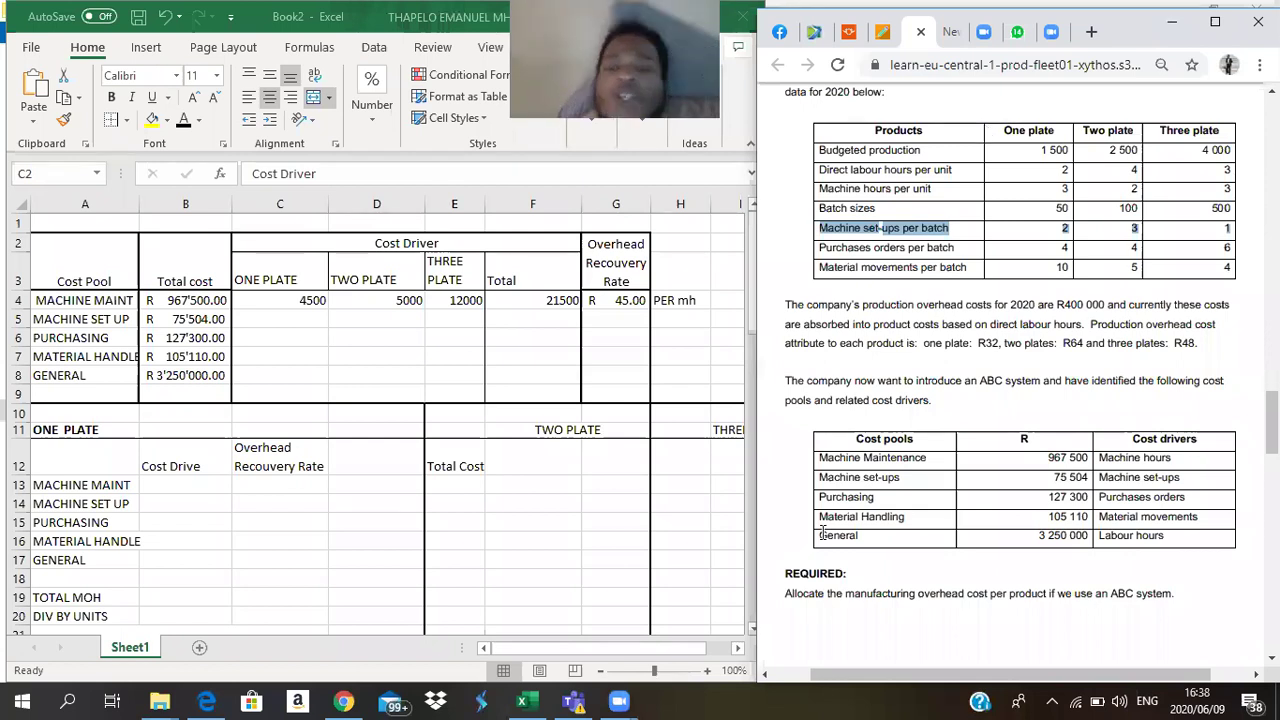
# - Review the cost pool list and the machine maintenance row's total cost, per-product driver formulas, total and overhead recovery rate
pyautogui.hotkey('alt', 'Tab')
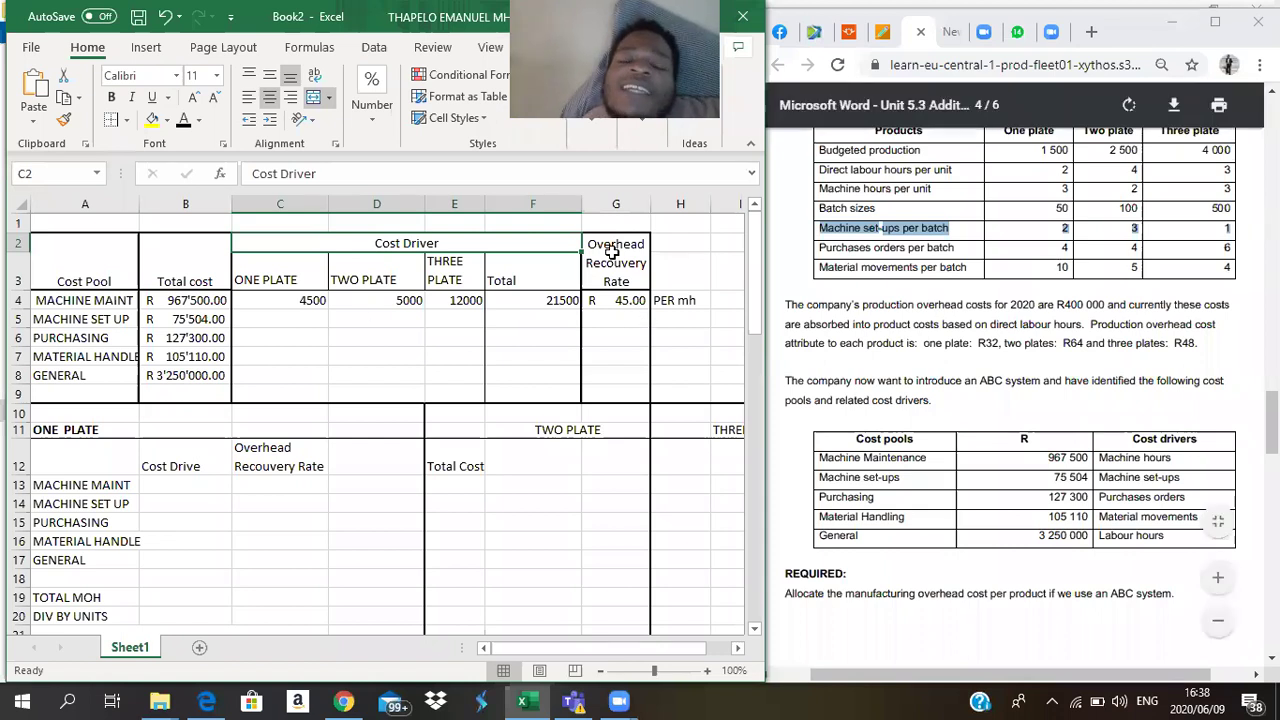
pyautogui.moveTo(106, 300); pyautogui.dragTo(94, 366)
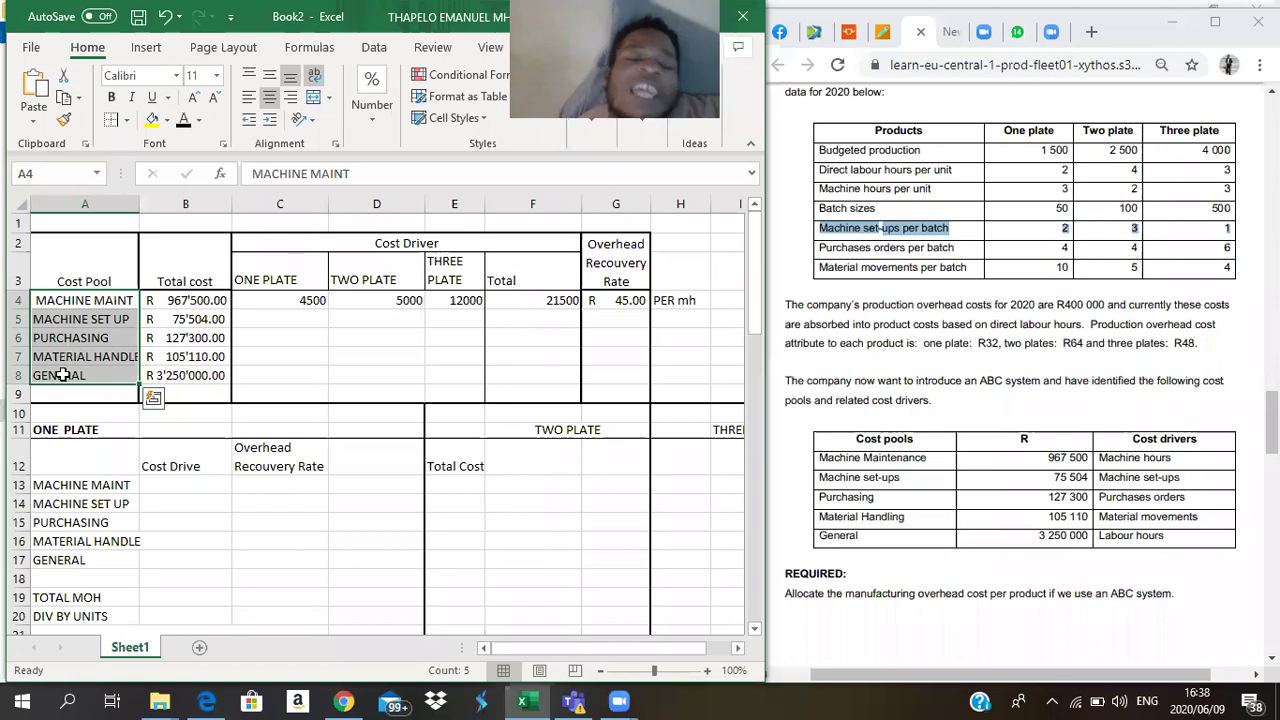
pyautogui.click(293, 301)
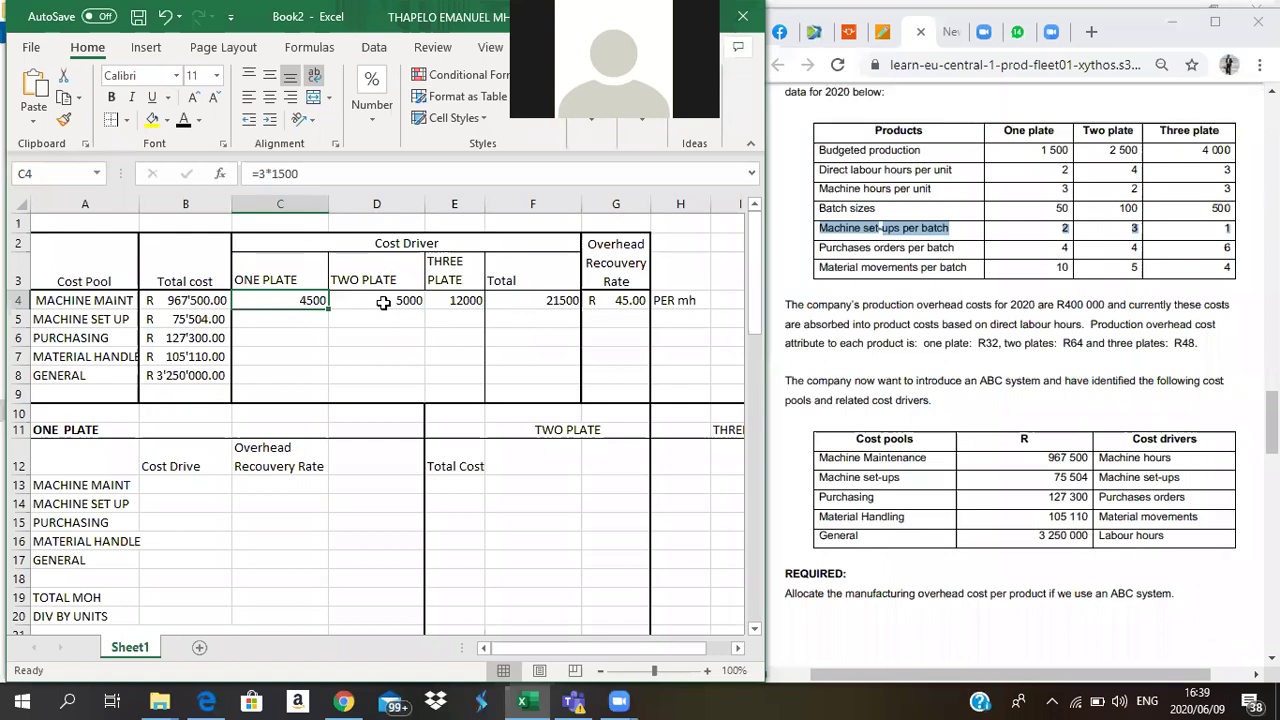
pyautogui.press('Right')
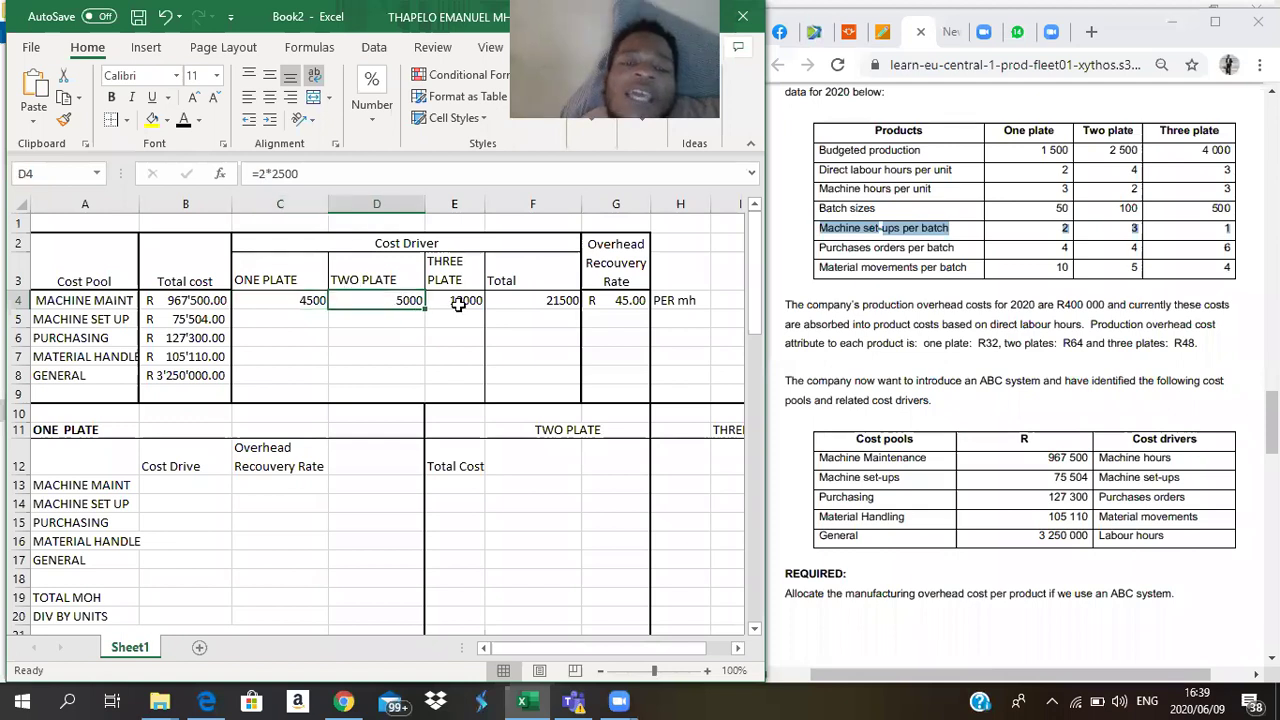
pyautogui.click(458, 305)
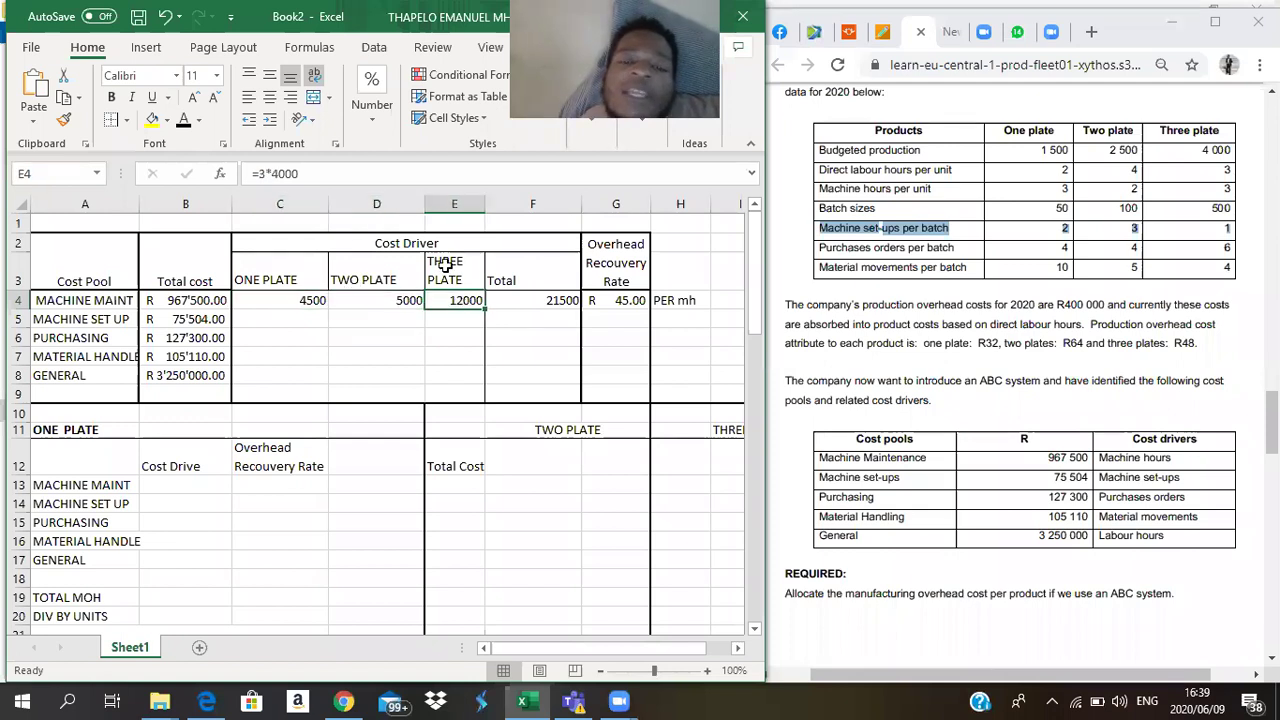
pyautogui.click(564, 310)
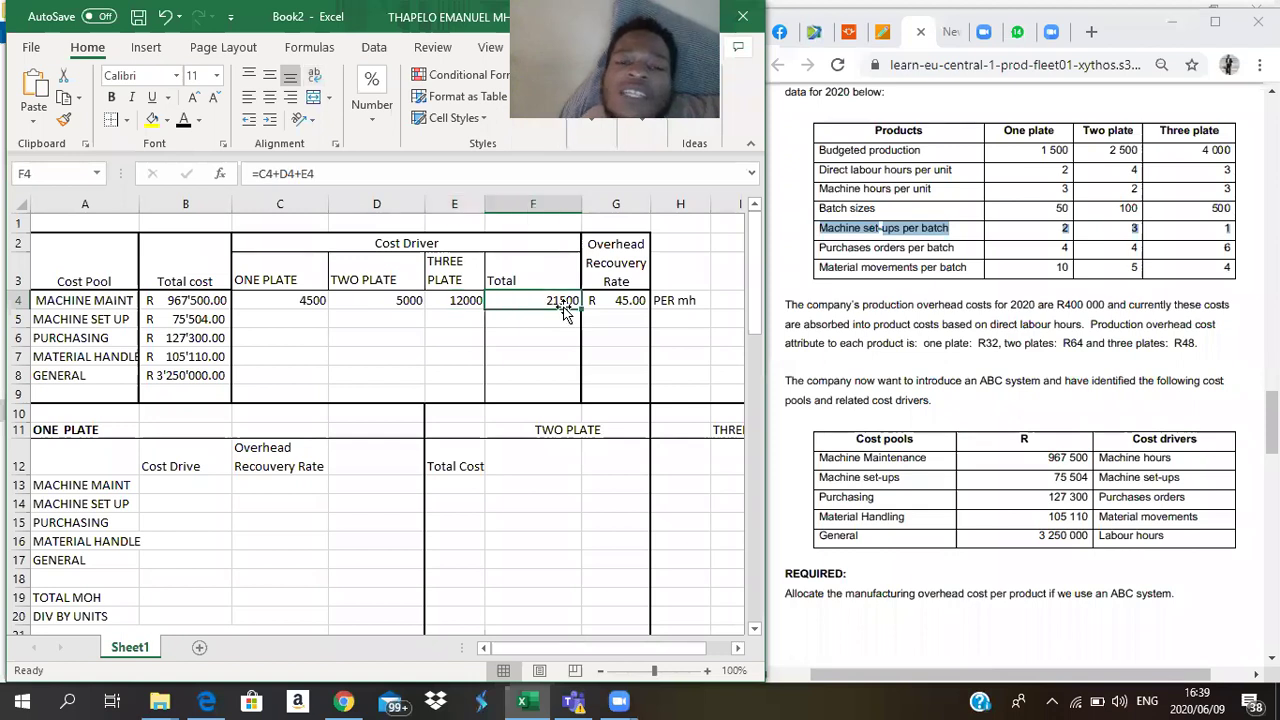
pyautogui.click(195, 299)
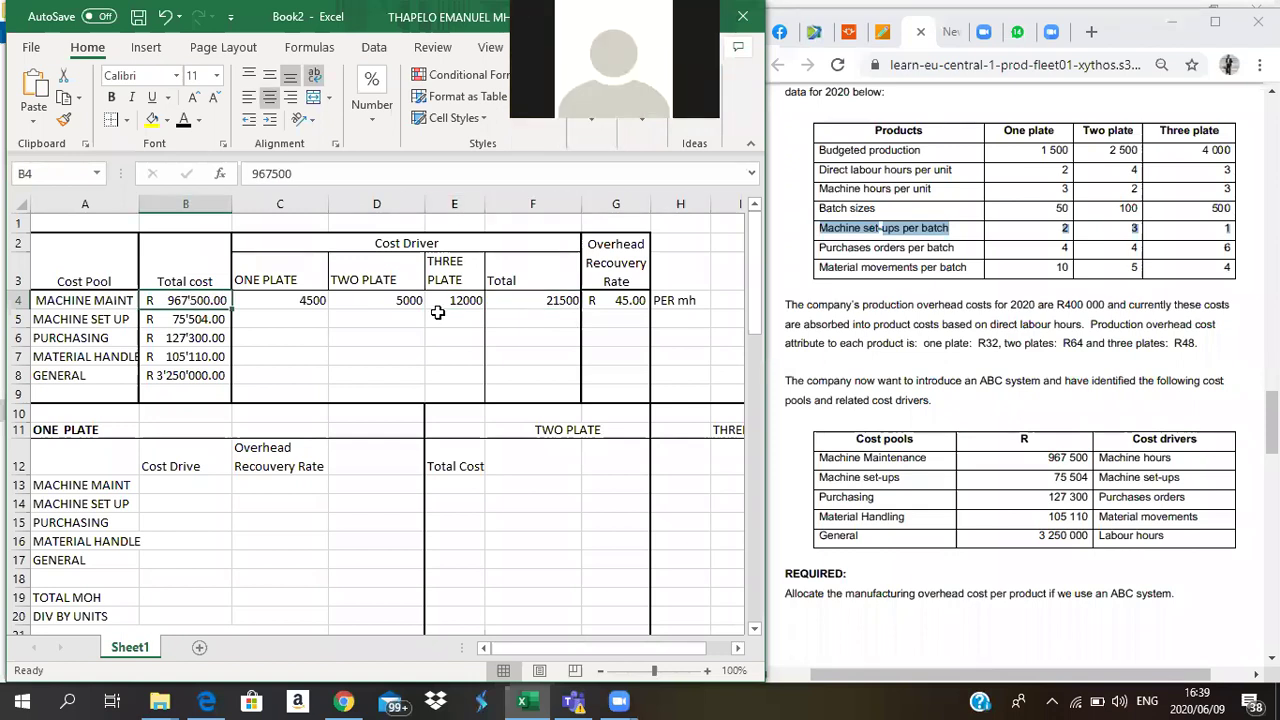
pyautogui.click(538, 301)
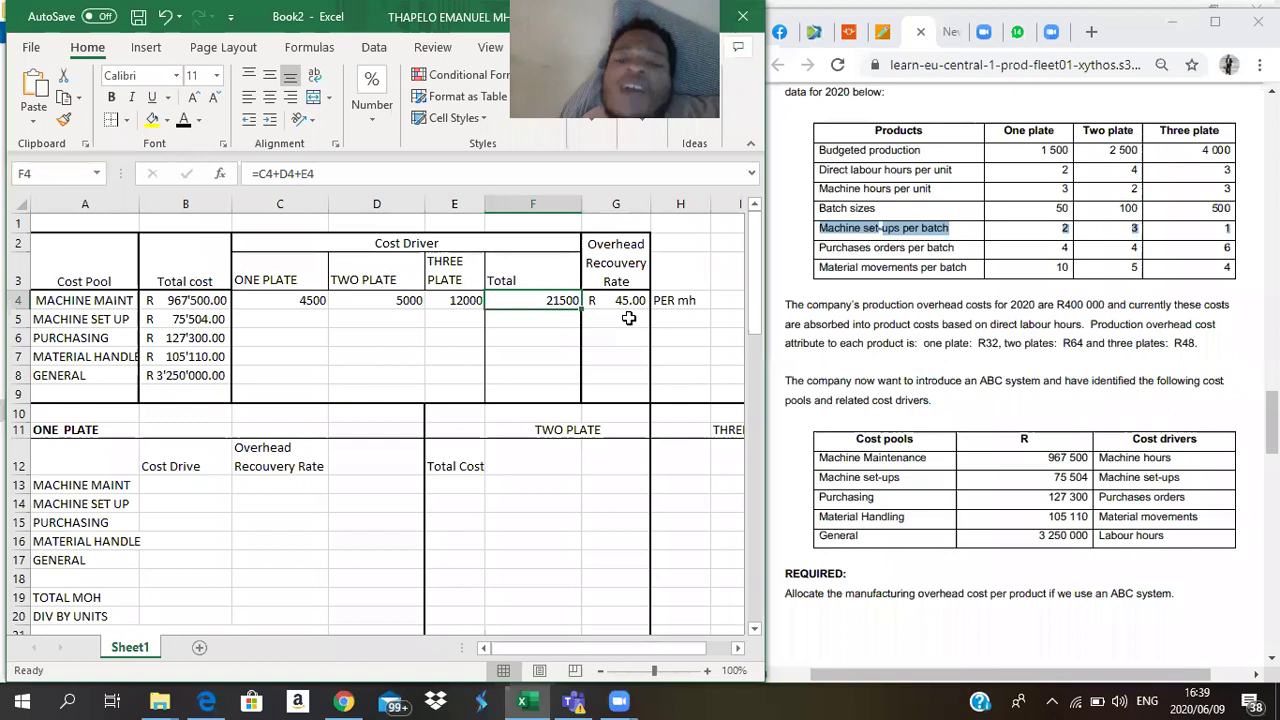
pyautogui.press('Right')
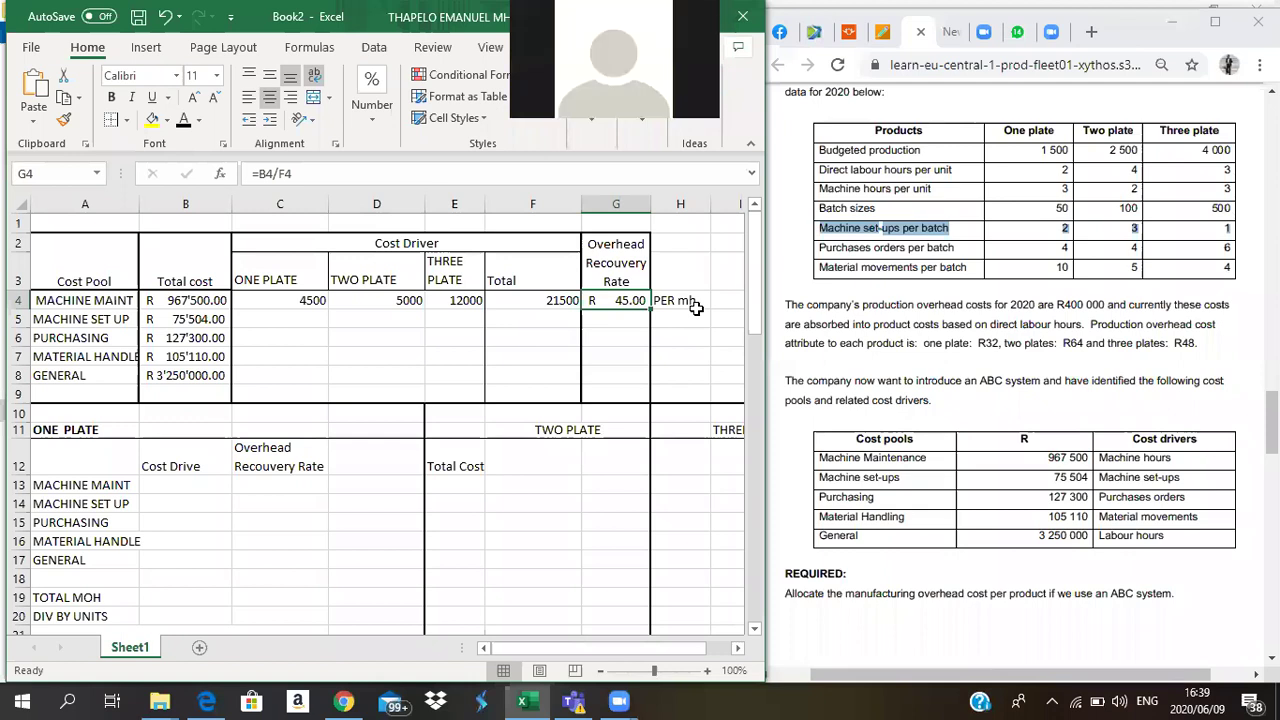
# - Examine the machine set-up cost, set-ups per batch, and One plate's batch size and budgeted production in the question document
pyautogui.click(806, 328)
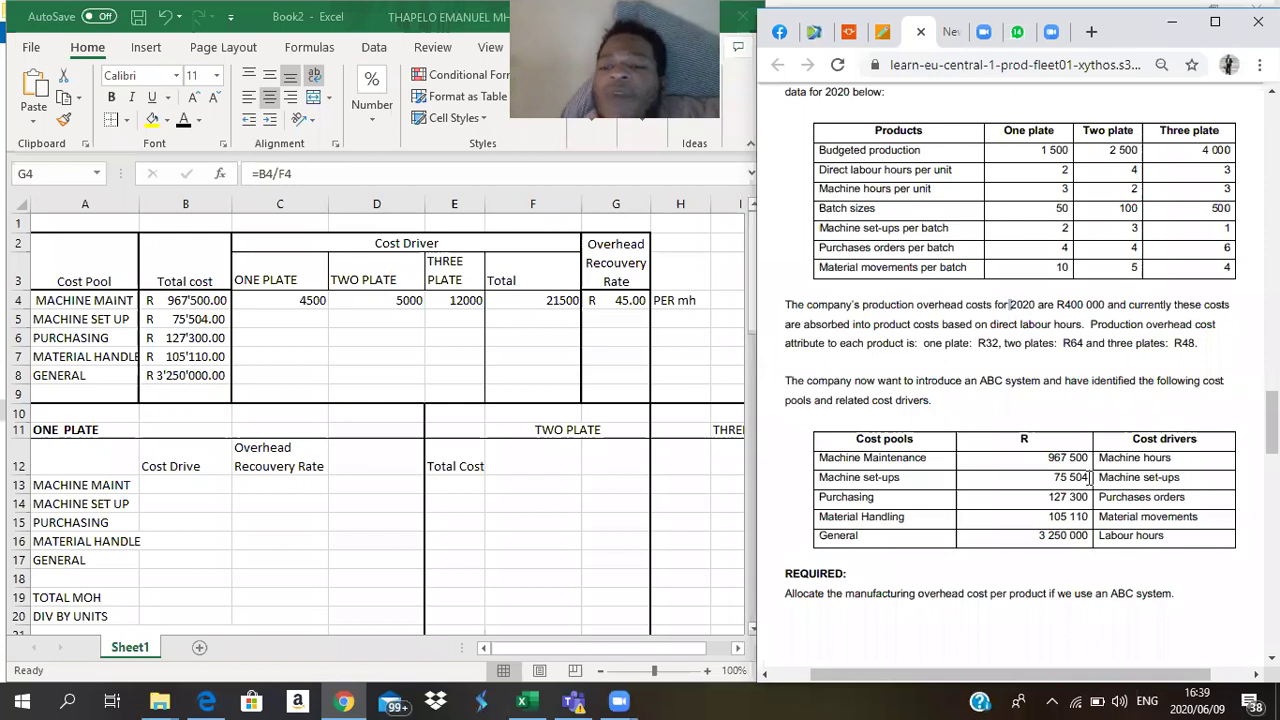
pyautogui.moveTo(1042, 478); pyautogui.dragTo(1090, 478)
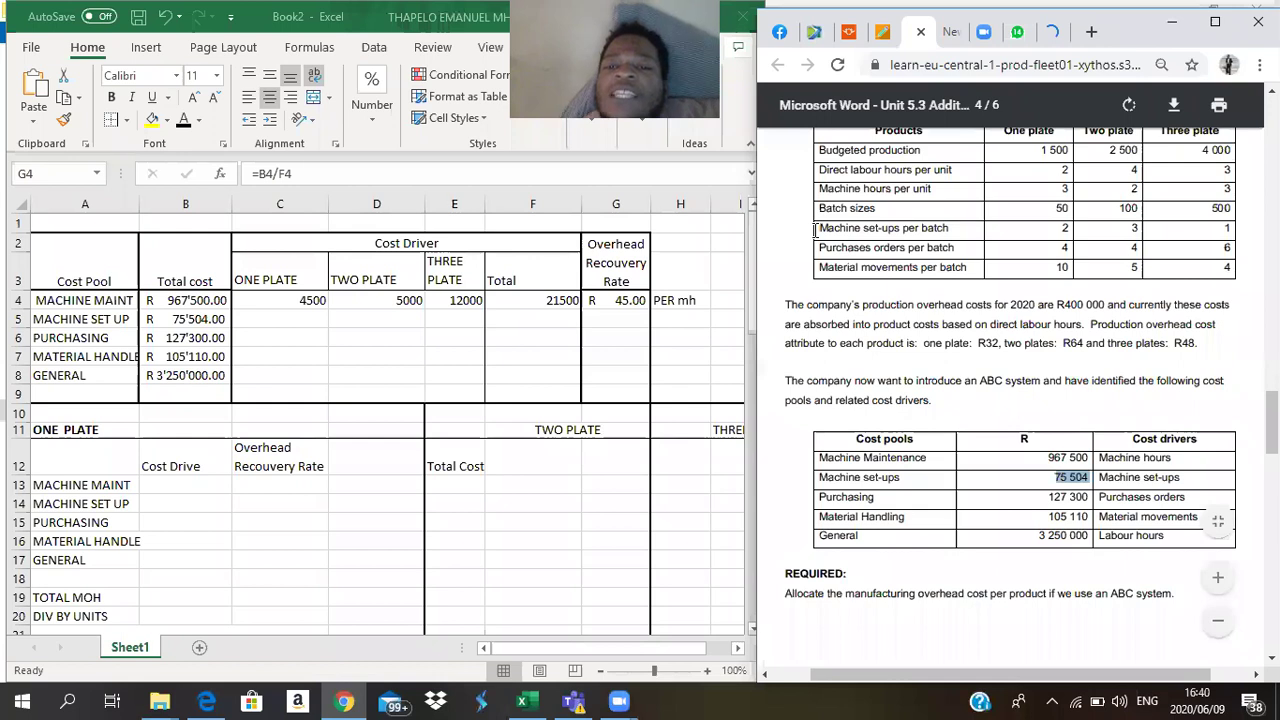
pyautogui.moveTo(815, 229); pyautogui.dragTo(901, 229)
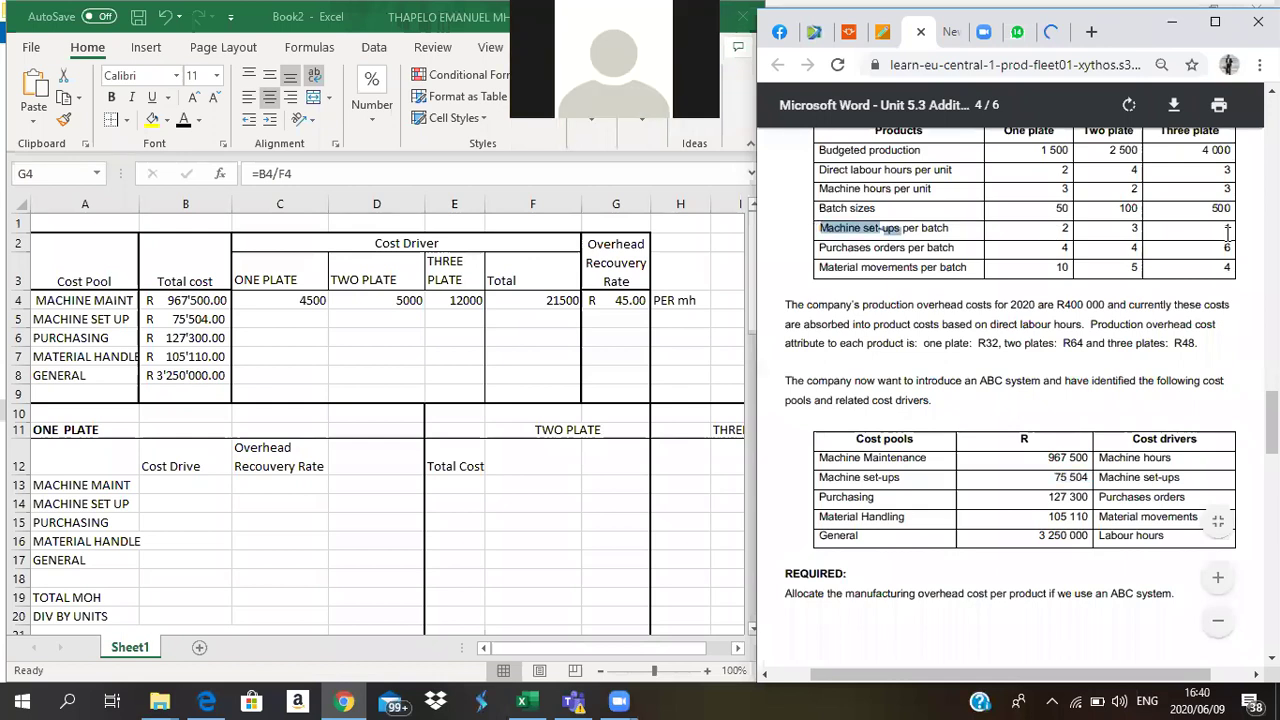
pyautogui.tripleClick(878, 231)
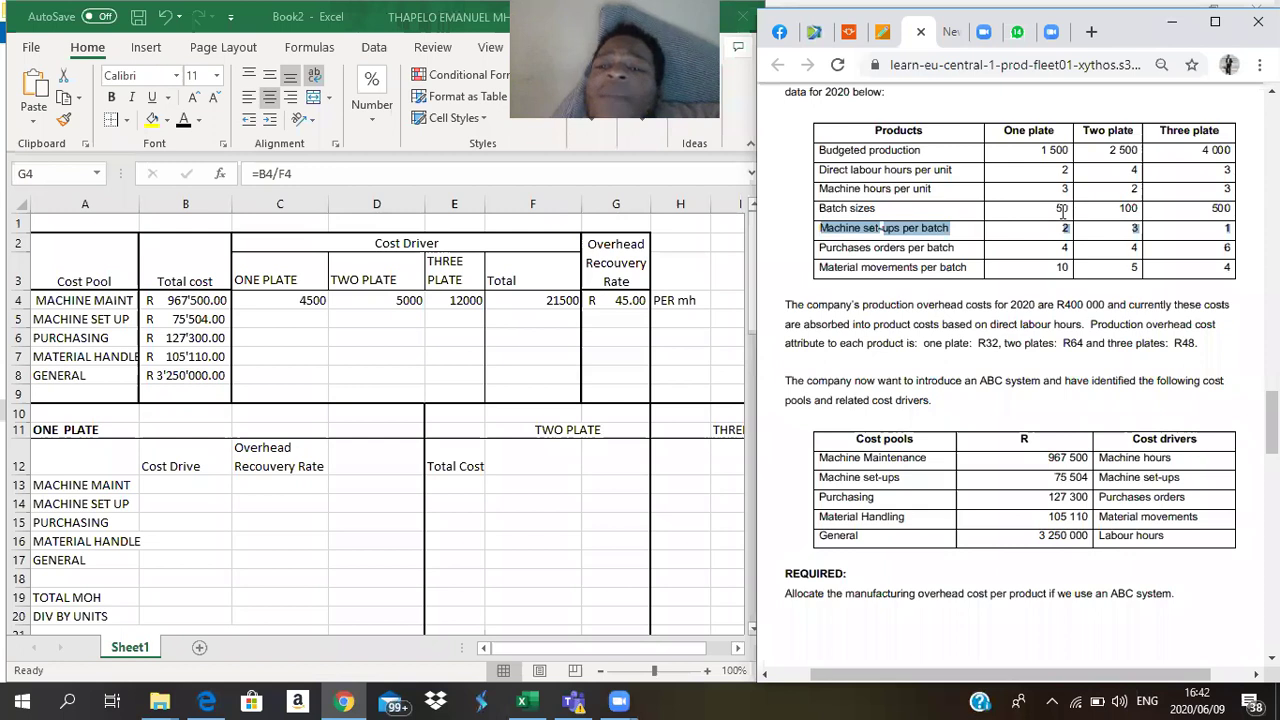
pyautogui.click(1062, 206)
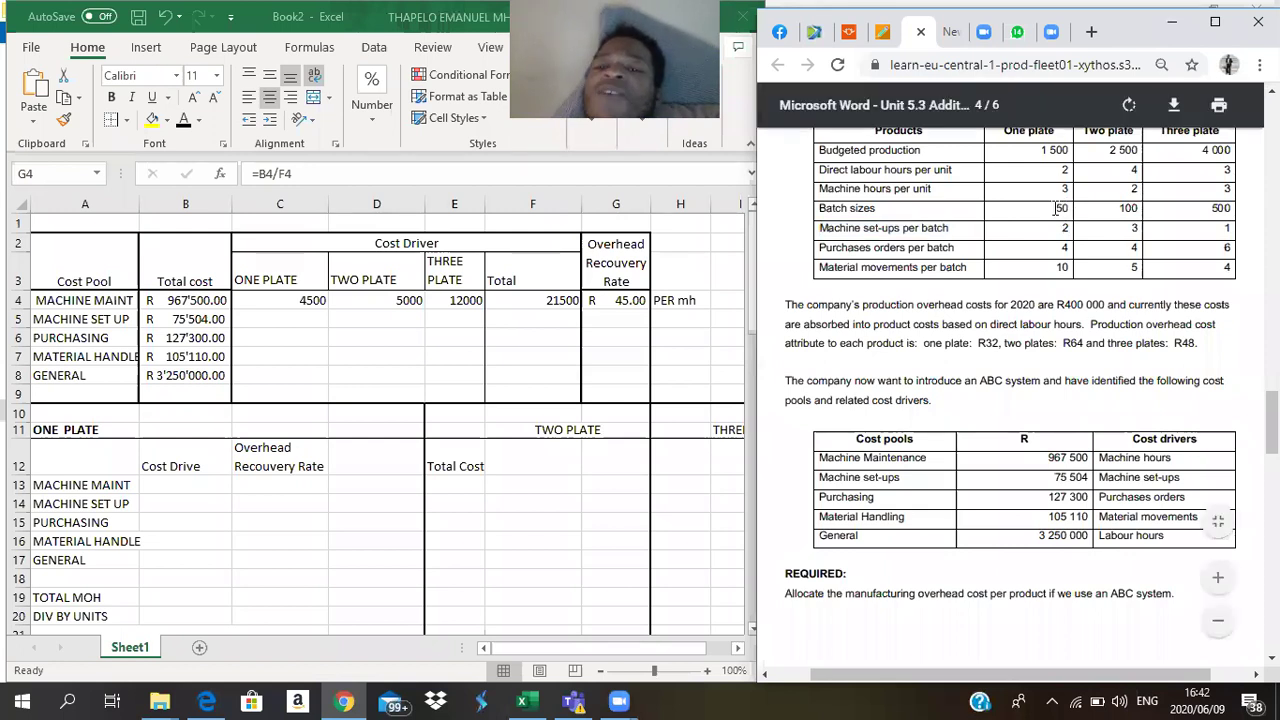
pyautogui.moveTo(1050, 208); pyautogui.dragTo(1070, 208)
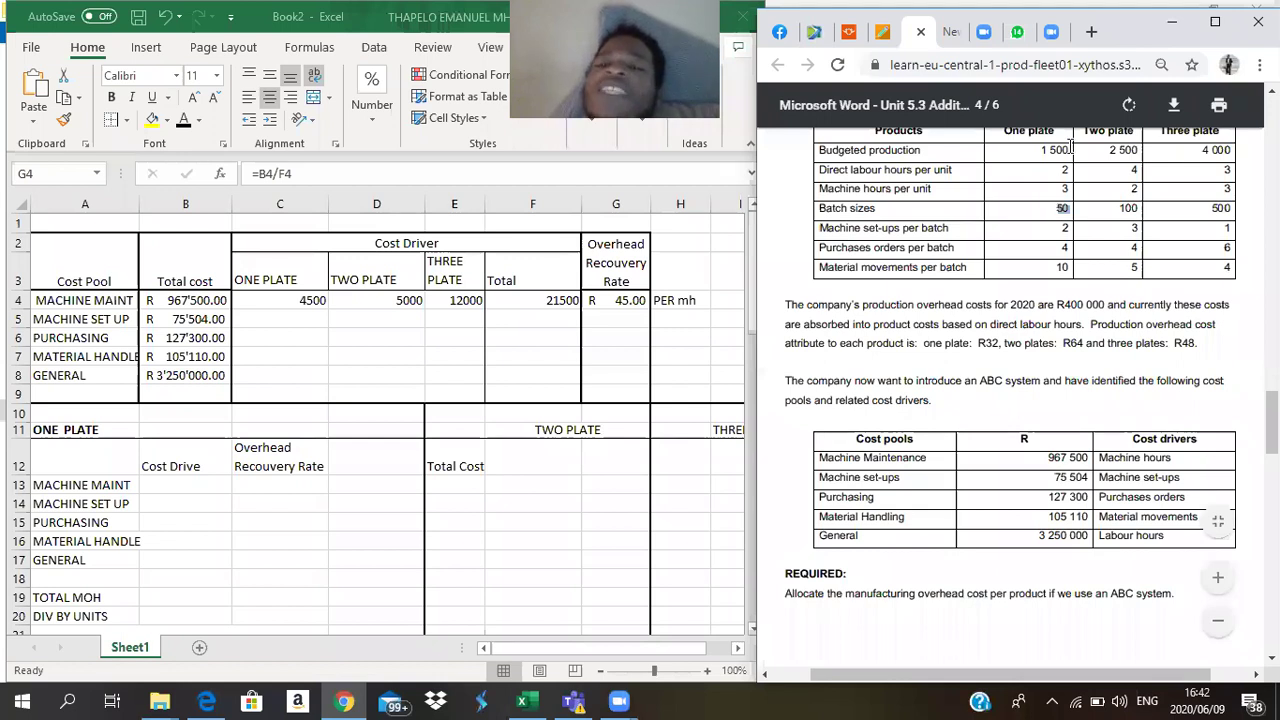
pyautogui.moveTo(1070, 147); pyautogui.dragTo(1035, 158)
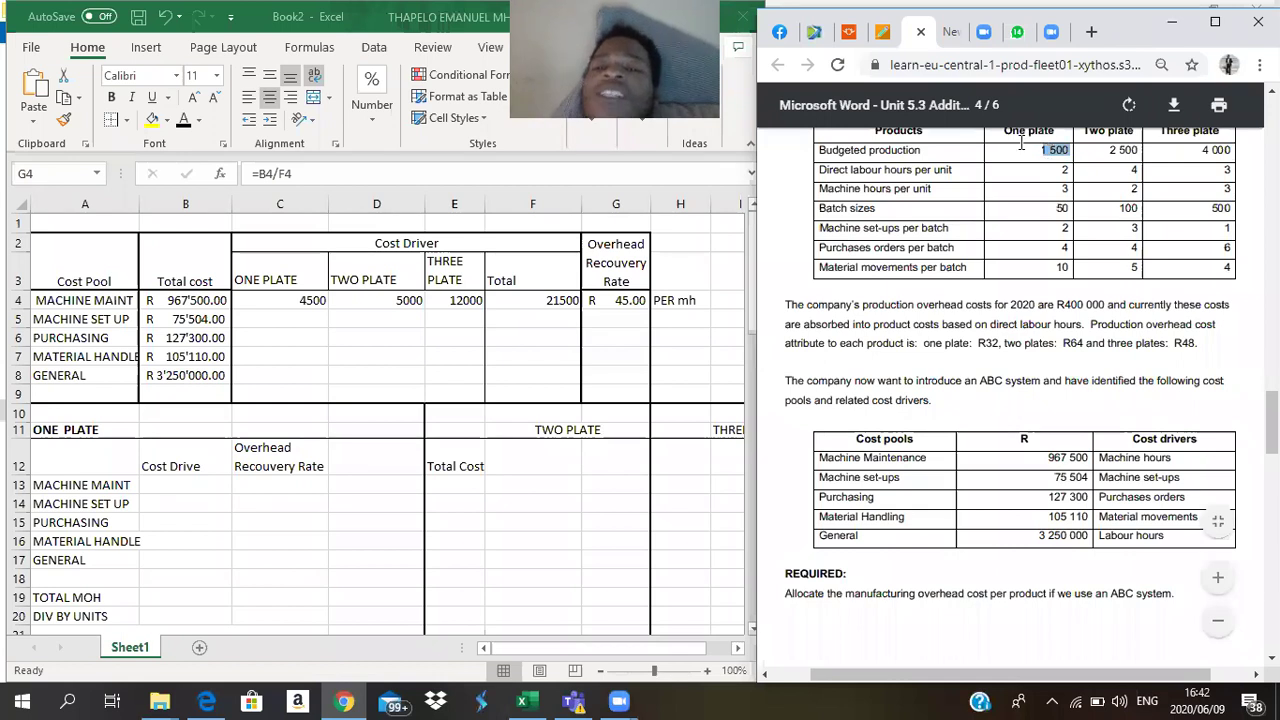
pyautogui.moveTo(1068, 207); pyautogui.dragTo(1052, 208)
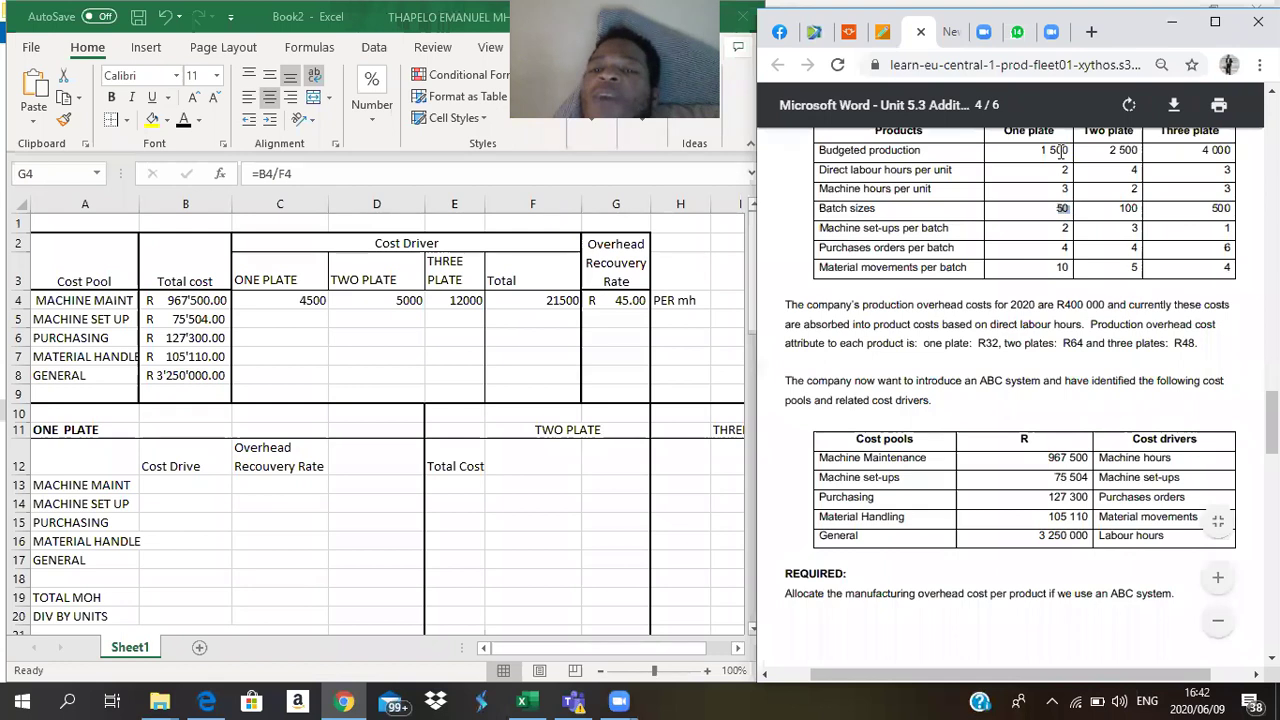
pyautogui.doubleClick(1058, 228)
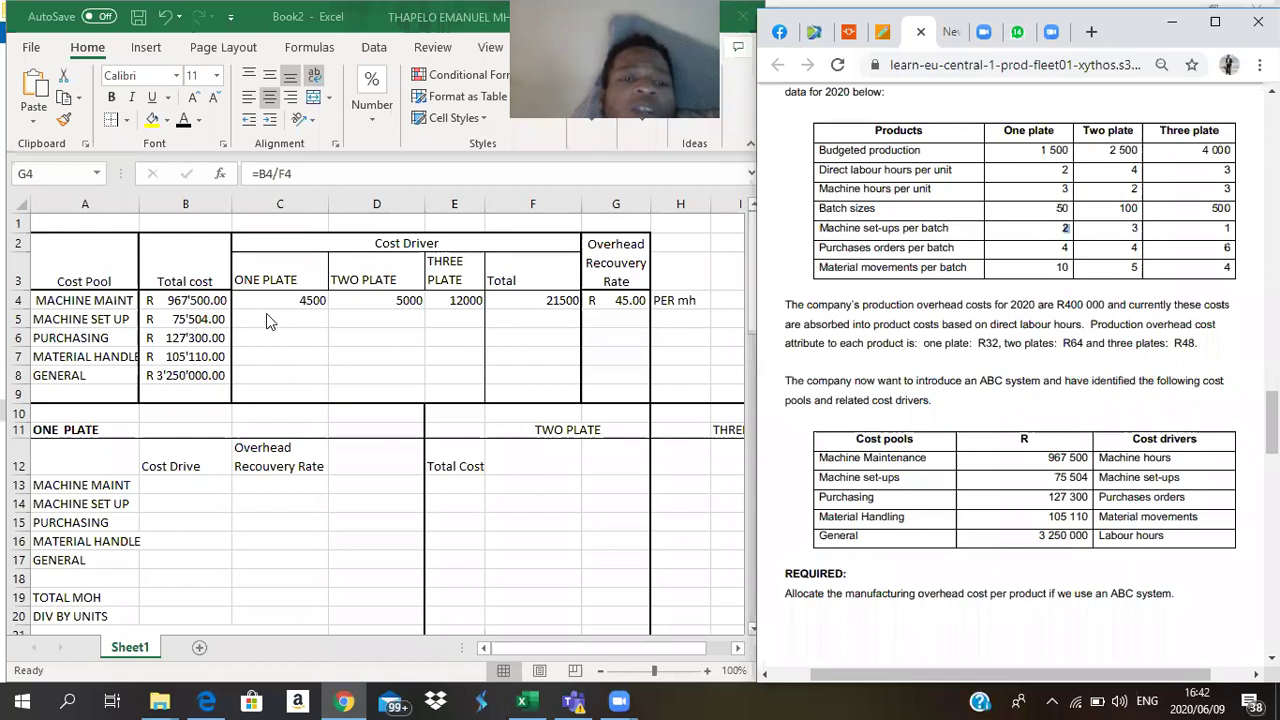
# - Calculate the ONE PLATE machine set-ups in cell C5 with the formula =(1500/50)*2
pyautogui.press('F2')
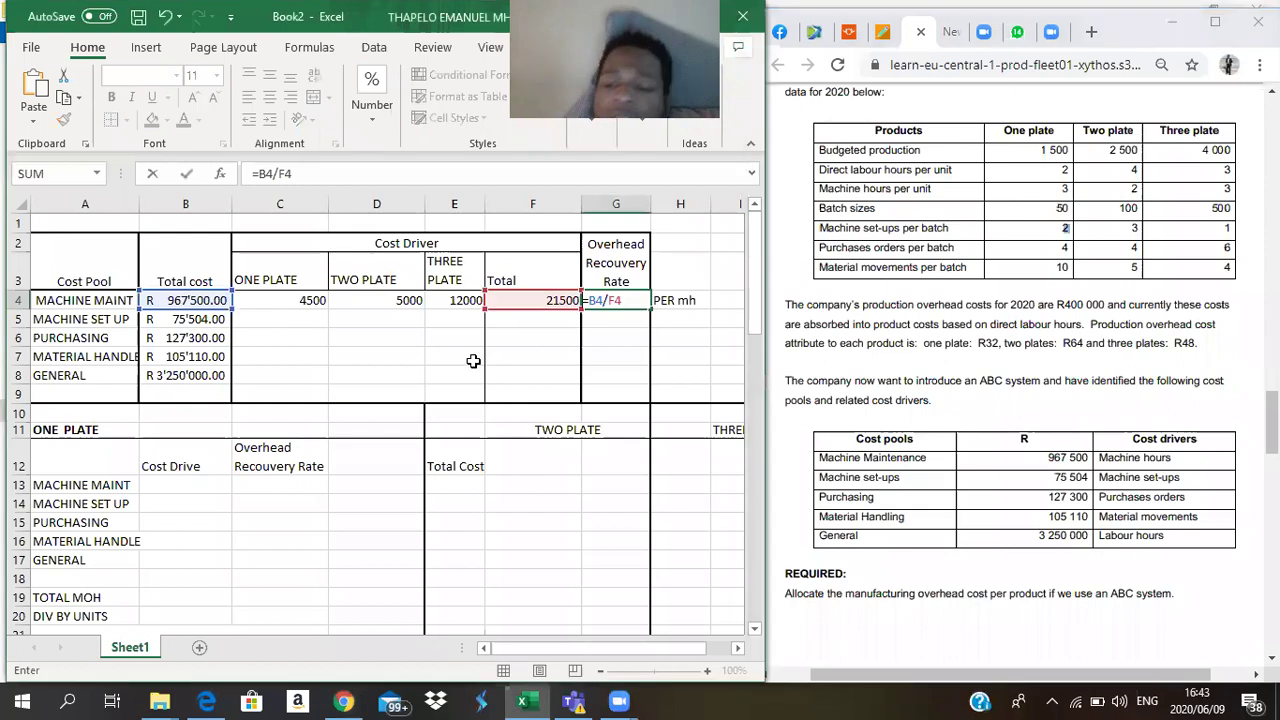
pyautogui.press('Return')
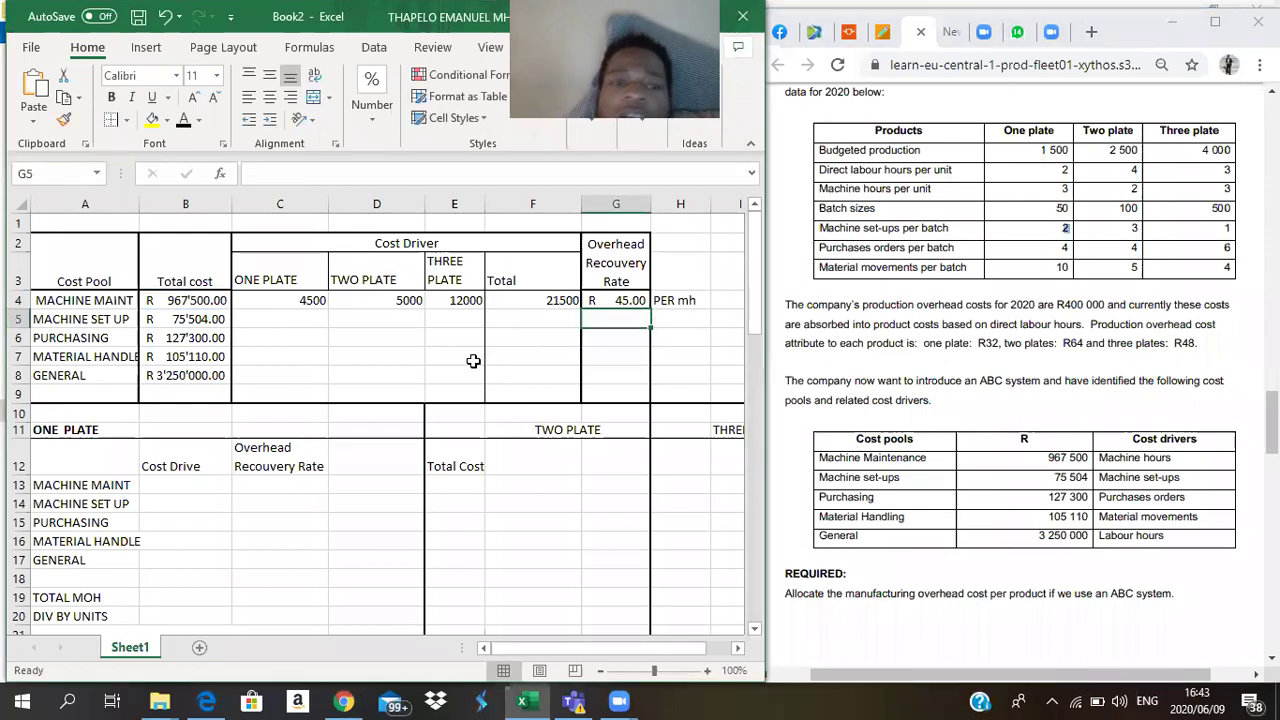
pyautogui.click(296, 328)
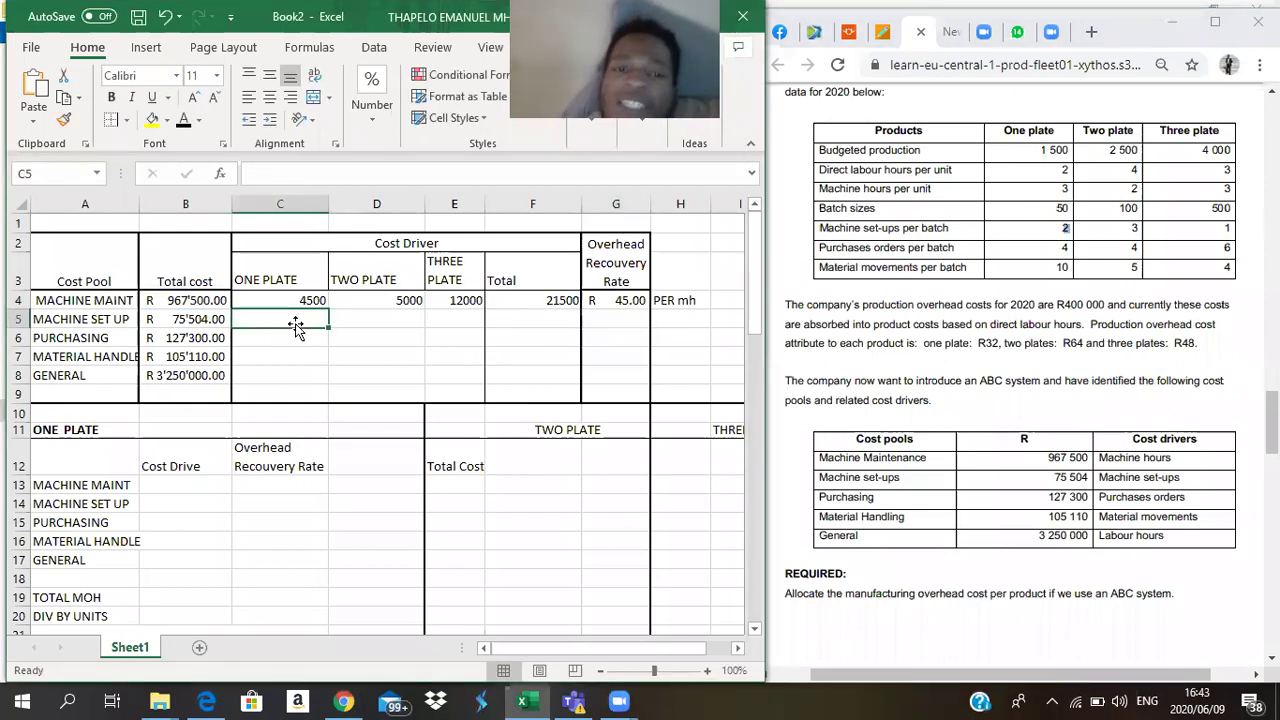
pyautogui.write('=')
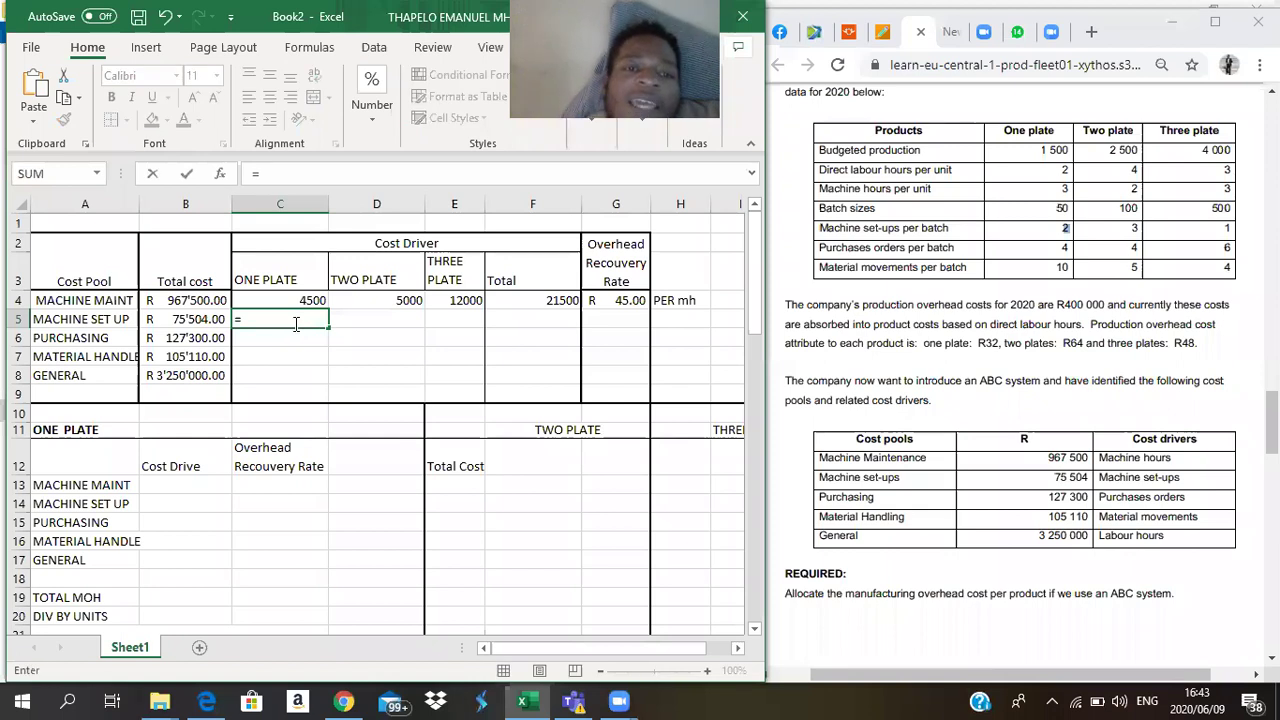
pyautogui.write('(')
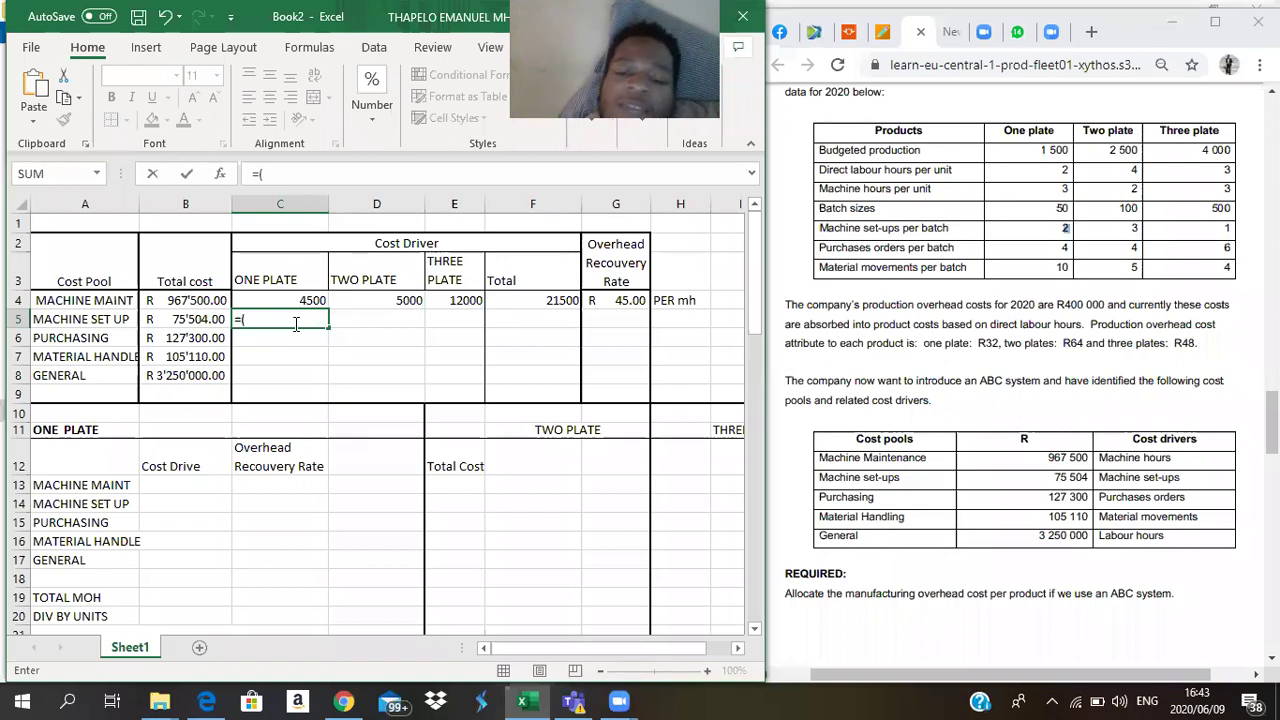
pyautogui.write('1500')
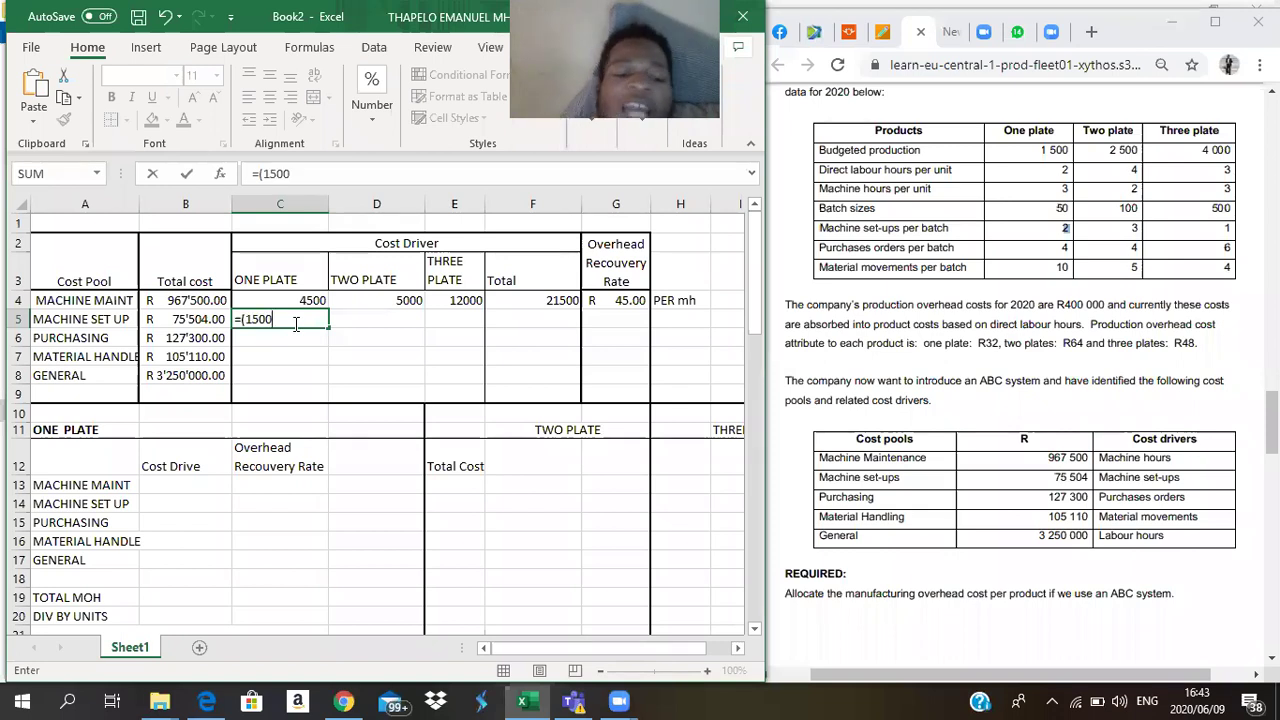
pyautogui.write('/5')
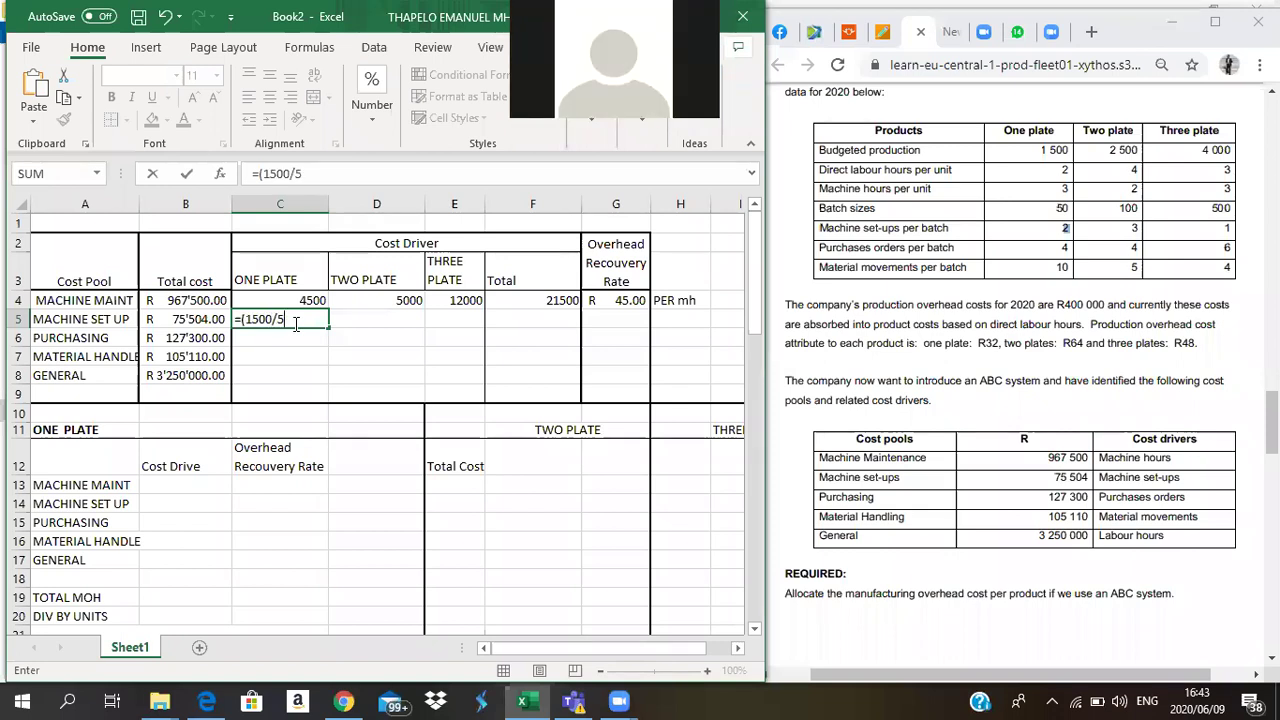
pyautogui.write('0')
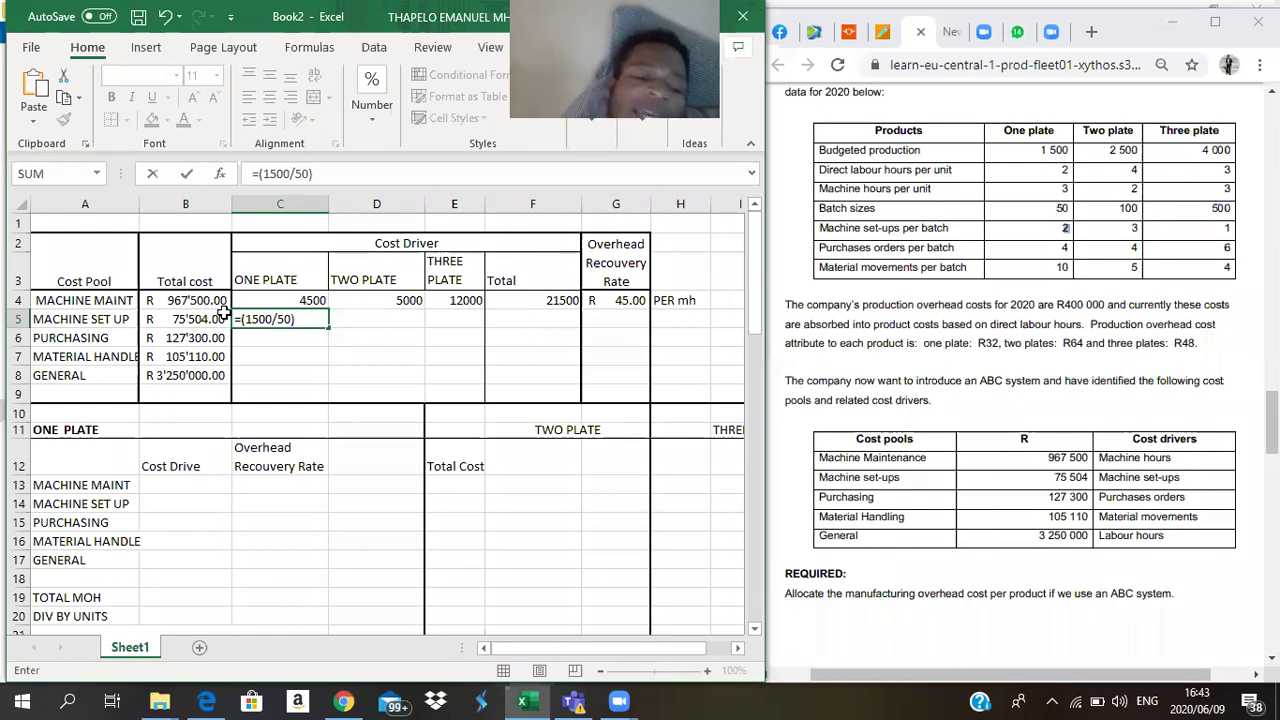
pyautogui.write('*2')
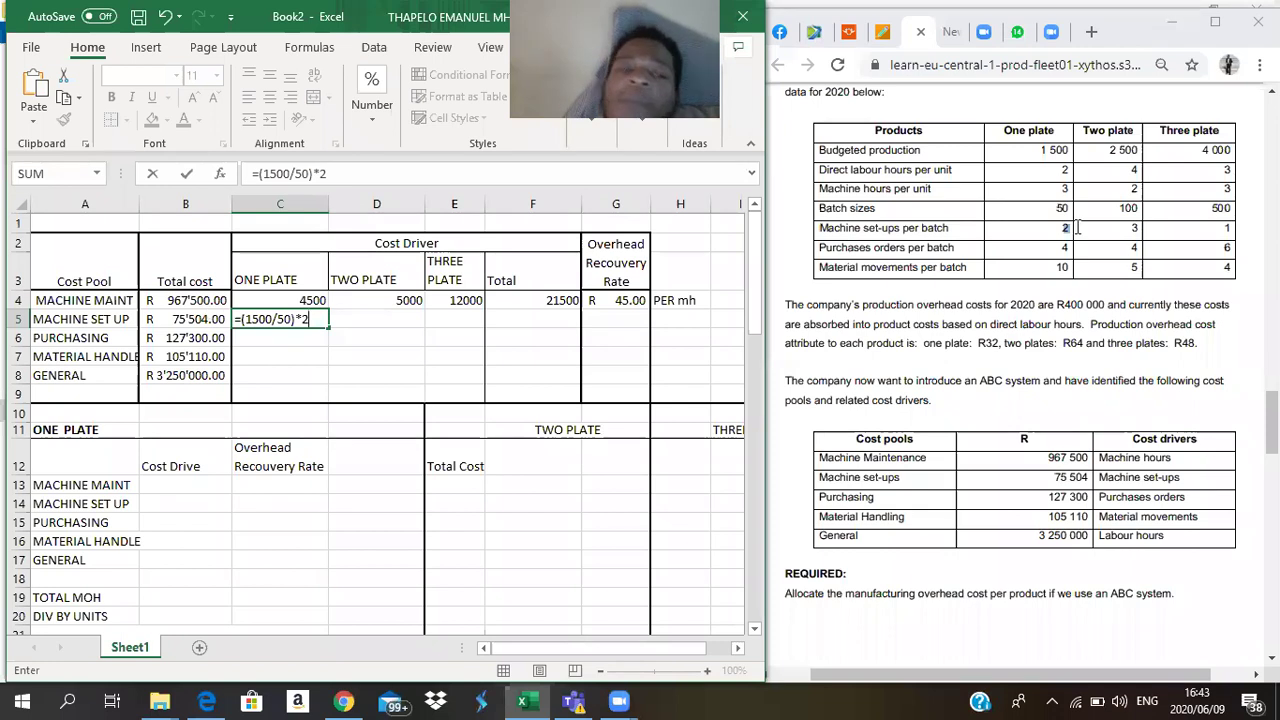
pyautogui.press('Return')
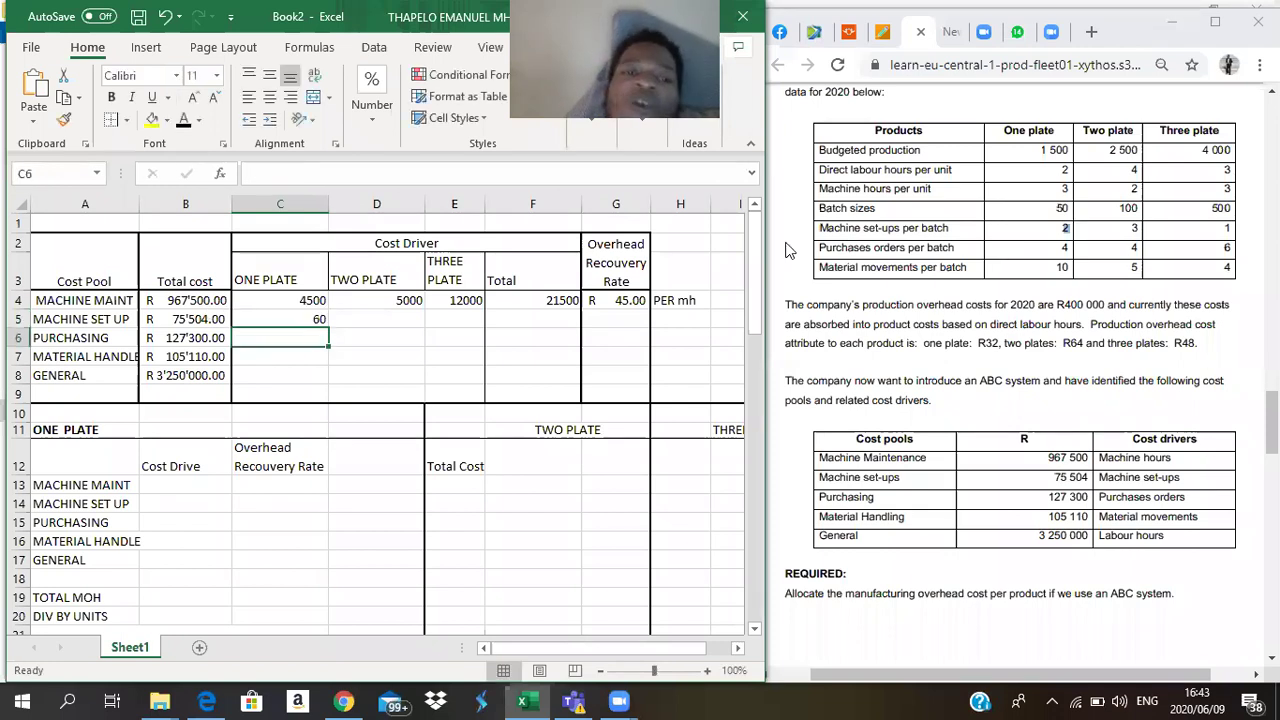
pyautogui.click(282, 318)
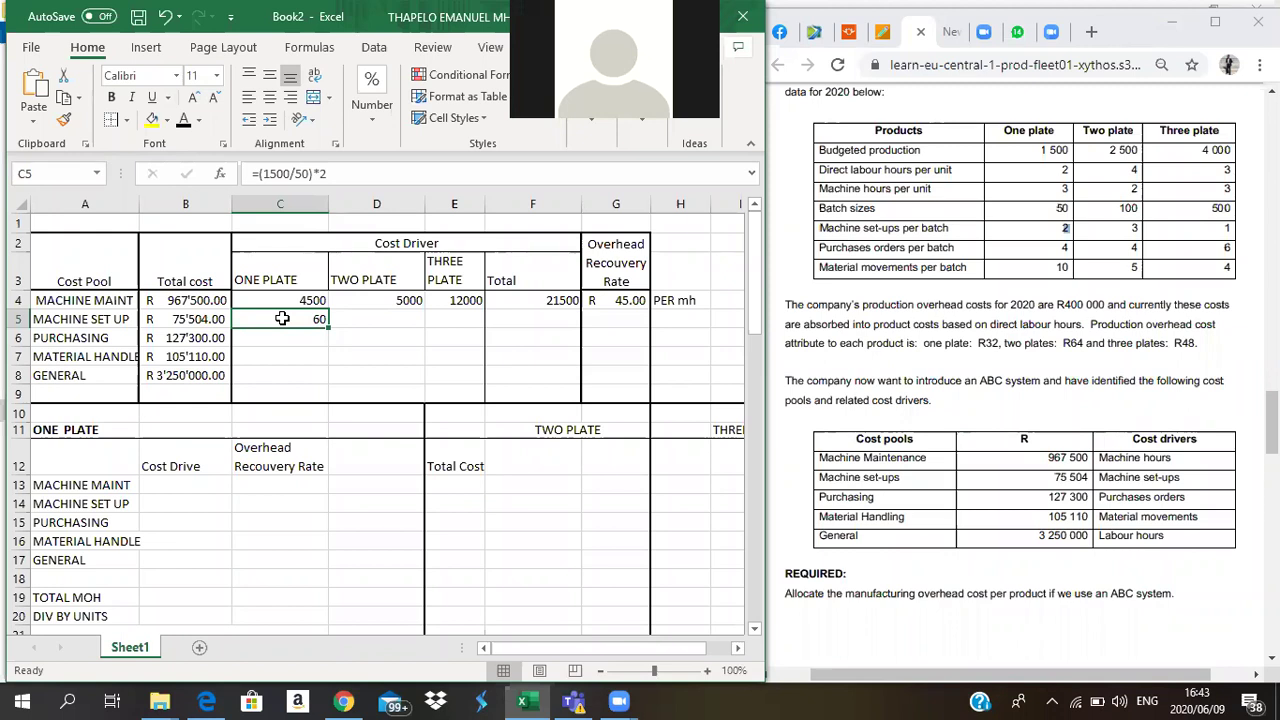
# - Calculate the TWO PLATE machine set-ups in cell D5 with the formula =(2500/100)*3
pyautogui.click(373, 320)
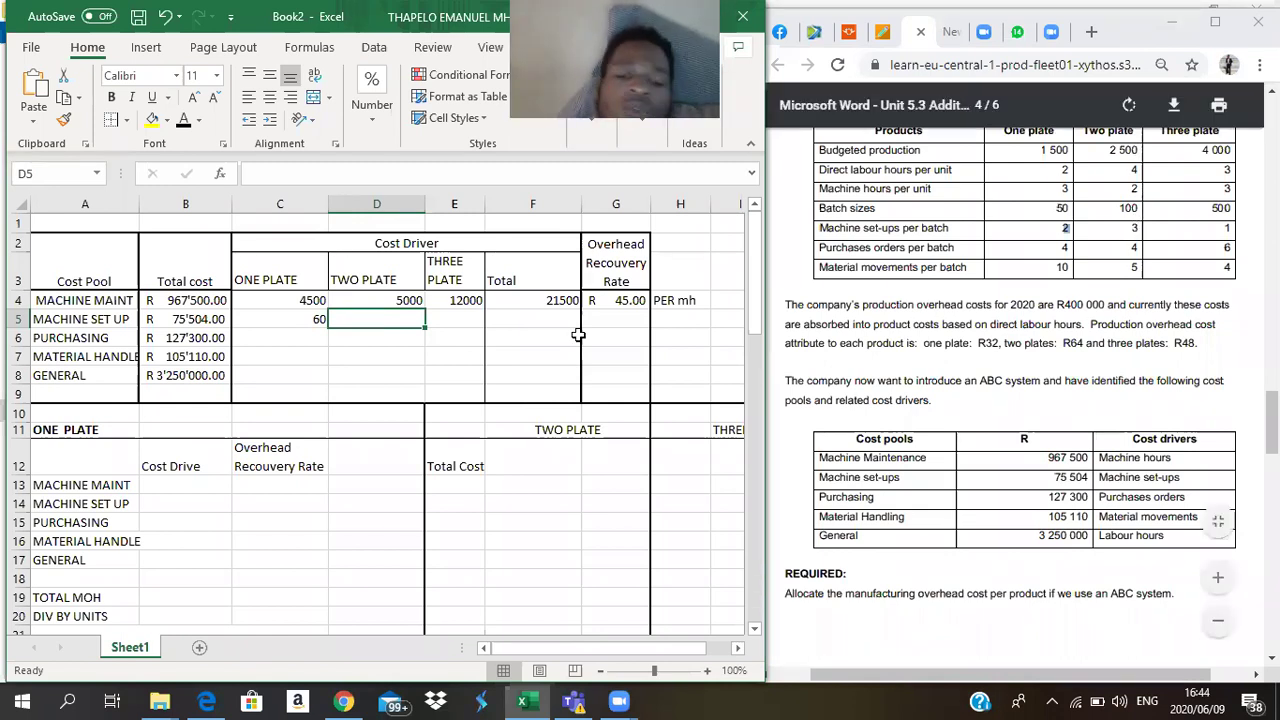
pyautogui.write('=(')
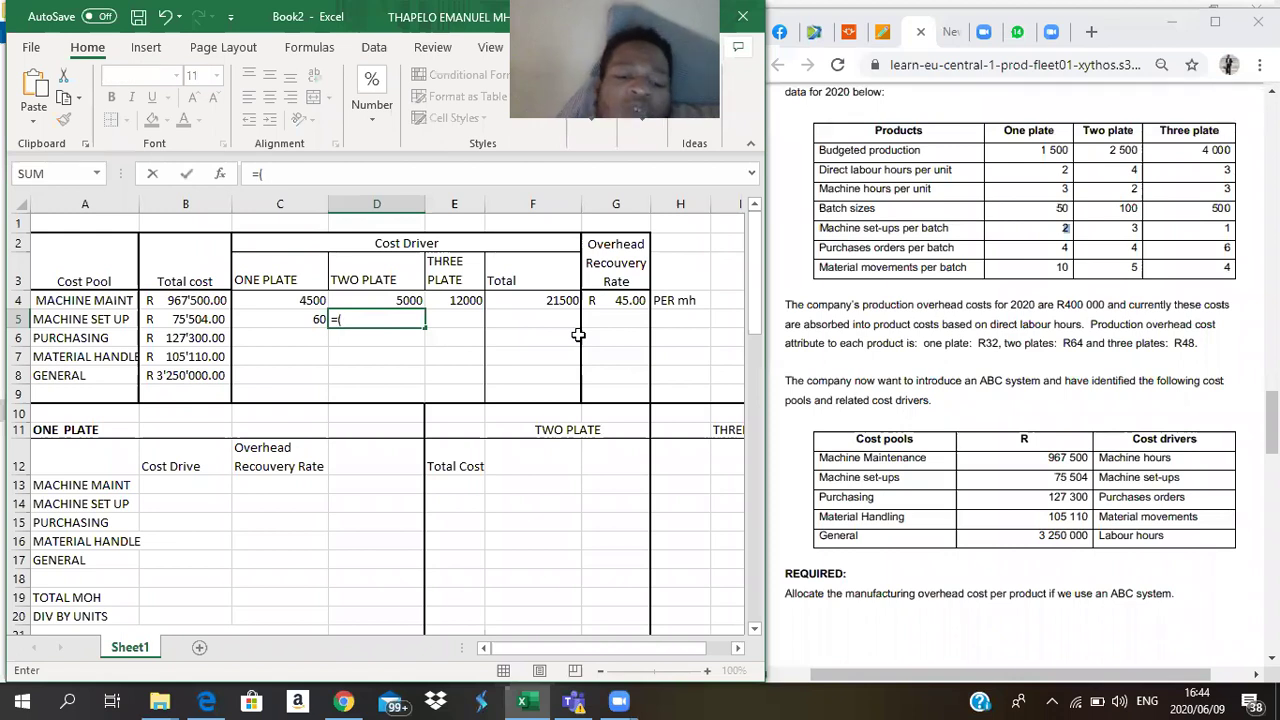
pyautogui.write('2500')
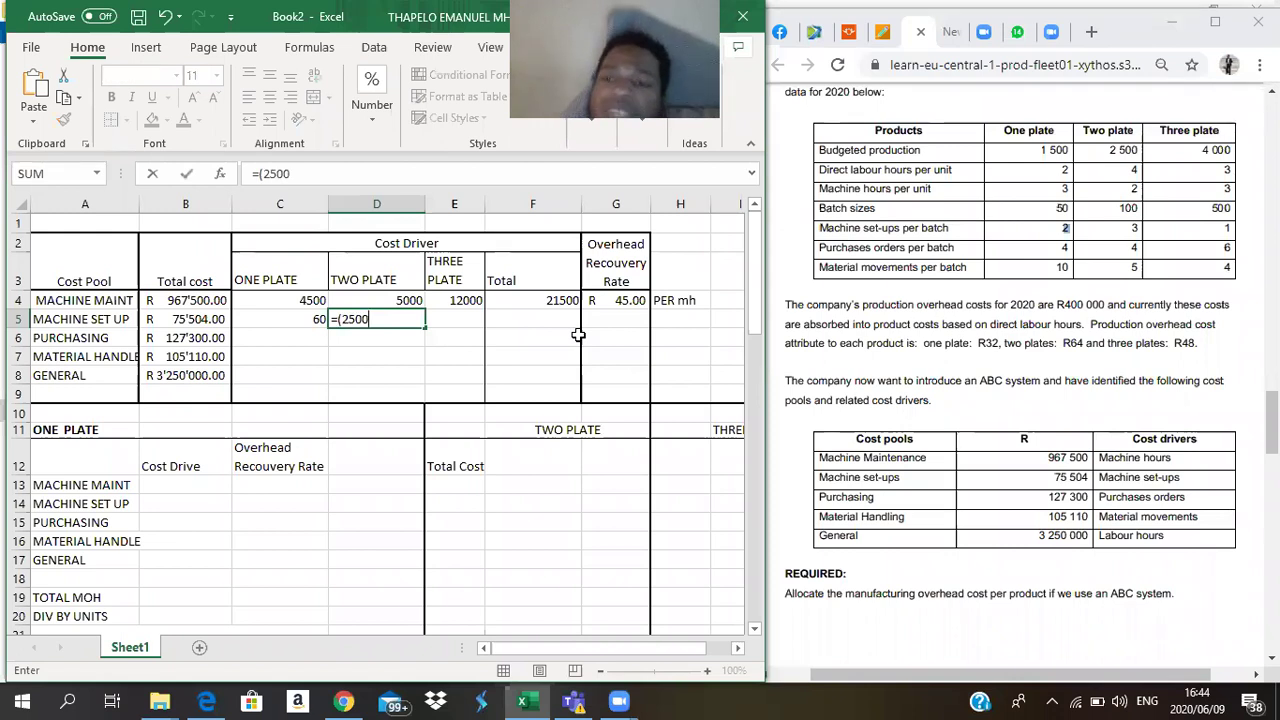
pyautogui.write('/1')
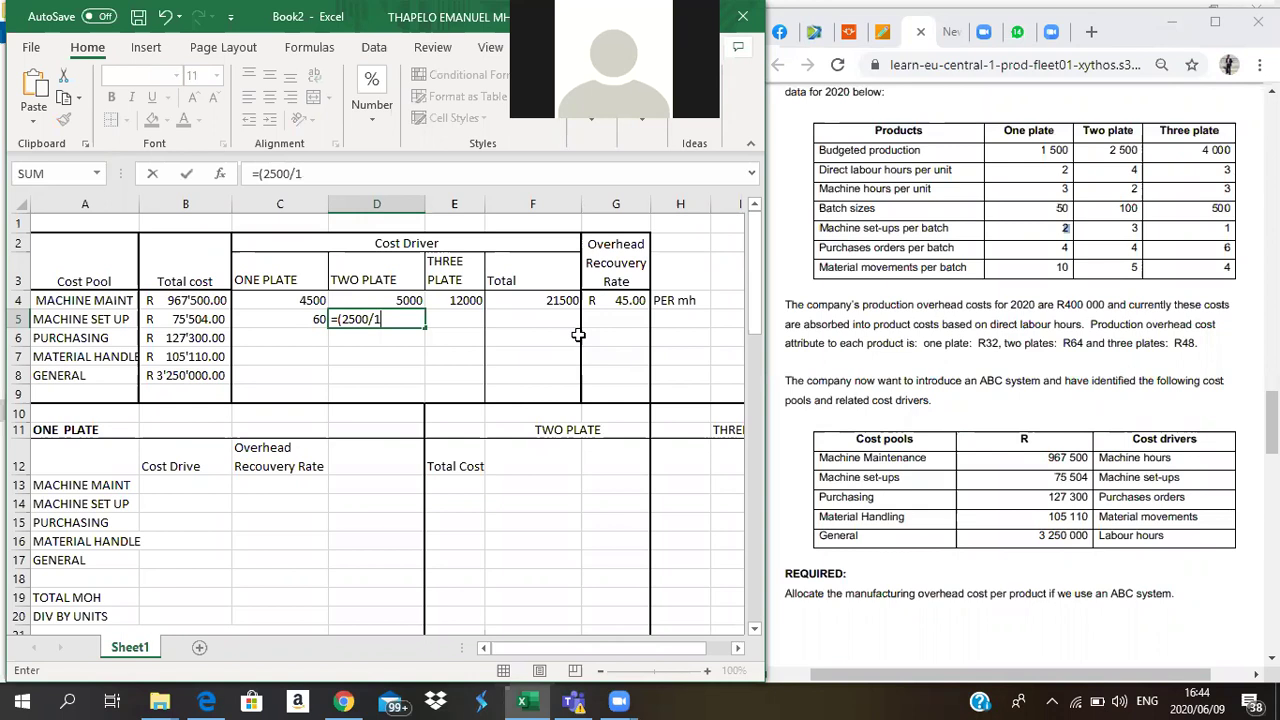
pyautogui.write('00')
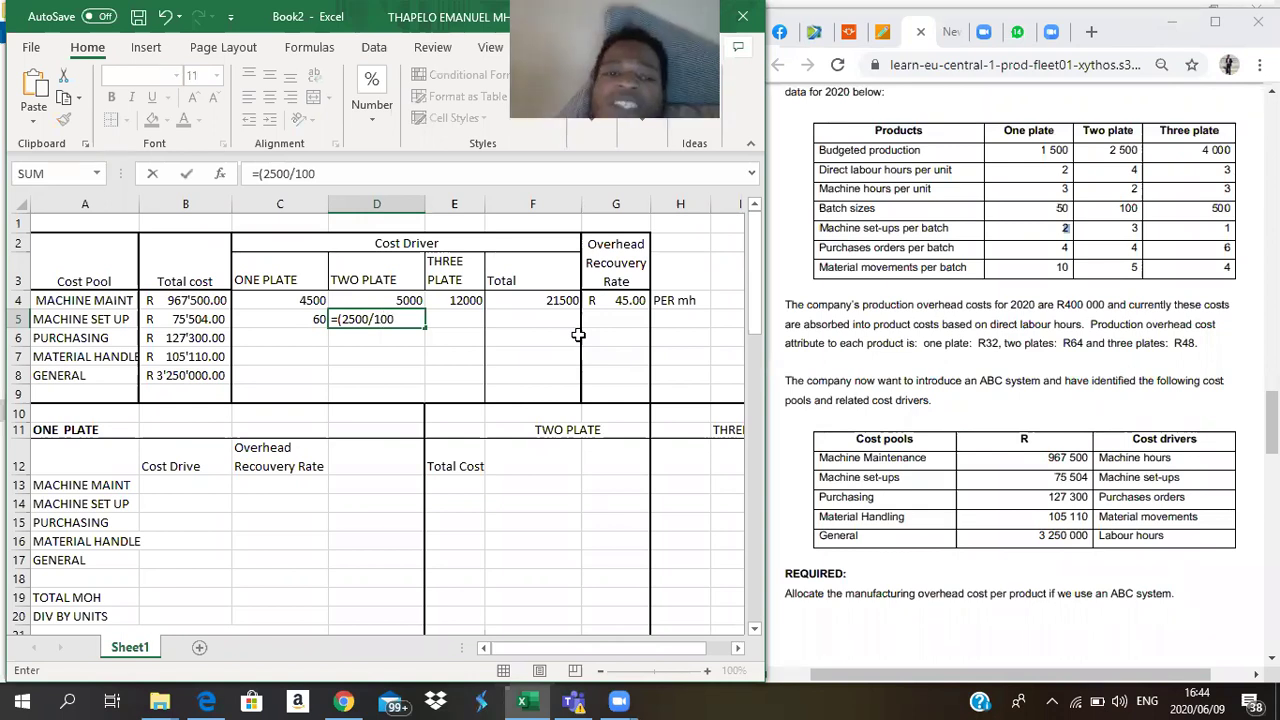
pyautogui.write(')*')
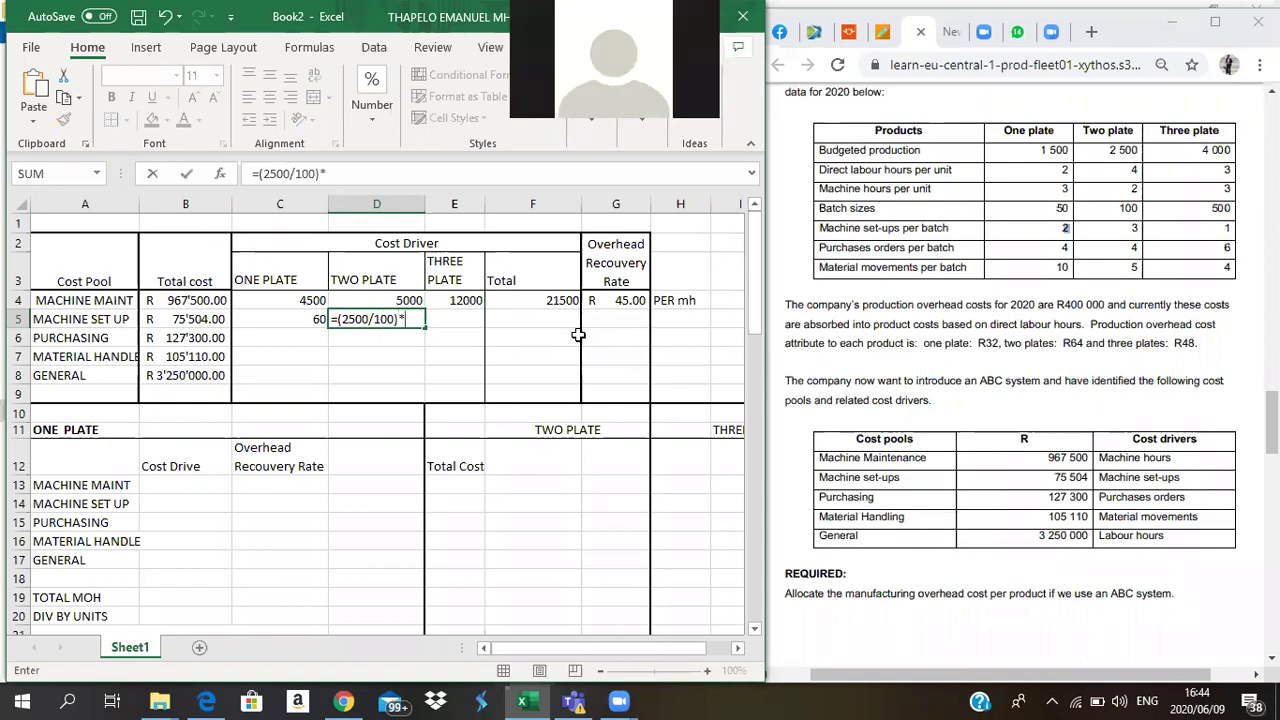
pyautogui.write('3')
pyautogui.press('Return')
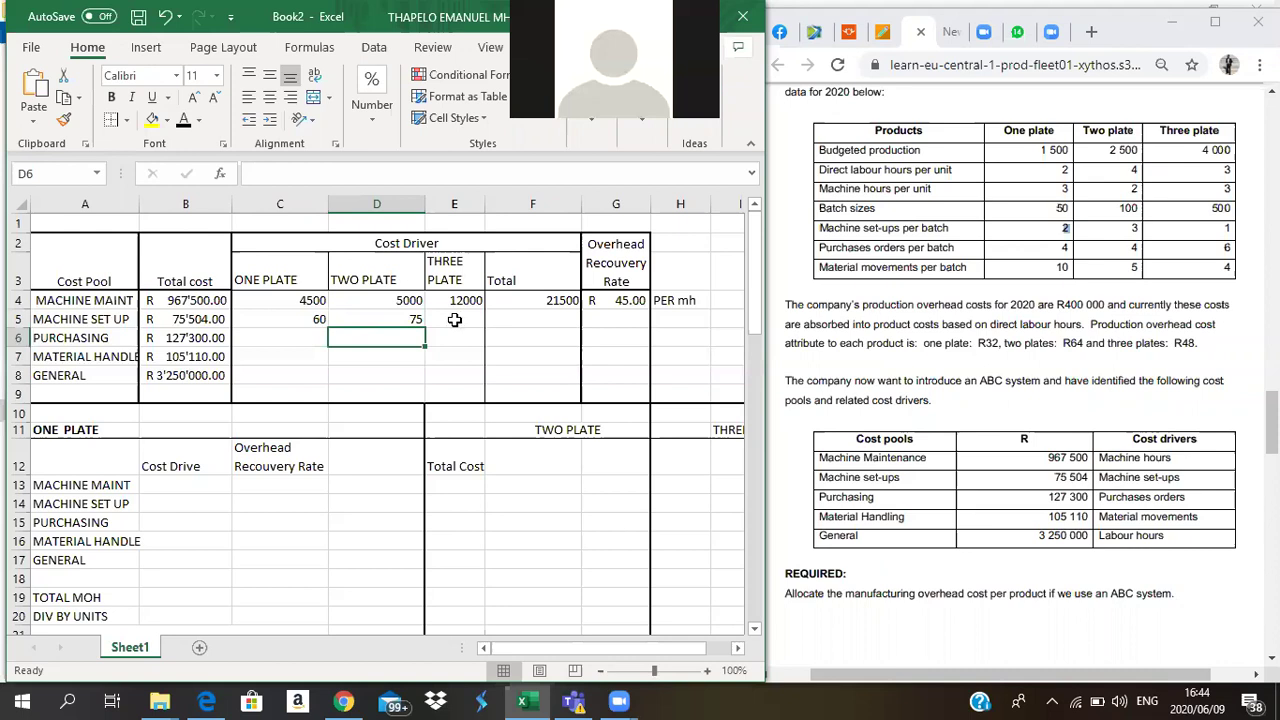
# - Calculate the THREE PLATE machine set-ups in cell E5 with the formula =(4000/500)*1
pyautogui.click(454, 319)
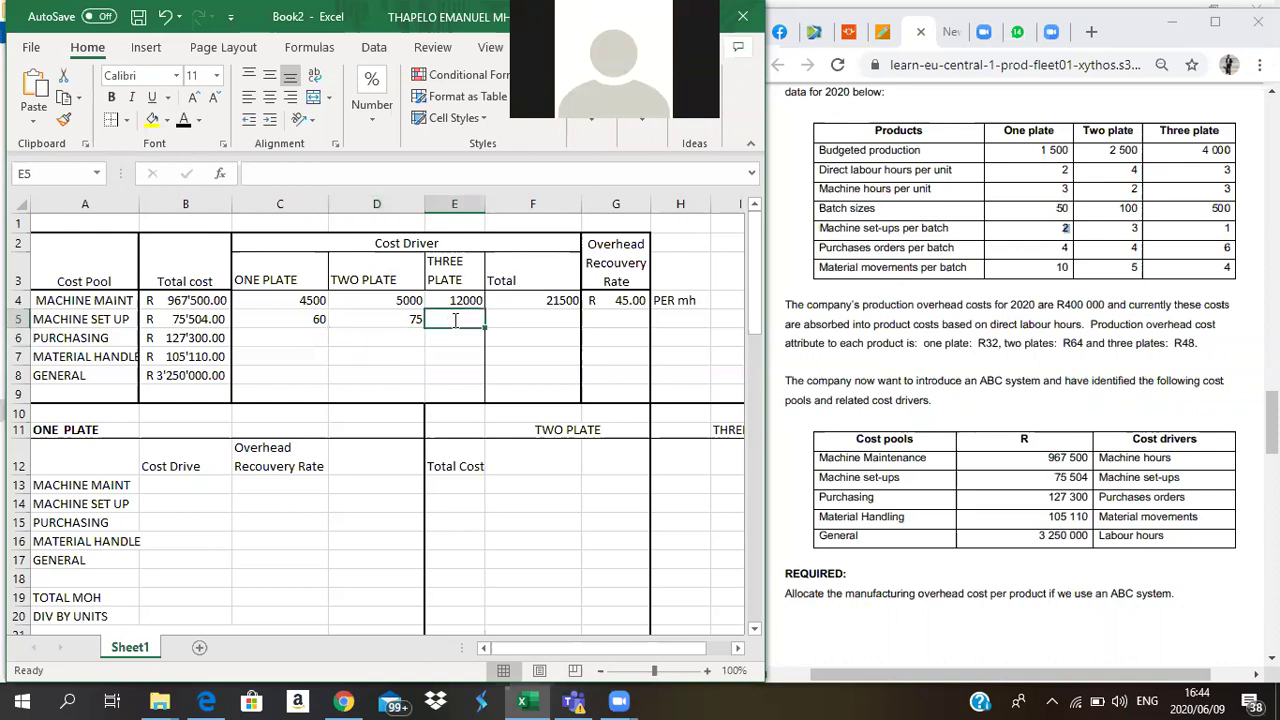
pyautogui.write('=')
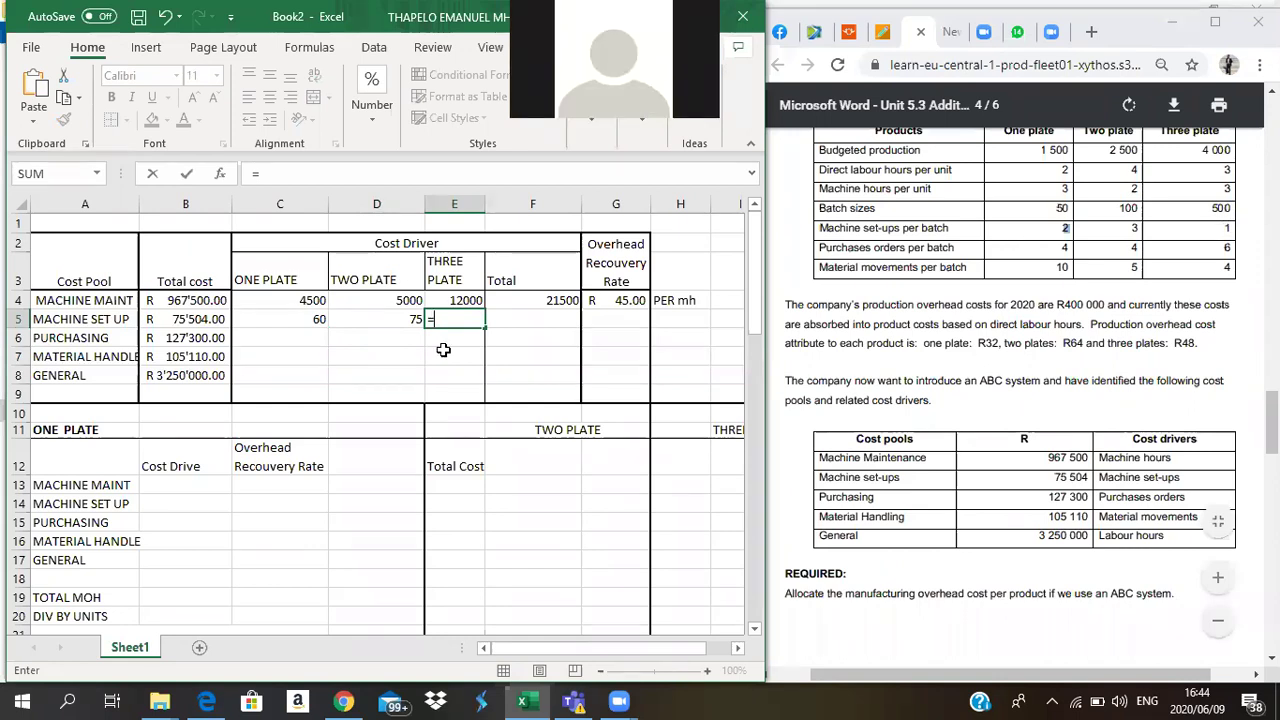
pyautogui.write('(40')
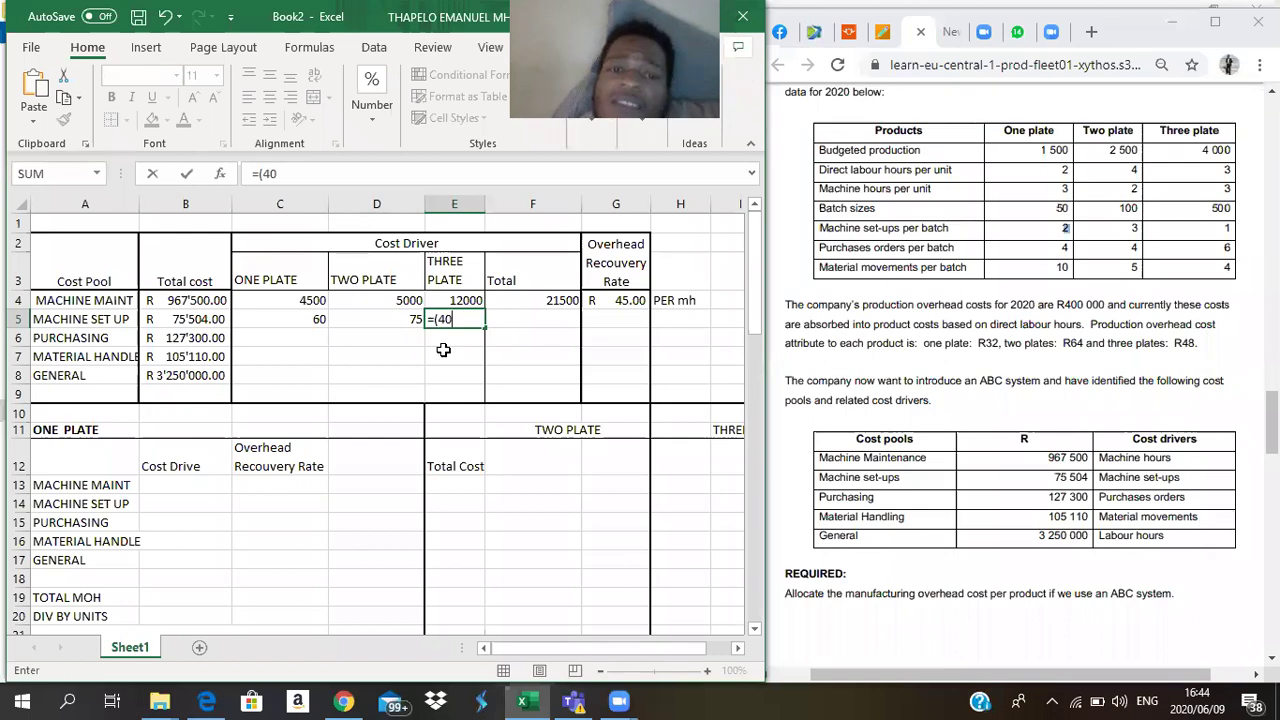
pyautogui.write('00')
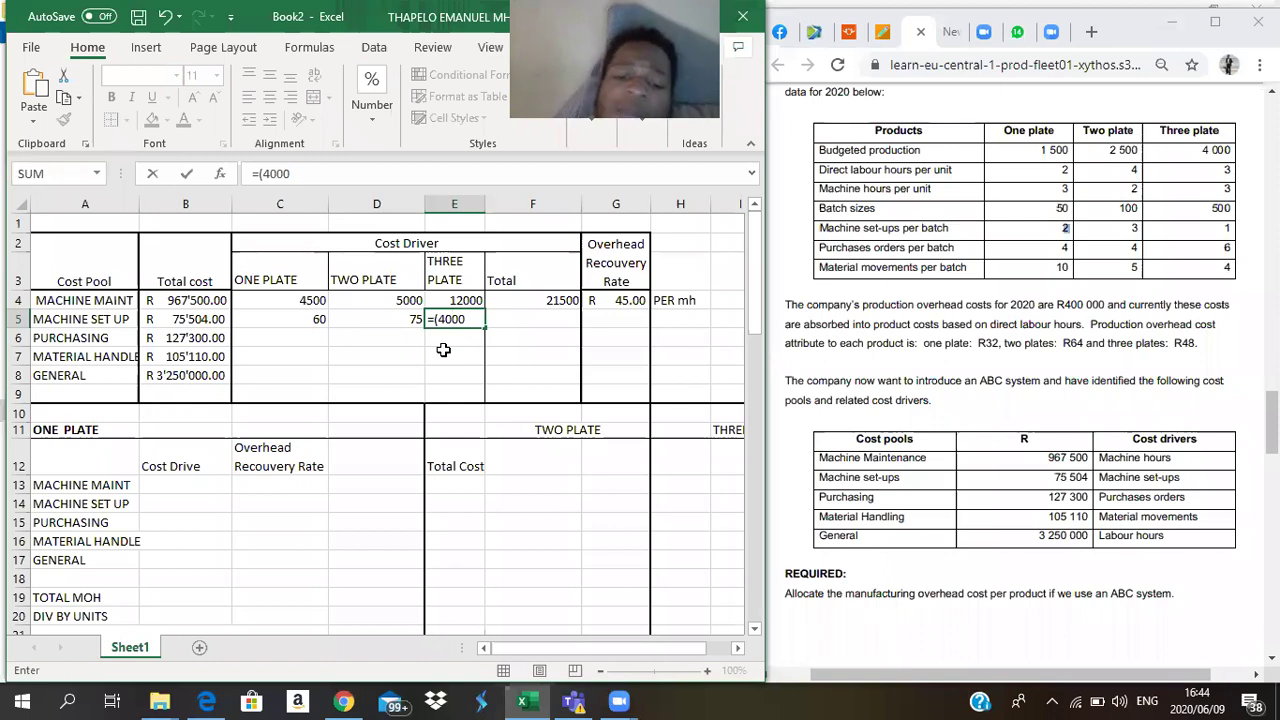
pyautogui.write('/500)*1')
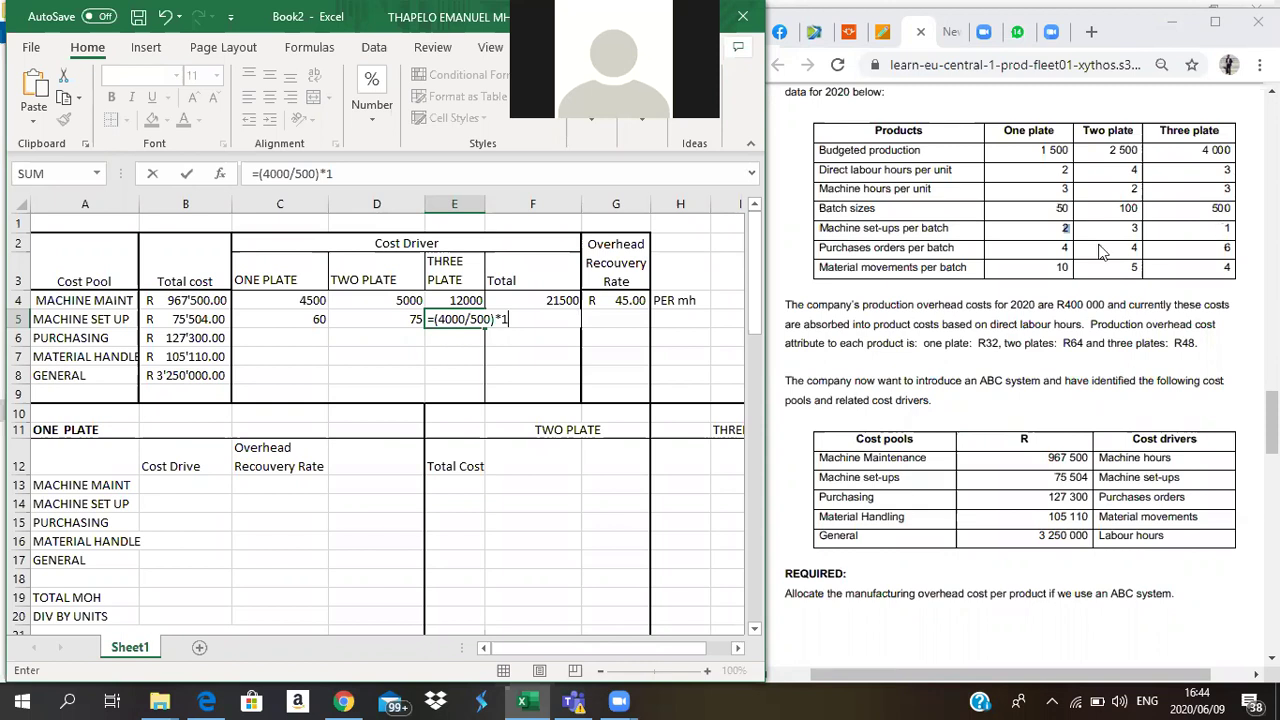
pyautogui.press('Return')
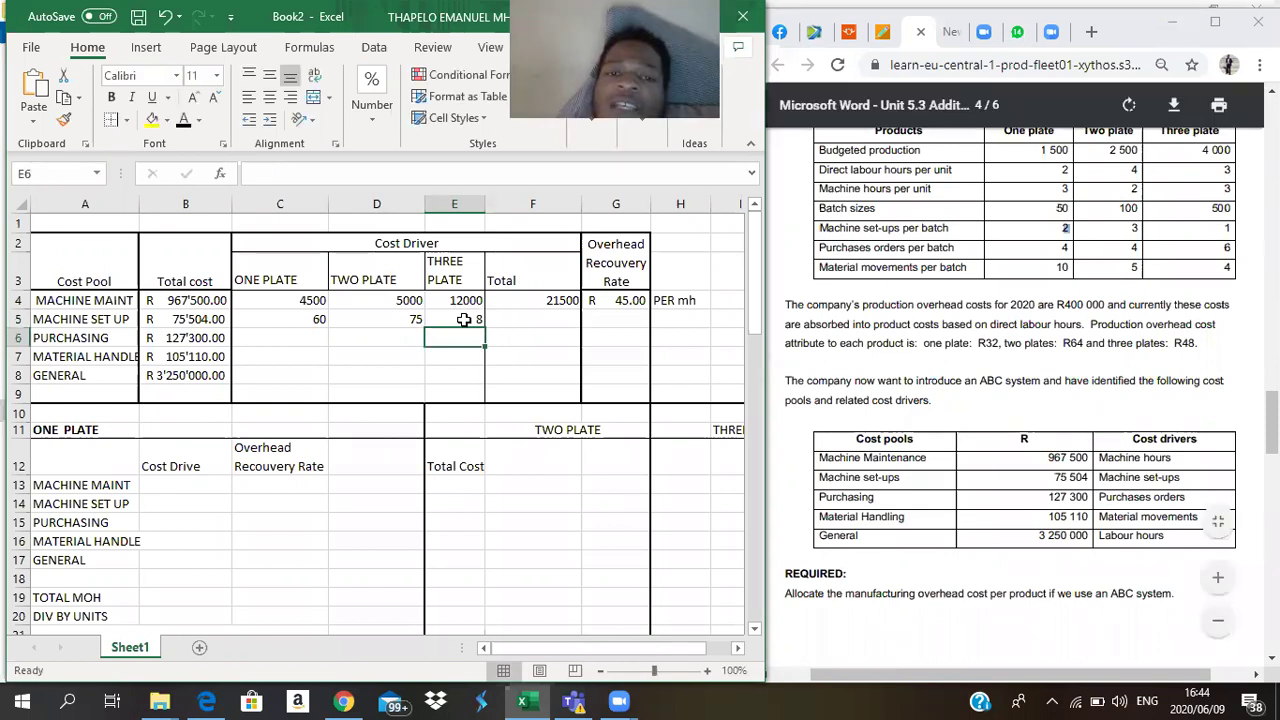
# - Total the machine set-ups of all three products in cell F5 with the formula =C5+D5+E5
pyautogui.click(522, 318)
pyautogui.write('=')
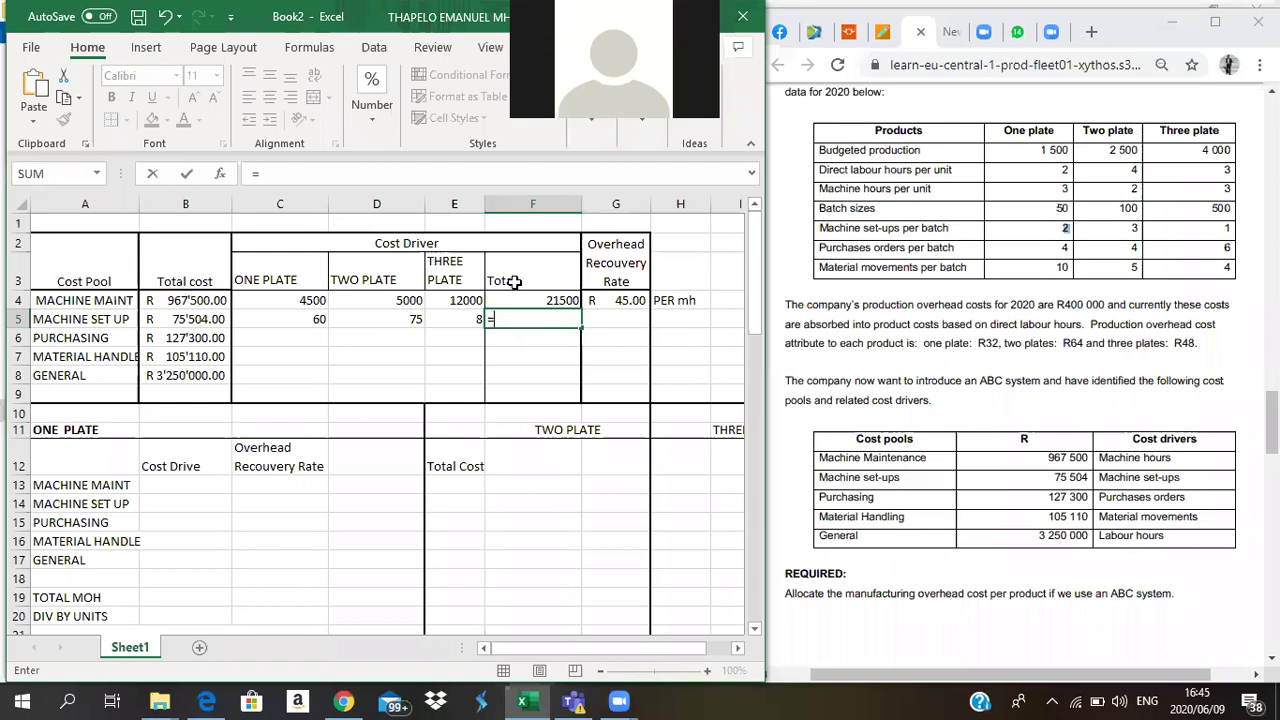
pyautogui.click(305, 319)
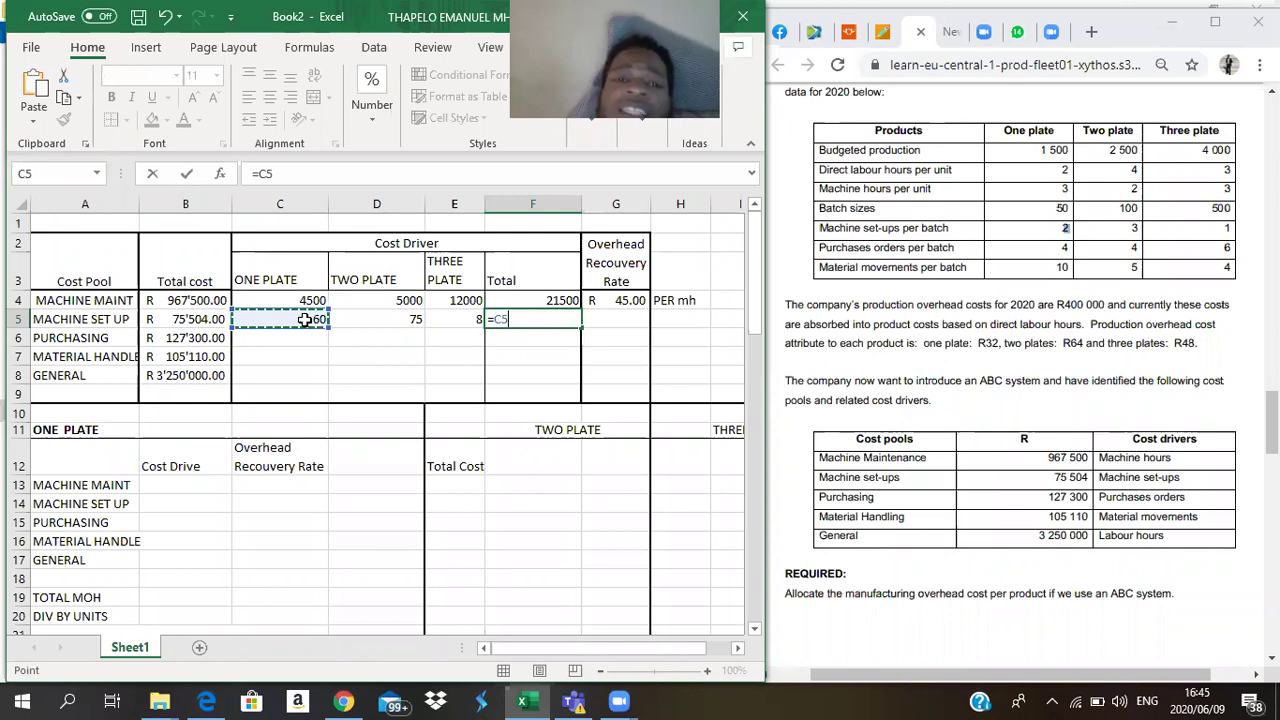
pyautogui.write('+')
pyautogui.click(361, 318)
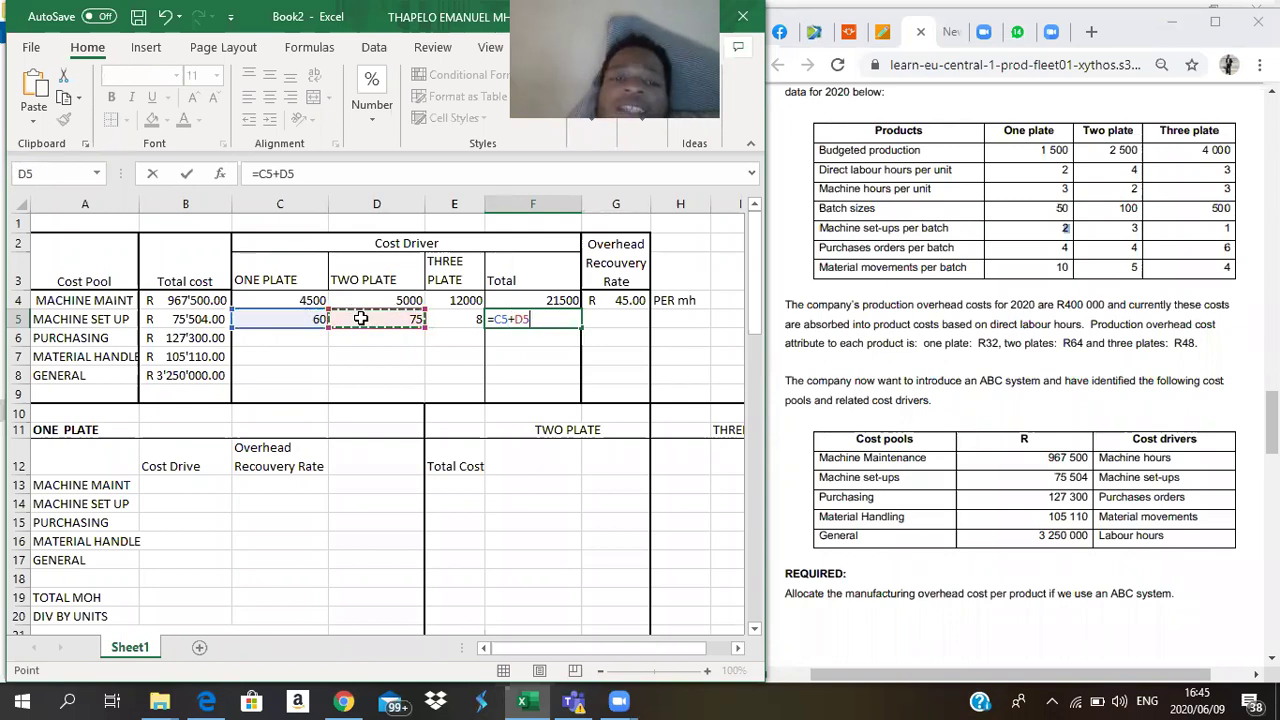
pyautogui.write('+')
pyautogui.click(456, 318)
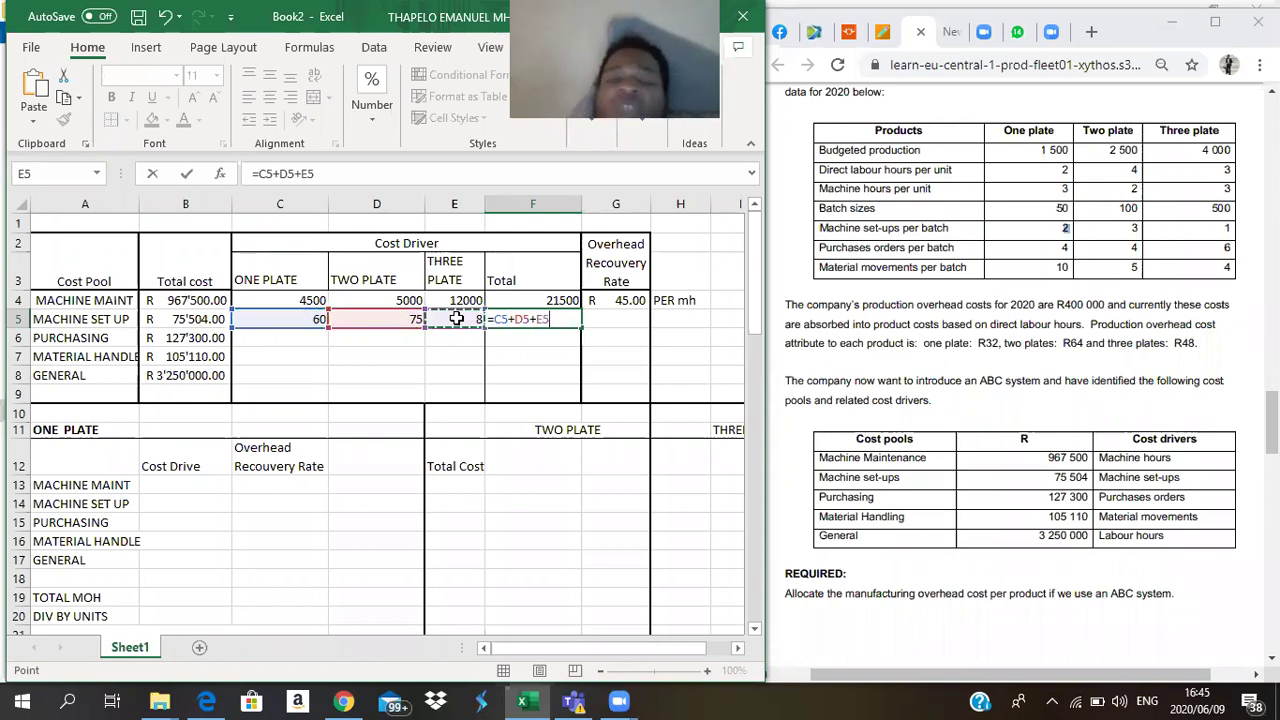
pyautogui.press('Return')
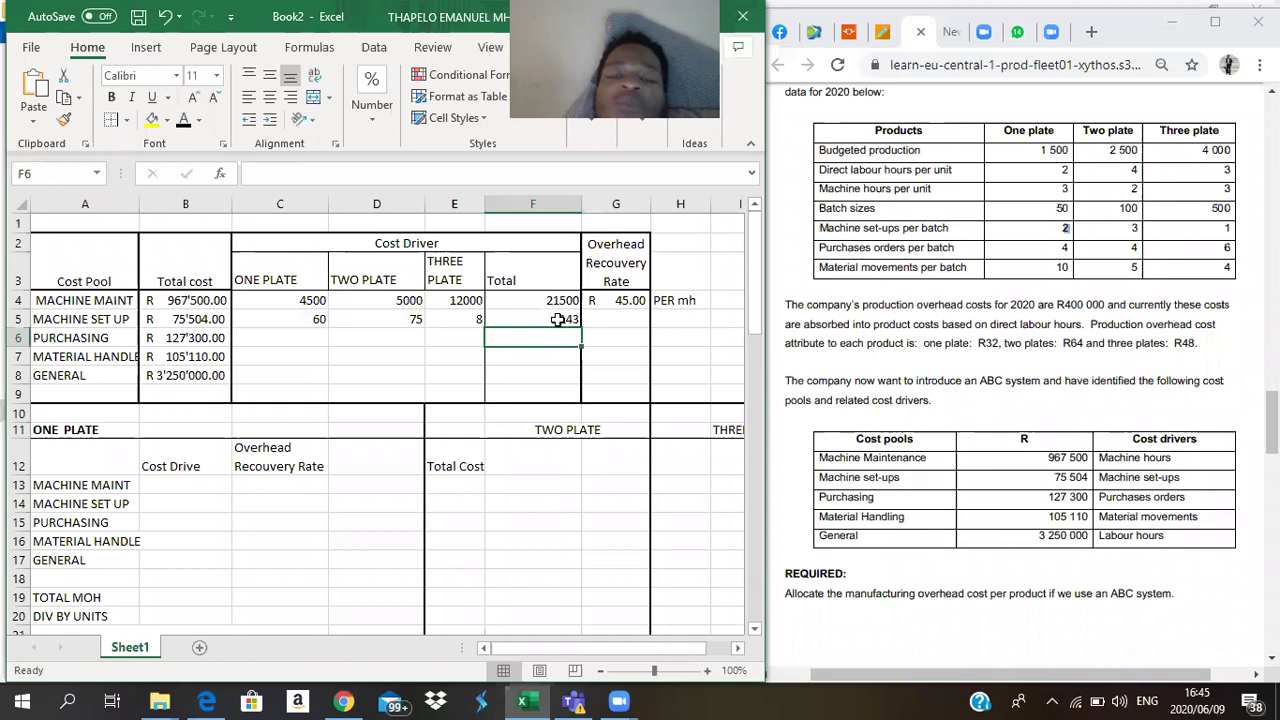
# - Calculate the machine set-up overhead recovery rate in cell G5 by dividing total cost by total set-ups, =B5/F5
pyautogui.click(621, 323)
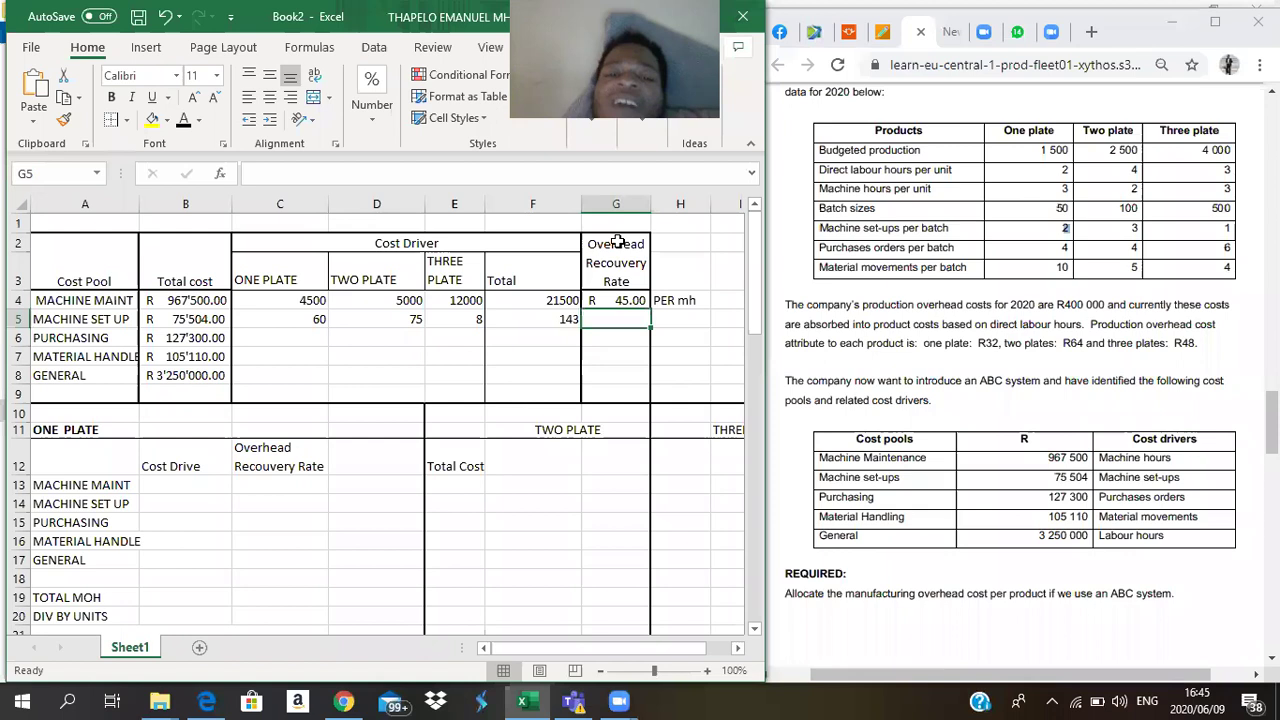
pyautogui.click(200, 319)
pyautogui.click(533, 318)
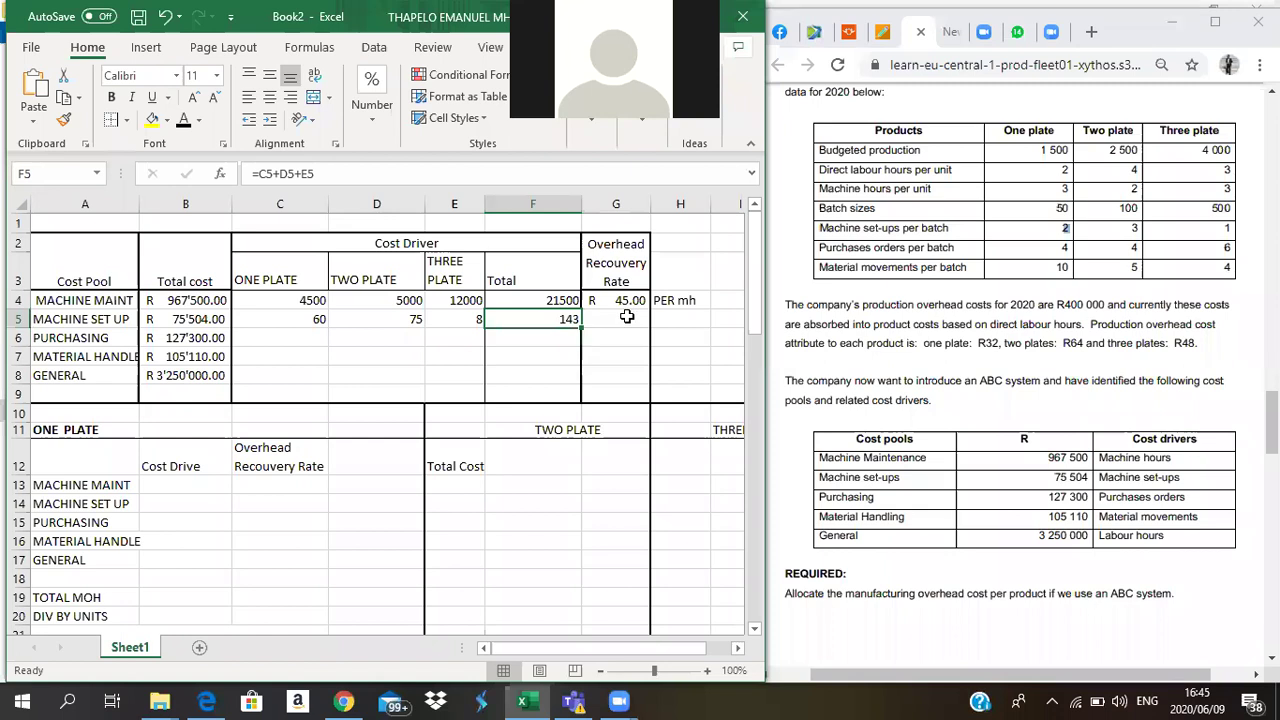
pyautogui.press('Right')
pyautogui.write('=')
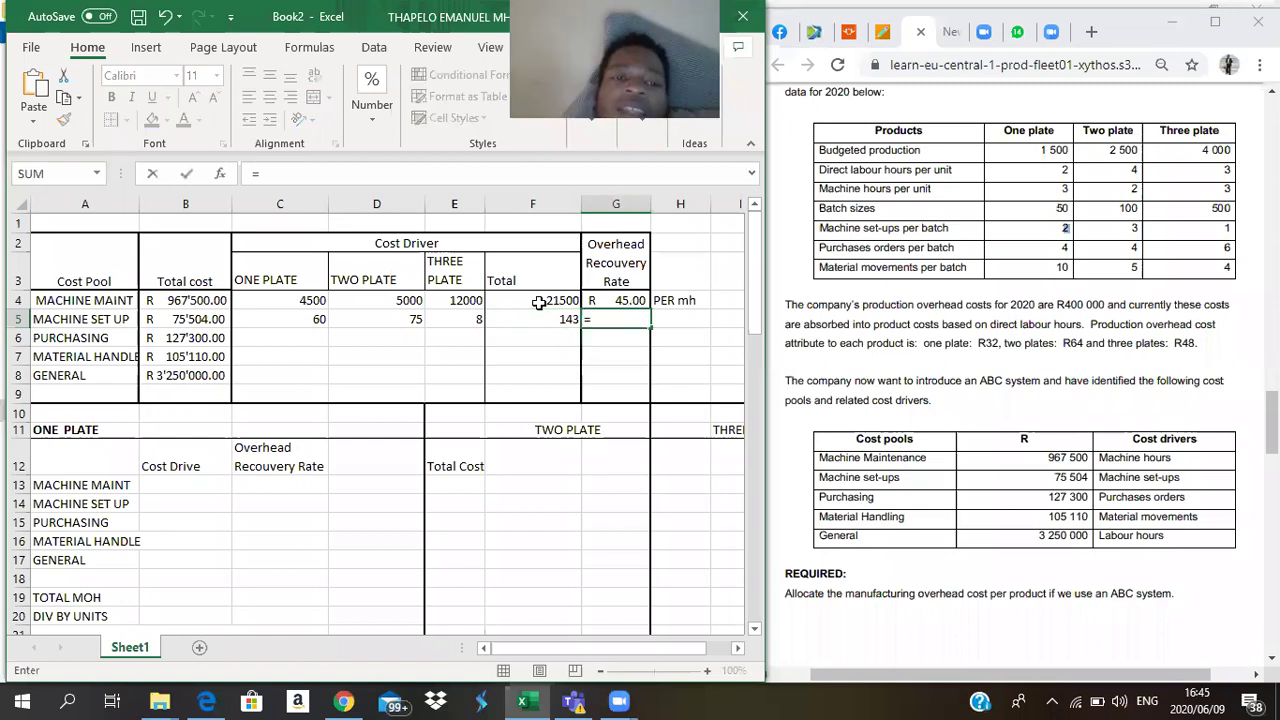
pyautogui.click(222, 319)
pyautogui.write('/')
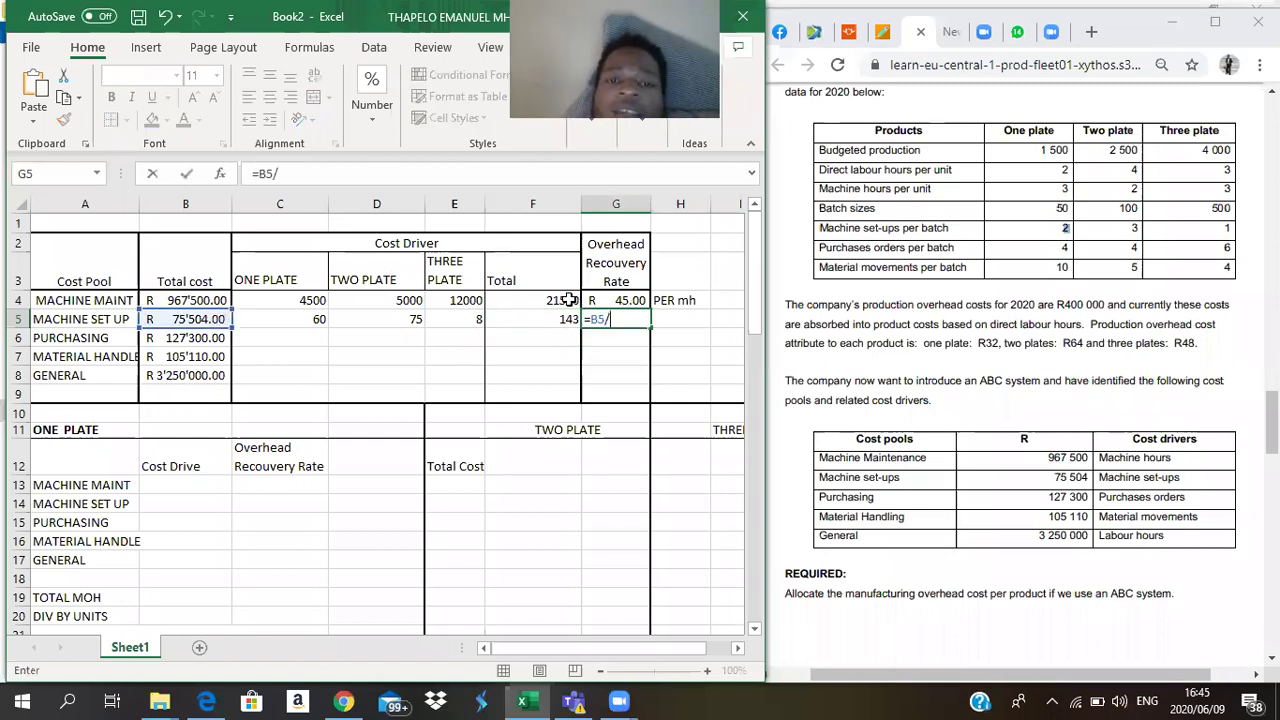
pyautogui.click(535, 319)
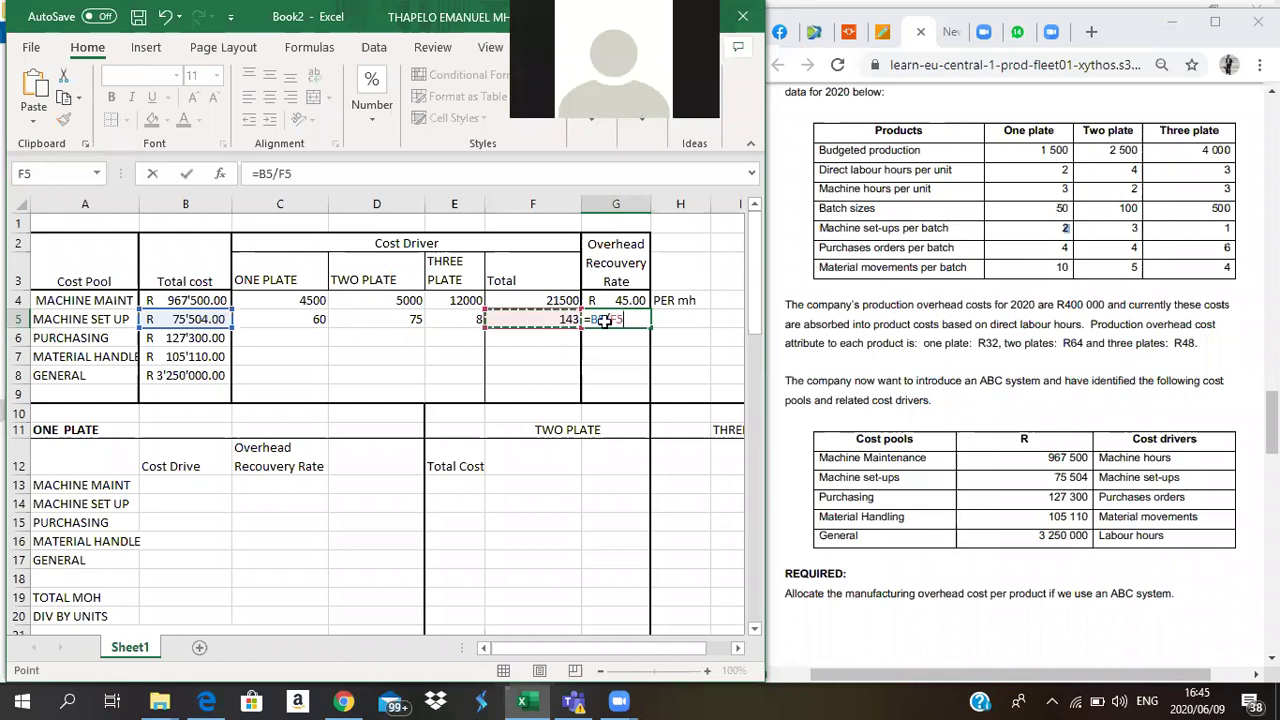
pyautogui.press('Return')
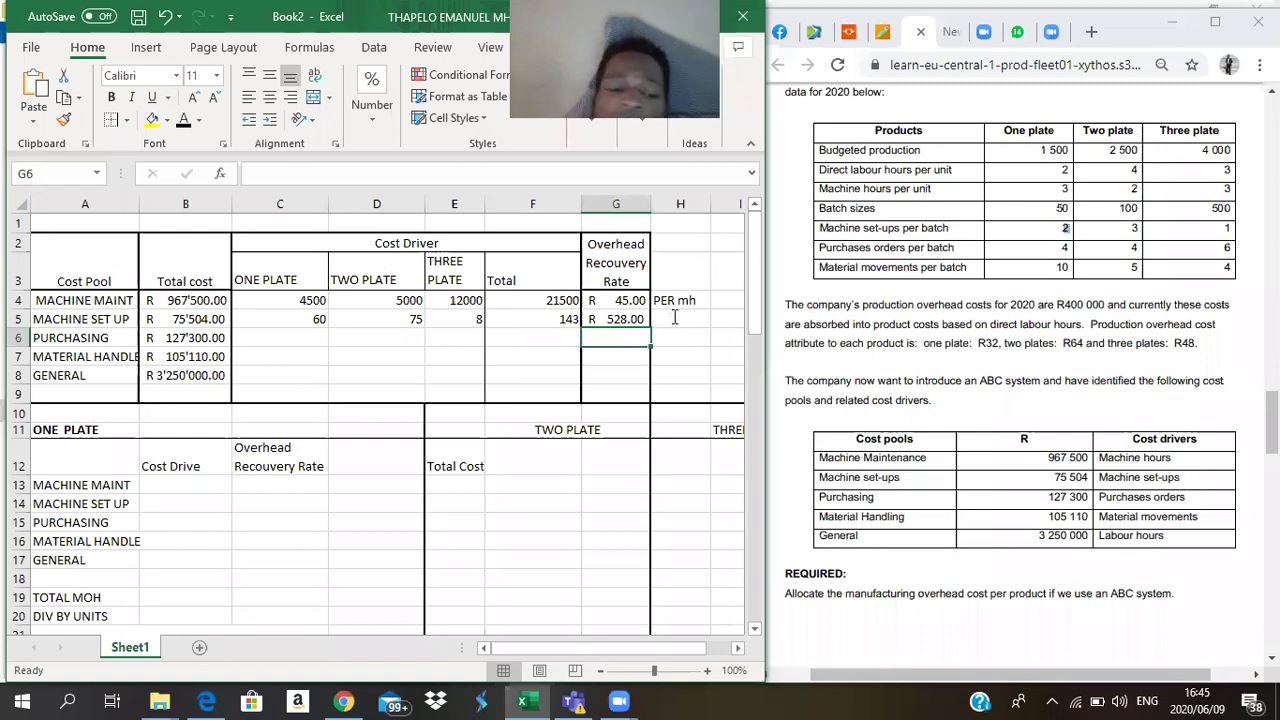
# - Label the machine set-up recovery rate in cell H5 with the unit PER SET UP
pyautogui.click(675, 318)
pyautogui.write('PER SET')
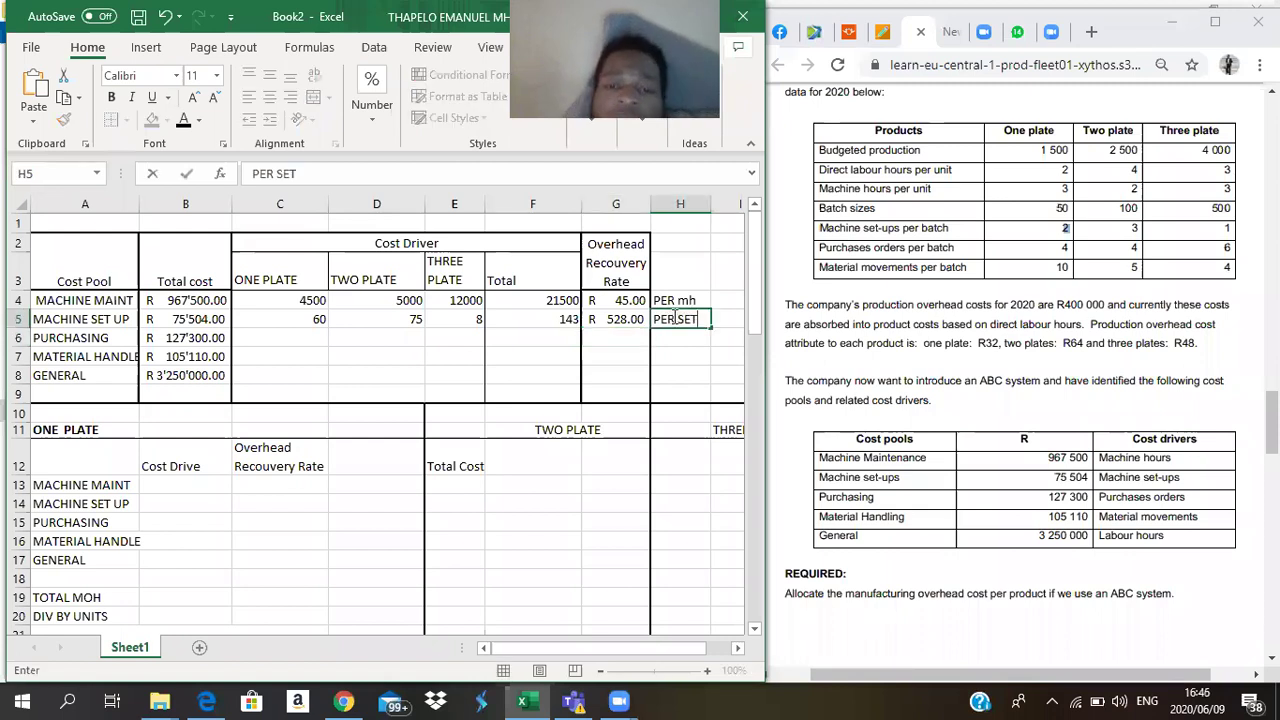
pyautogui.write(' UP')
pyautogui.click(708, 375)
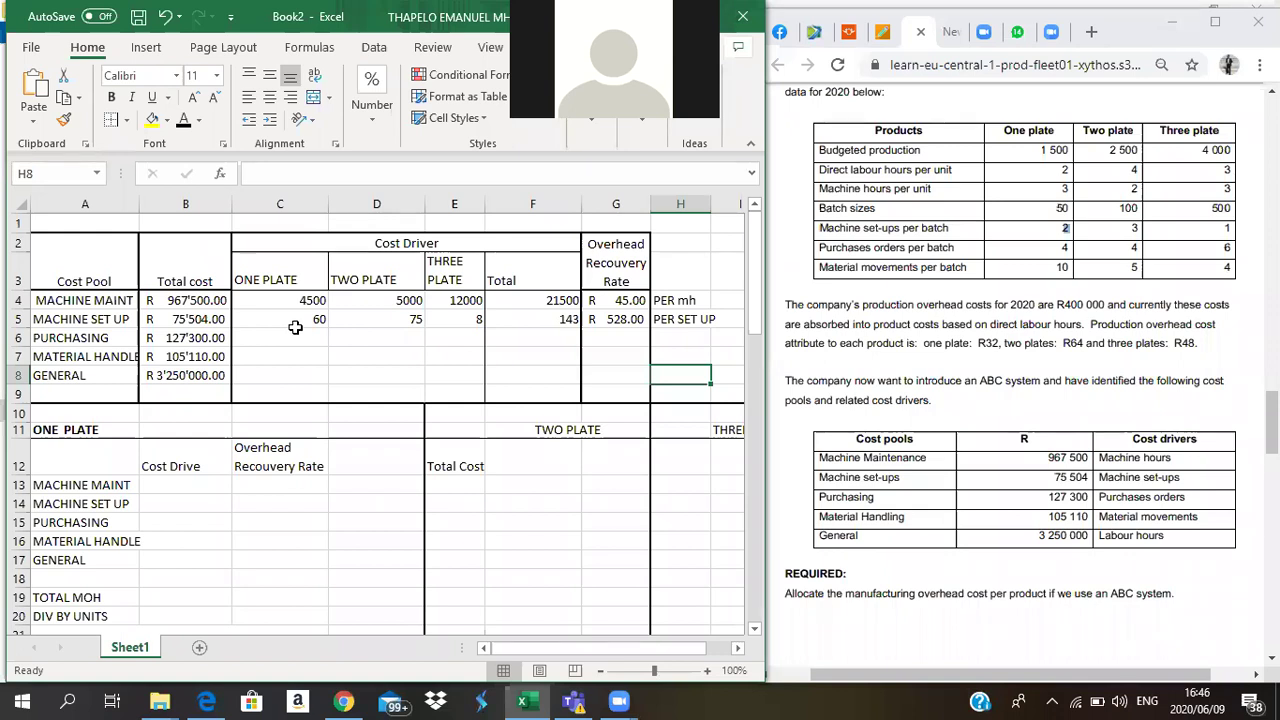
# - Review the machine set-up row's recovery rate formula against its total set-ups and total cost
pyautogui.click(608, 322)
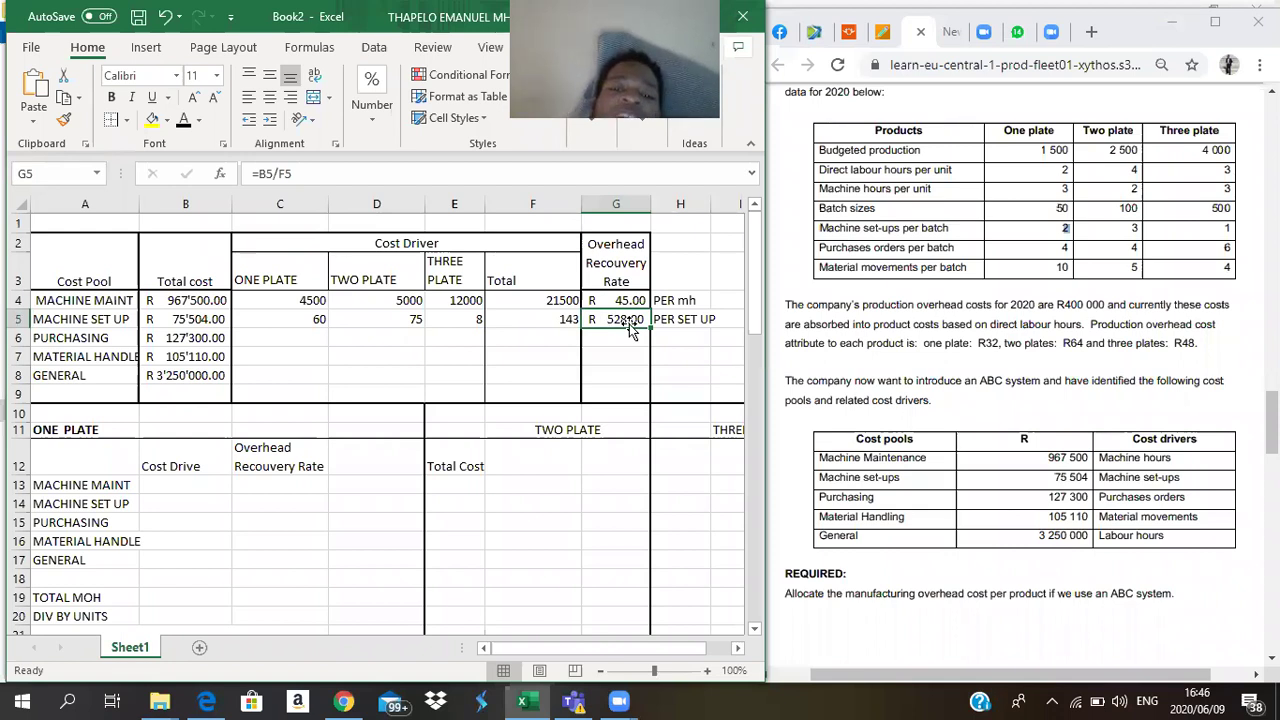
pyautogui.hotkey('ctrl', '[')
pyautogui.click(542, 319)
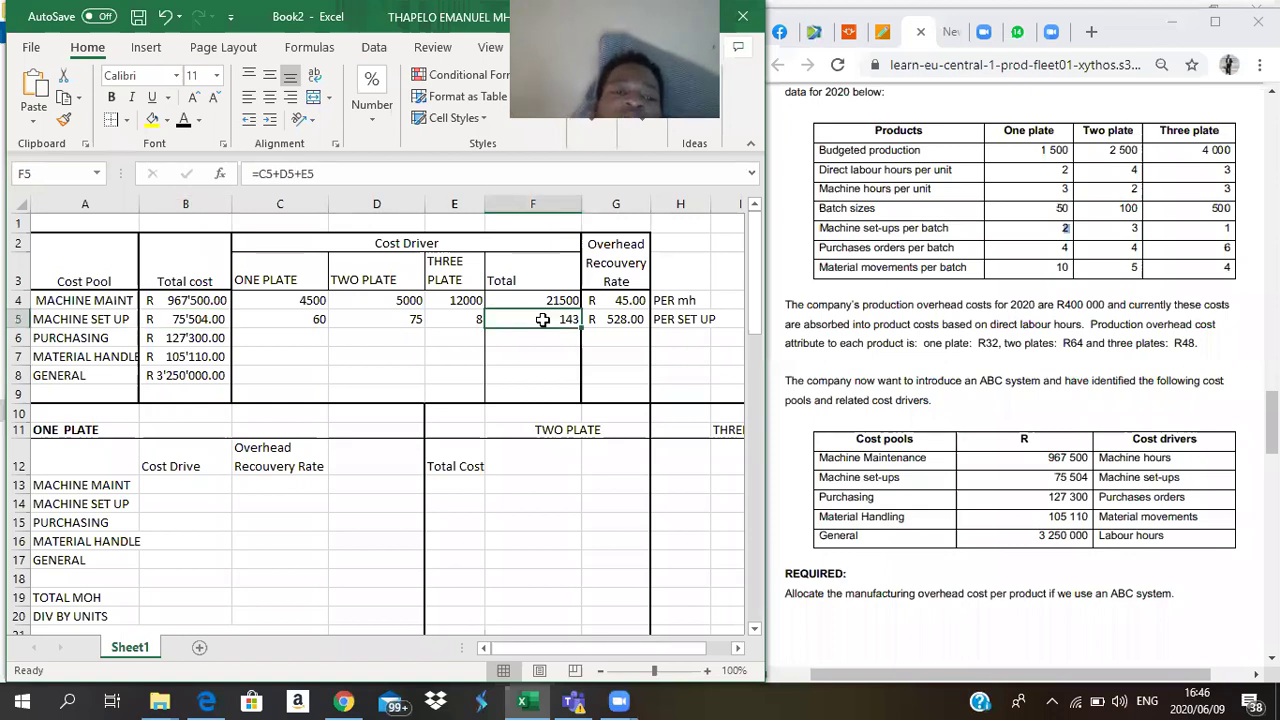
pyautogui.click(204, 322)
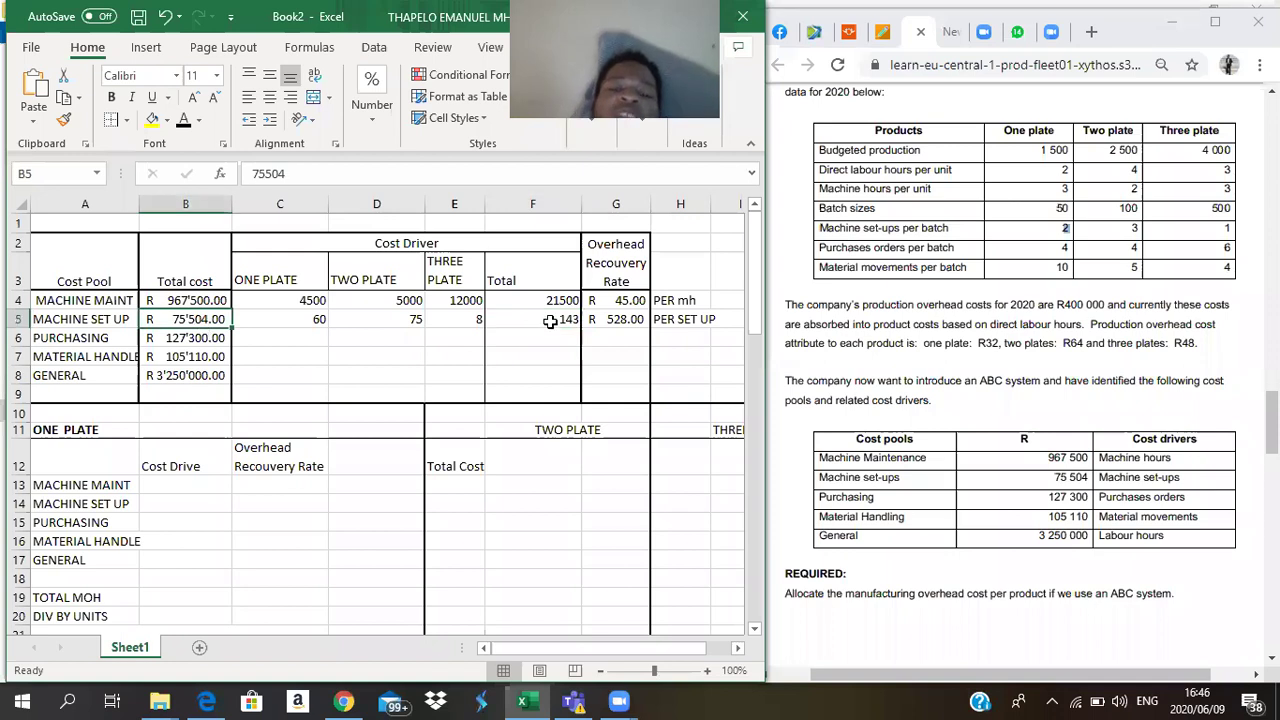
pyautogui.click(634, 322)
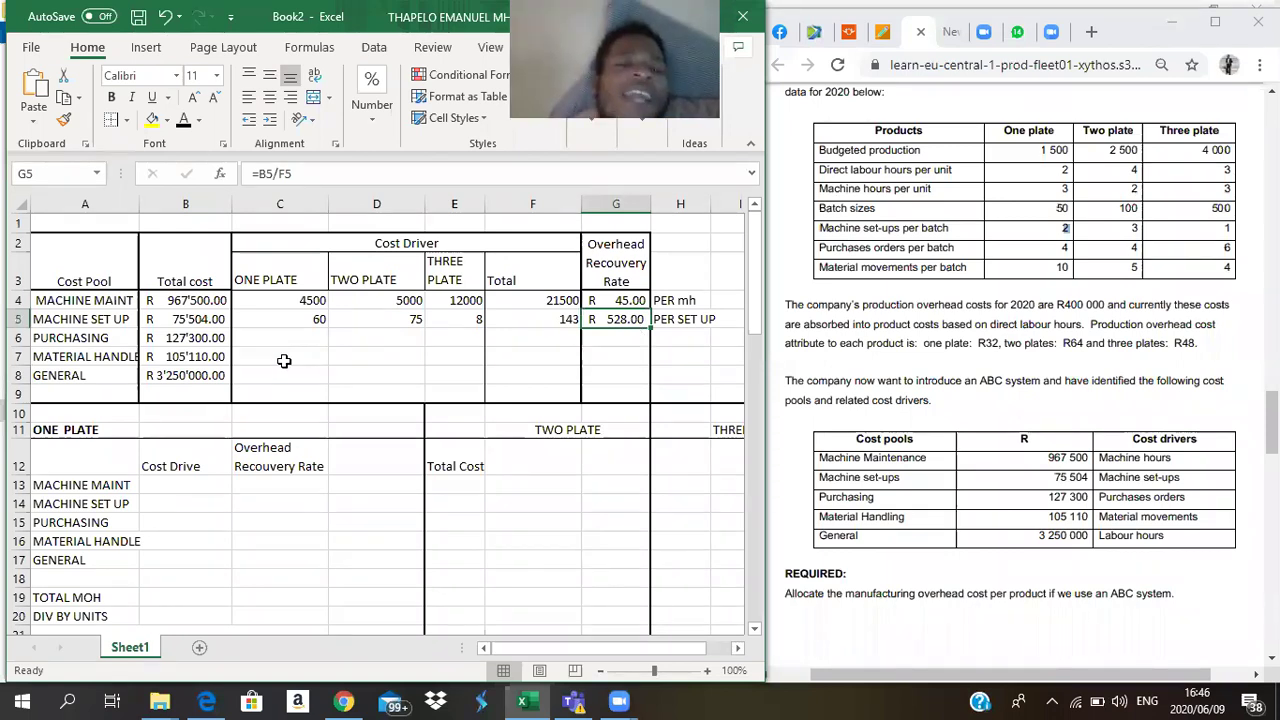
# - Examine the PURCHASING row and its total cost against the purchasing and material handling cost pools in the question document
pyautogui.click(265, 338)
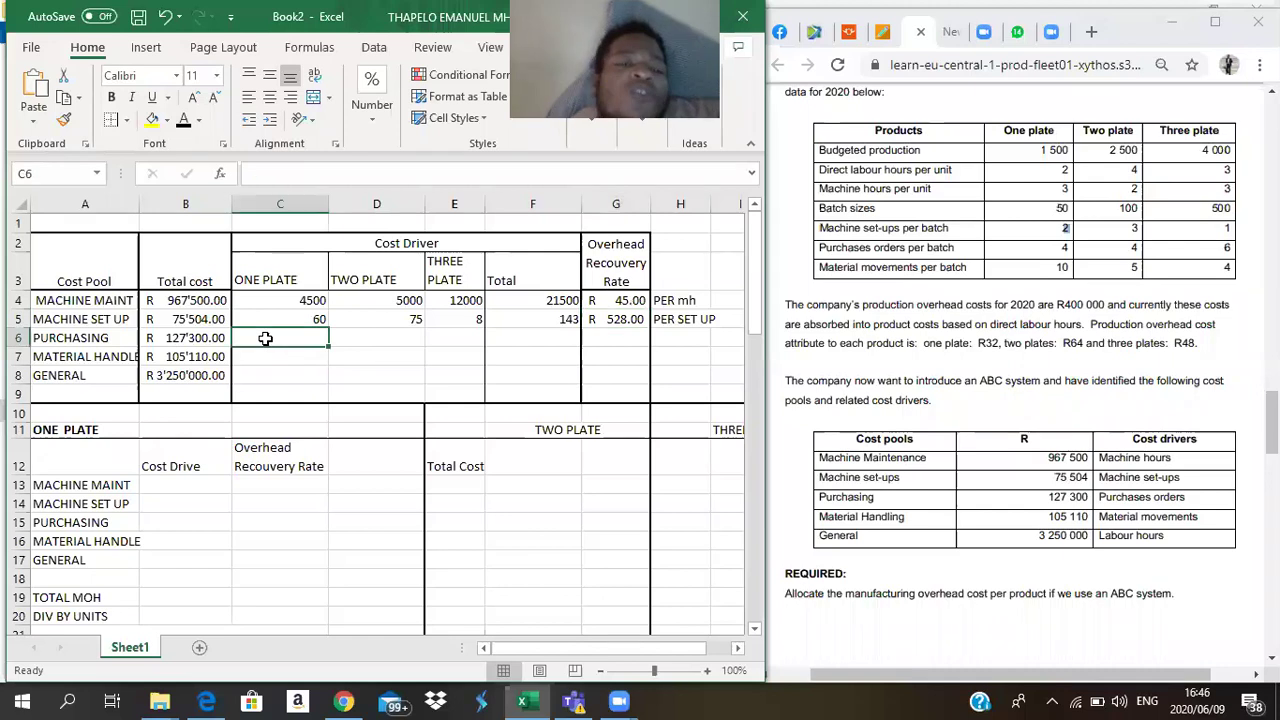
pyautogui.click(85, 338)
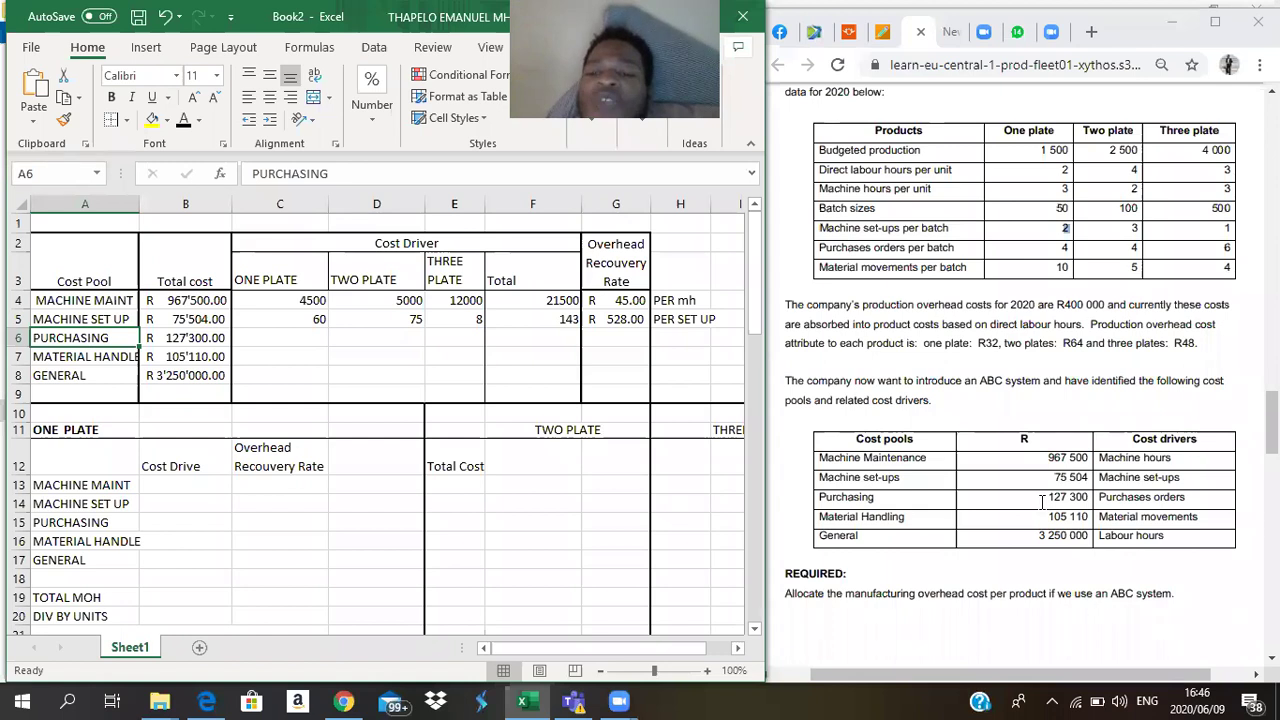
pyautogui.moveTo(1097, 500); pyautogui.dragTo(1046, 500)
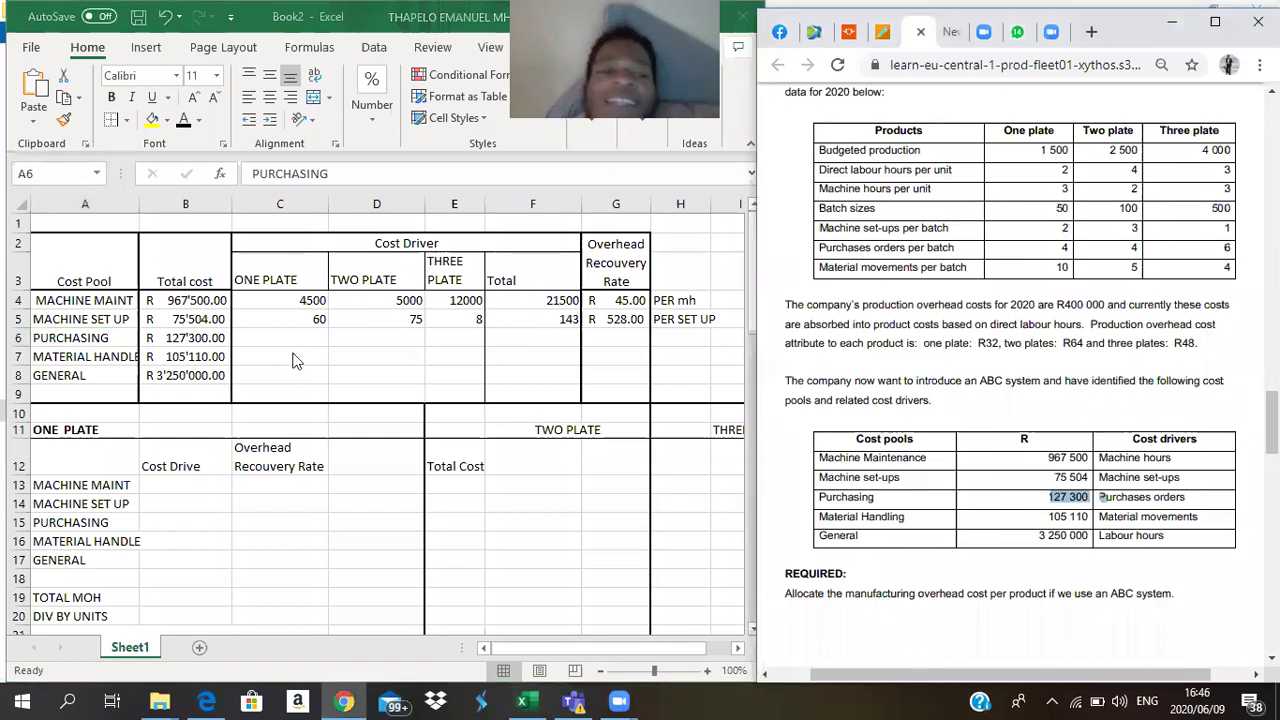
pyautogui.click(197, 338)
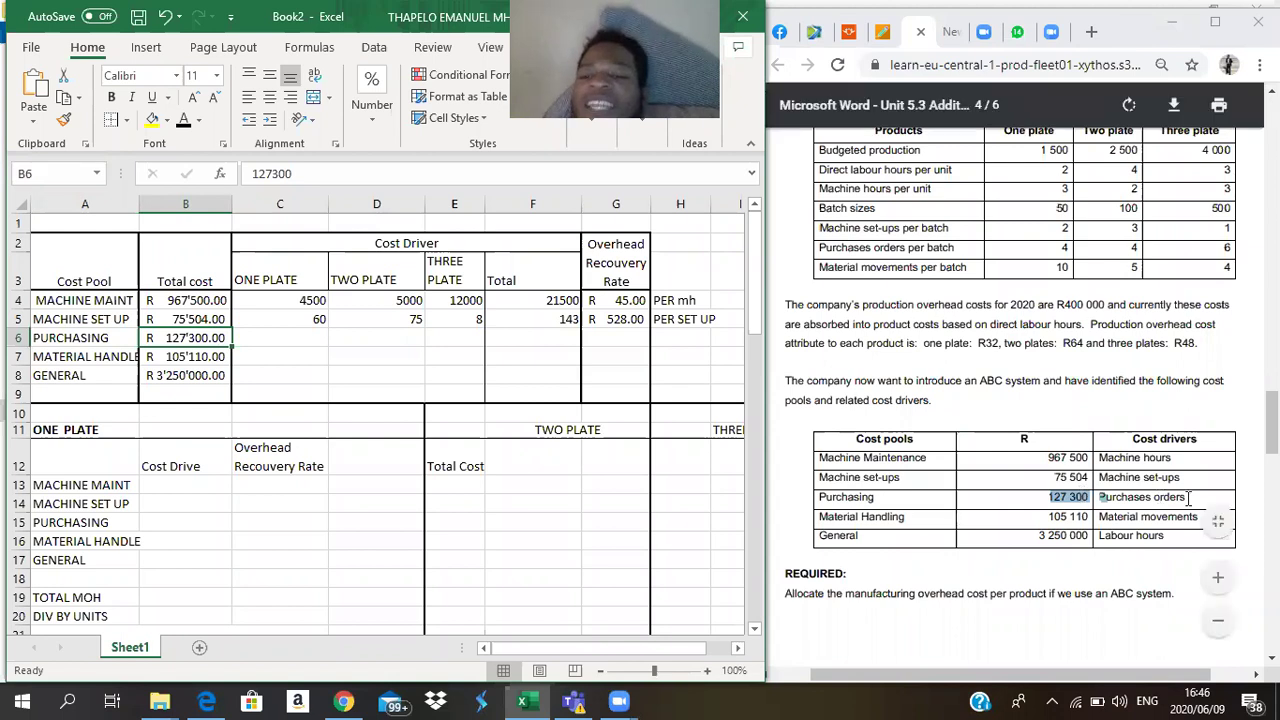
pyautogui.moveTo(820, 516); pyautogui.dragTo(1088, 516)
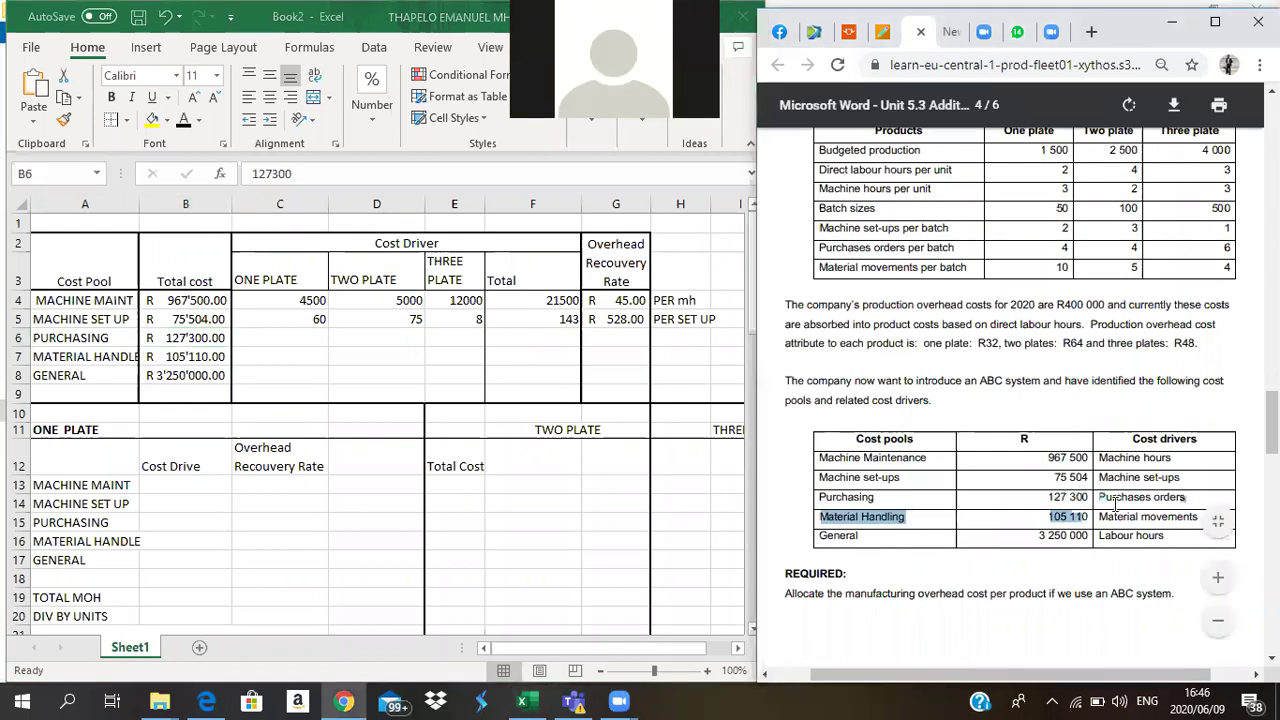
# - Examine the Purchases orders cost driver, the empty PURCHASING row cells and the purchases orders per batch for each product in the question document
pyautogui.moveTo(1099, 497); pyautogui.dragTo(1186, 497)
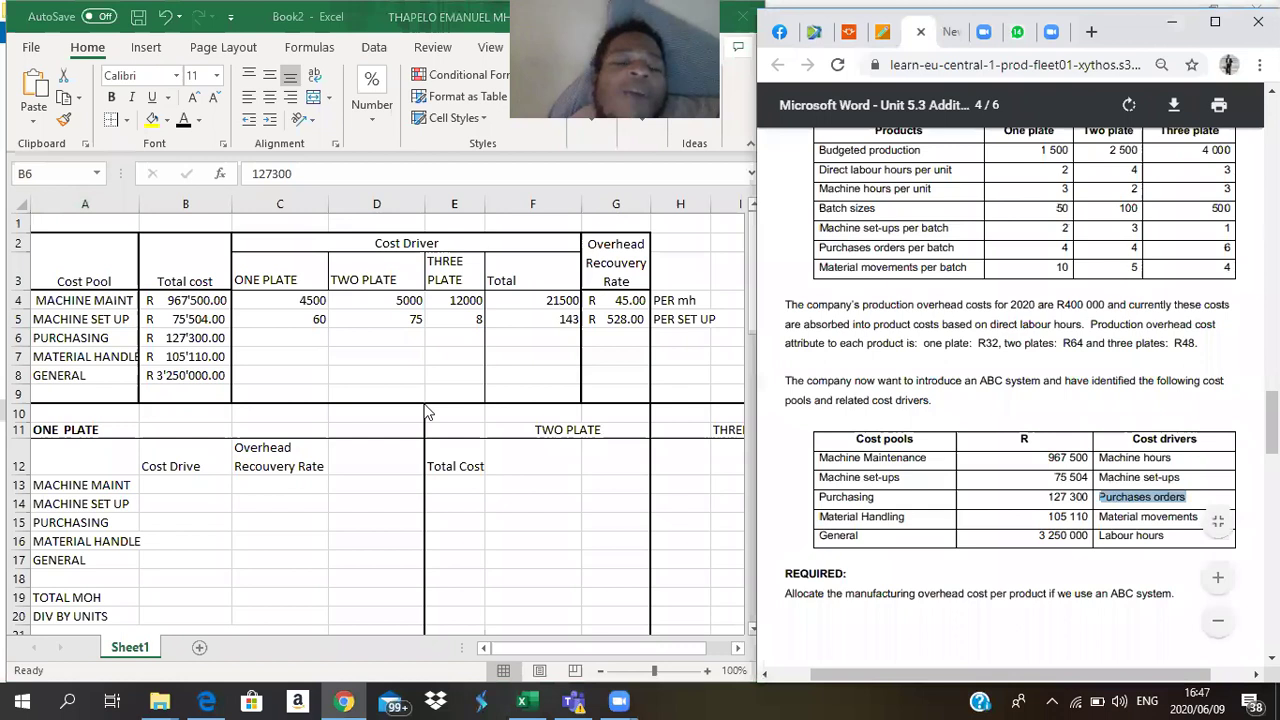
pyautogui.click(286, 339)
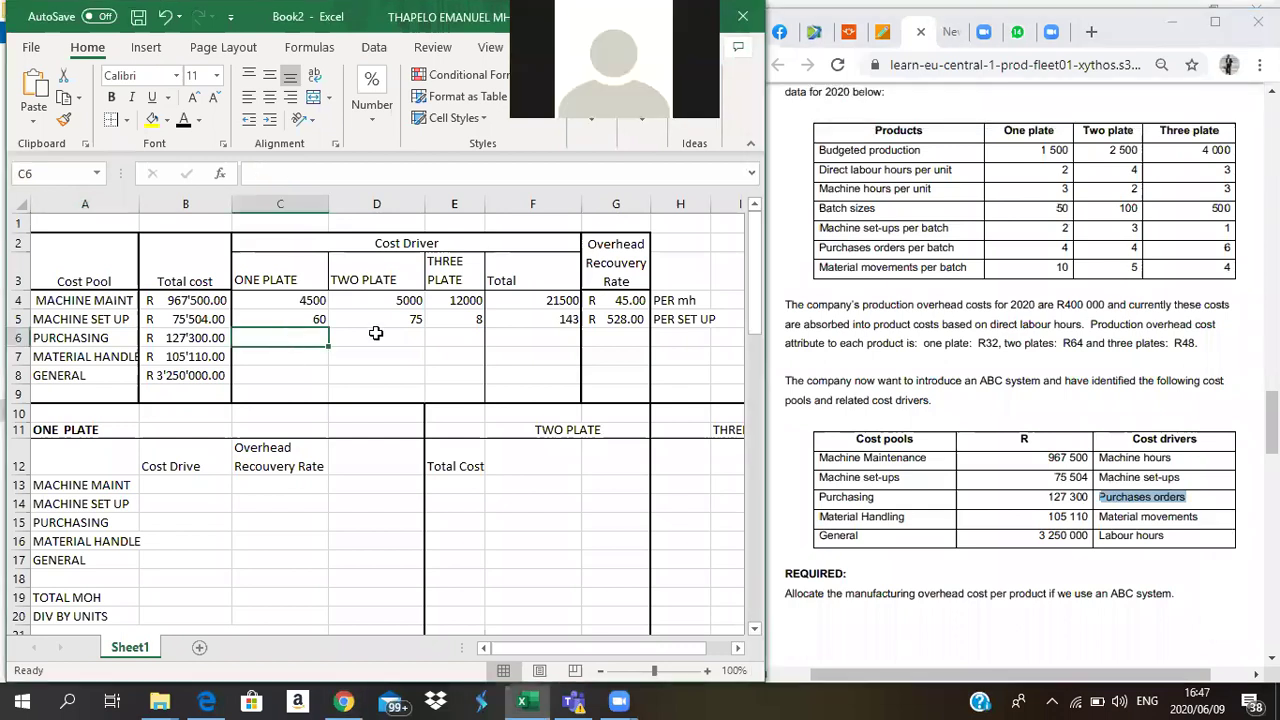
pyautogui.click(418, 337)
pyautogui.click(471, 342)
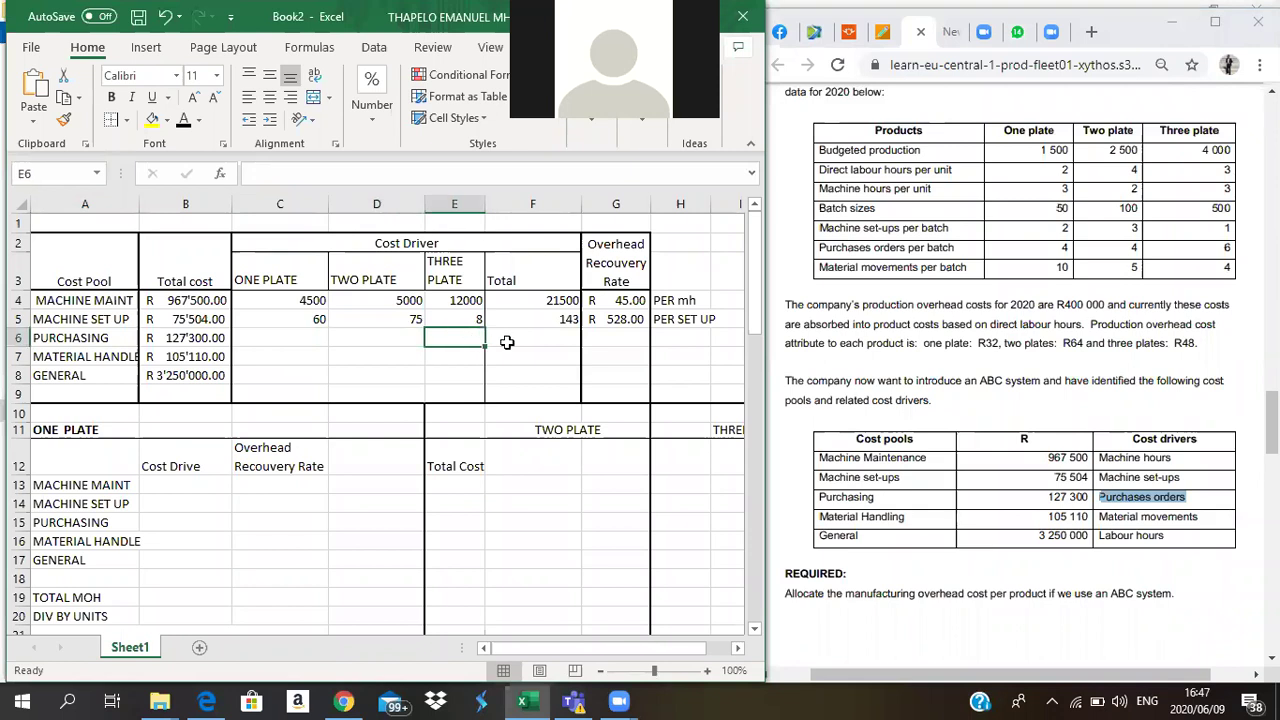
pyautogui.click(507, 342)
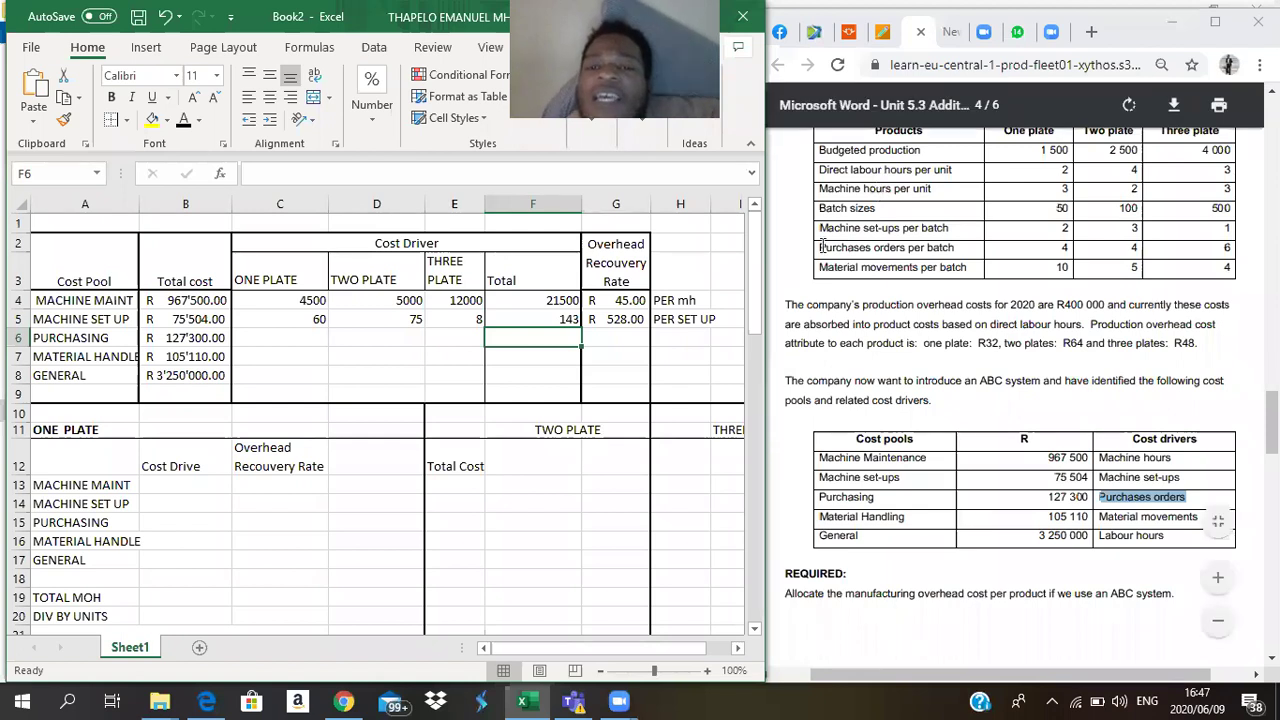
pyautogui.moveTo(820, 247); pyautogui.dragTo(955, 248)
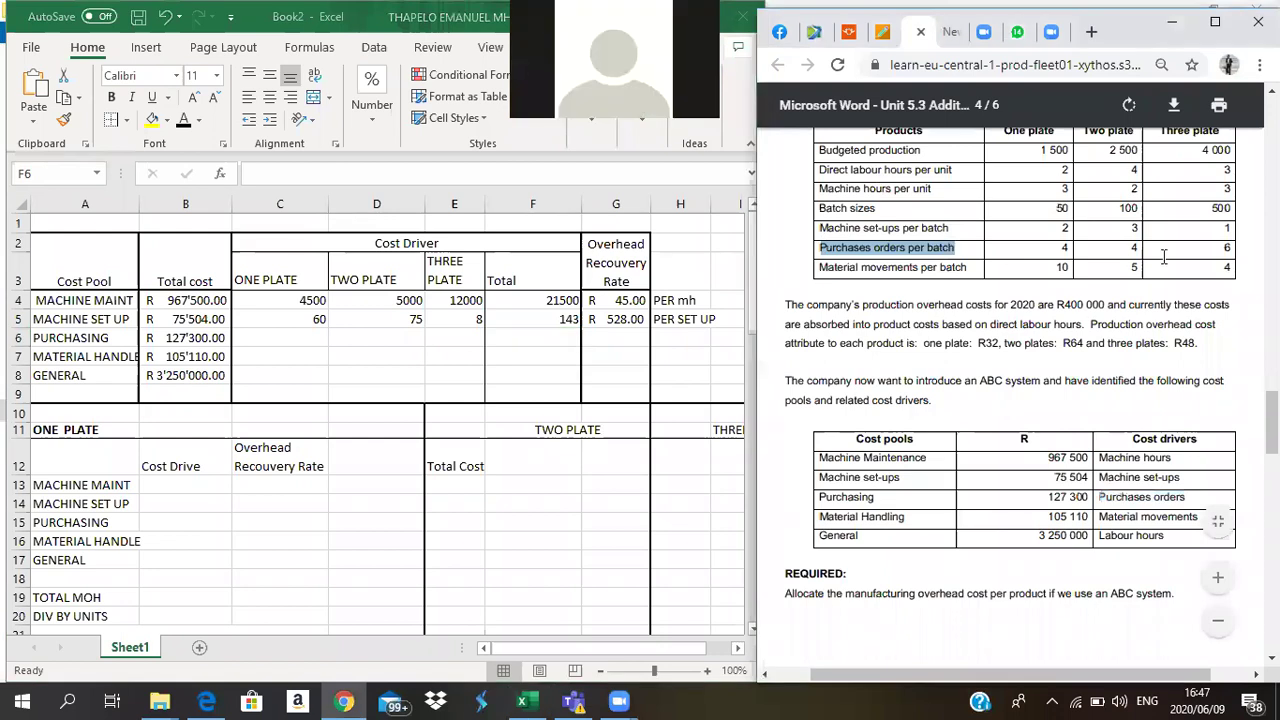
pyautogui.keyDown('shift'); pyautogui.click(1238, 250); pyautogui.keyUp('shift')
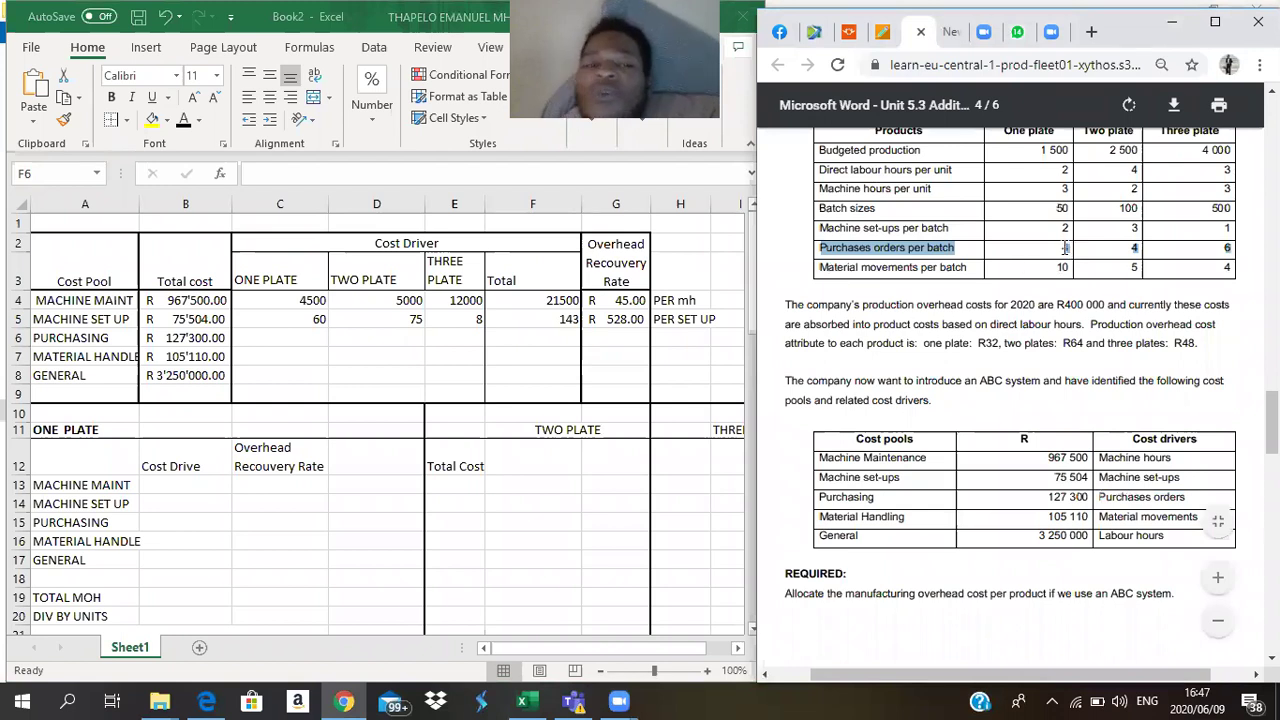
# - Calculate the one plate purchase orders in cell C6 from budgeted production, batch size and orders per batch, =(1500/50)*4
pyautogui.click(263, 335)
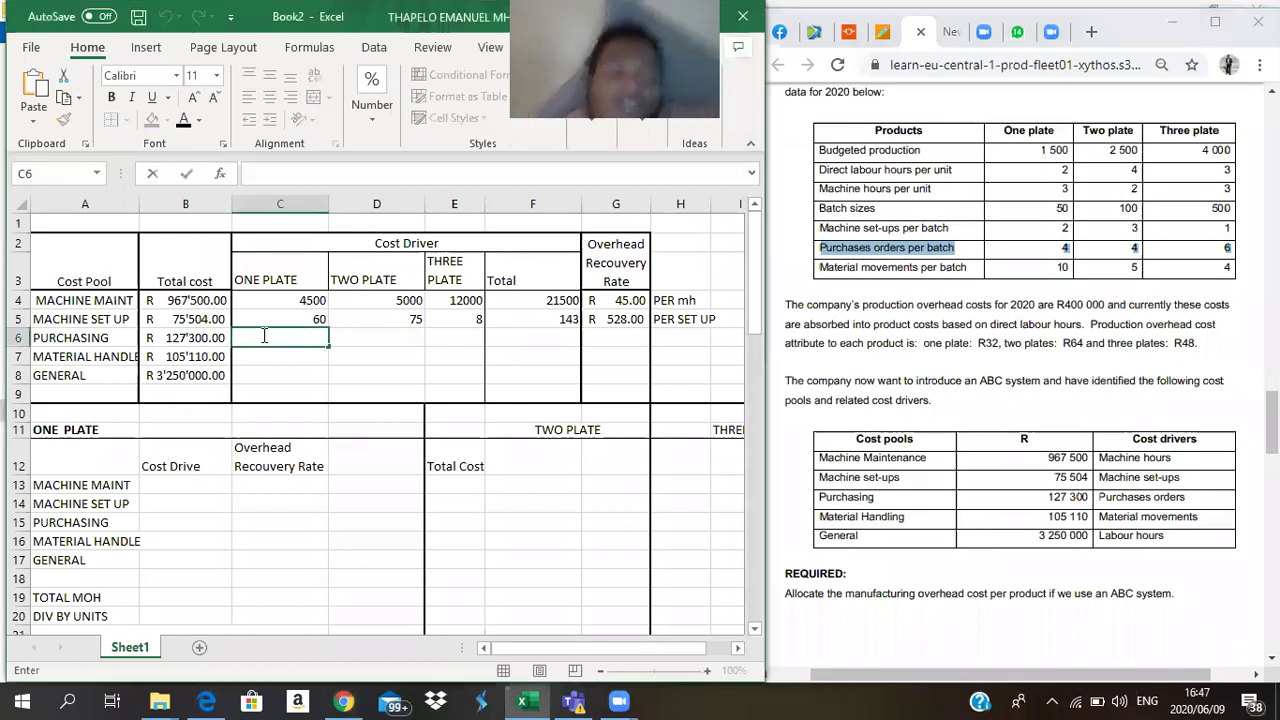
pyautogui.write('=(')
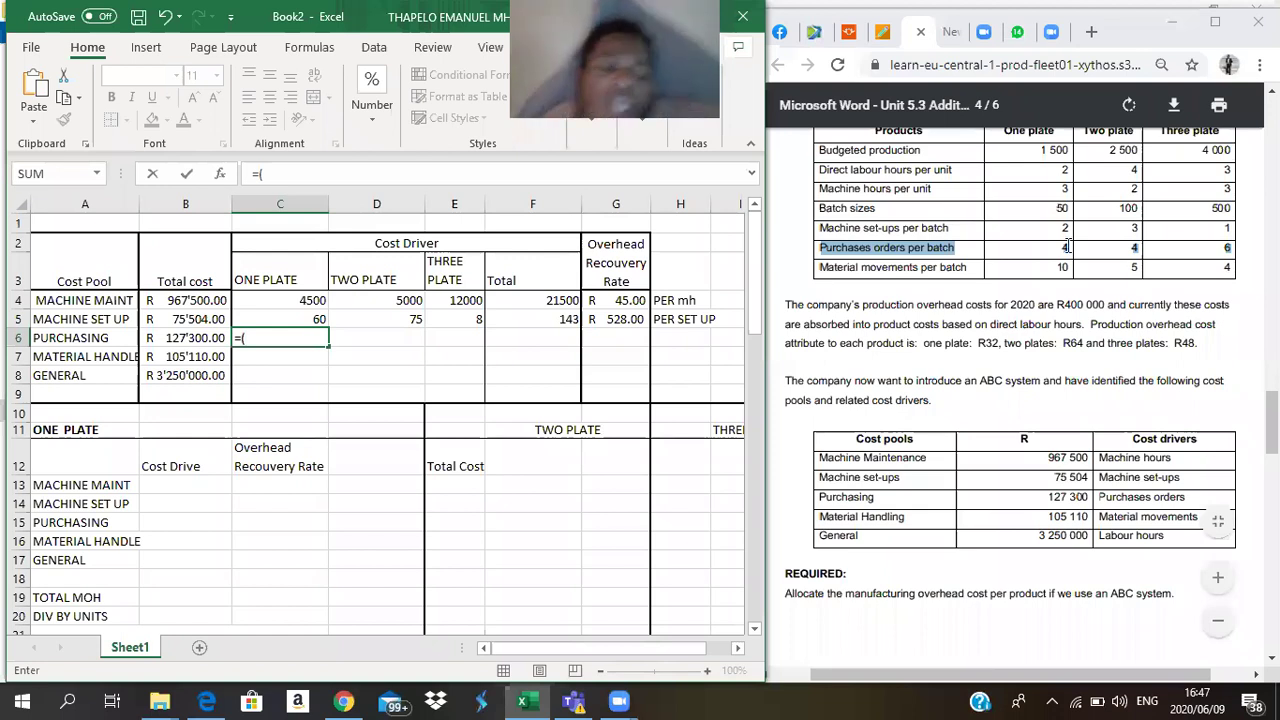
pyautogui.write('1')
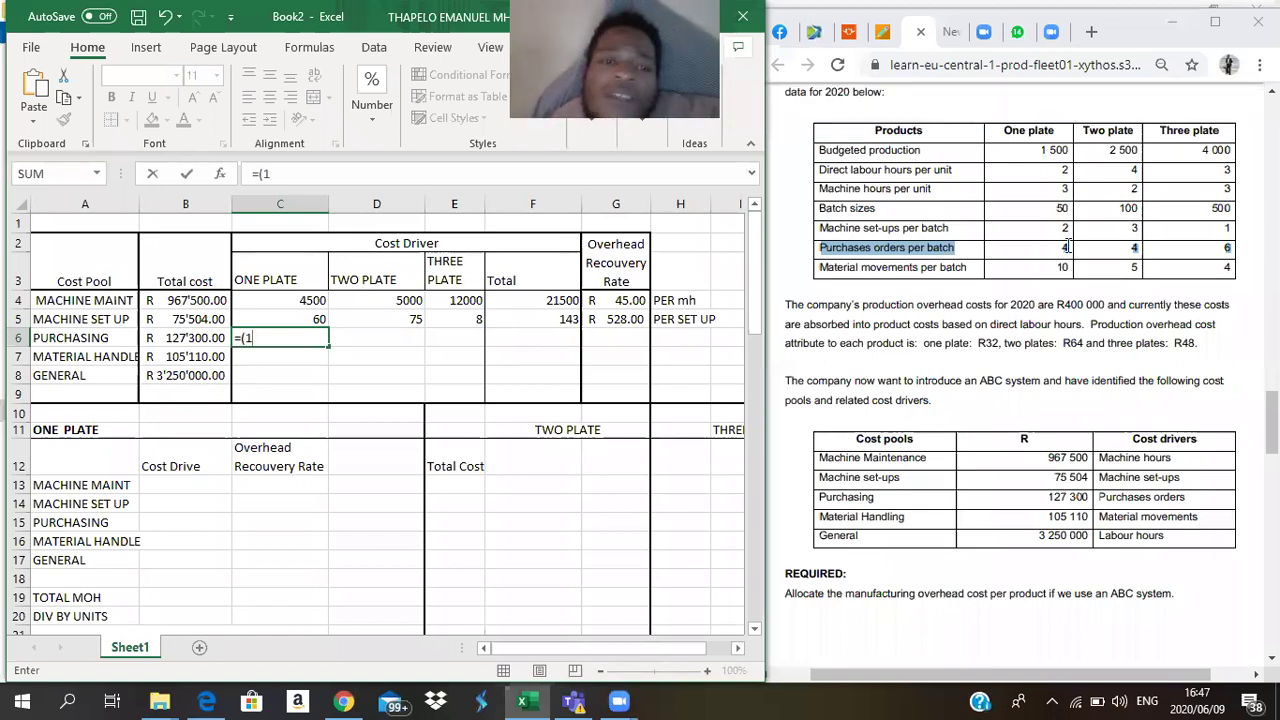
pyautogui.write('500/5')
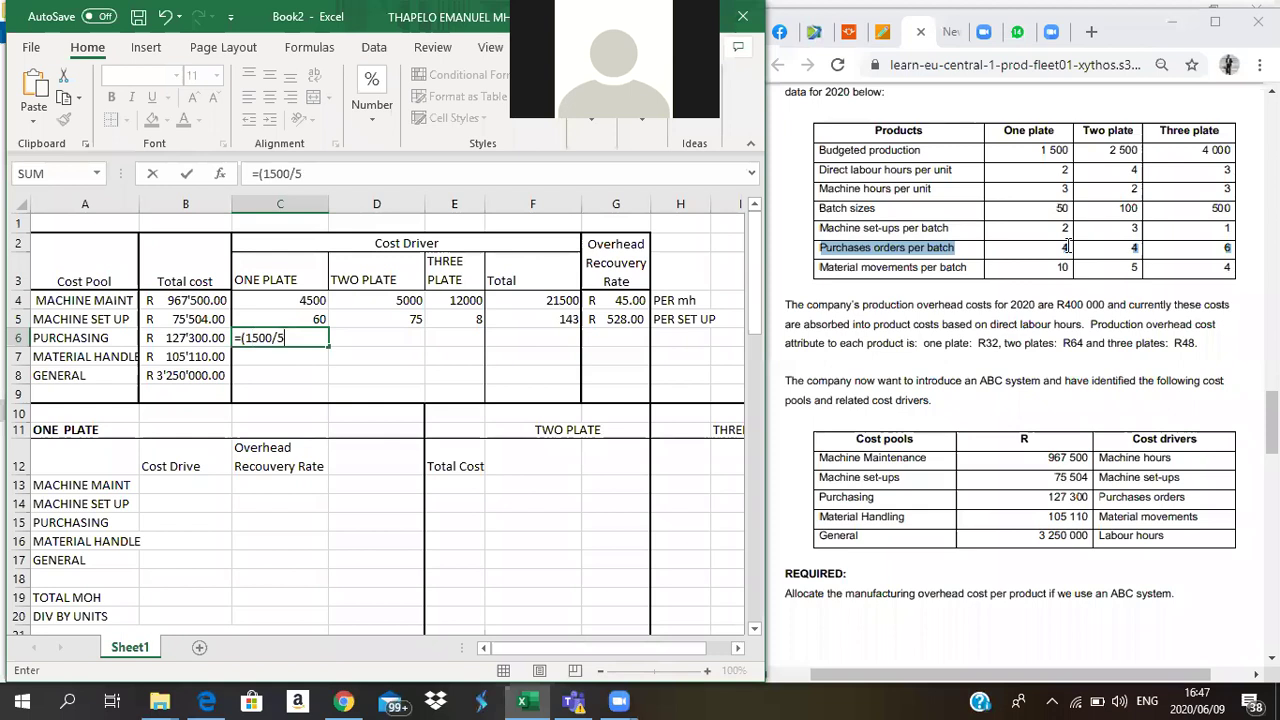
pyautogui.write('0)*4')
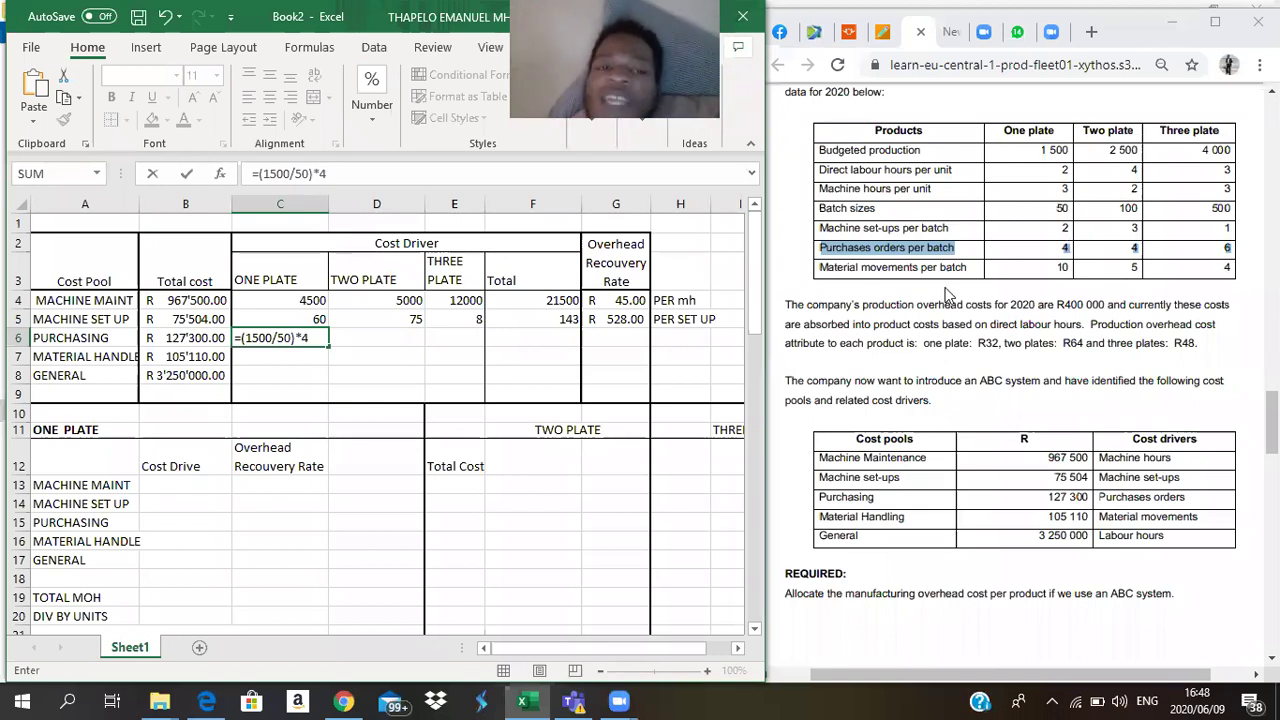
pyautogui.click(318, 362)
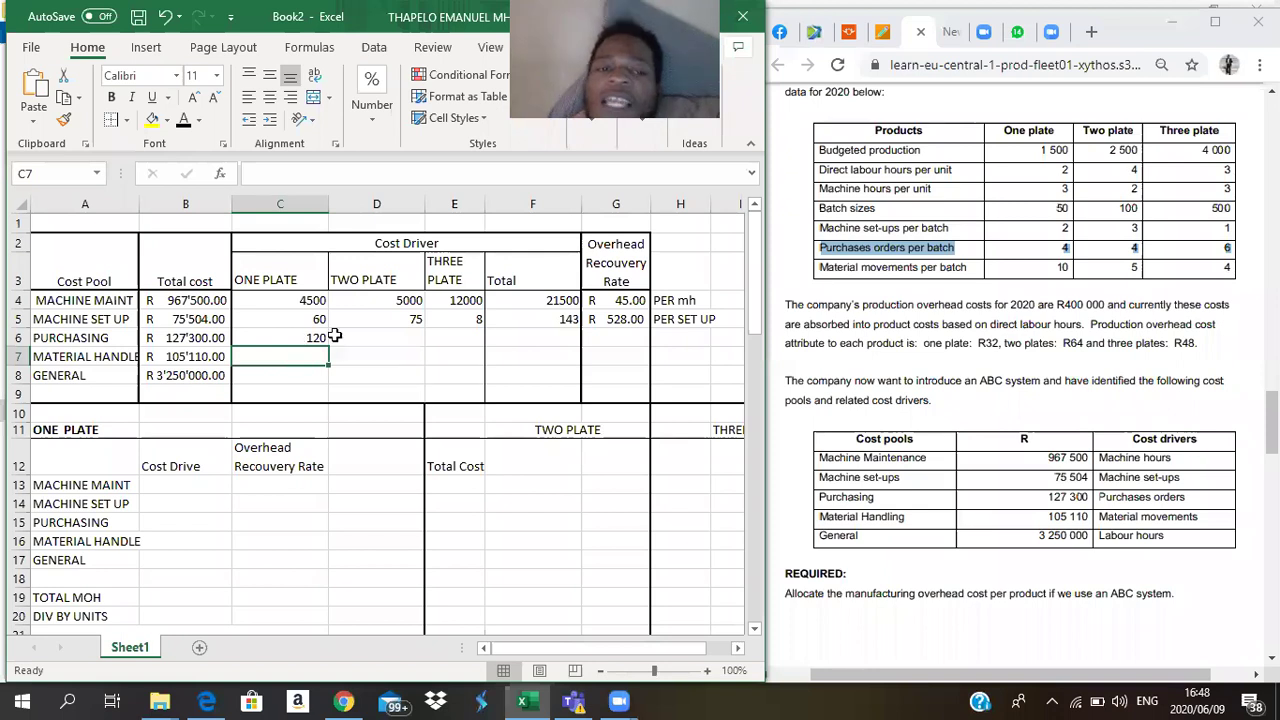
# - Calculate the two plate purchase orders in cell D6 with the formula =(2500/100)*4
pyautogui.click(357, 339)
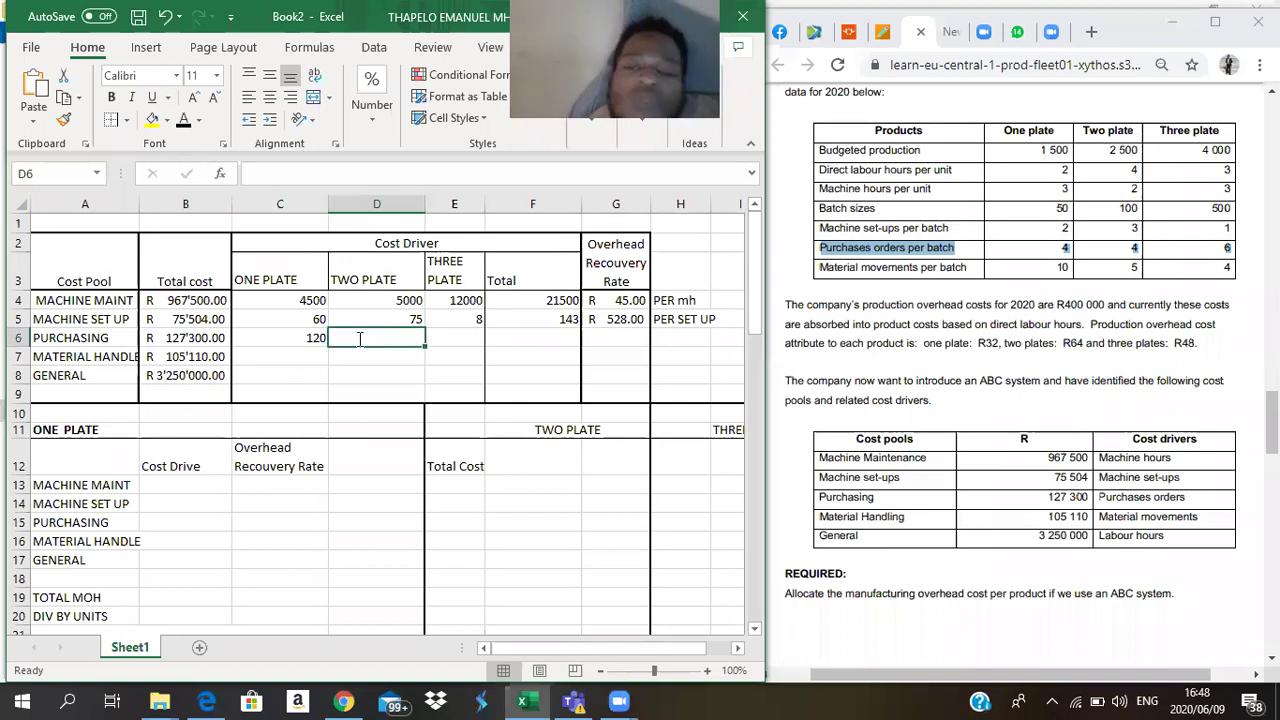
pyautogui.write('=(')
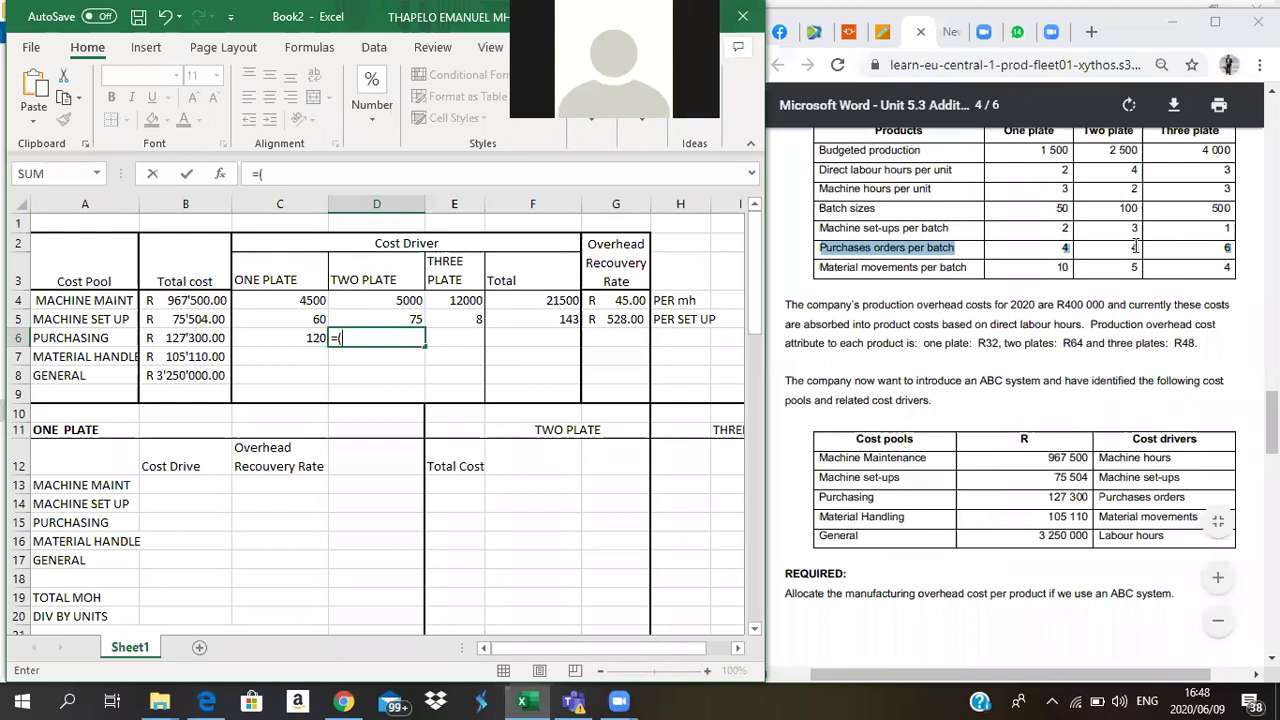
pyautogui.write('2500')
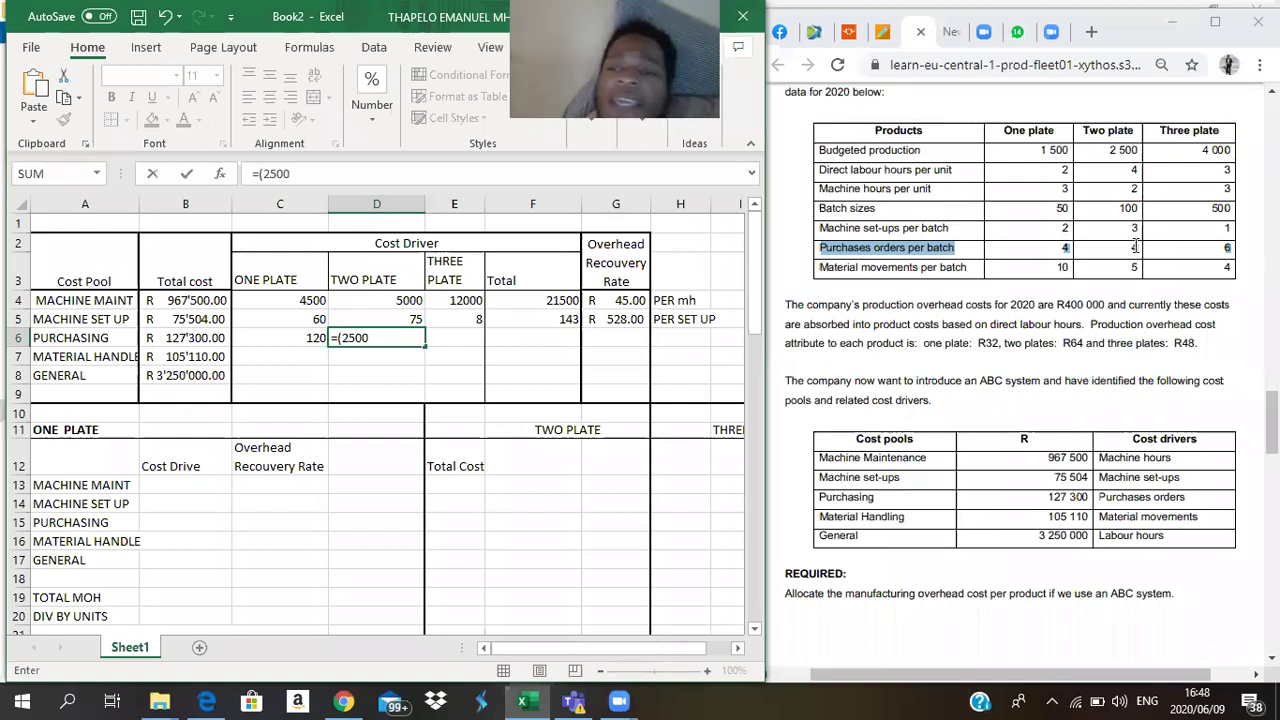
pyautogui.write('*')
pyautogui.press('BackSpace')
pyautogui.write('/')
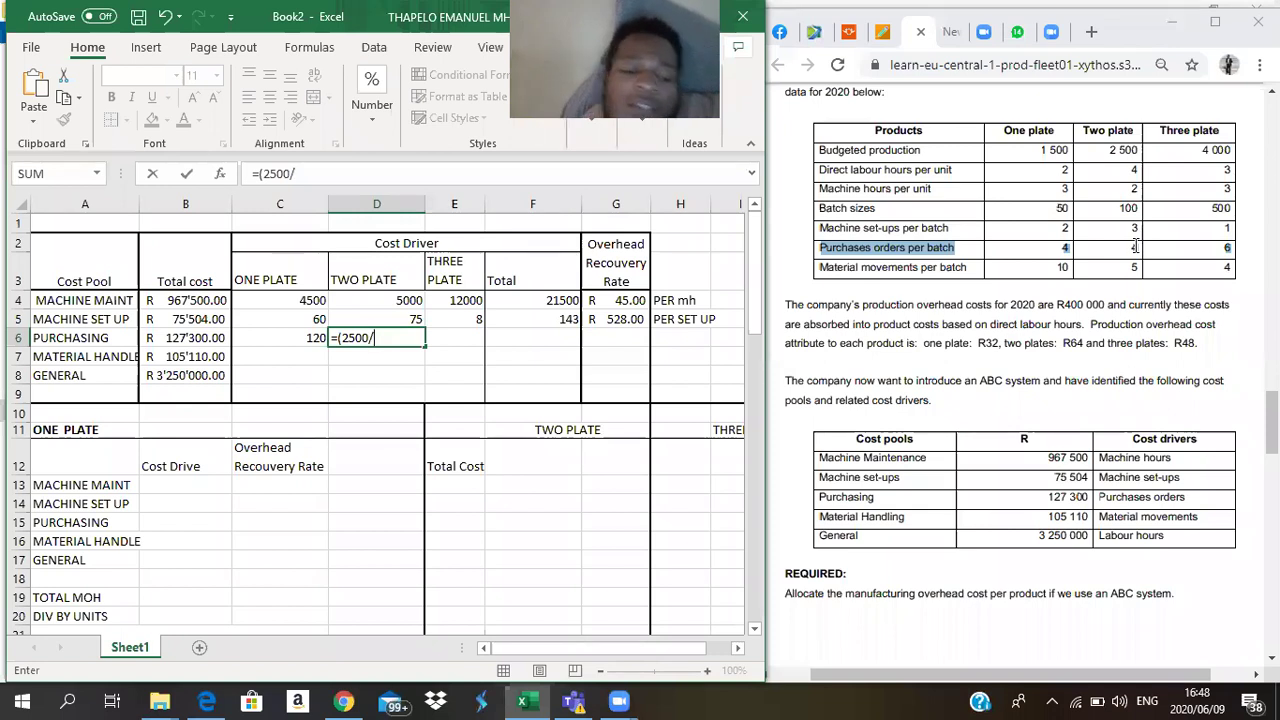
pyautogui.write('100)*4')
pyautogui.press('Return')
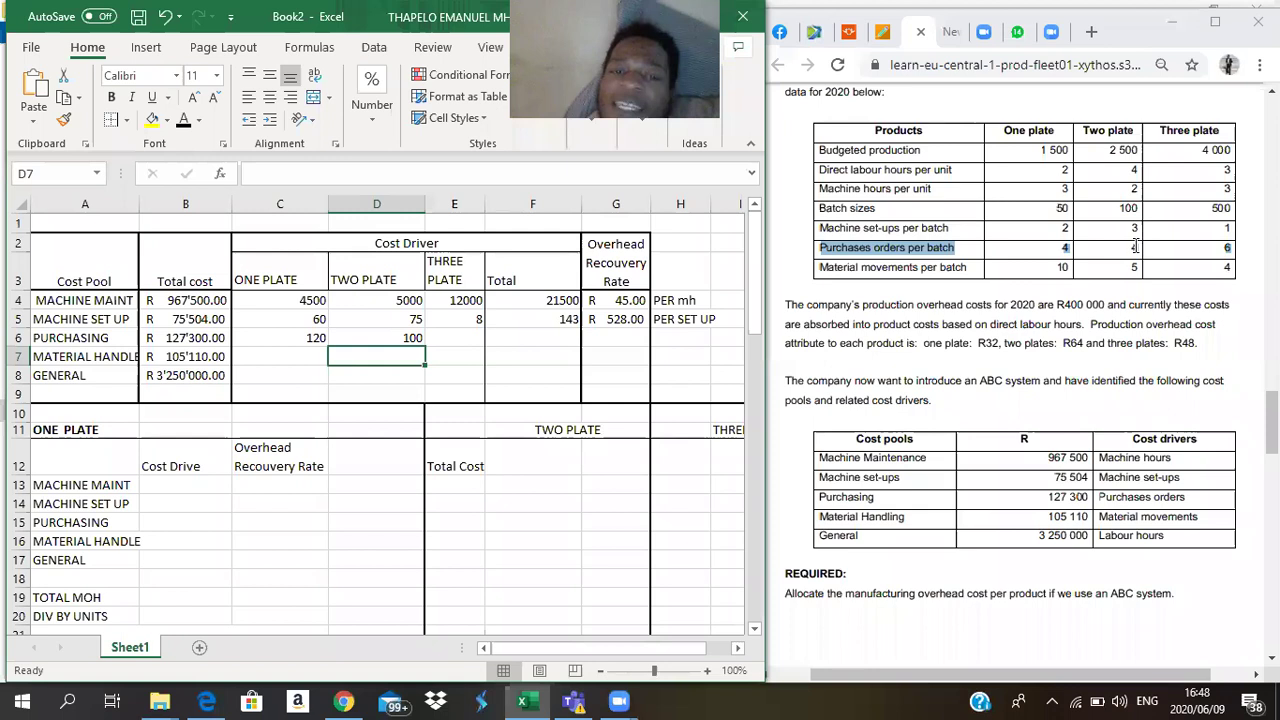
# - Calculate the three plate purchase orders in cell E6 with the formula =(4000/500)*6
pyautogui.click(456, 337)
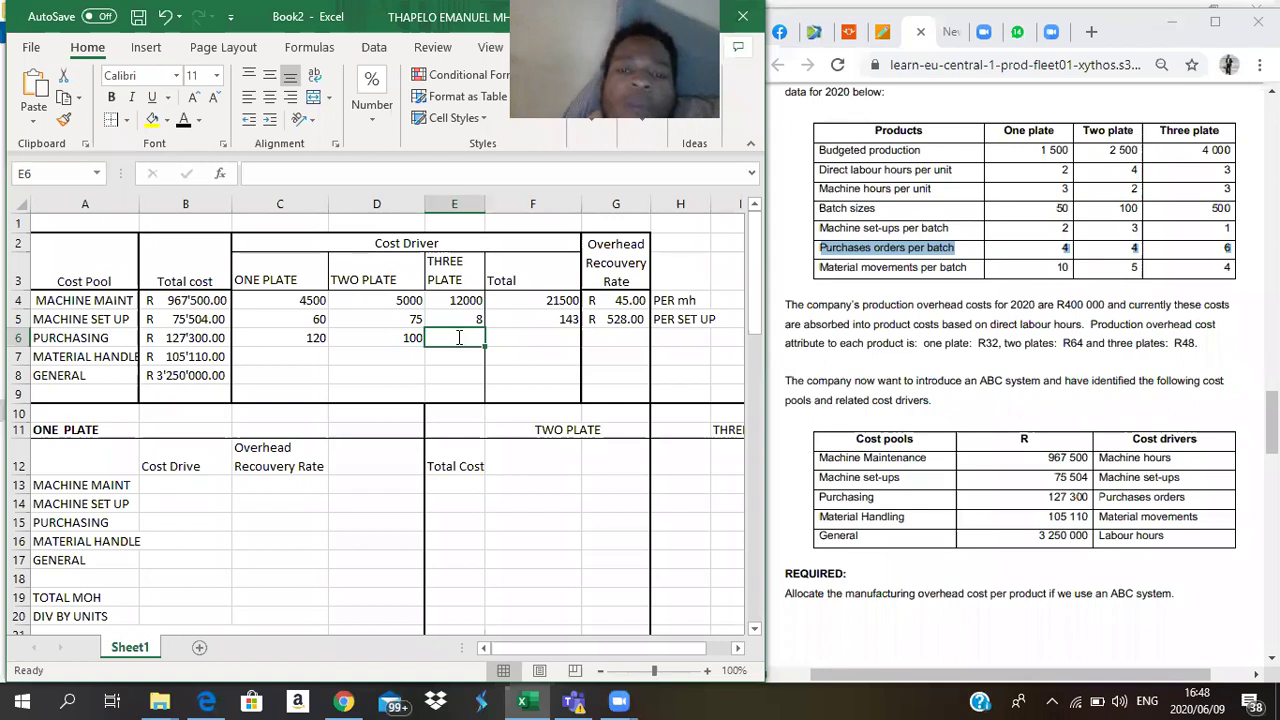
pyautogui.write('=(')
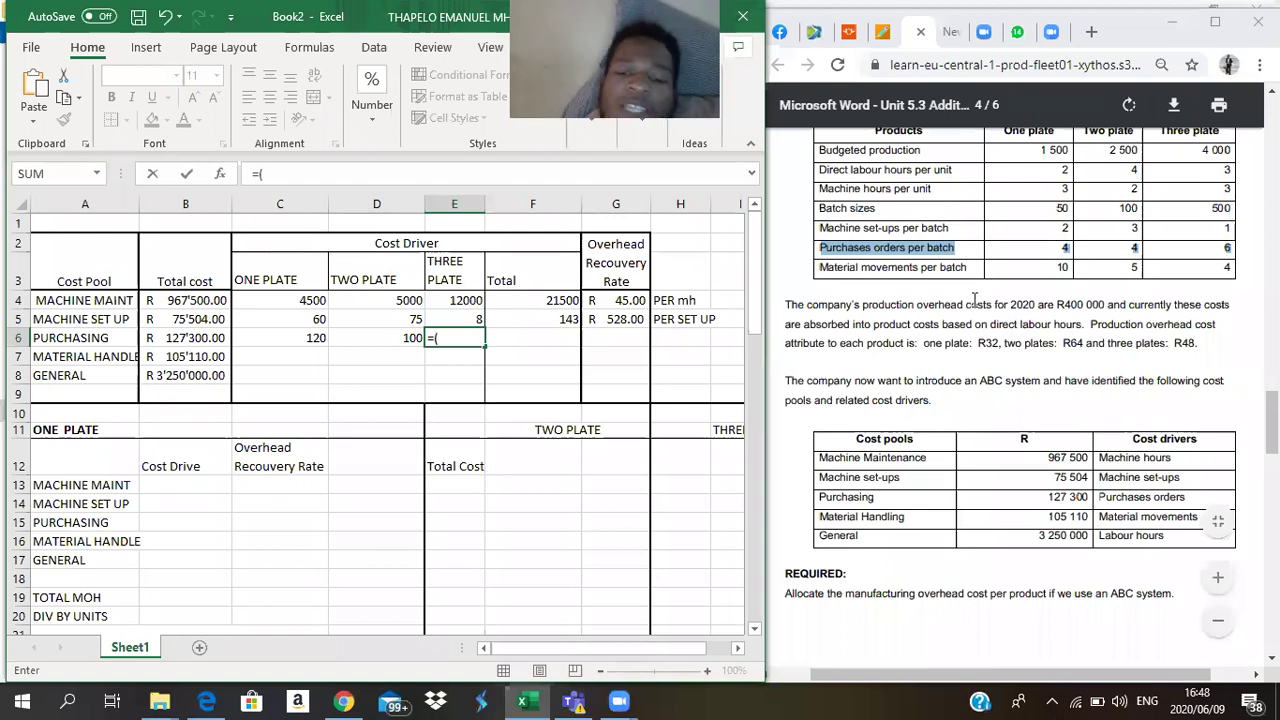
pyautogui.write('4000')
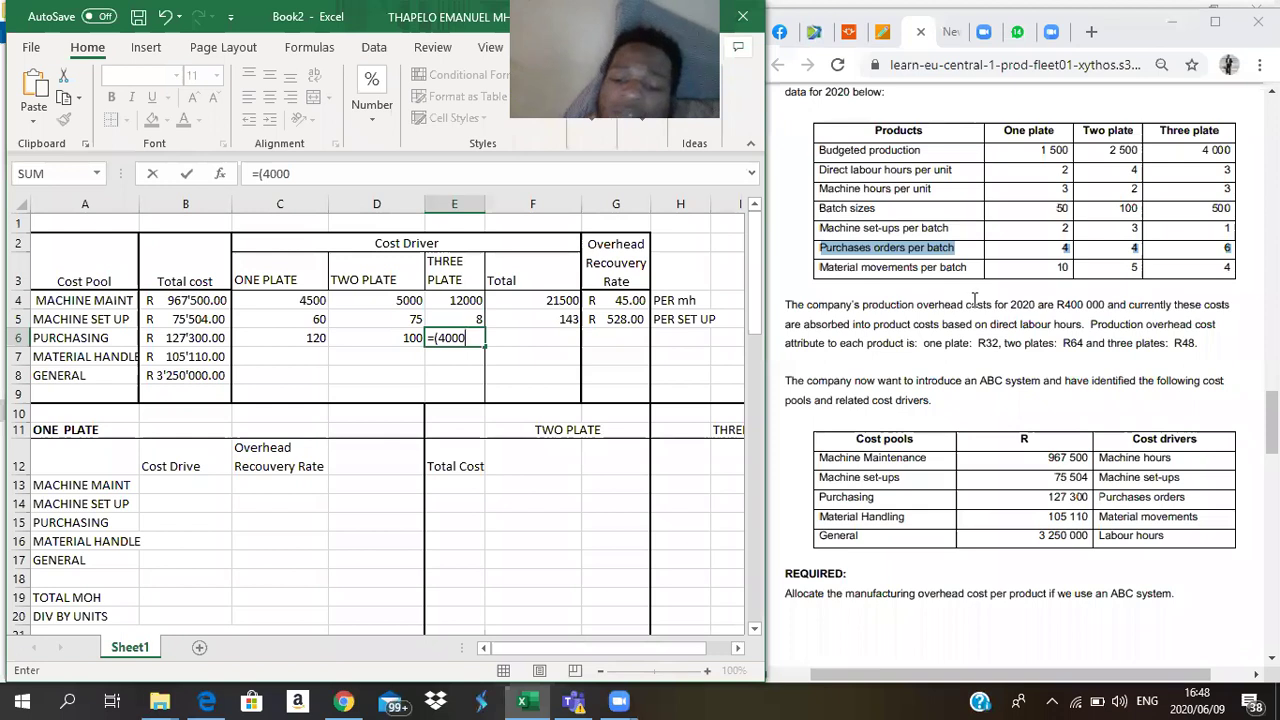
pyautogui.write('/')
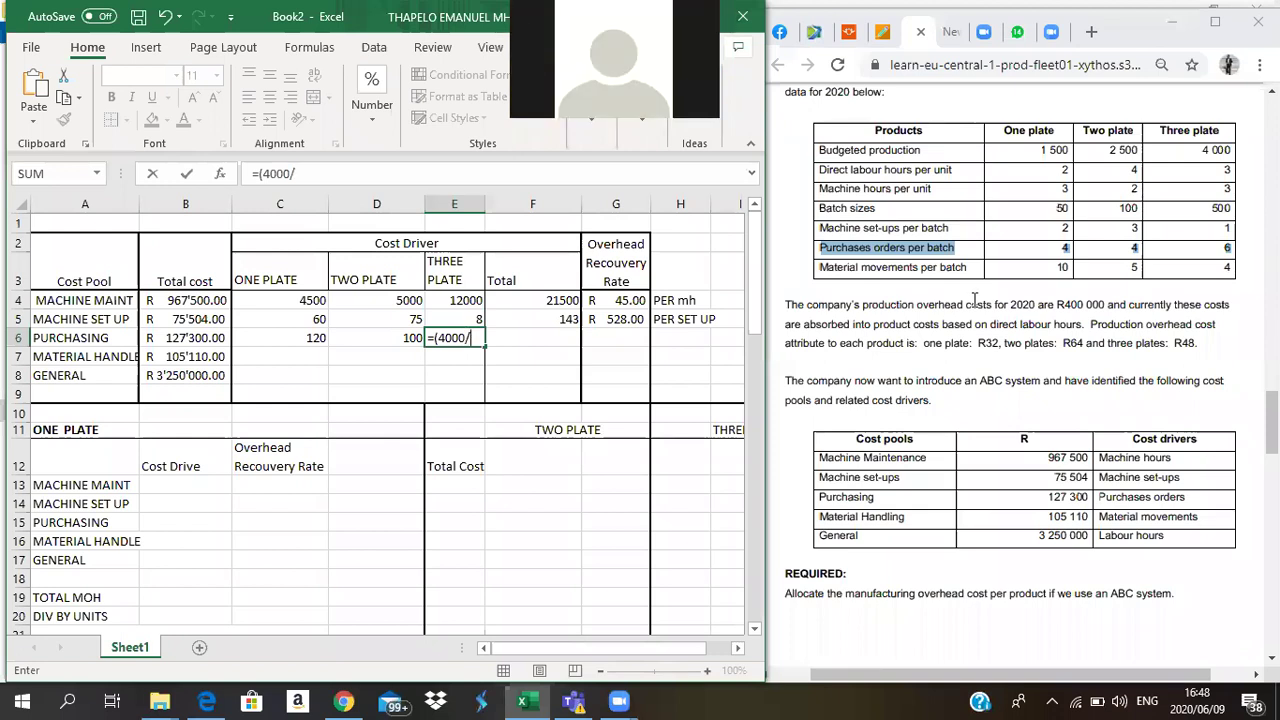
pyautogui.write('500)*6')
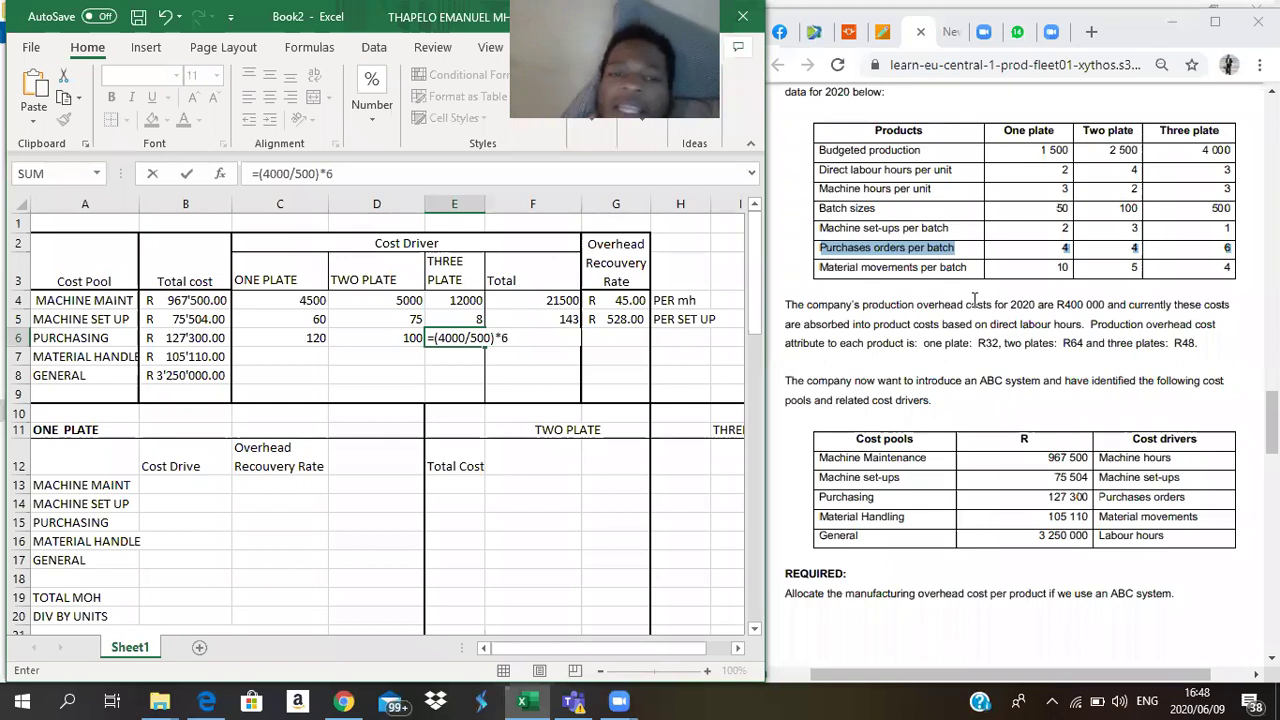
pyautogui.press('Return')
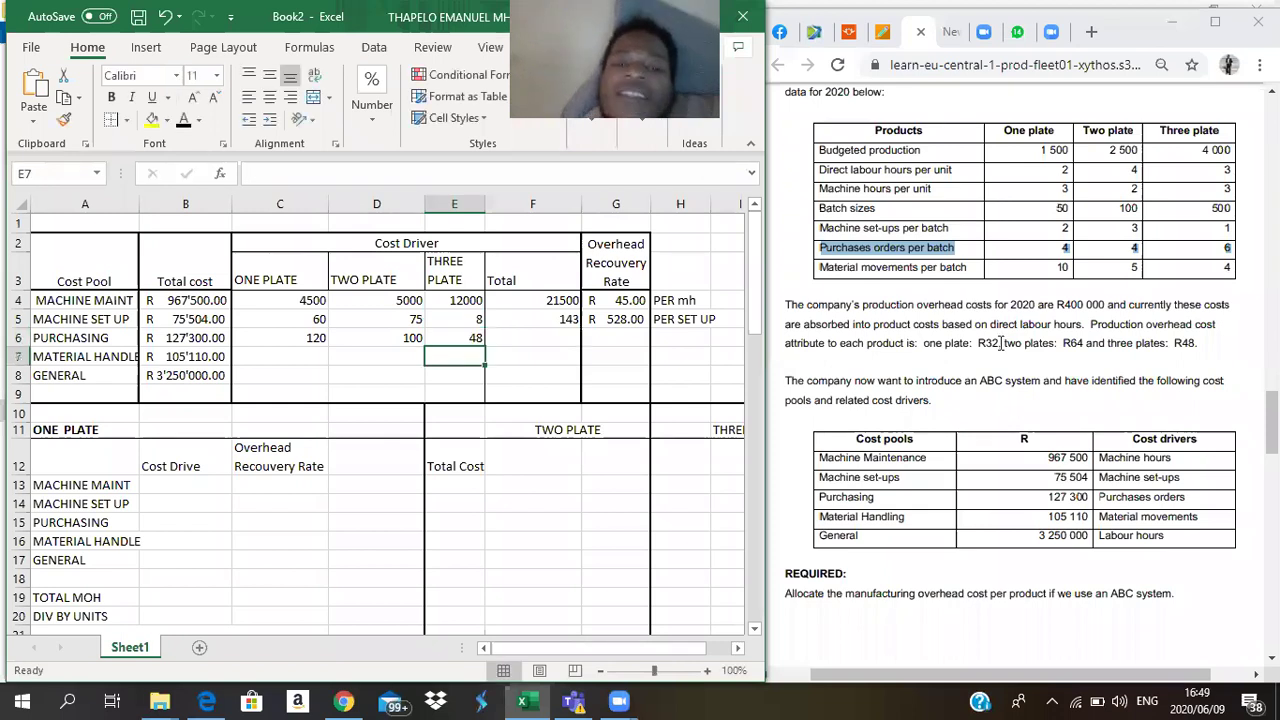
# - Total the purchase orders of all three products in cell F6 with the formula =C6+D6+E6
pyautogui.click(546, 339)
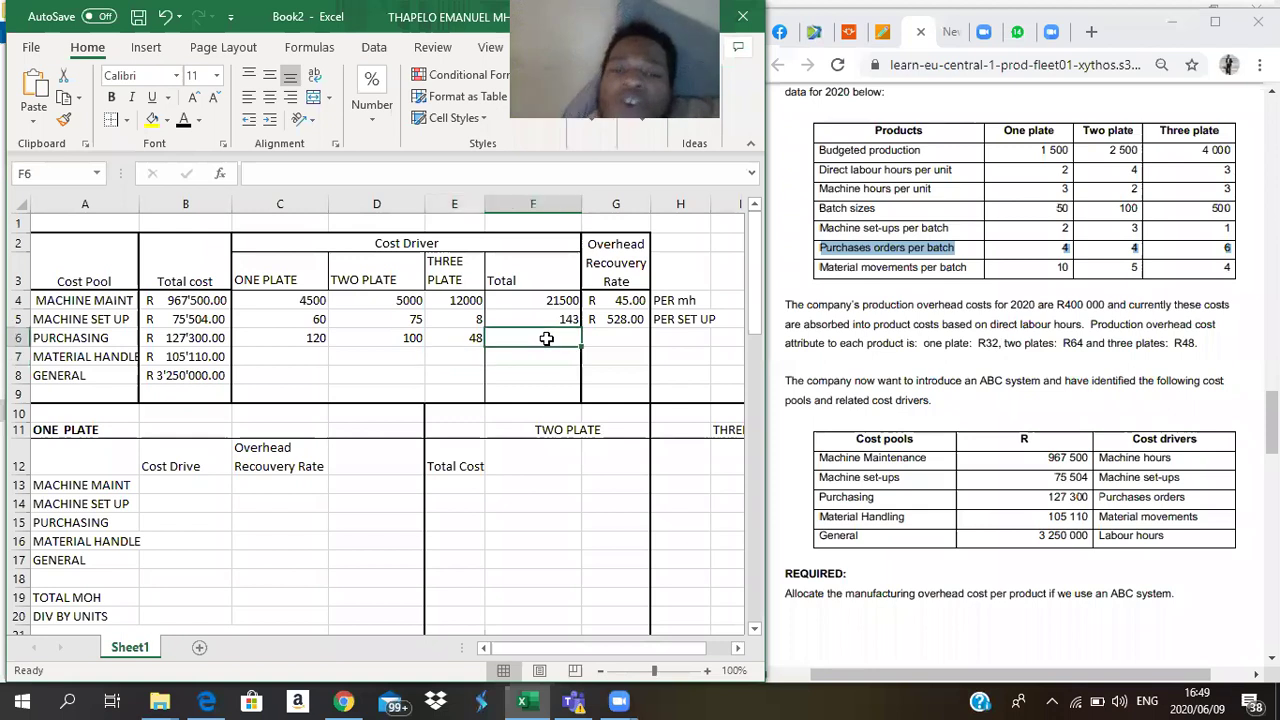
pyautogui.write('=')
pyautogui.click(297, 339)
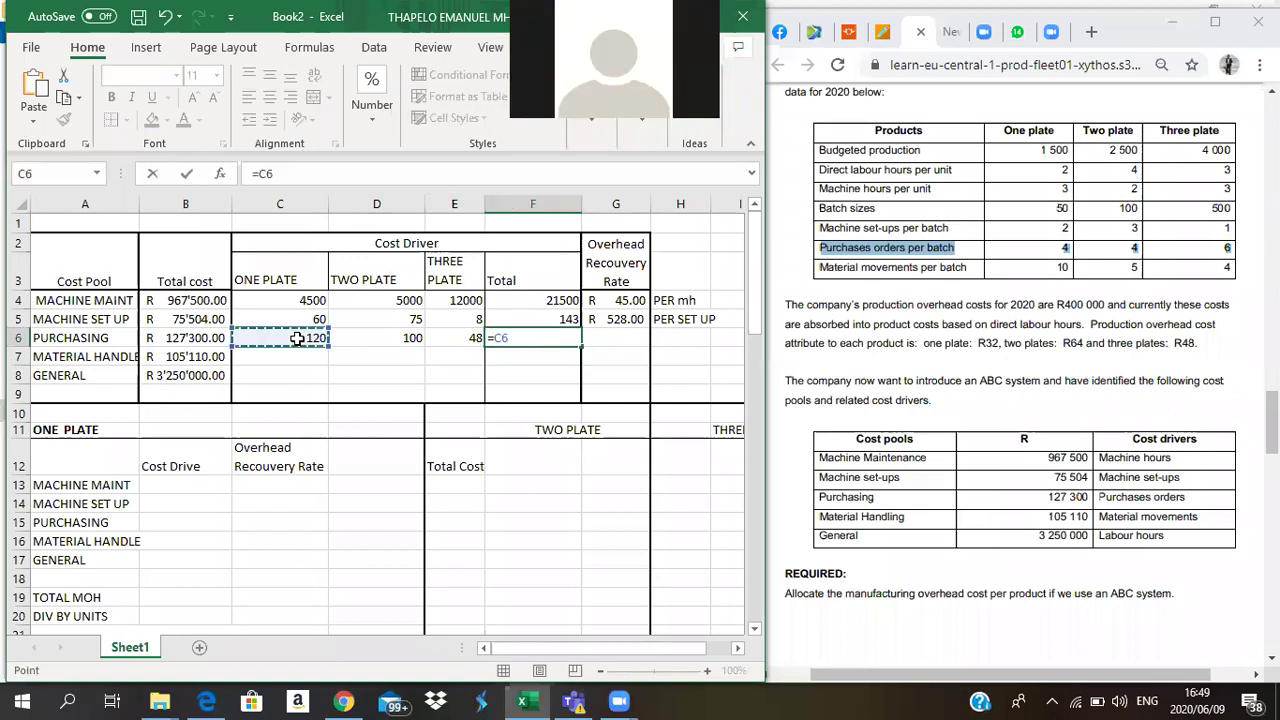
pyautogui.write('+')
pyautogui.click(361, 337)
pyautogui.write('+')
pyautogui.click(437, 340)
pyautogui.press('Return')
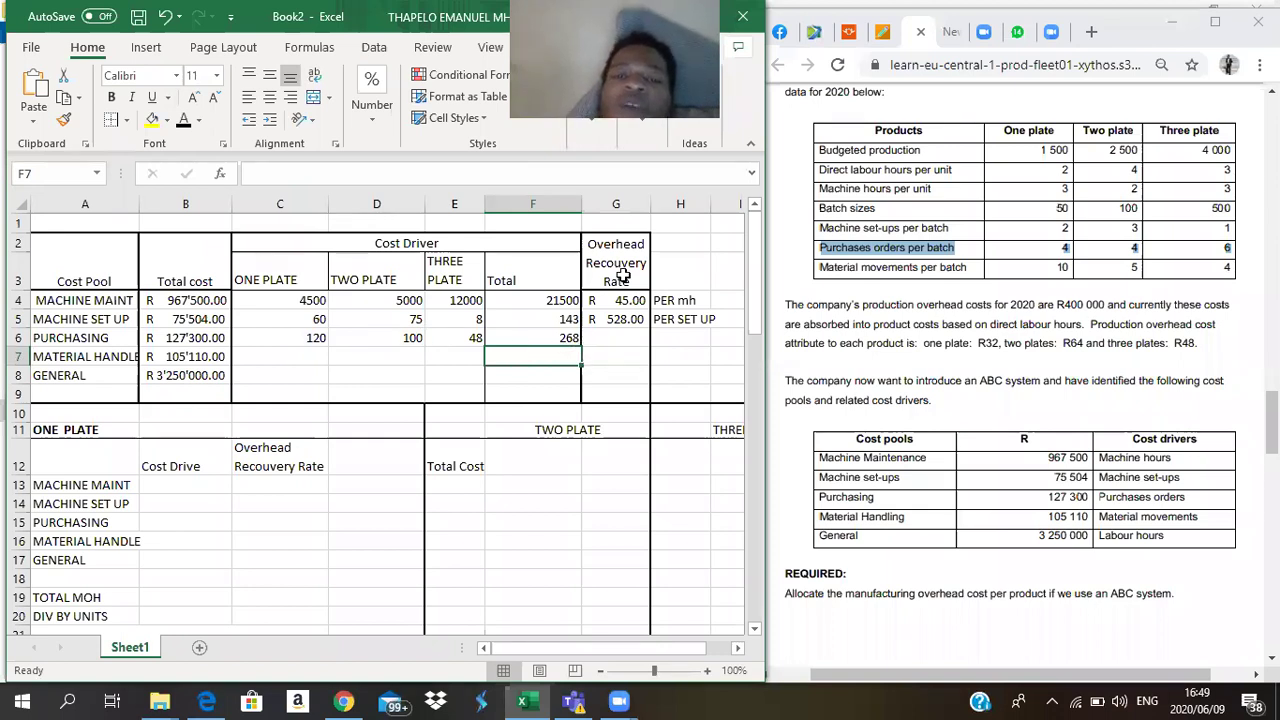
# - Calculate the purchasing overhead recovery rate in cell G6 by dividing total cost by total purchase orders, =B6/F6
pyautogui.click(598, 338)
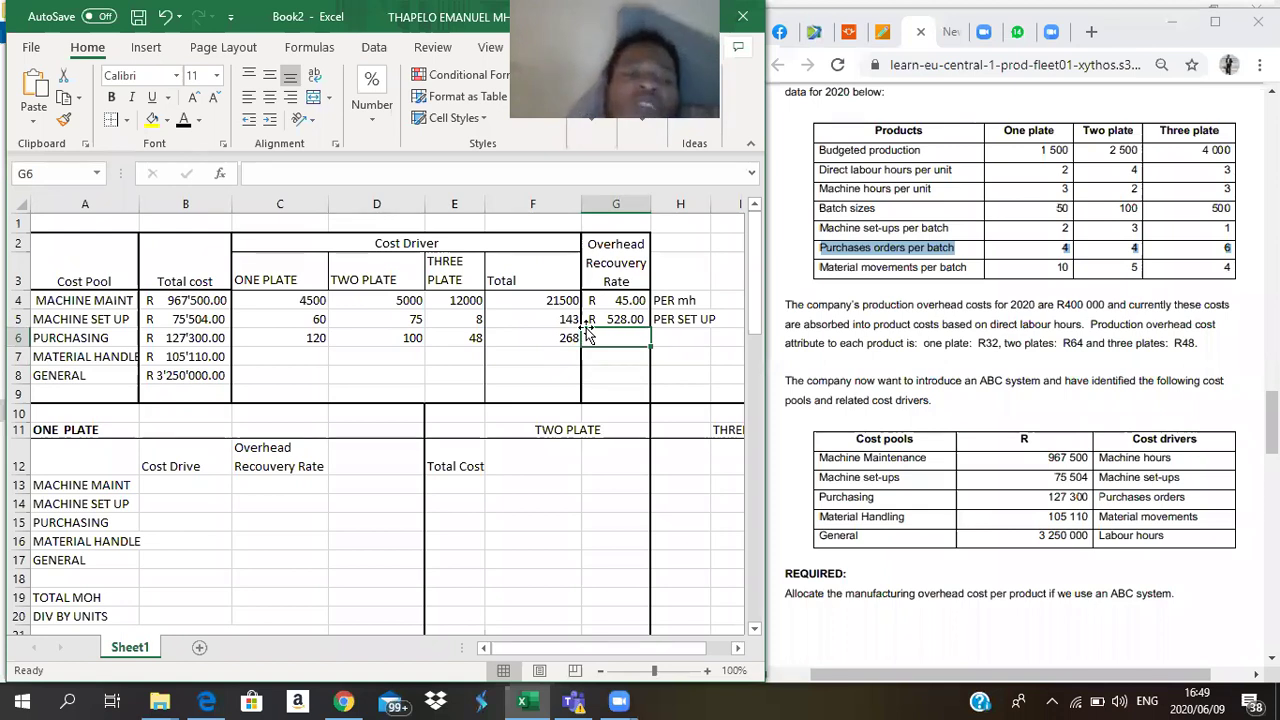
pyautogui.click(193, 341)
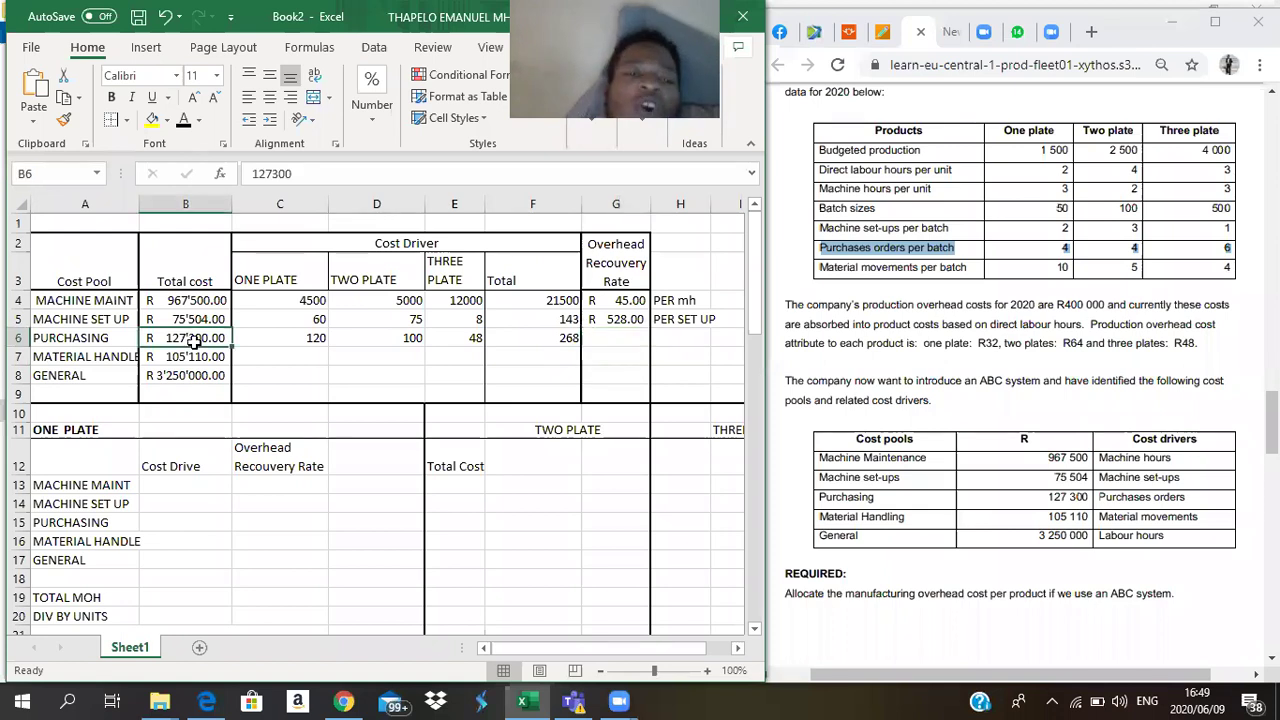
pyautogui.click(610, 338)
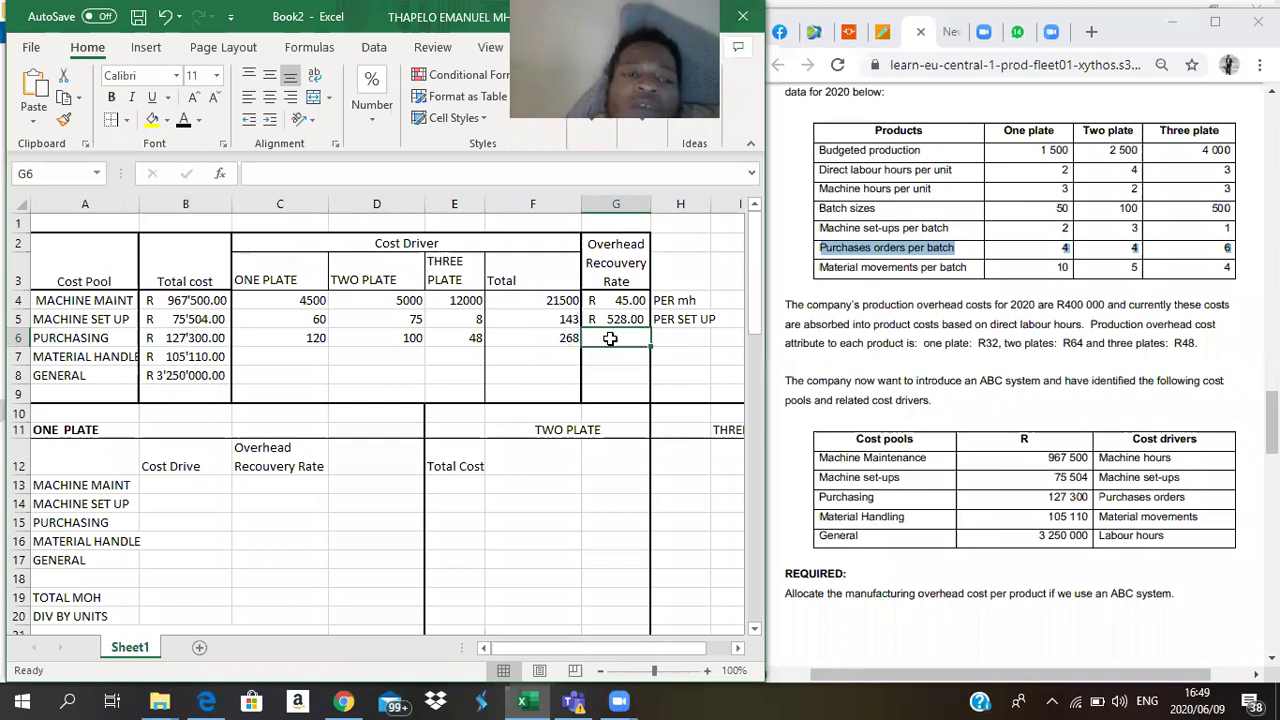
pyautogui.write('=')
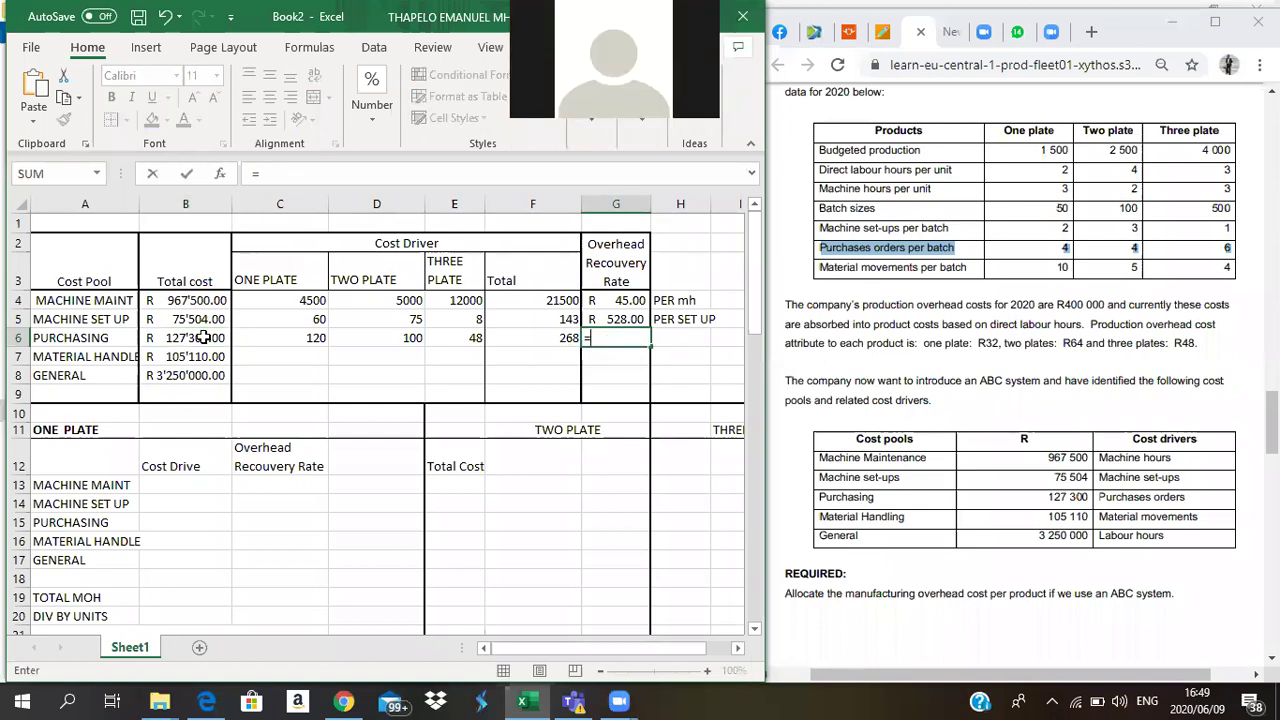
pyautogui.click(203, 338)
pyautogui.write('/')
pyautogui.click(510, 340)
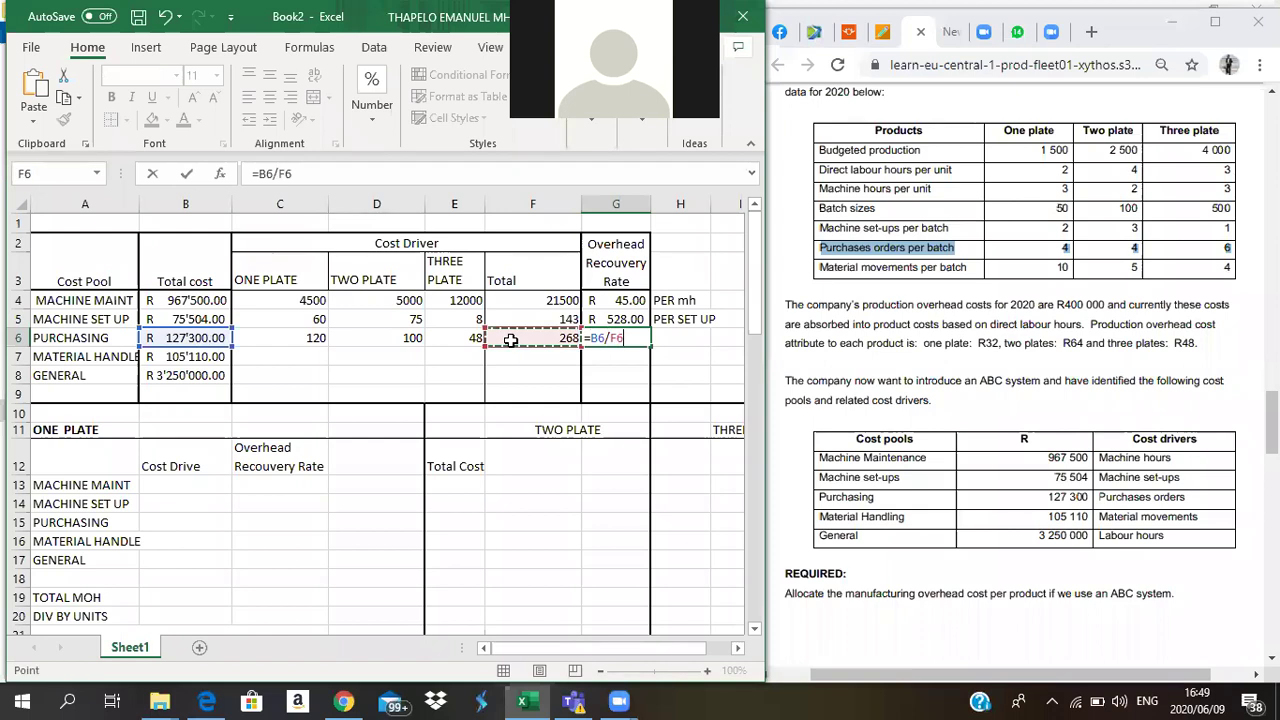
pyautogui.press('Return')
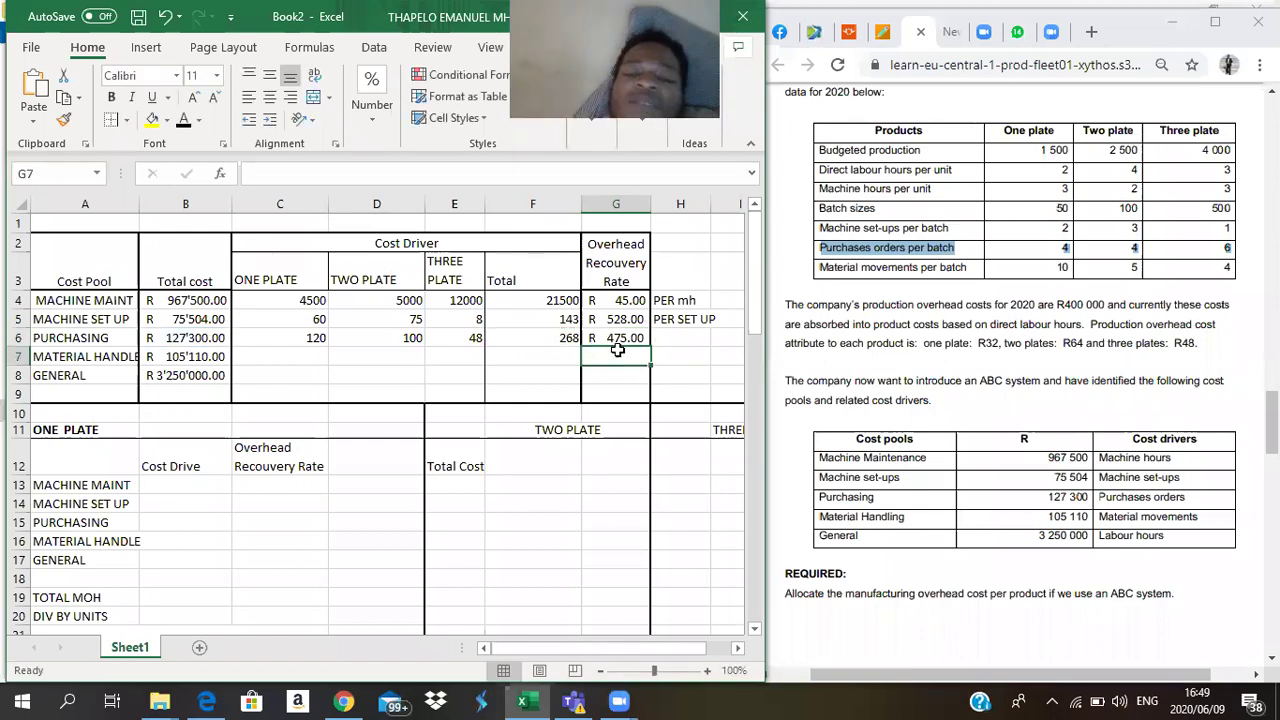
# - Label the purchasing recovery rate in cell H6 with the unit PER PUR ODER
pyautogui.click(685, 337)
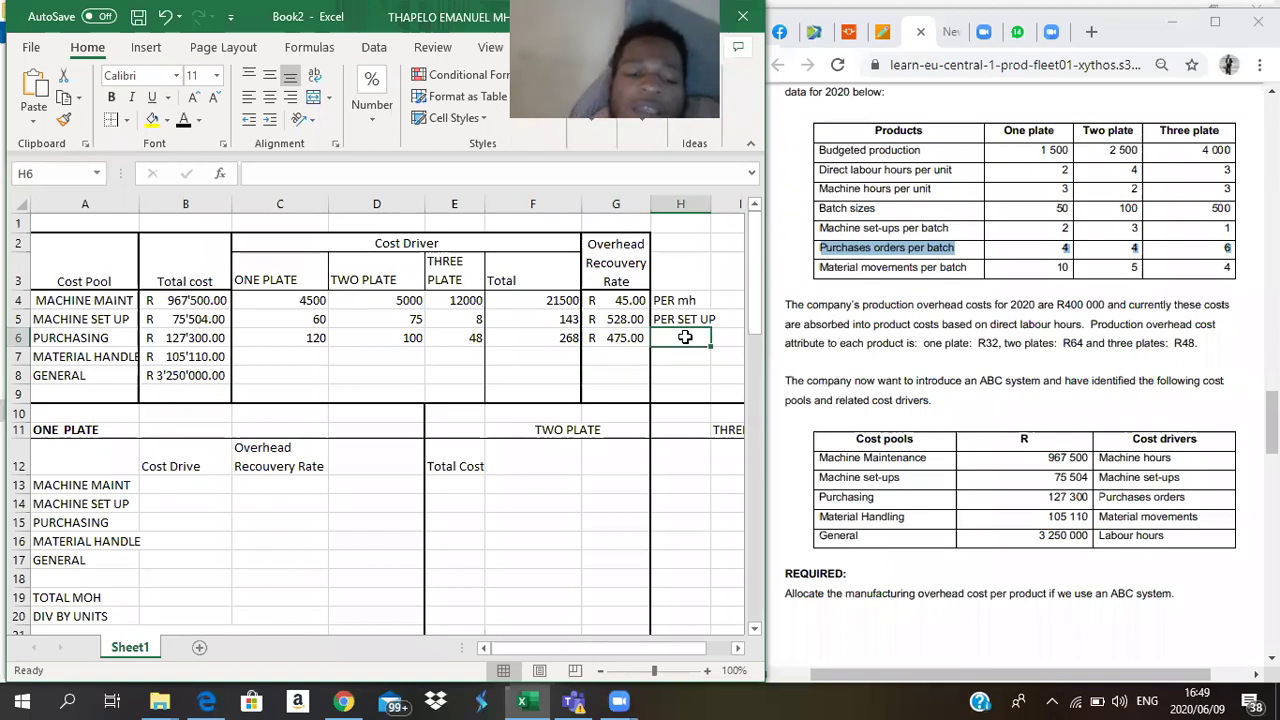
pyautogui.write('PER P')
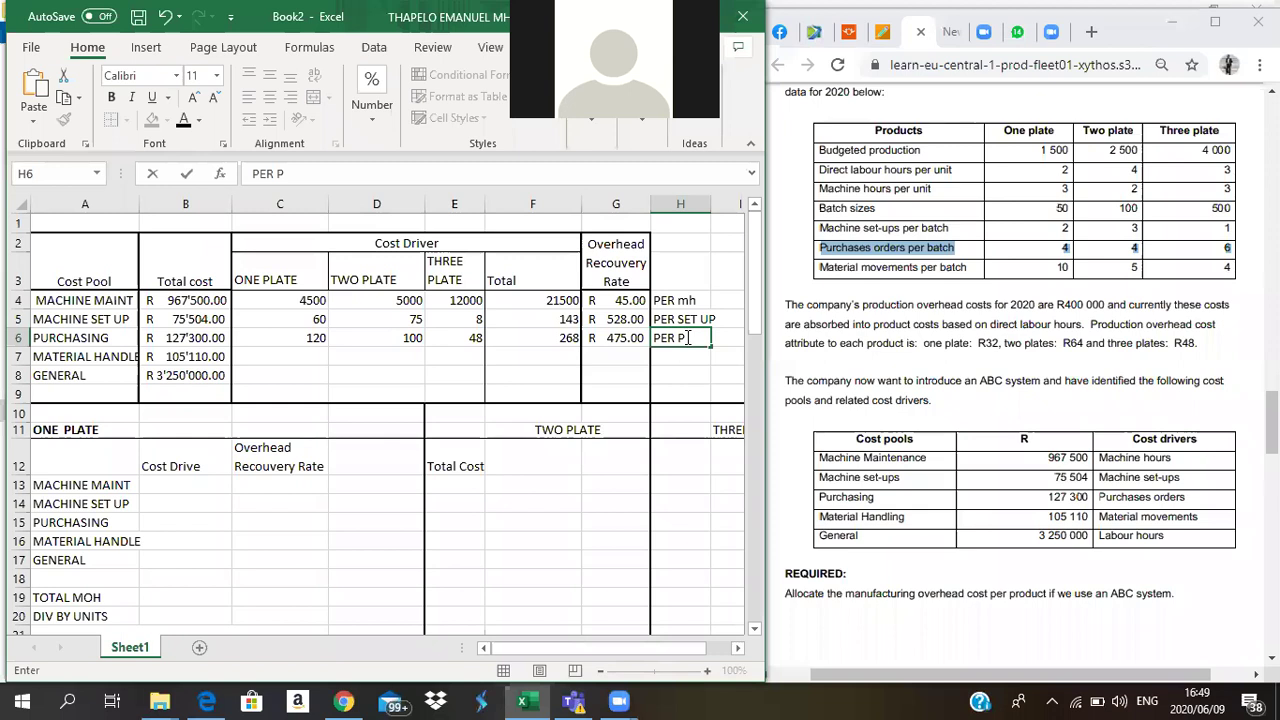
pyautogui.write('UR ODER')
pyautogui.click(716, 400)
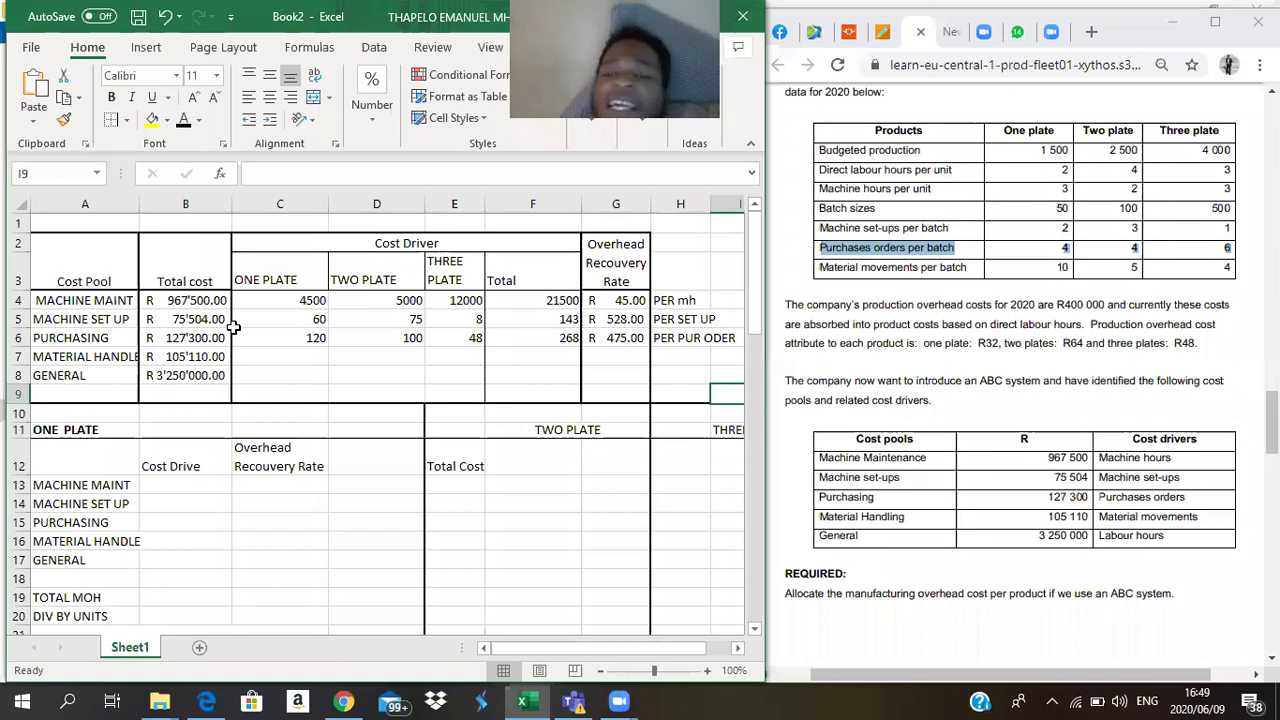
# - Calculate the one plate material movements in cell C7 from the material movements per batch, using the formula =(1500/50)*10
pyautogui.click(1078, 515)
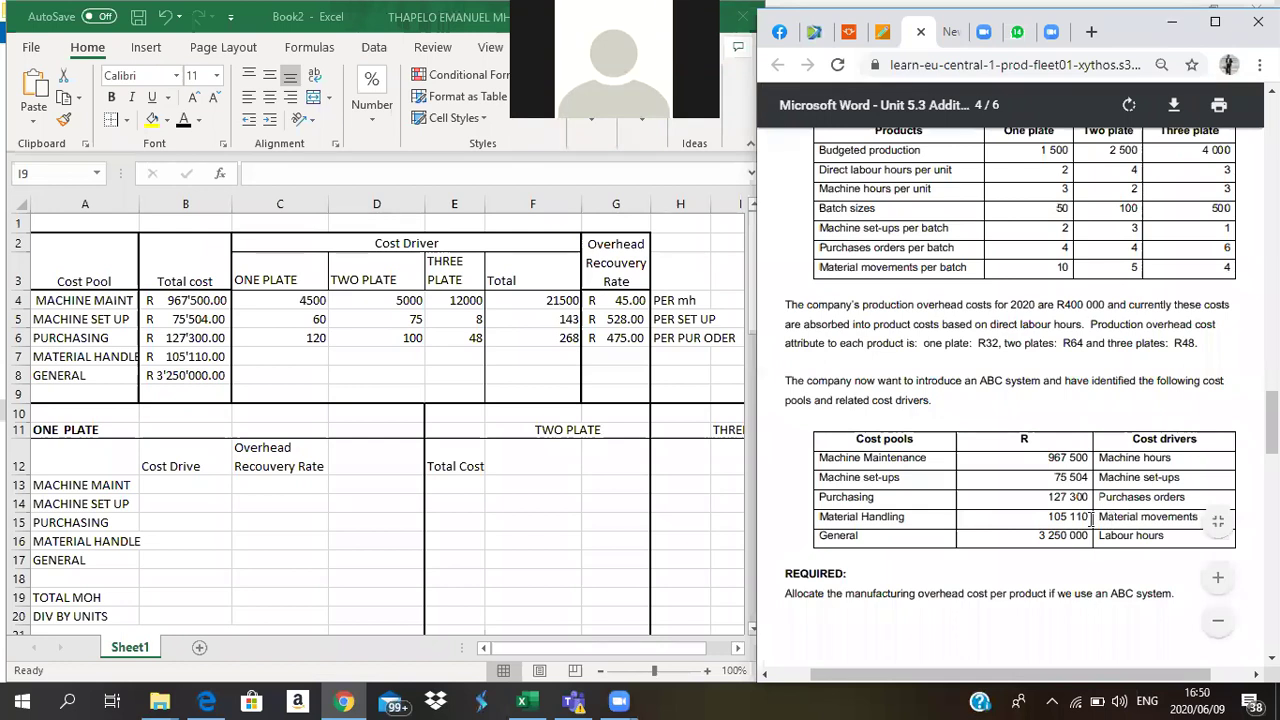
pyautogui.tripleClick(1045, 516)
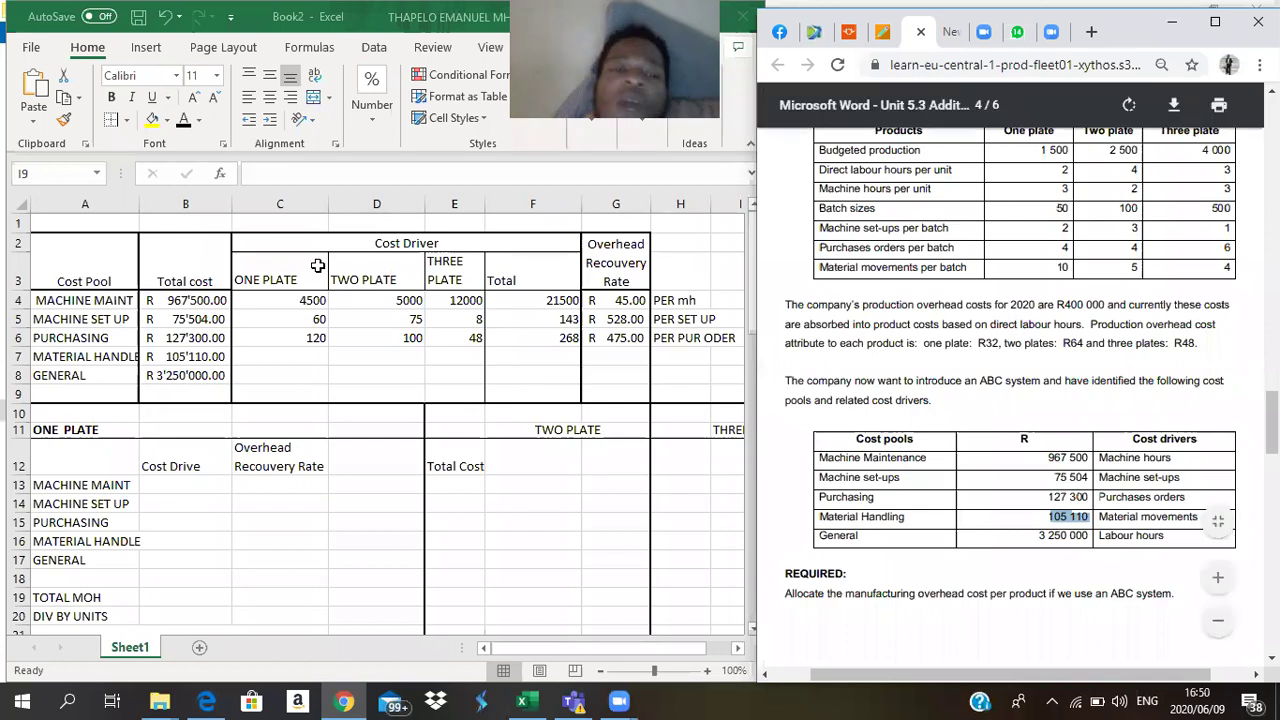
pyautogui.click(420, 270)
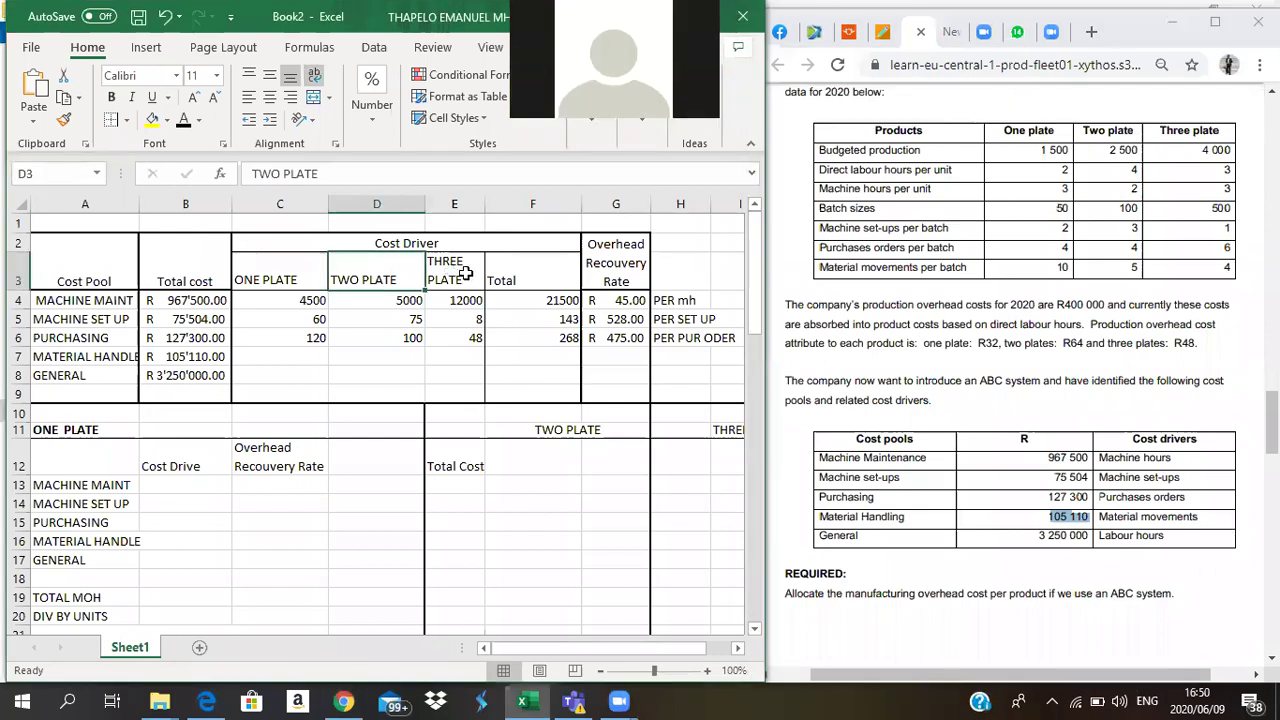
pyautogui.click(465, 273)
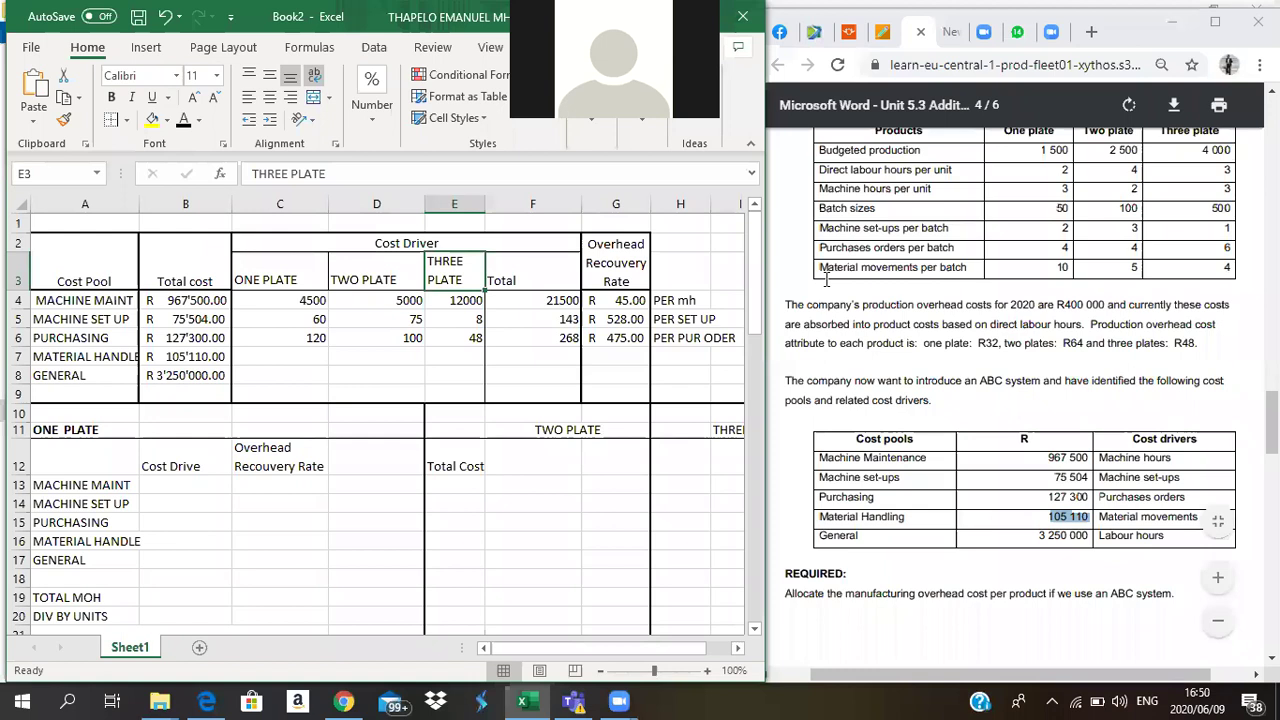
pyautogui.moveTo(826, 279); pyautogui.dragTo(938, 268)
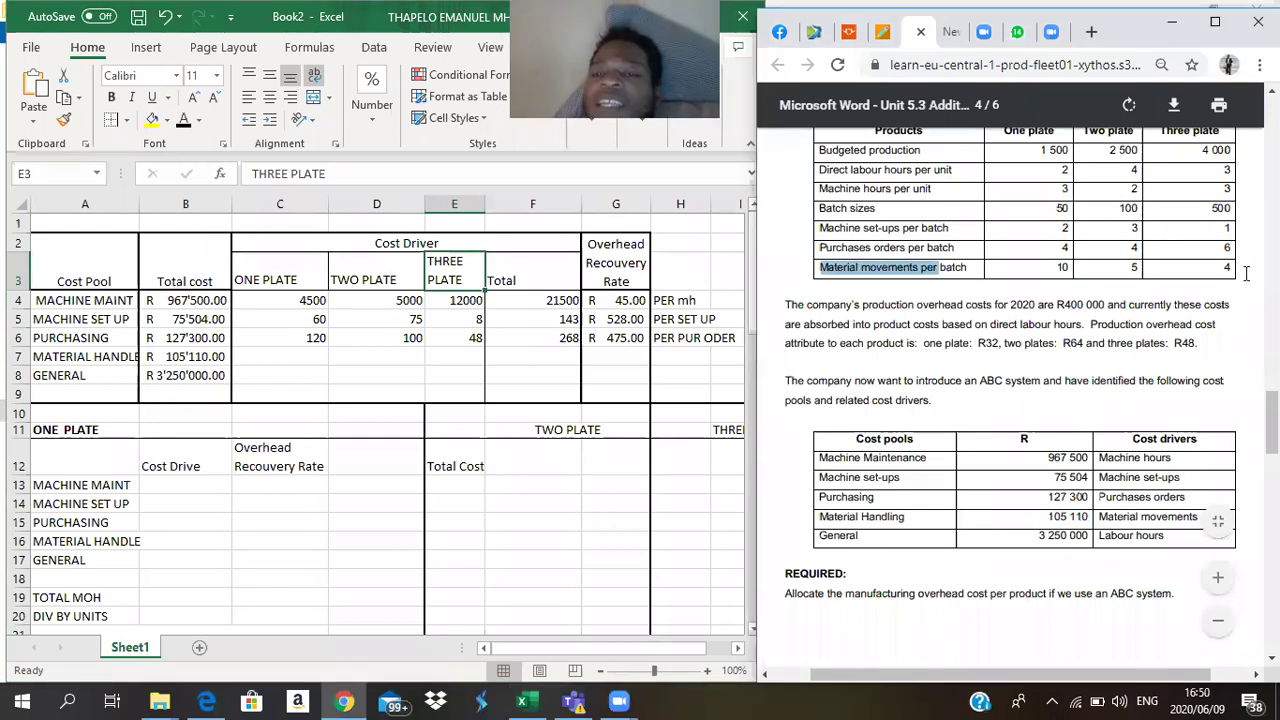
pyautogui.moveTo(1246, 274); pyautogui.dragTo(1244, 274)
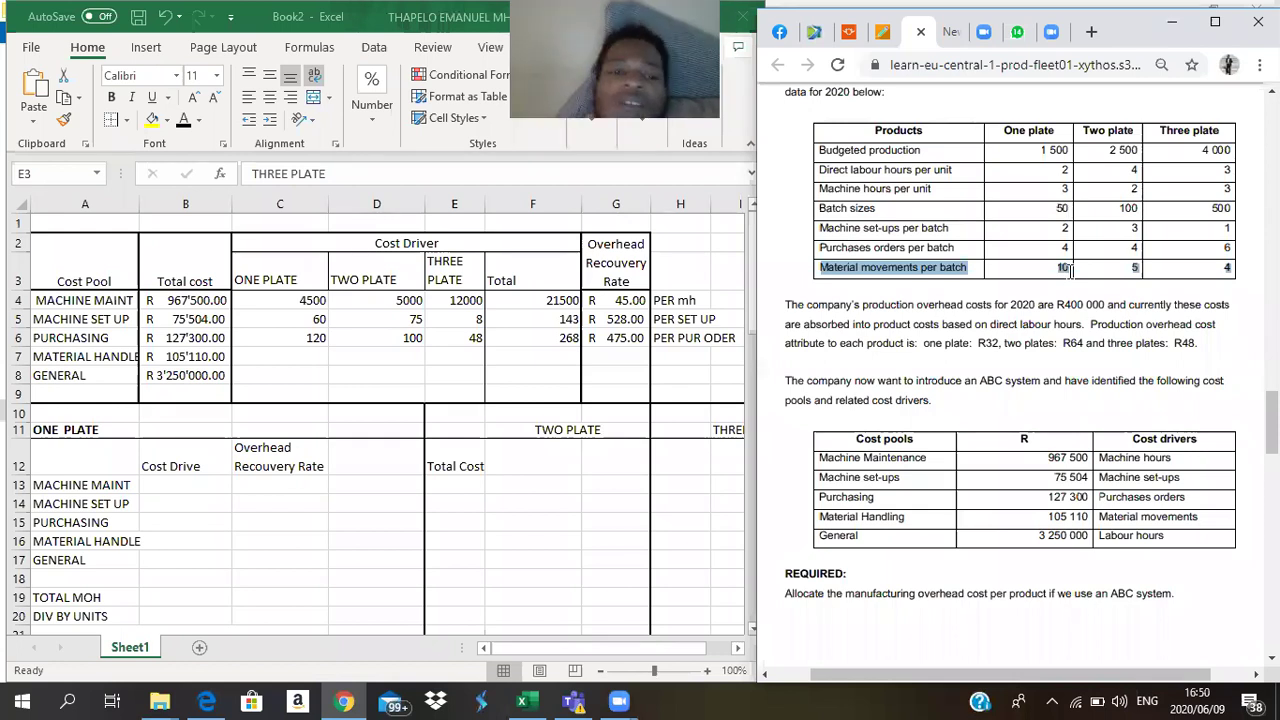
pyautogui.click(278, 357)
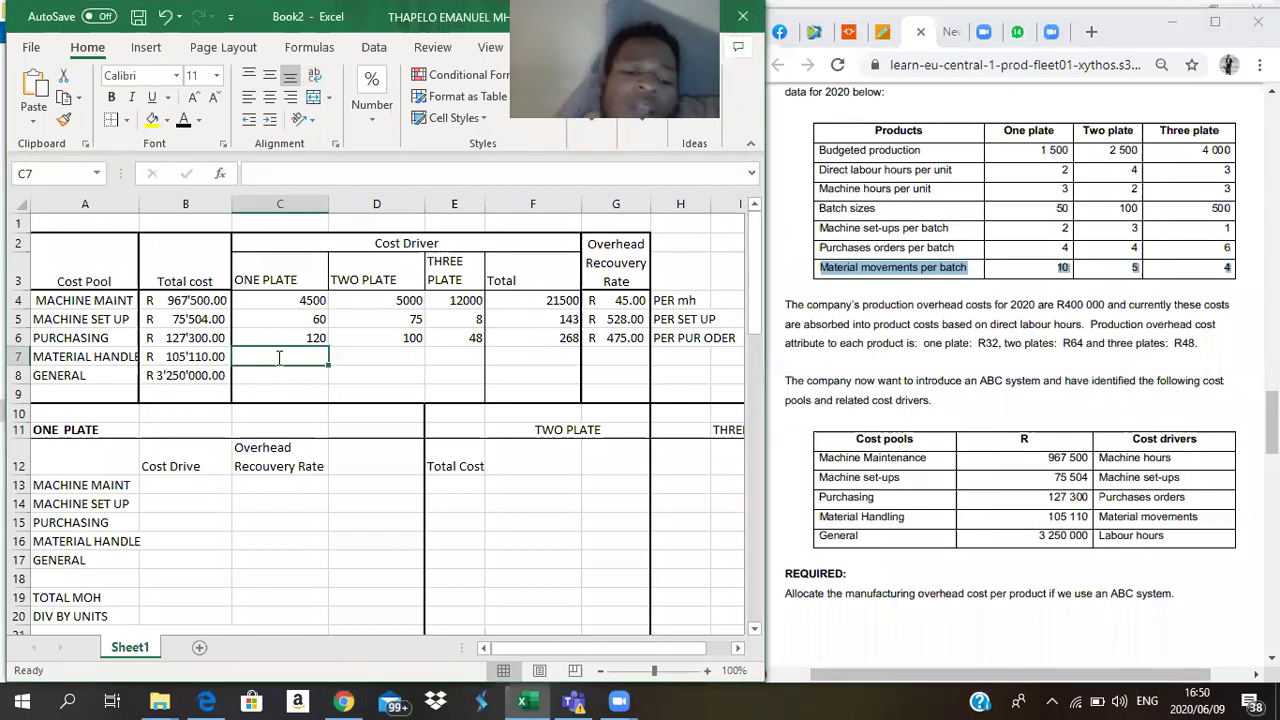
pyautogui.write('=(15')
pyautogui.write('00/50)*10')
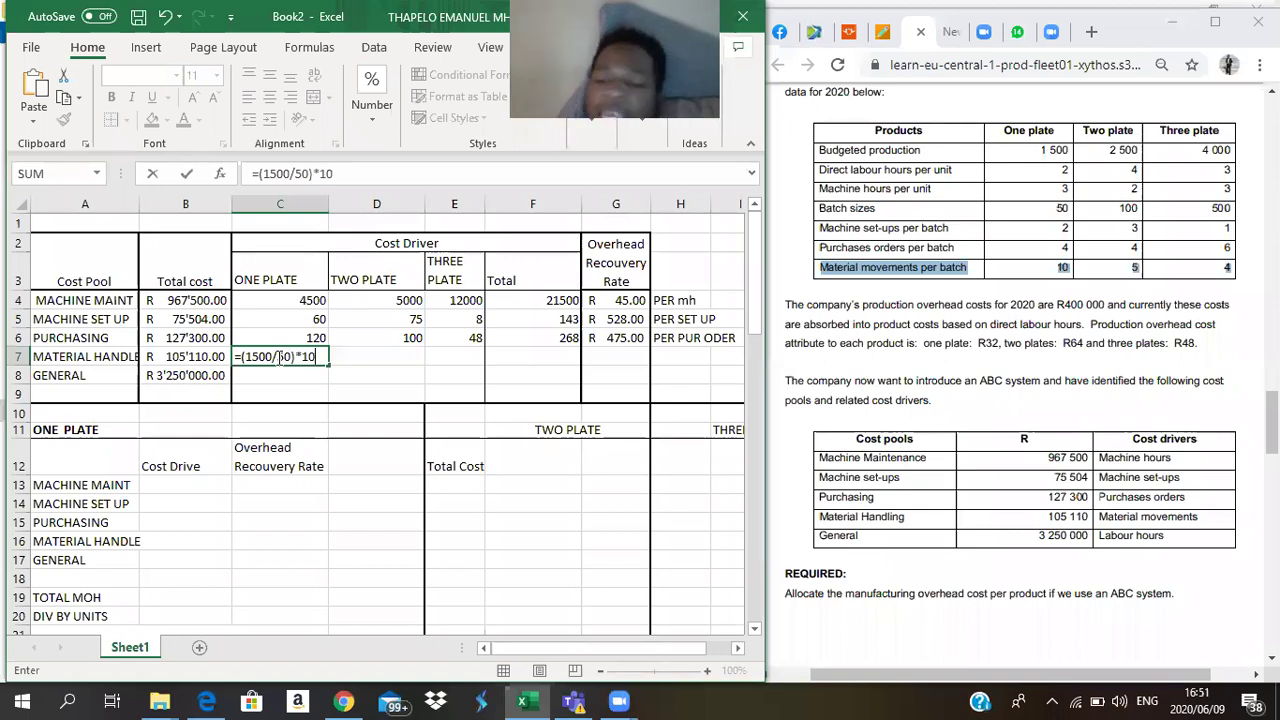
pyautogui.press('Return')
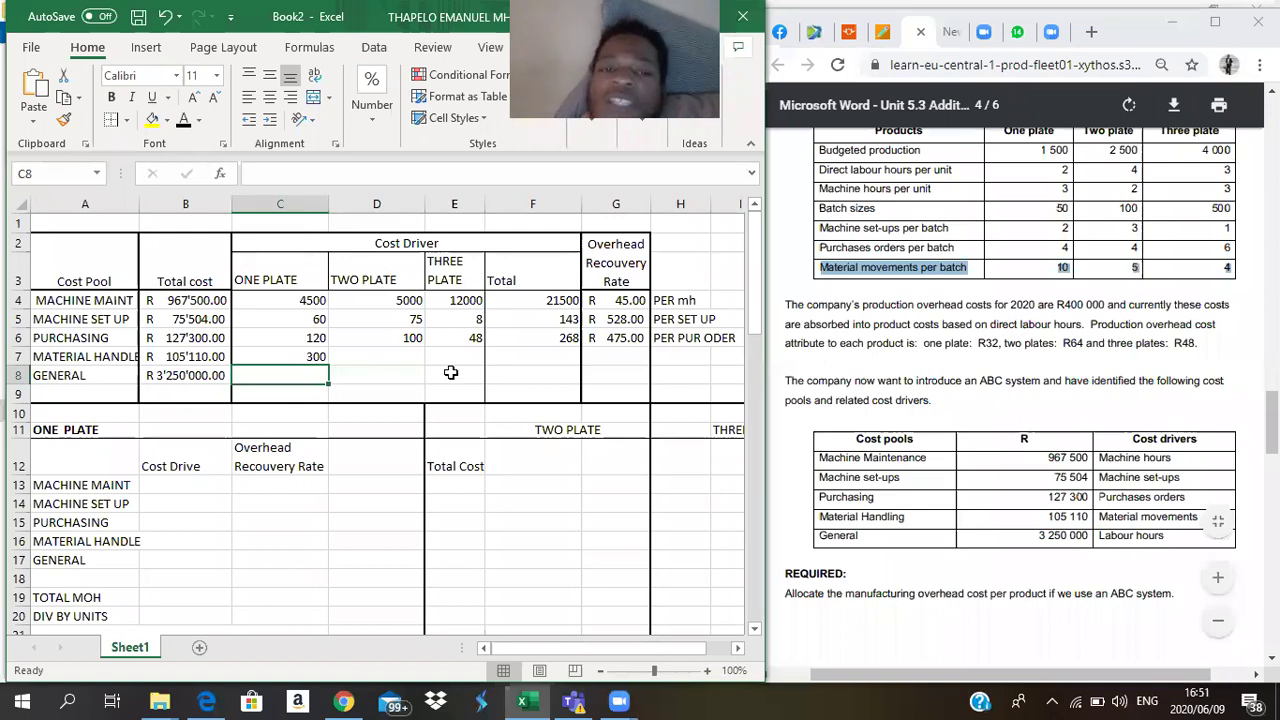
pyautogui.click(388, 365)
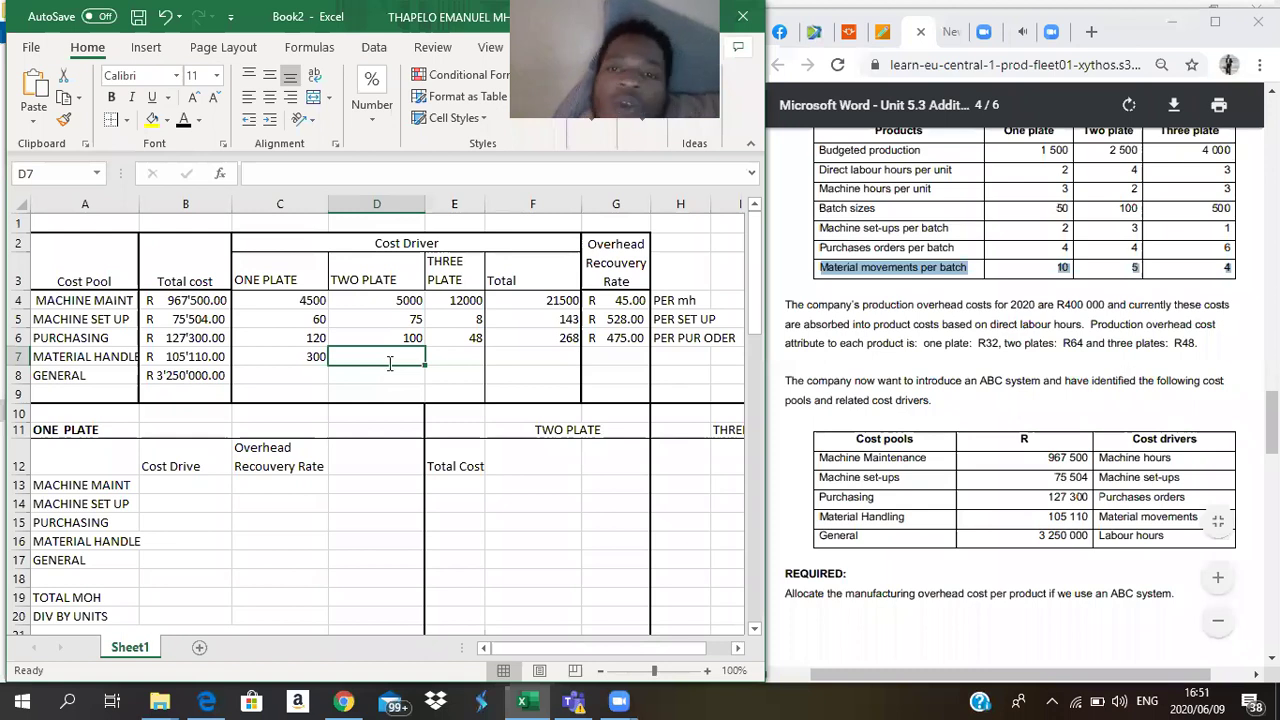
pyautogui.write('=')
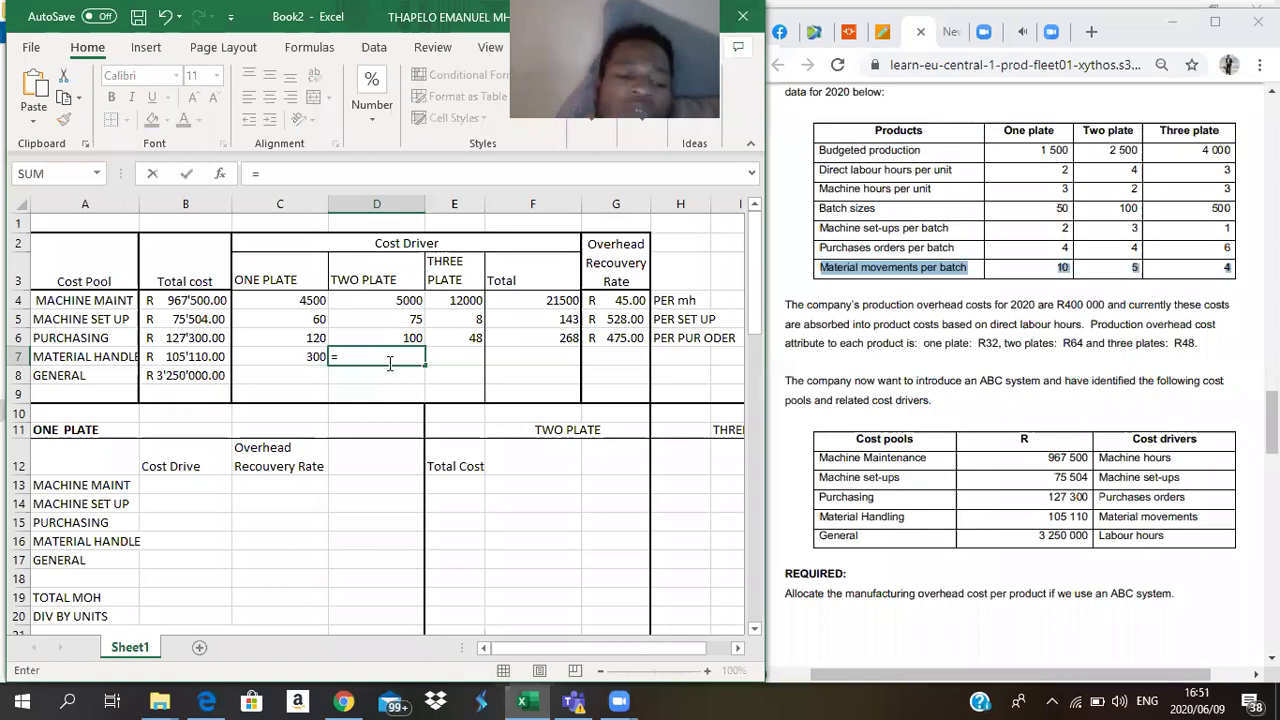
pyautogui.write('(25')
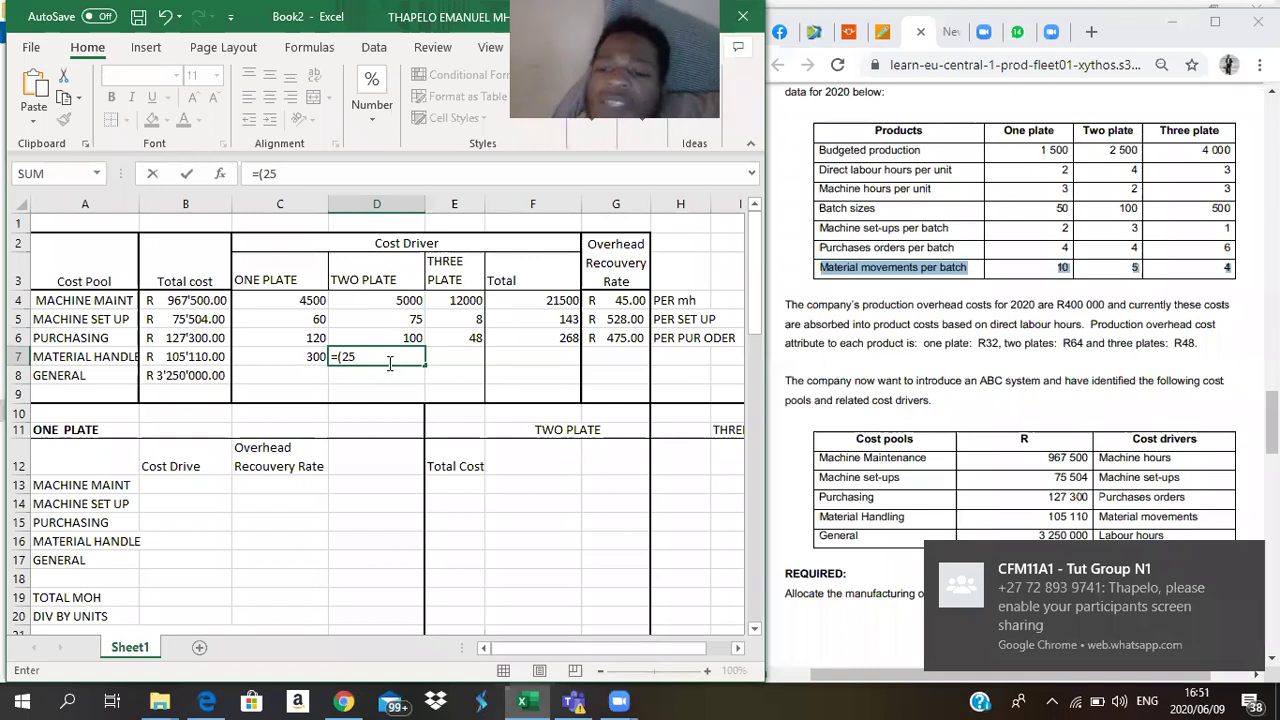
pyautogui.write('00')
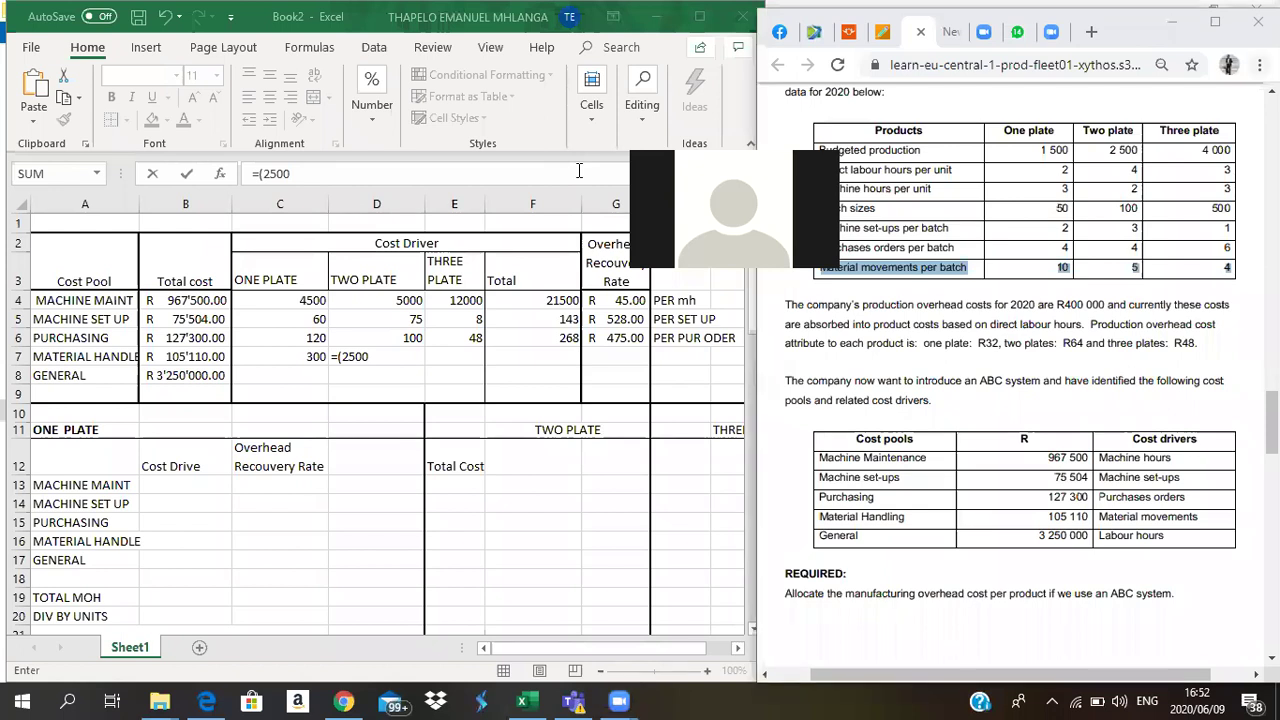
pyautogui.hotkey('alt', 'f')
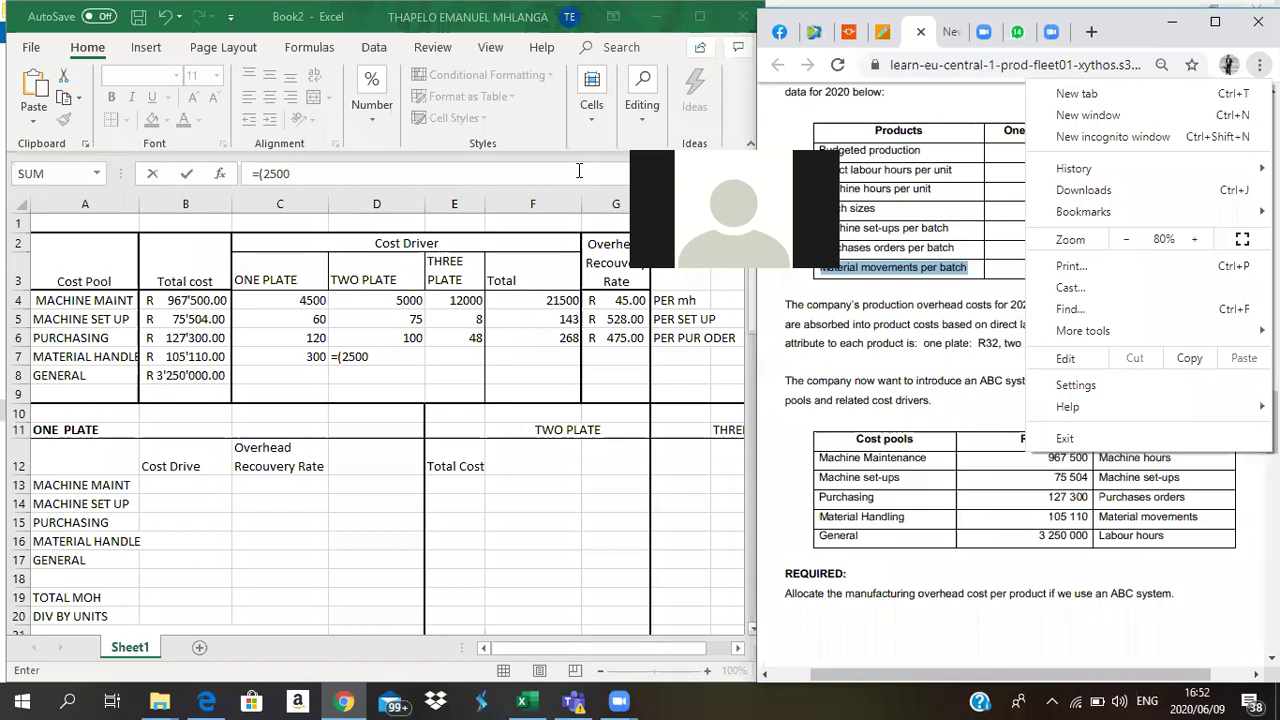
pyautogui.click(578, 170)
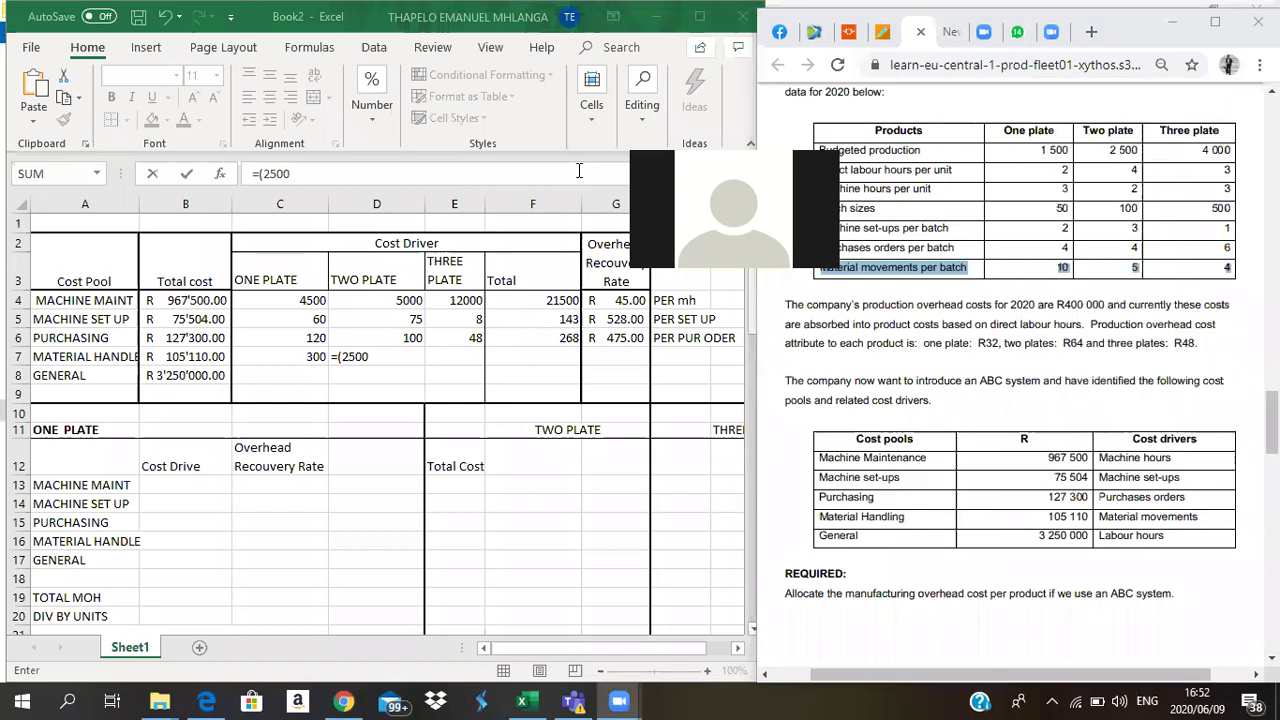
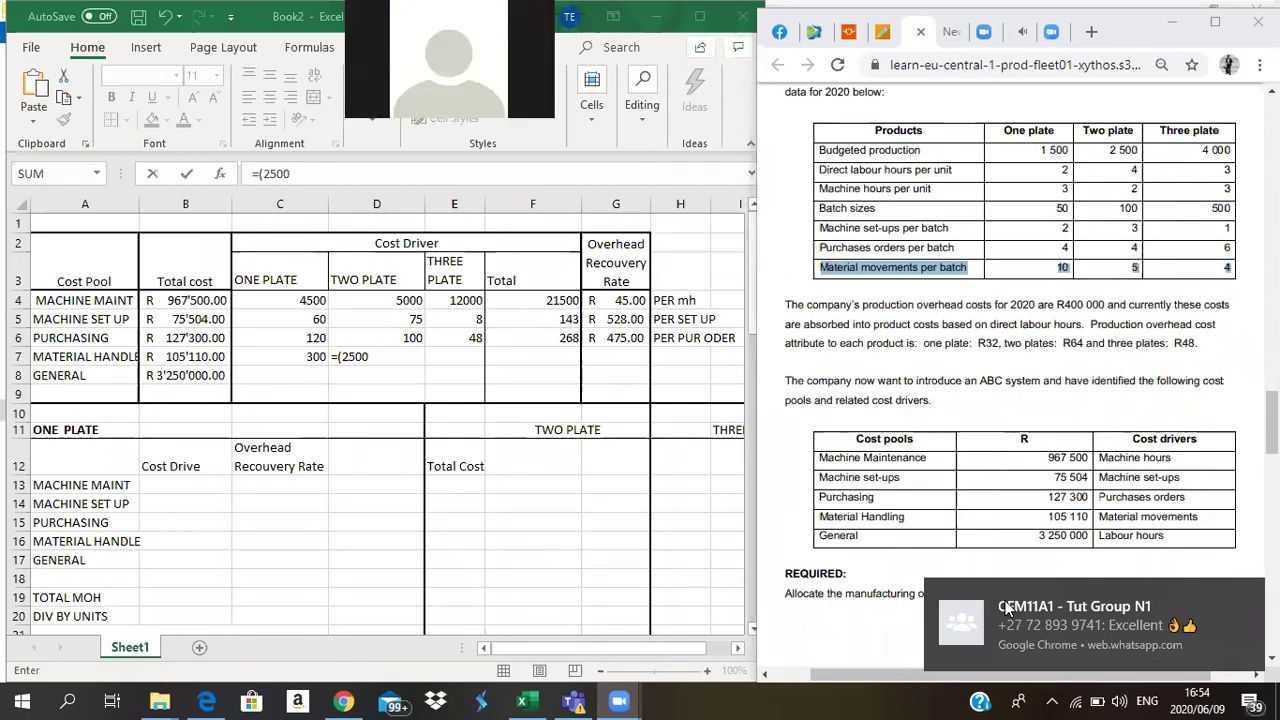
pyautogui.click(382, 357)
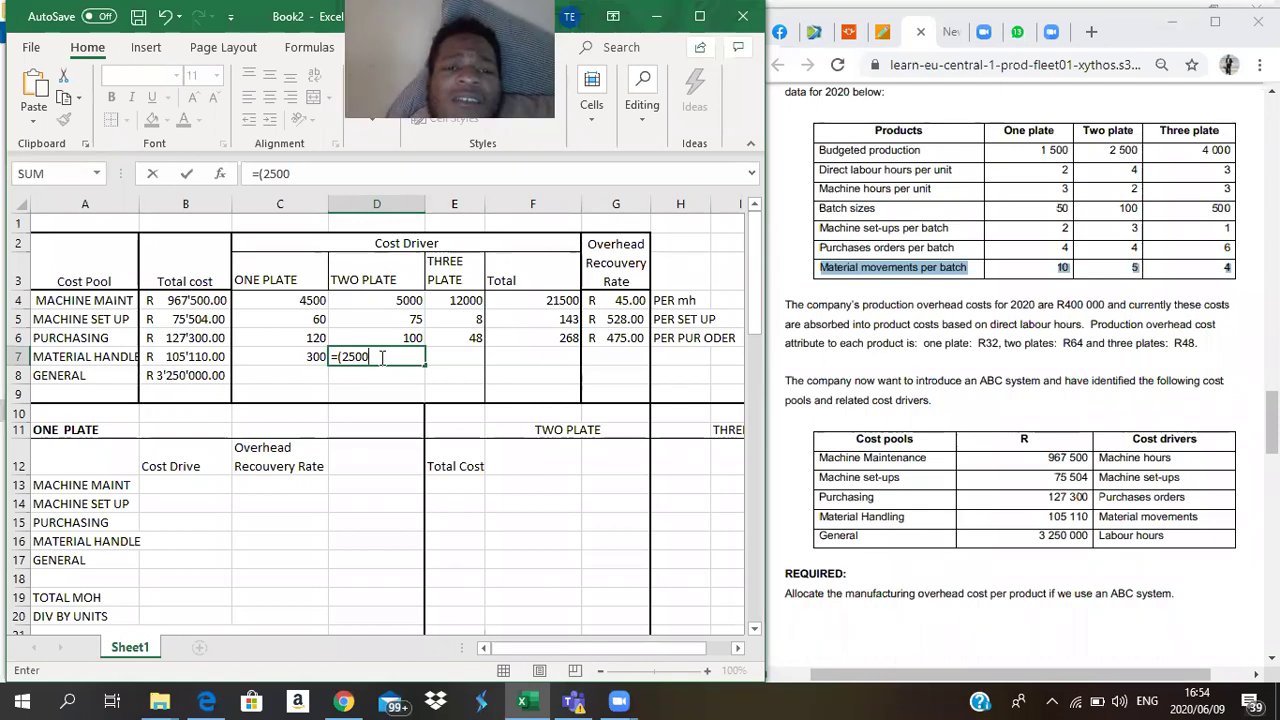
pyautogui.press('BackSpace')
pyautogui.press('BackSpace')
pyautogui.press('BackSpace')
pyautogui.press('BackSpace')
pyautogui.press('BackSpace')
pyautogui.press('BackSpace')
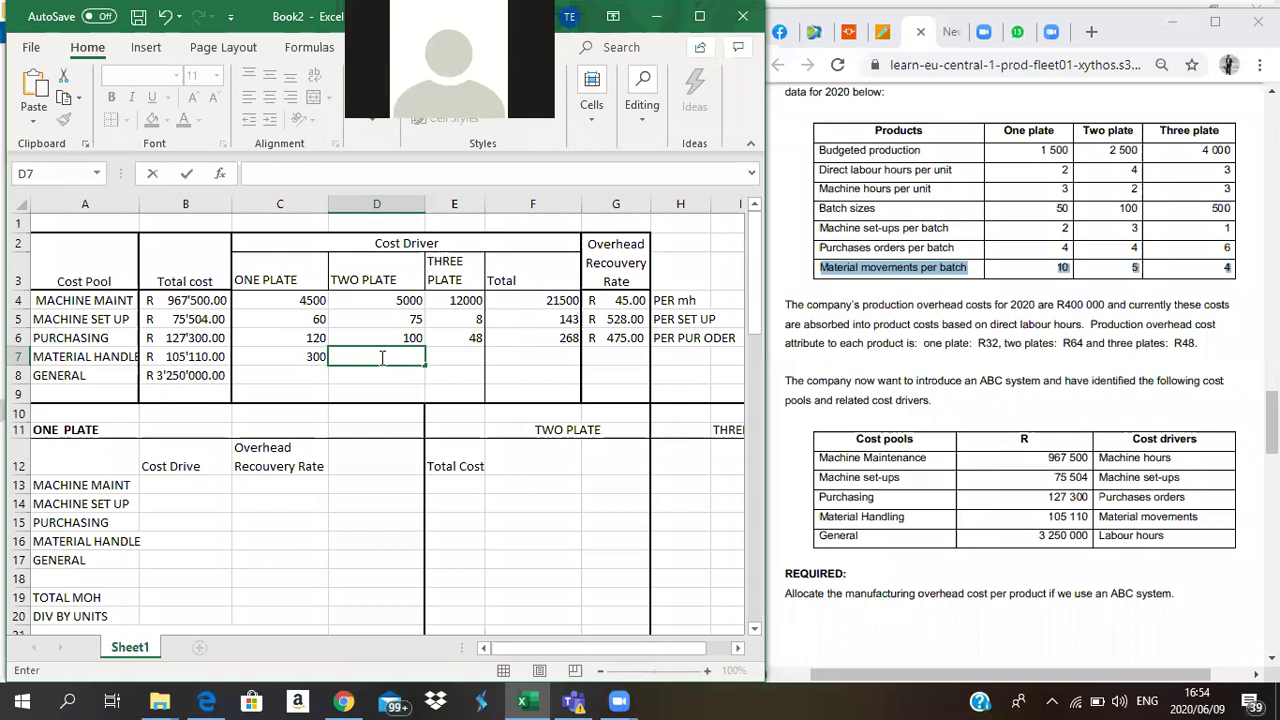
# - Review the one plate machine set-up formula in cell C5 against the budgeted production, batch size and set-ups per batch in the question
pyautogui.click(294, 326)
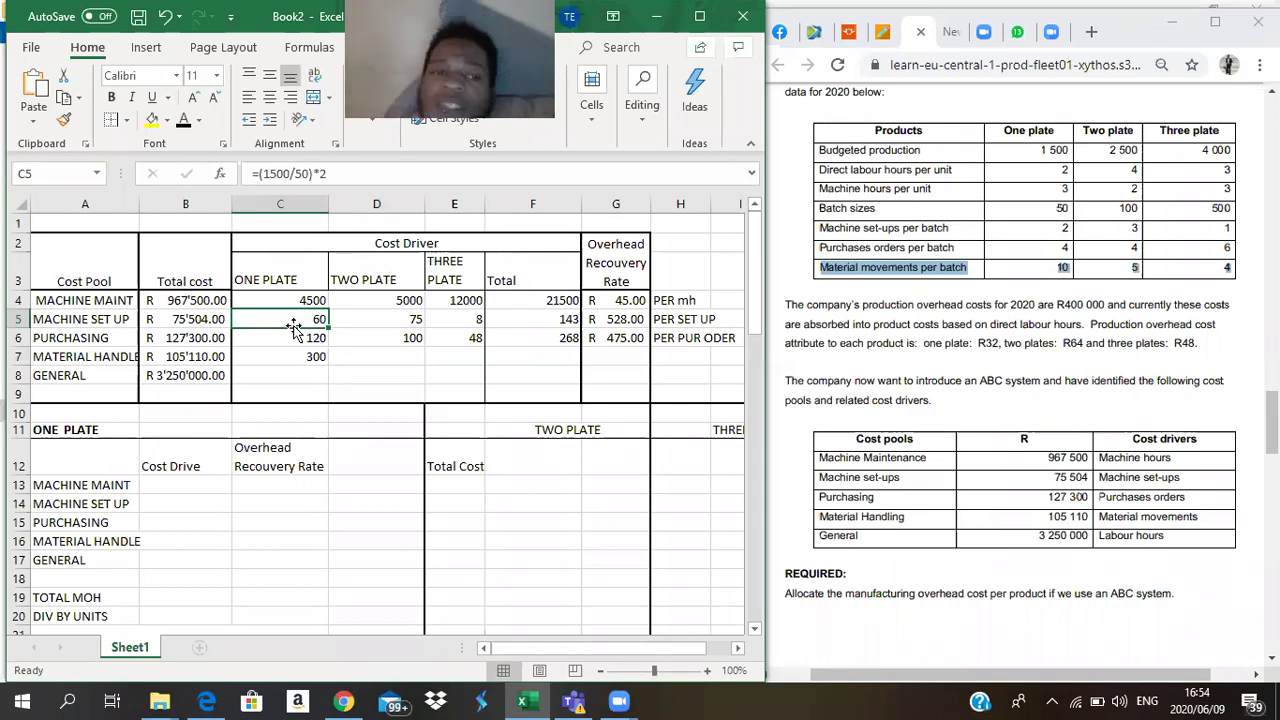
pyautogui.click(95, 319)
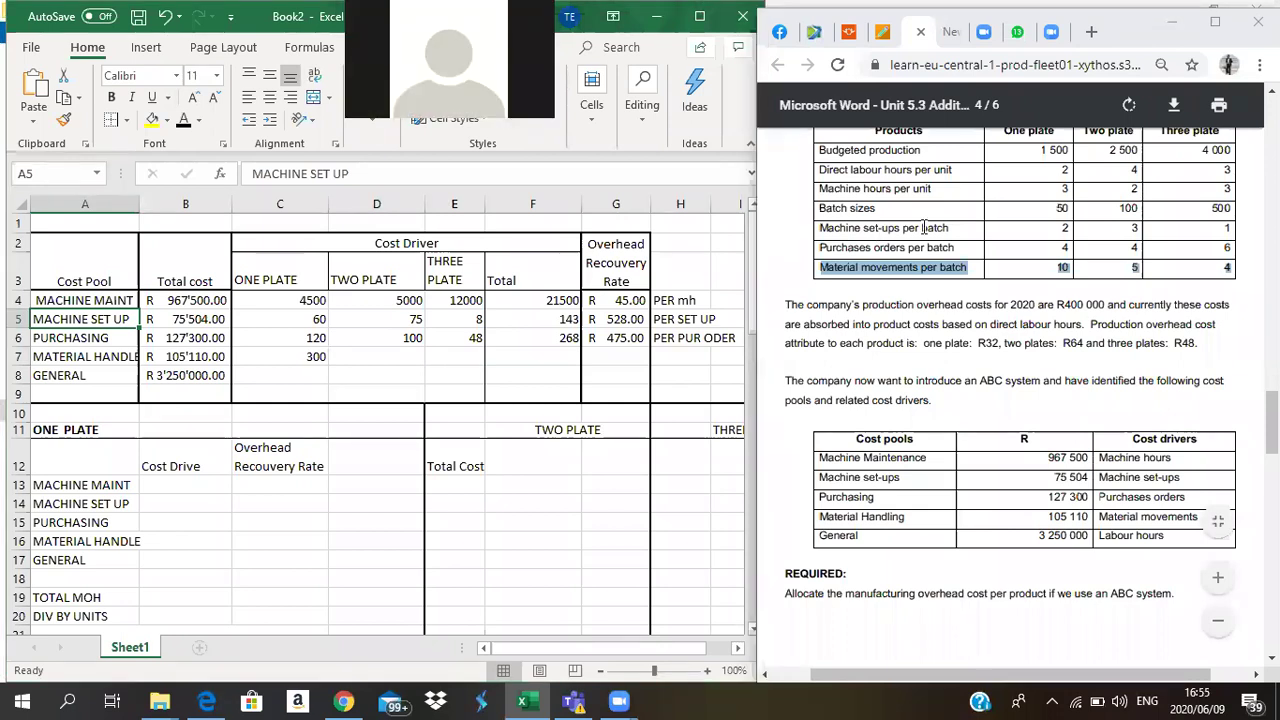
pyautogui.moveTo(925, 228); pyautogui.dragTo(1230, 210)
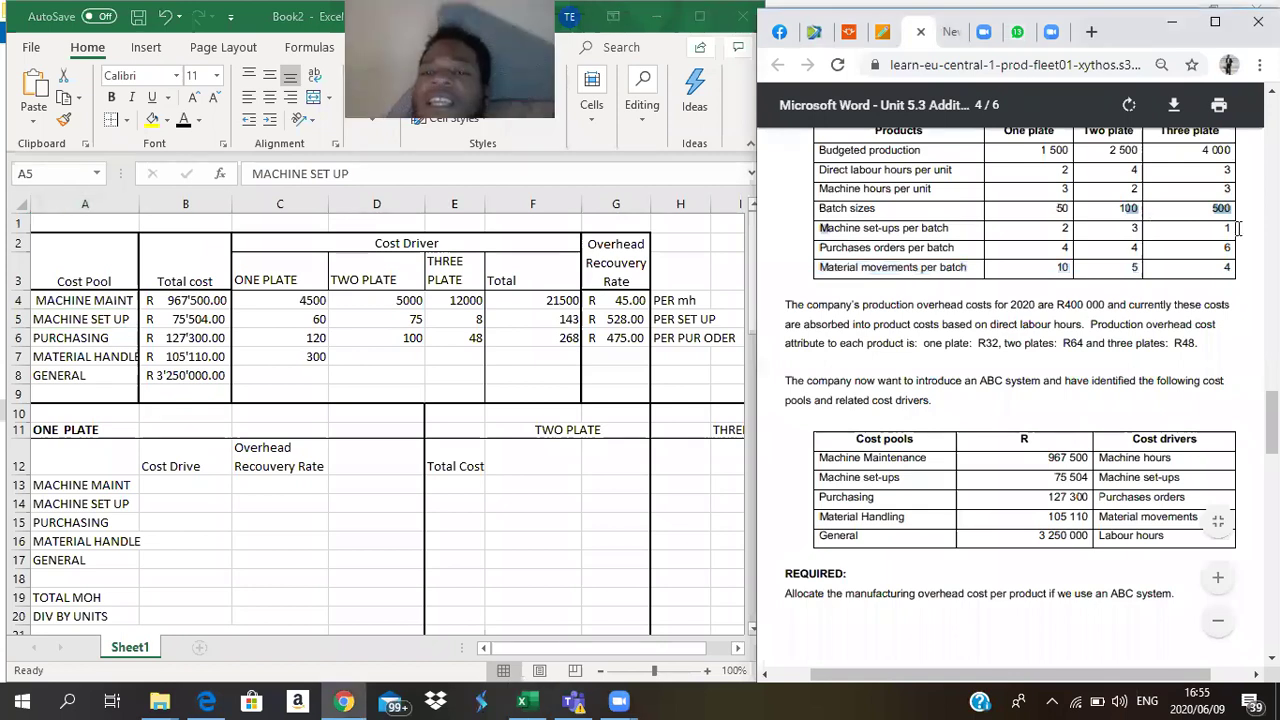
pyautogui.tripleClick(1014, 230)
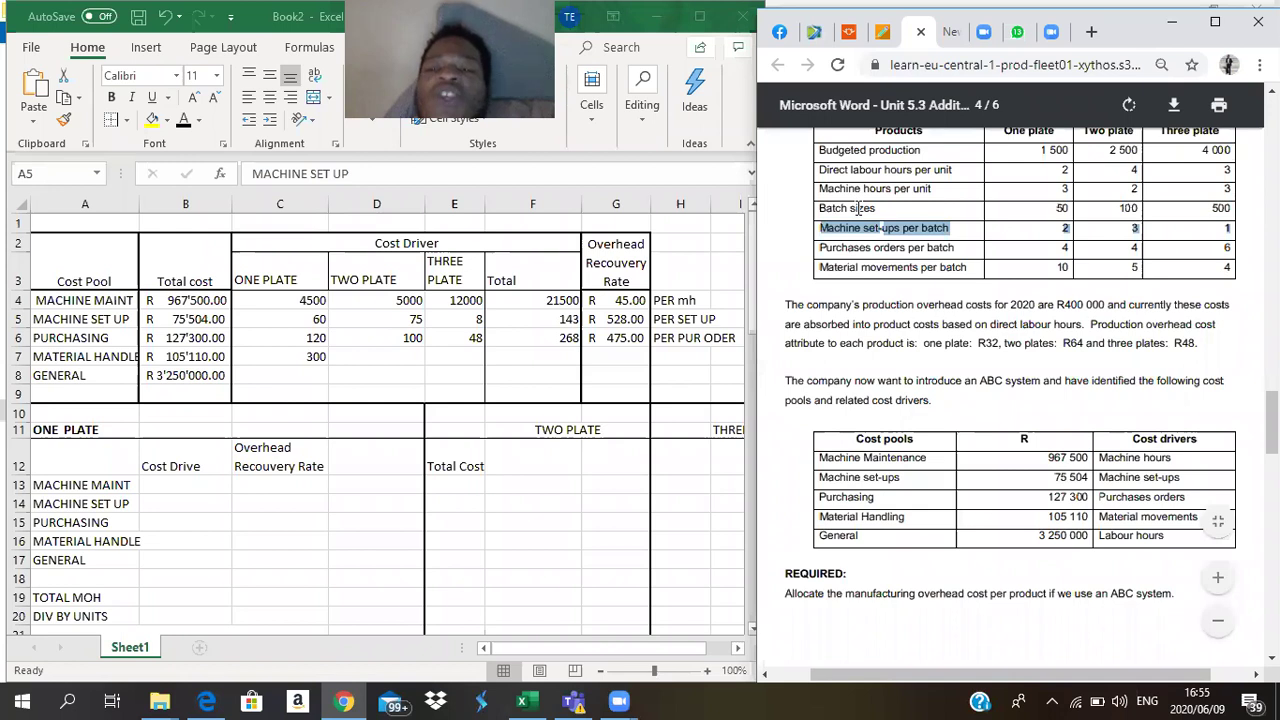
pyautogui.click(1046, 150)
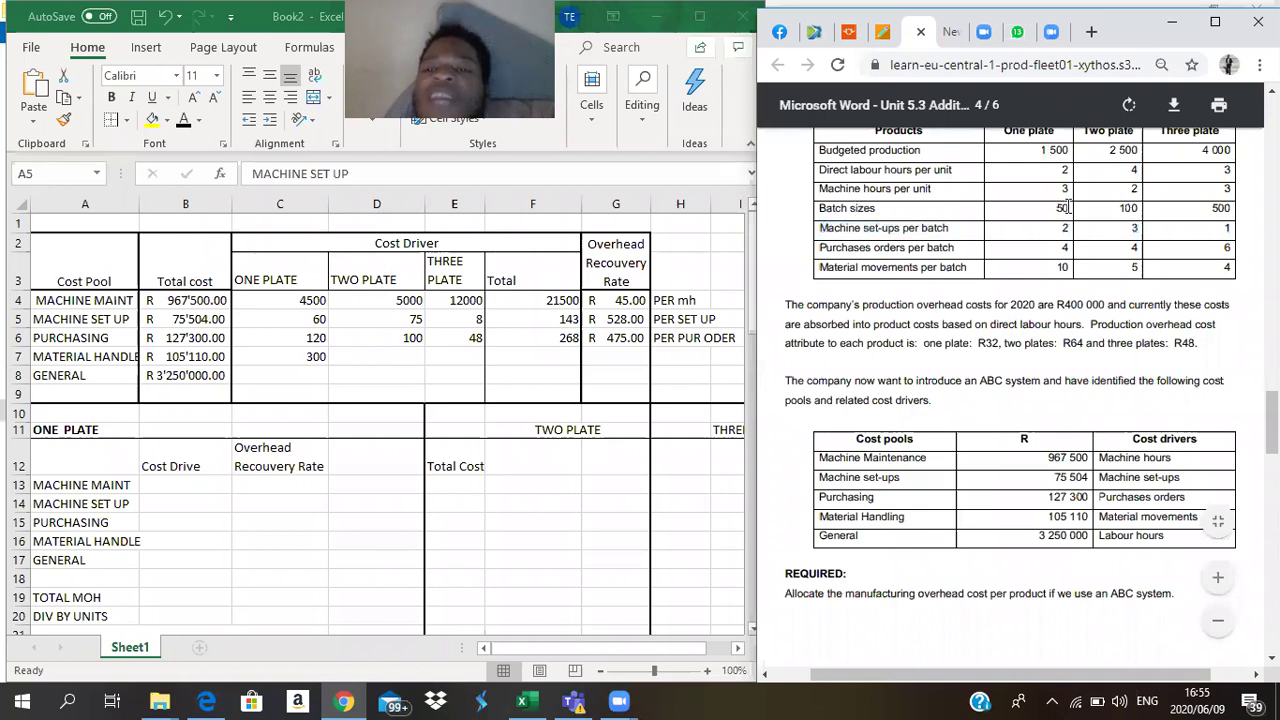
pyautogui.moveTo(1068, 207); pyautogui.dragTo(1050, 208)
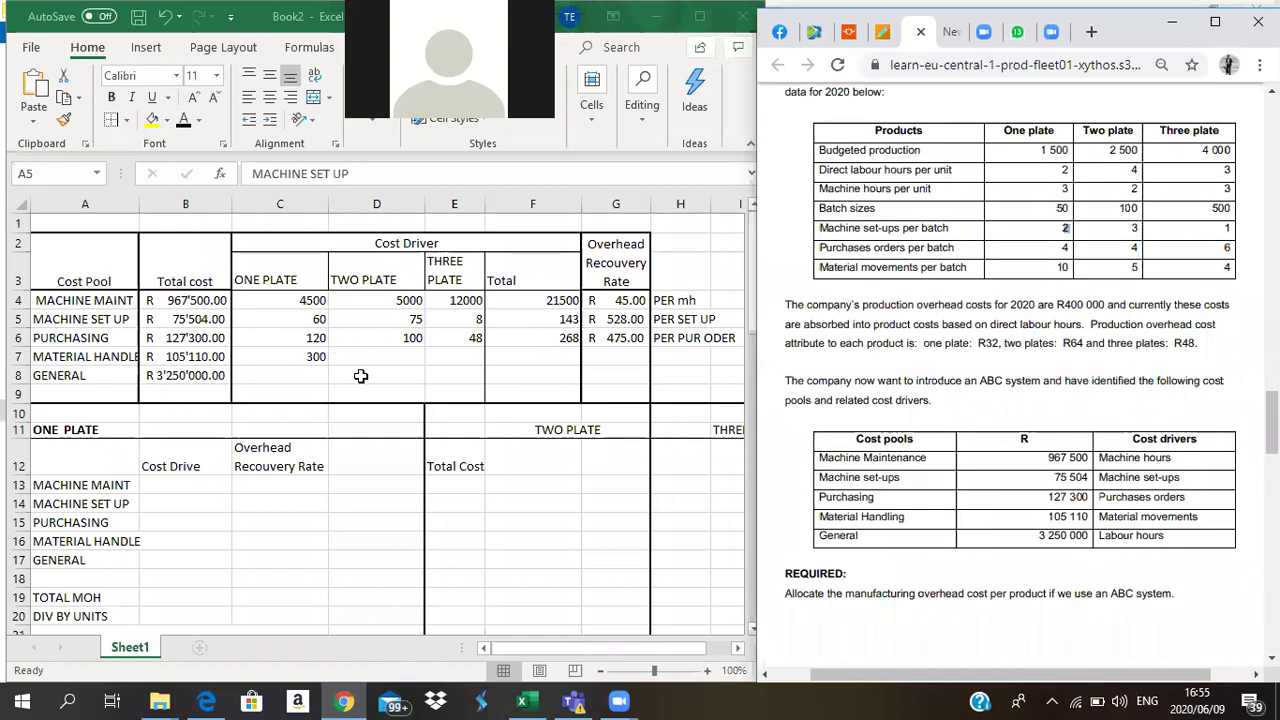
pyautogui.hotkey('alt', 'Tab')
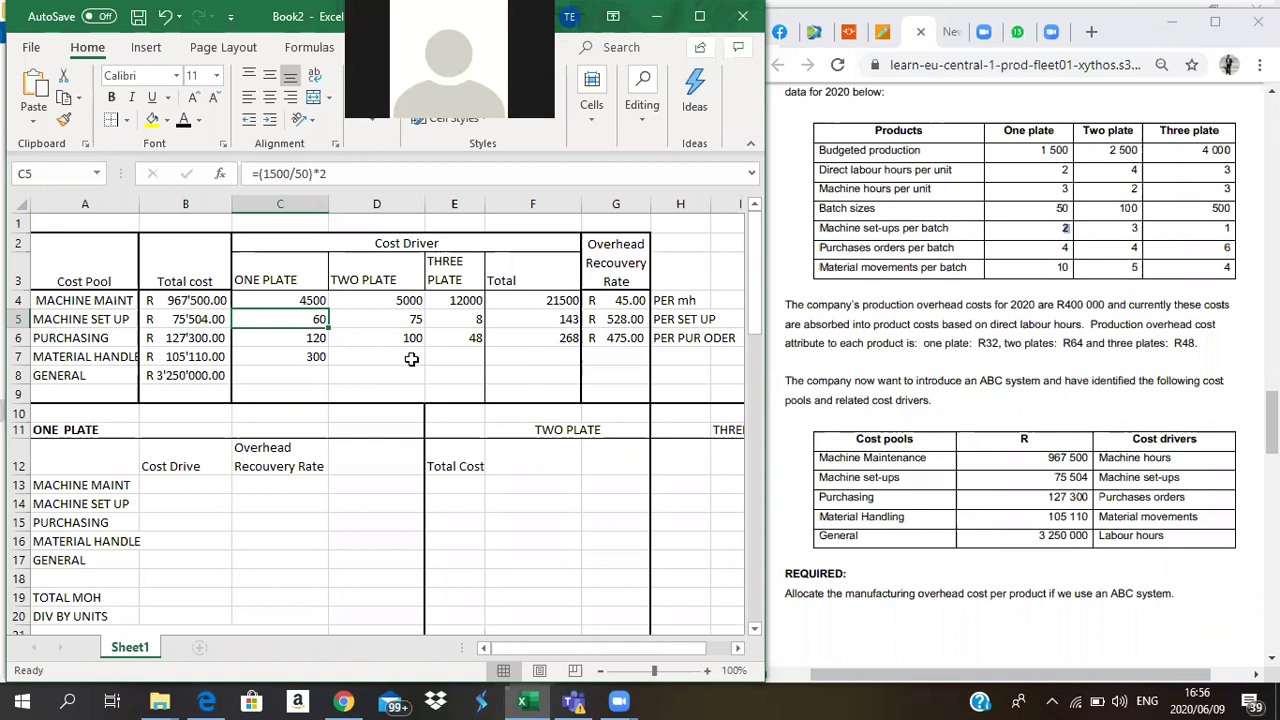
# - Review the one plate purchasing formula in cell C6 against the purchase orders per batch row in the question
pyautogui.click(415, 357)
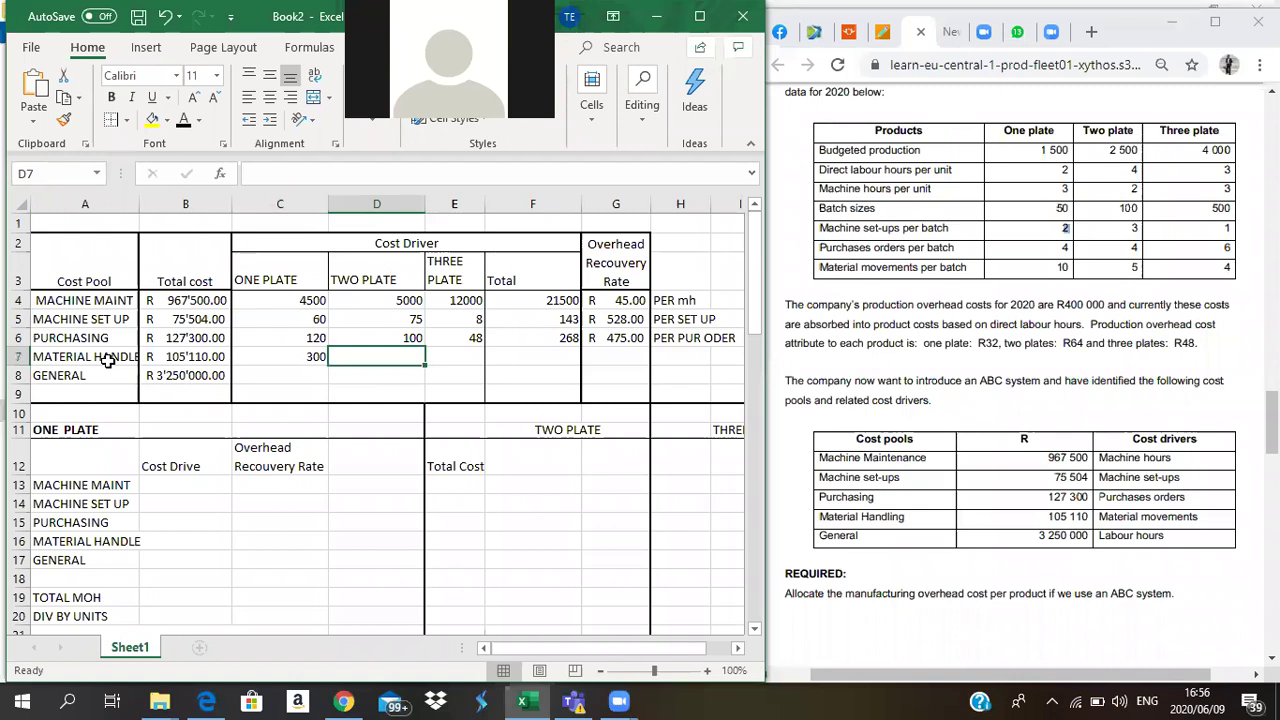
pyautogui.click(316, 341)
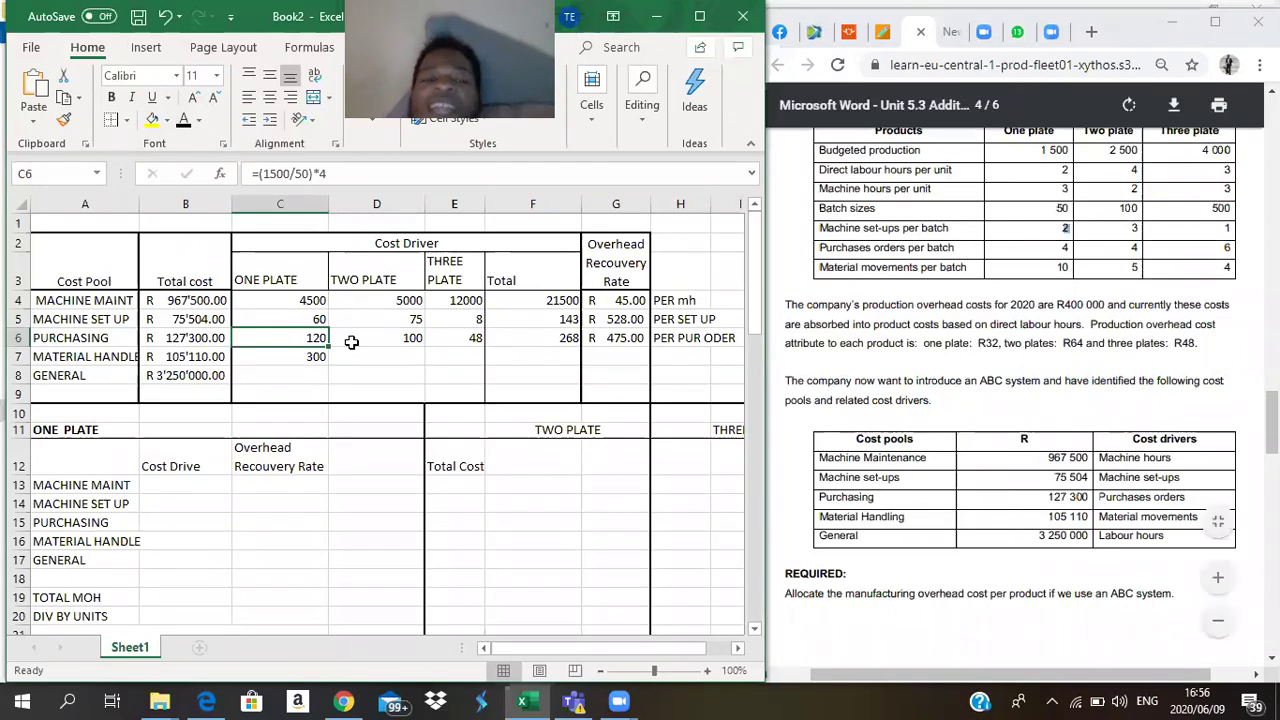
pyautogui.click(273, 273)
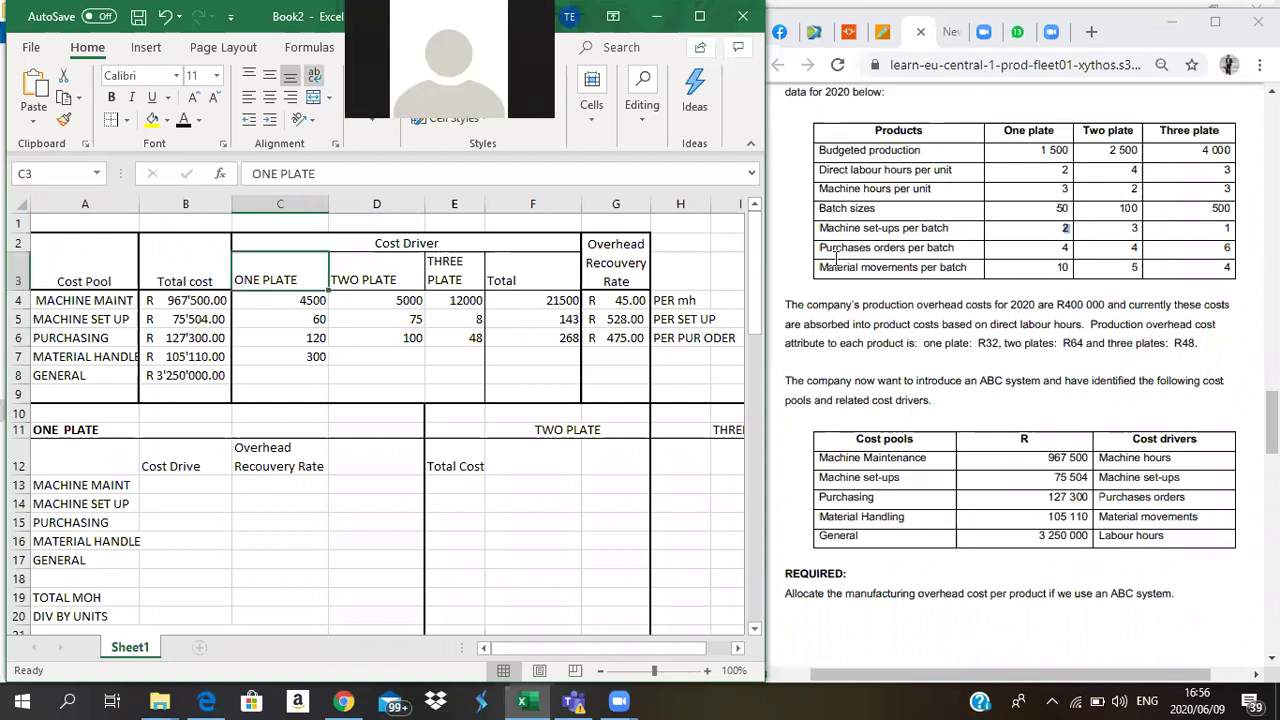
pyautogui.moveTo(817, 247); pyautogui.dragTo(1244, 251)
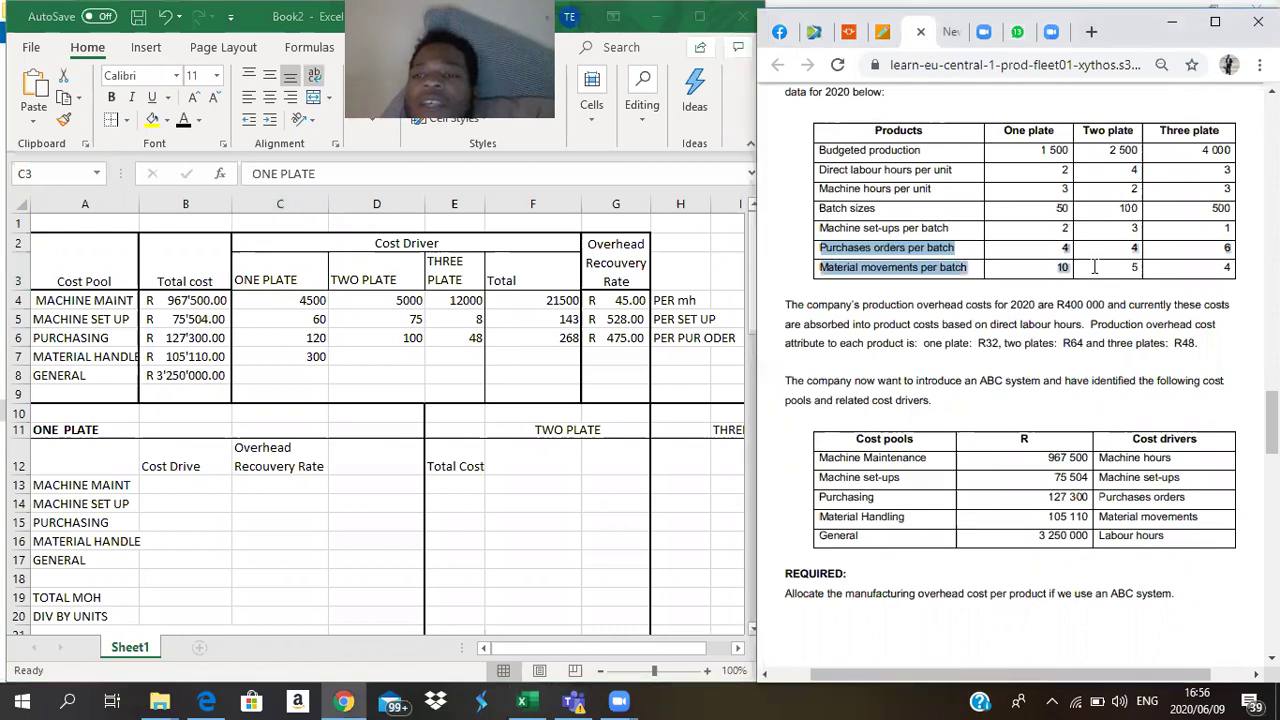
pyautogui.moveTo(906, 251); pyautogui.dragTo(1066, 248)
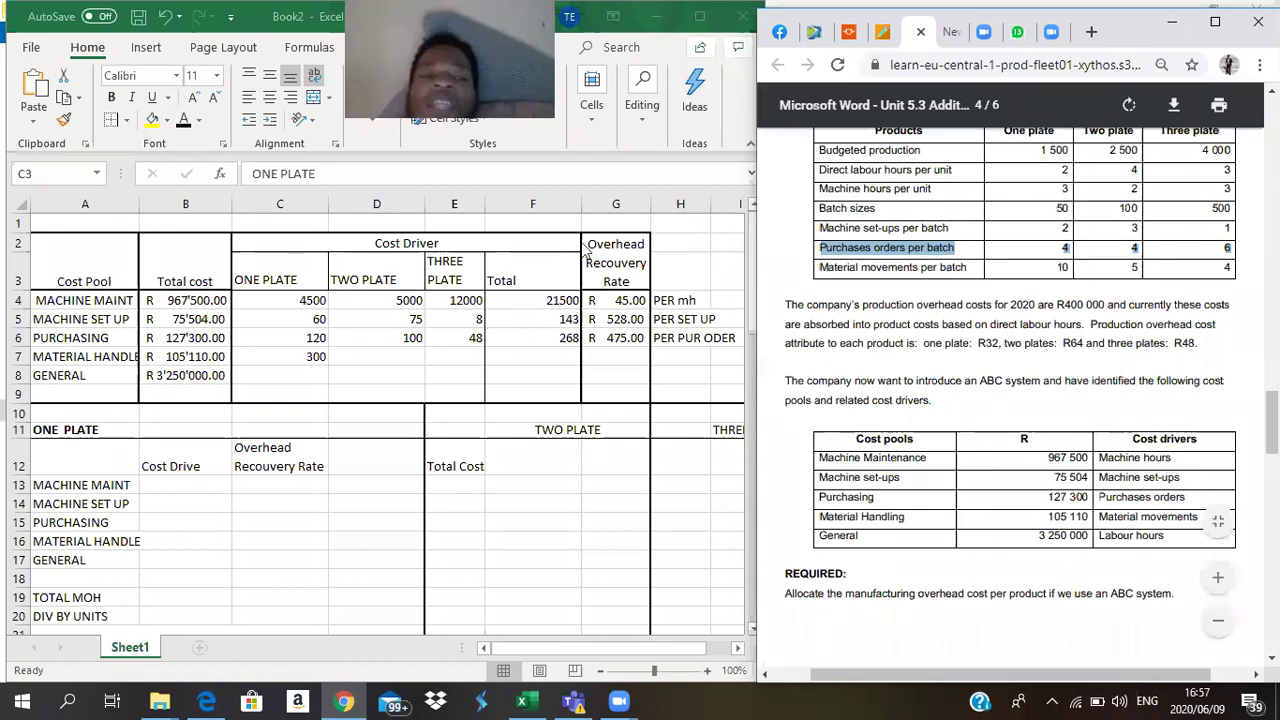
pyautogui.click(310, 330)
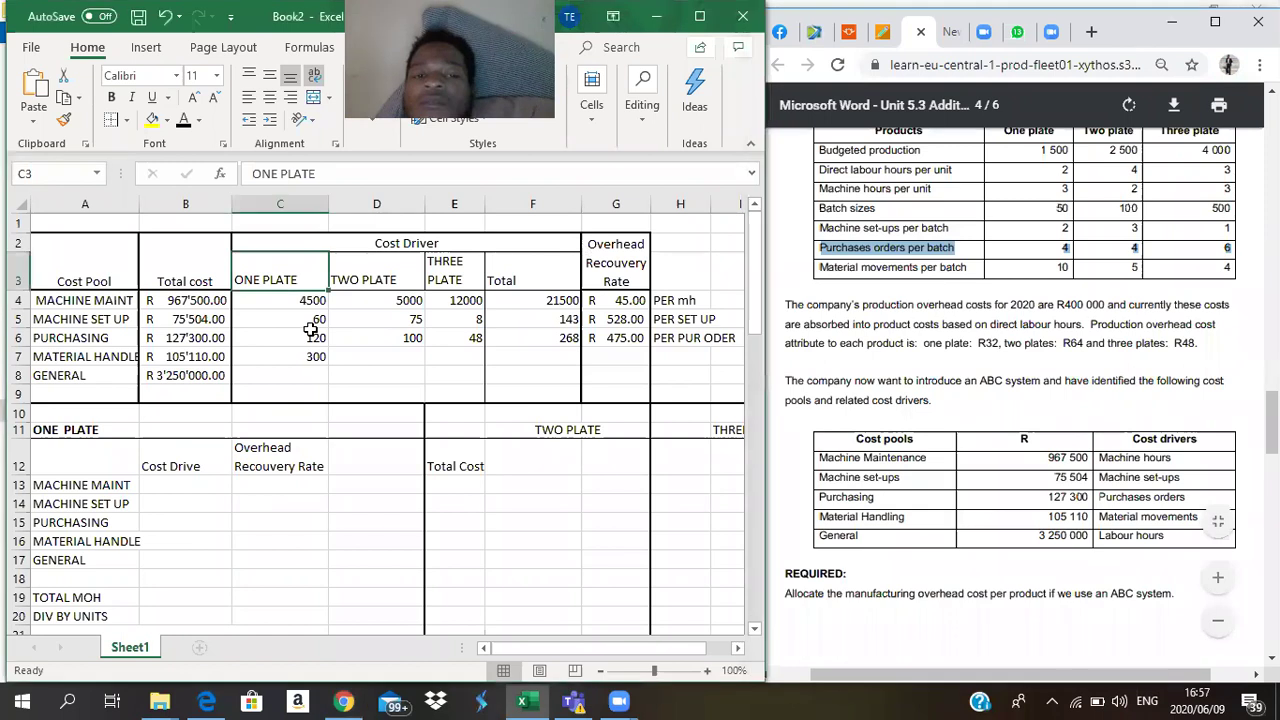
pyautogui.press('Down')
pyautogui.press('Down')
pyautogui.press('Down')
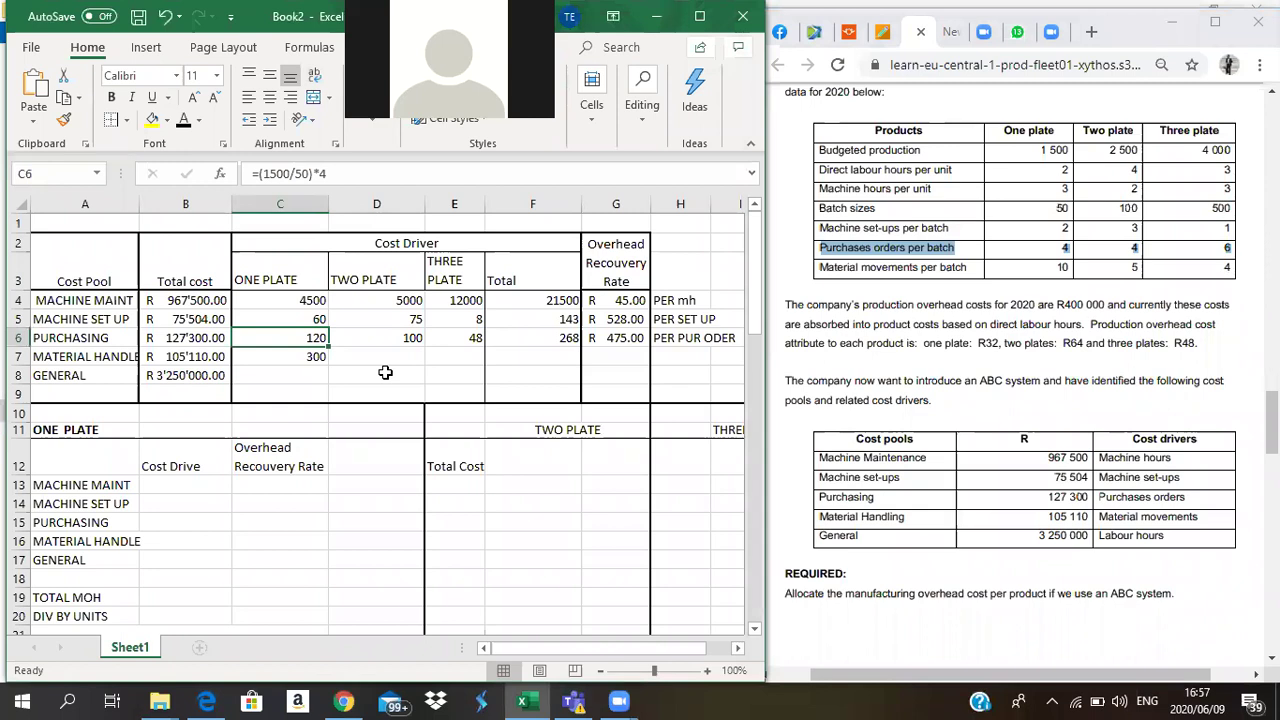
# - Review the three plate machine set-up formula in cell E5 against the machine set-ups per batch row in the question
pyautogui.click(454, 319)
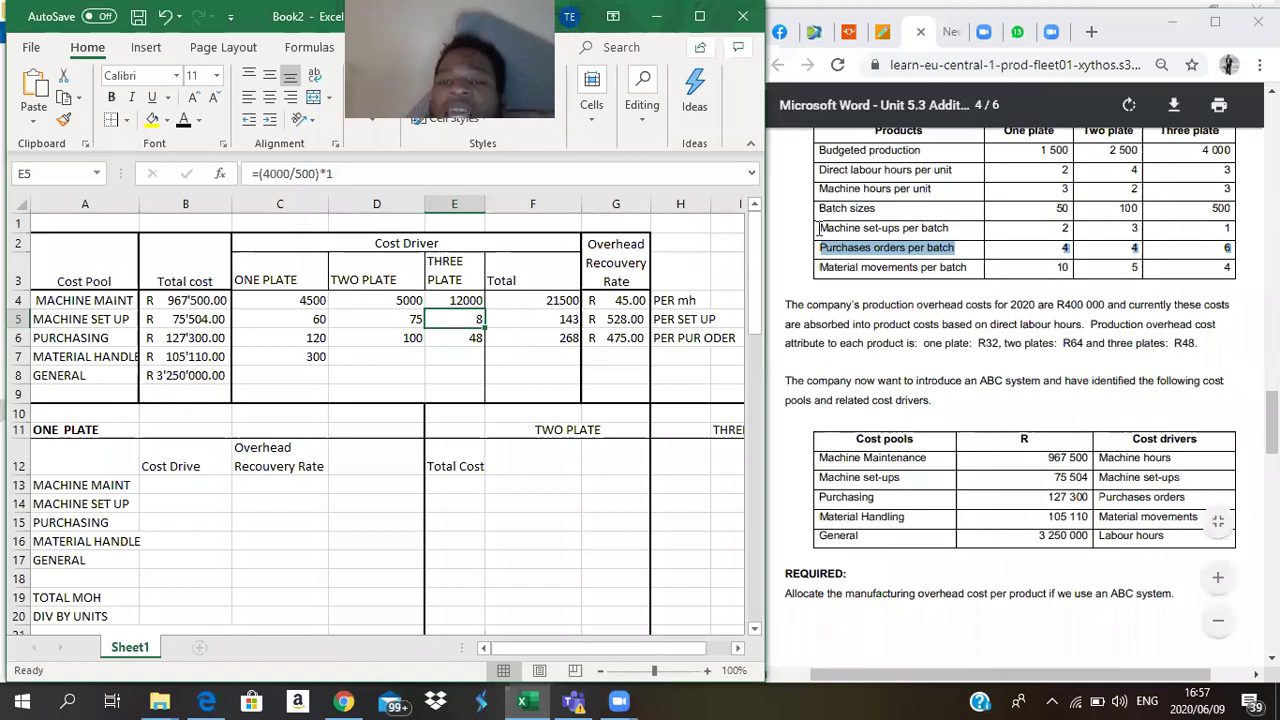
pyautogui.moveTo(819, 228); pyautogui.dragTo(1222, 230)
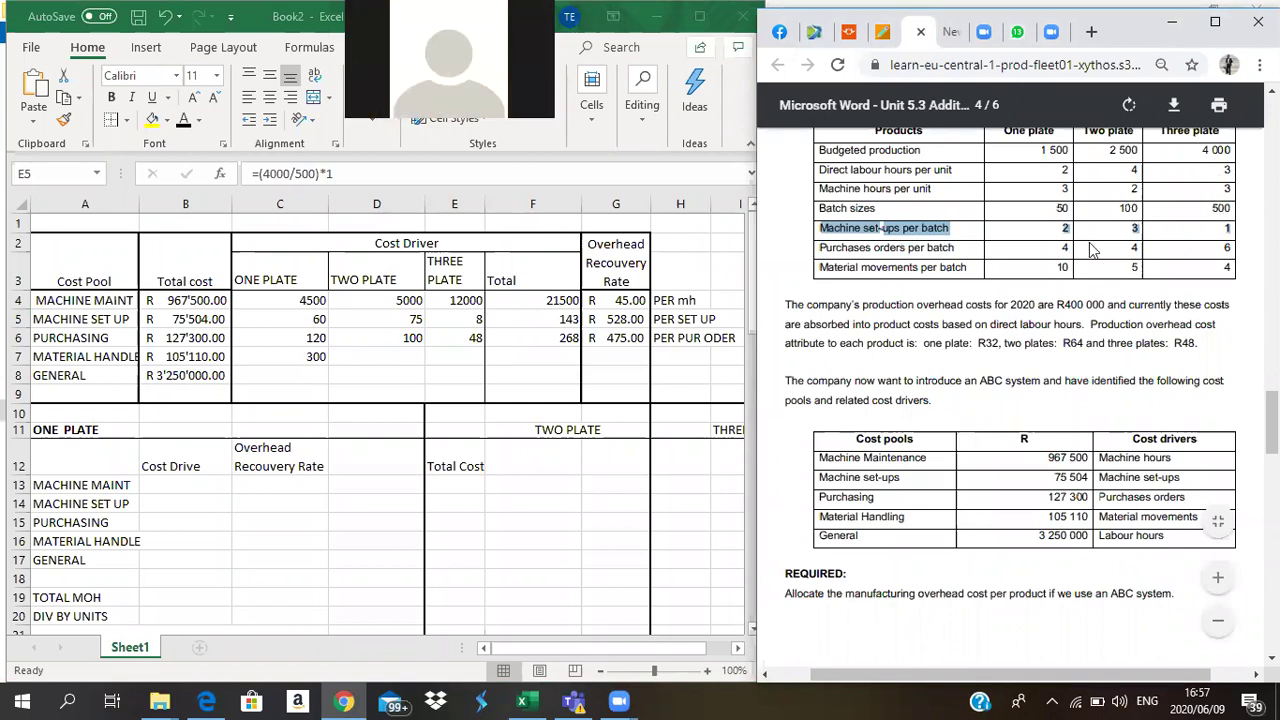
pyautogui.doubleClick(456, 319)
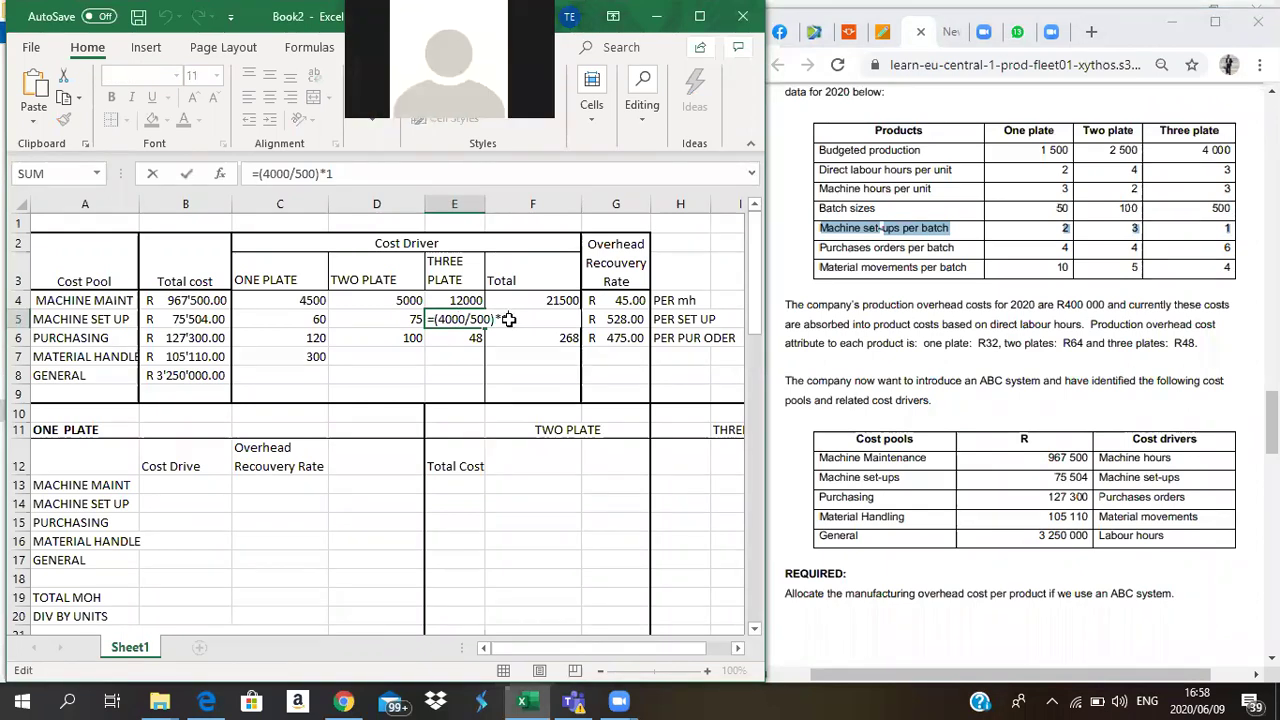
pyautogui.press('Return')
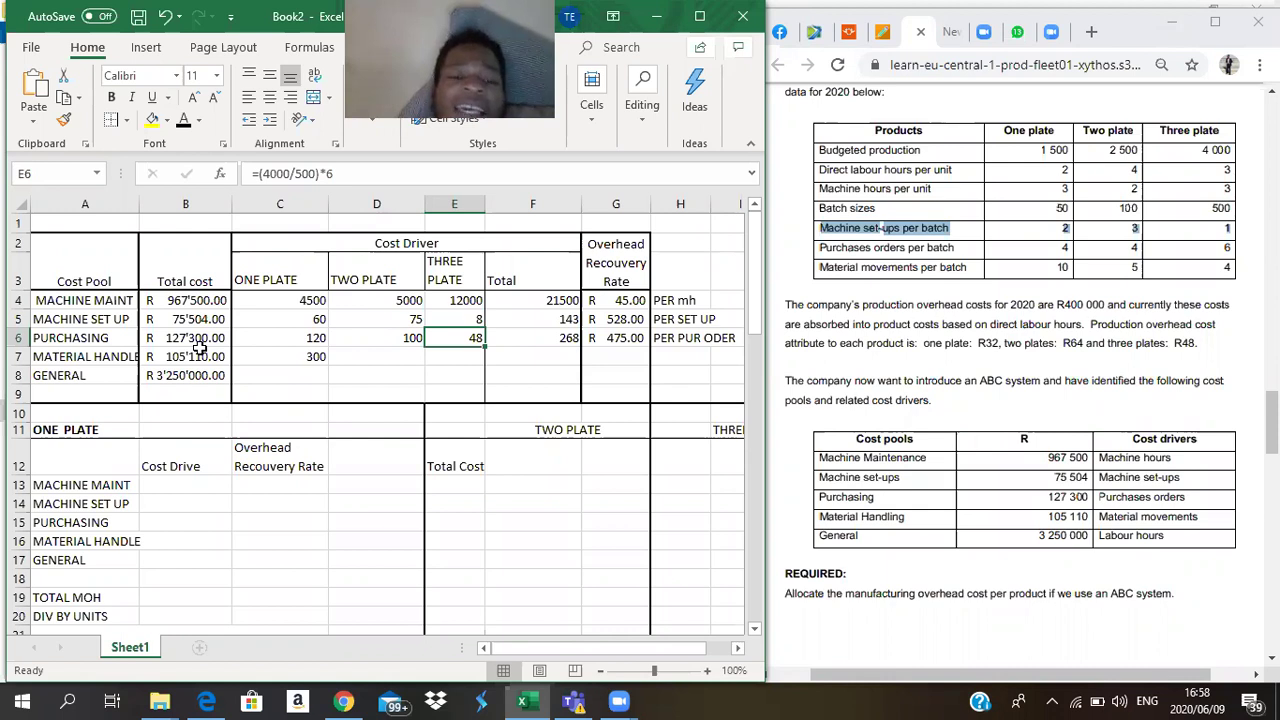
# - Calculate the two plate material movements in cell D7 with the formula =(2500/100)*5
pyautogui.click(332, 356)
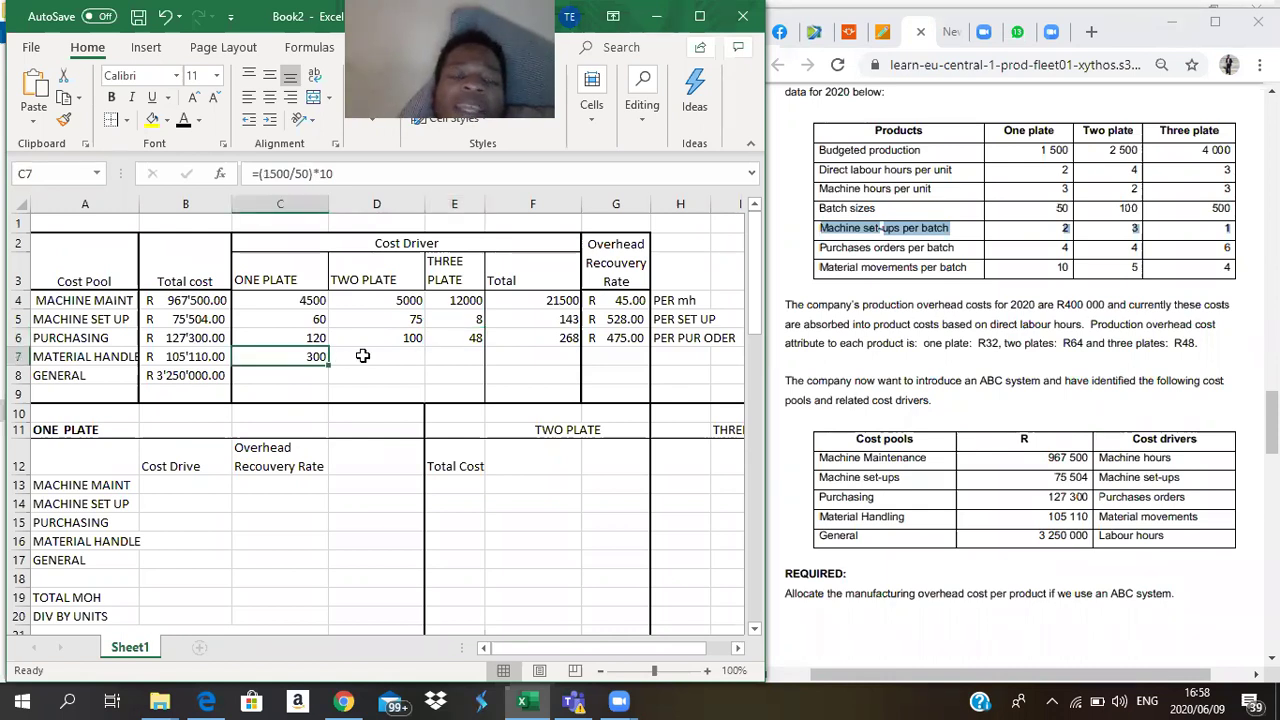
pyautogui.click(362, 356)
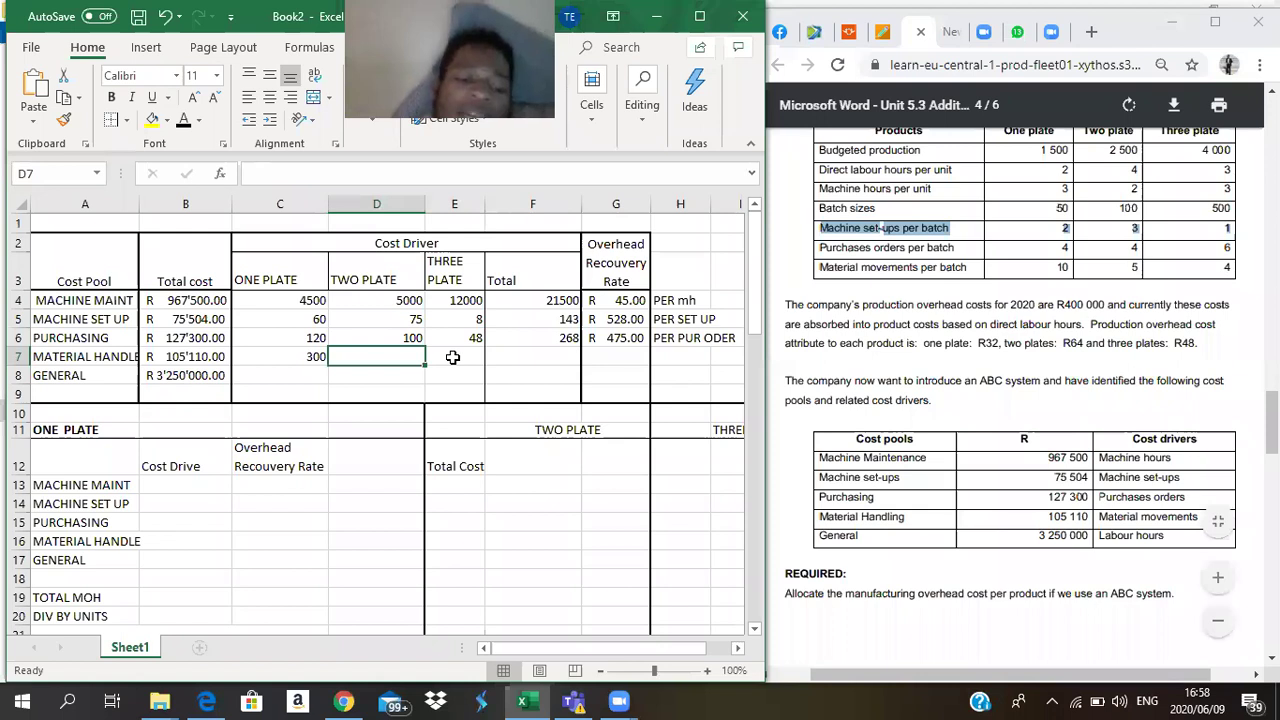
pyautogui.write('=(25')
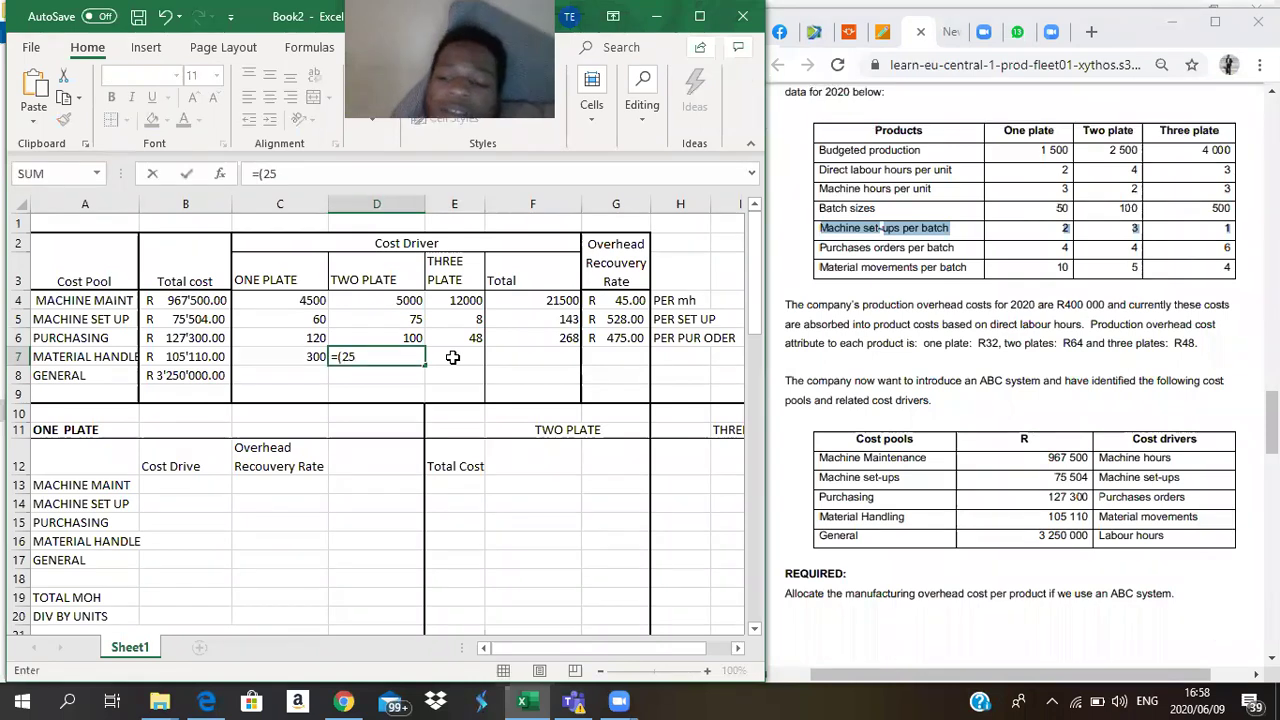
pyautogui.write('0')
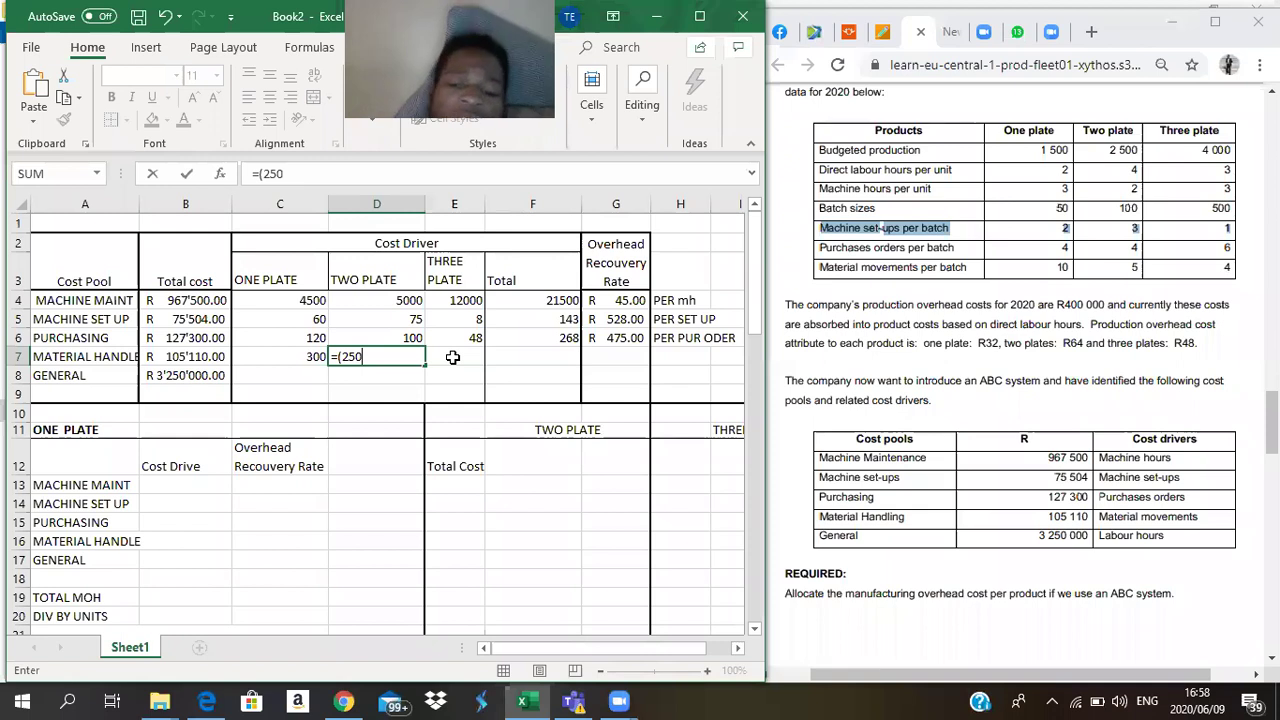
pyautogui.write('0/100)*5')
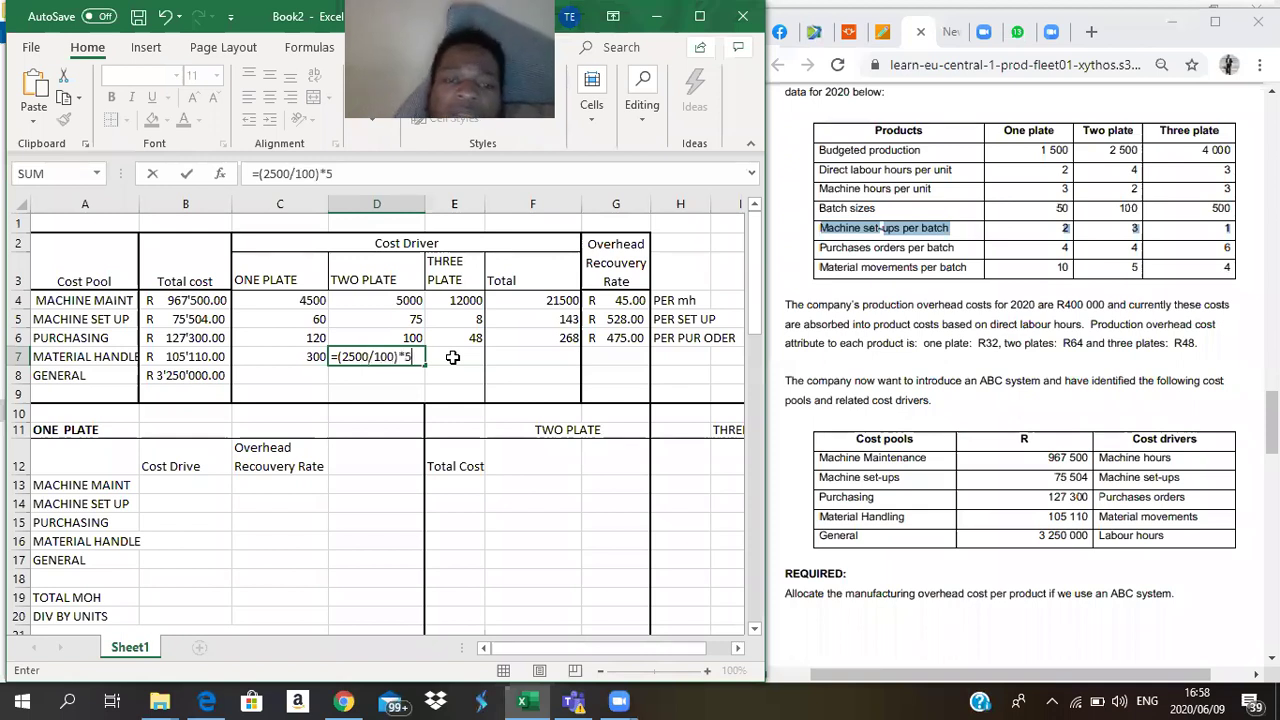
pyautogui.press('Return')
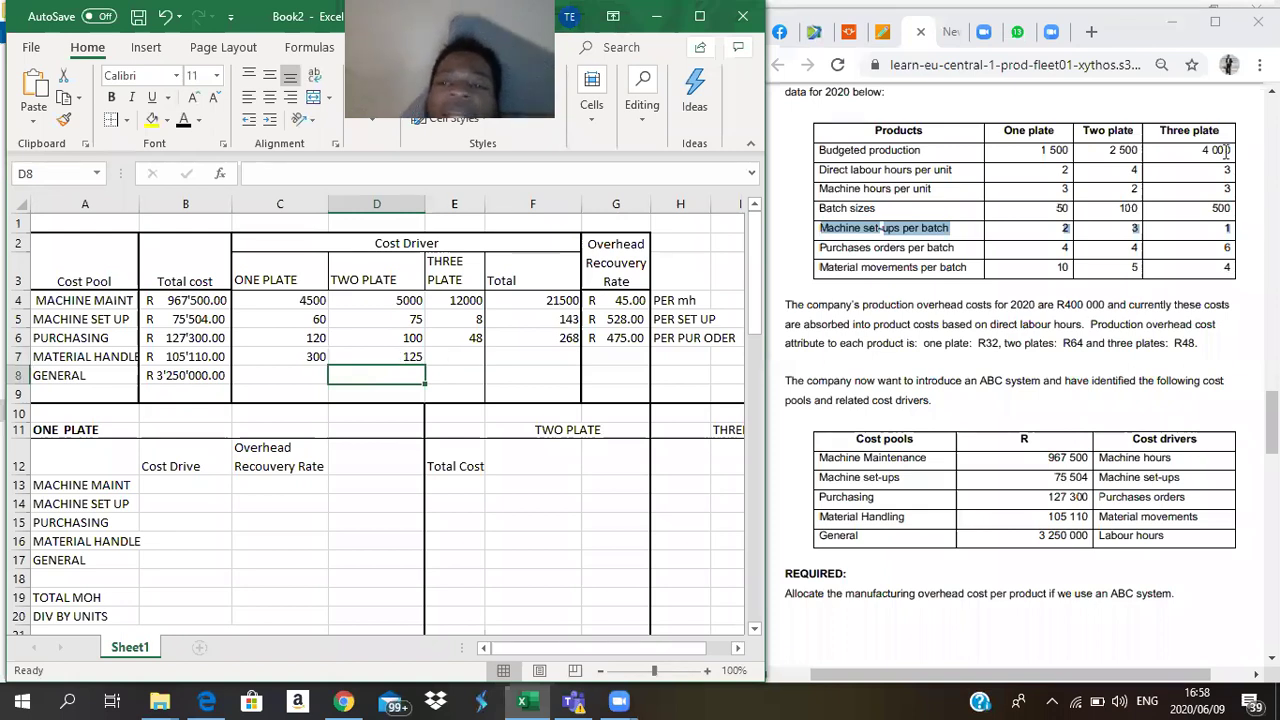
# - Calculate the three plate material movements in cell E7 with the formula =(4000/500)*4
pyautogui.press('Up')
pyautogui.press('Right')
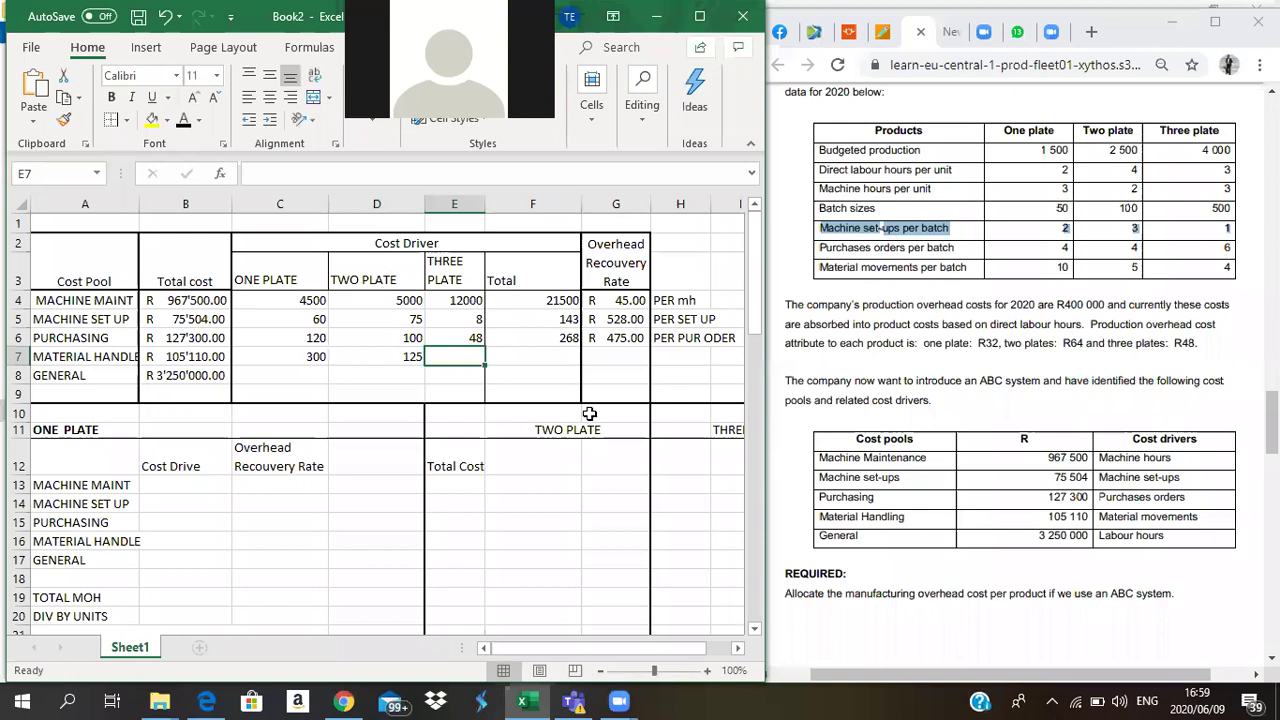
pyautogui.write('=')
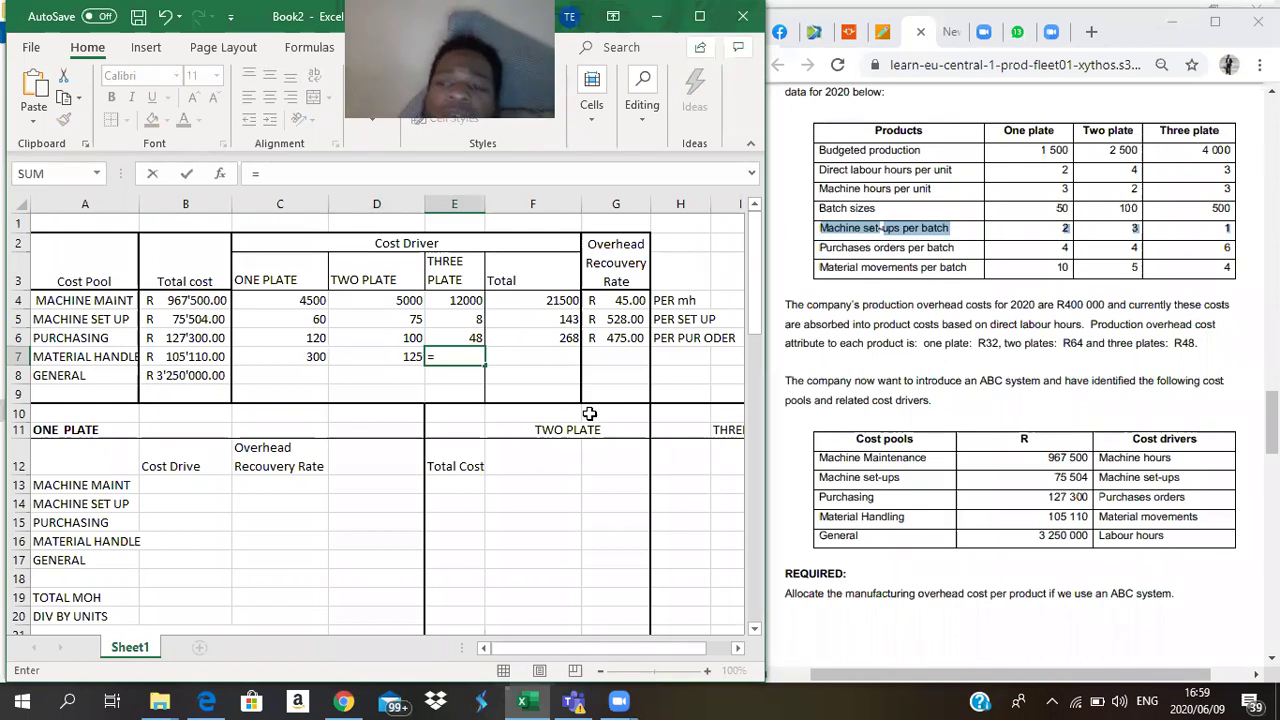
pyautogui.write('(4000')
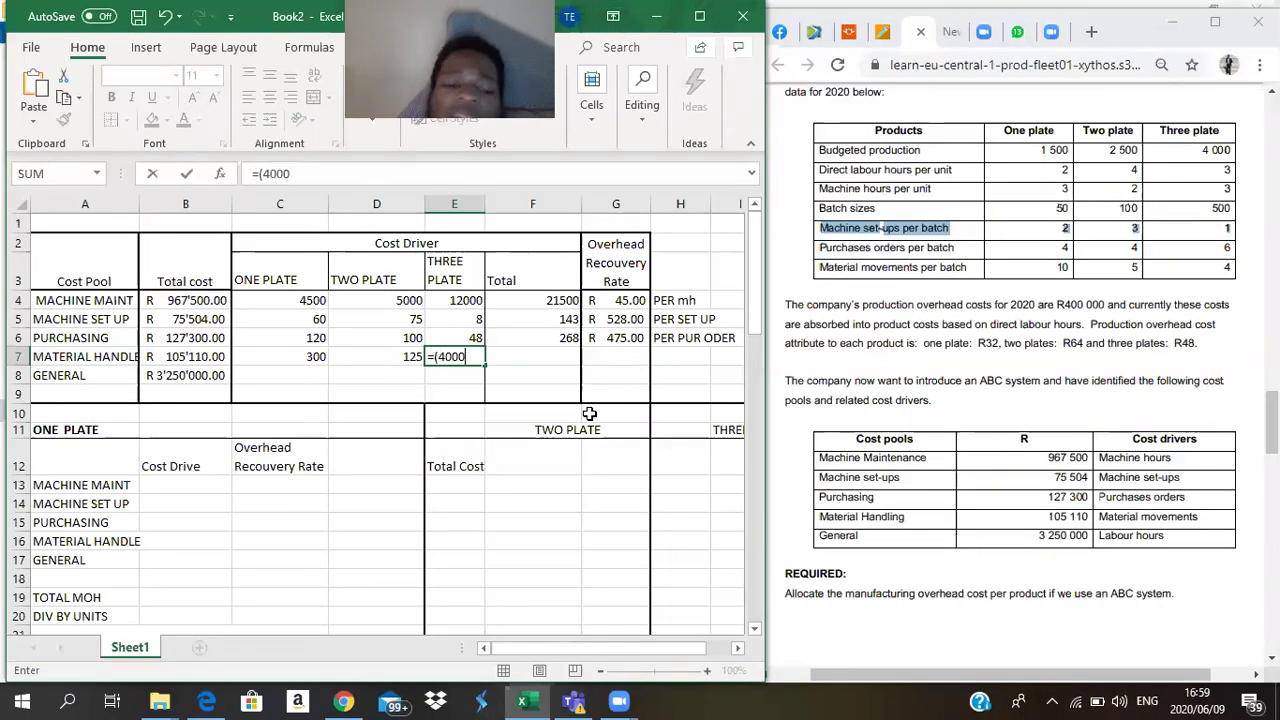
pyautogui.write('/50')
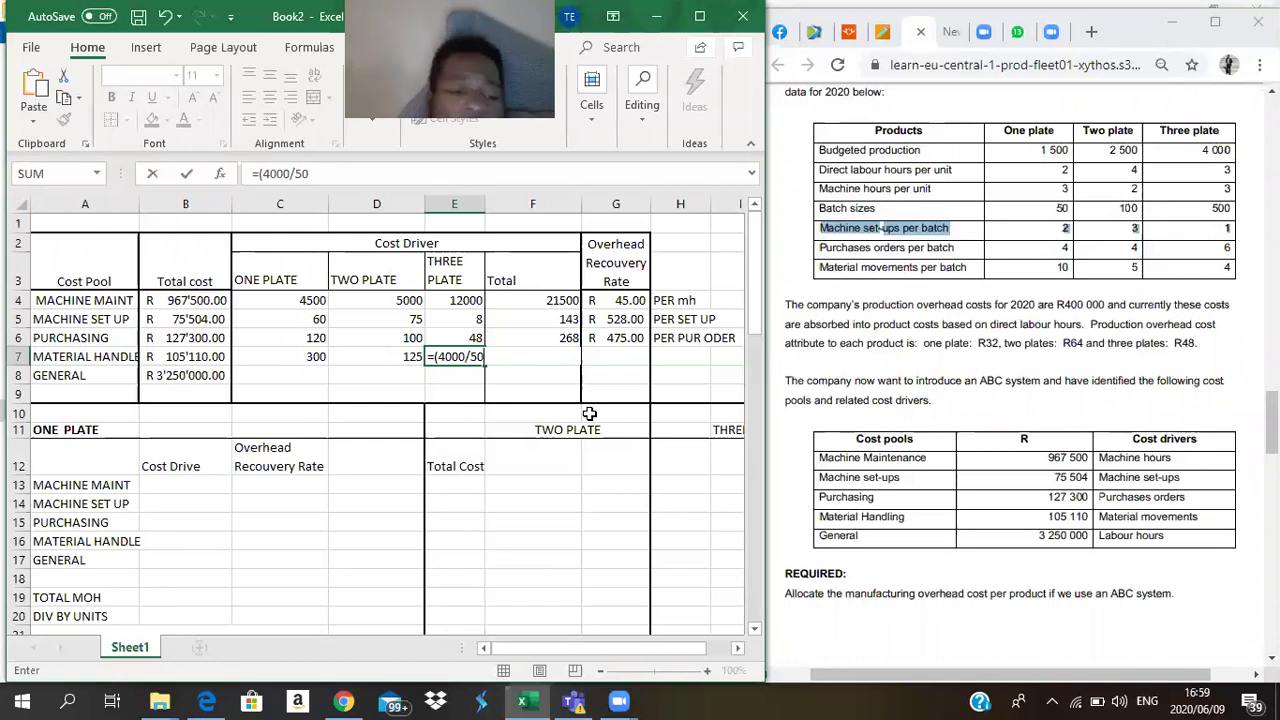
pyautogui.write('0)*')
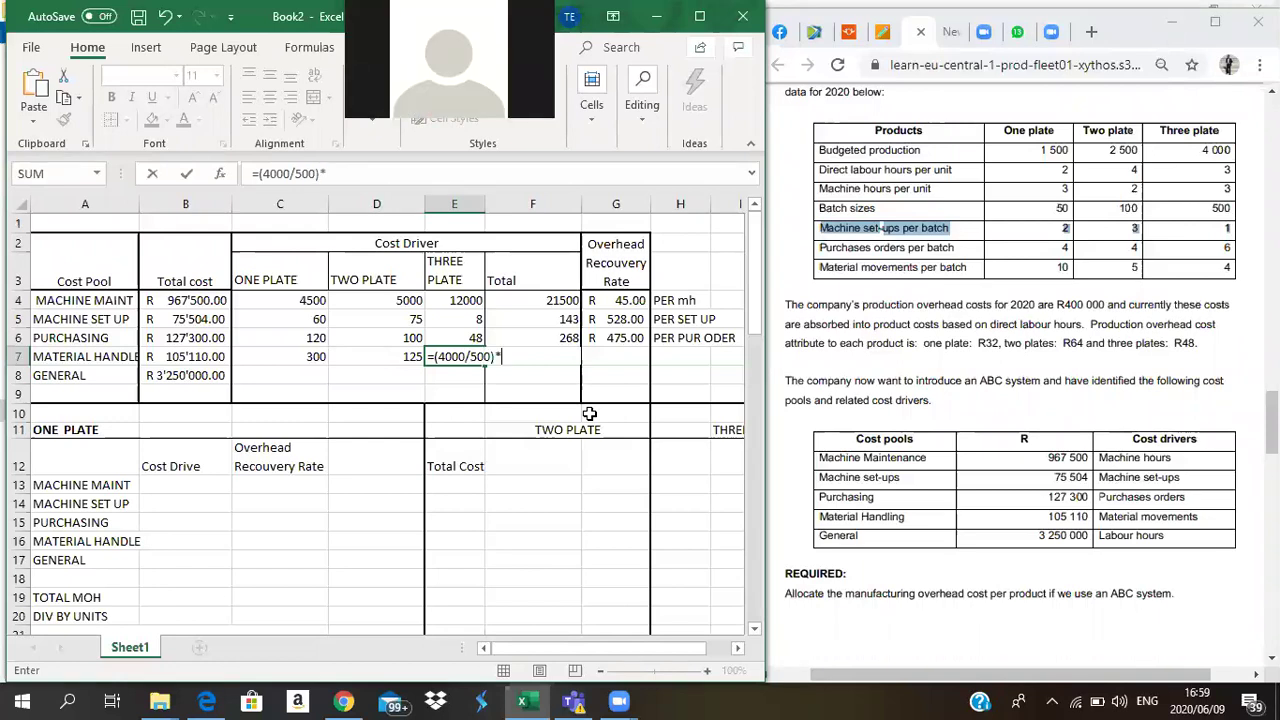
pyautogui.write('4')
pyautogui.press('Return')
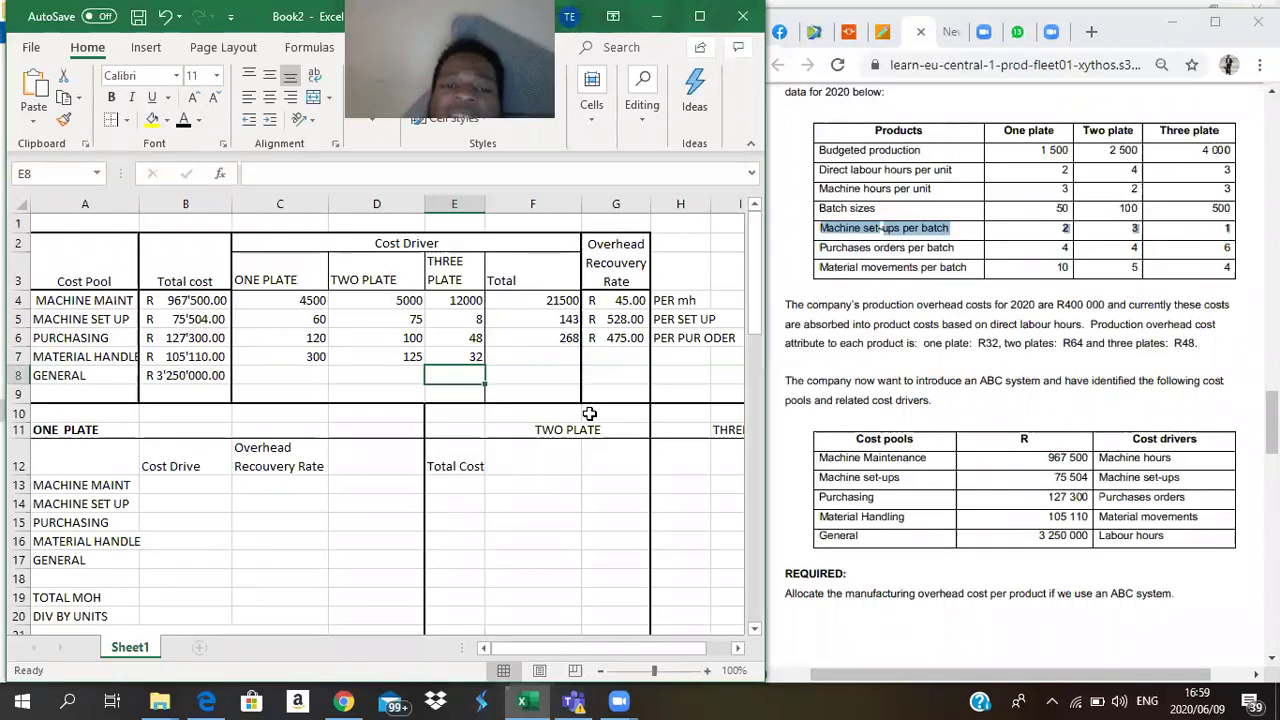
# - Total the material movements of all three products in cell F7 with the formula =C7+D7+E7
pyautogui.click(510, 361)
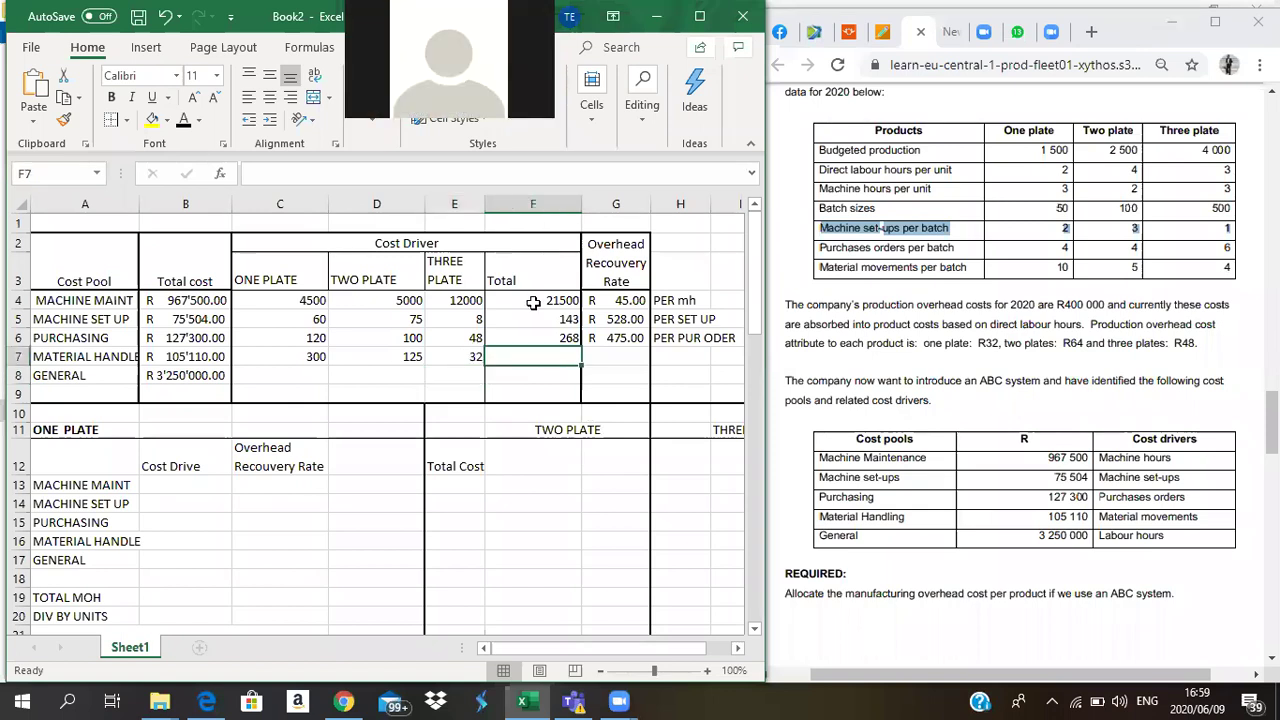
pyautogui.write('=')
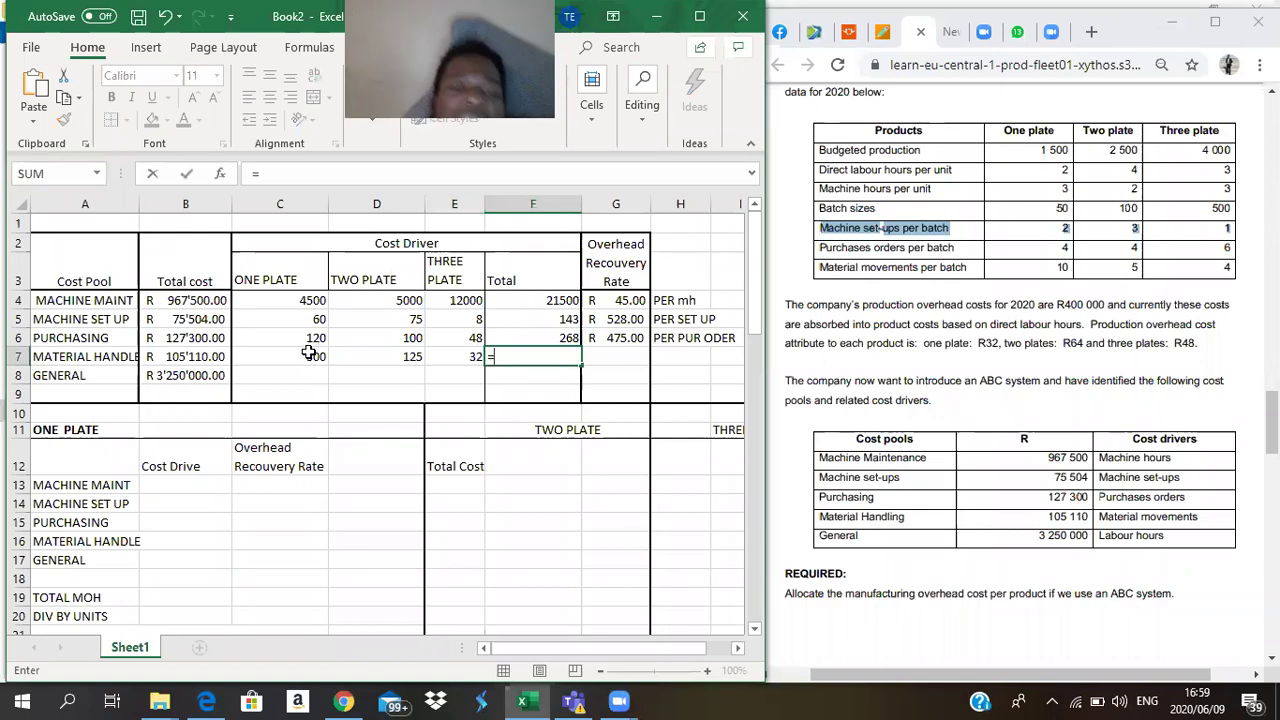
pyautogui.click(309, 354)
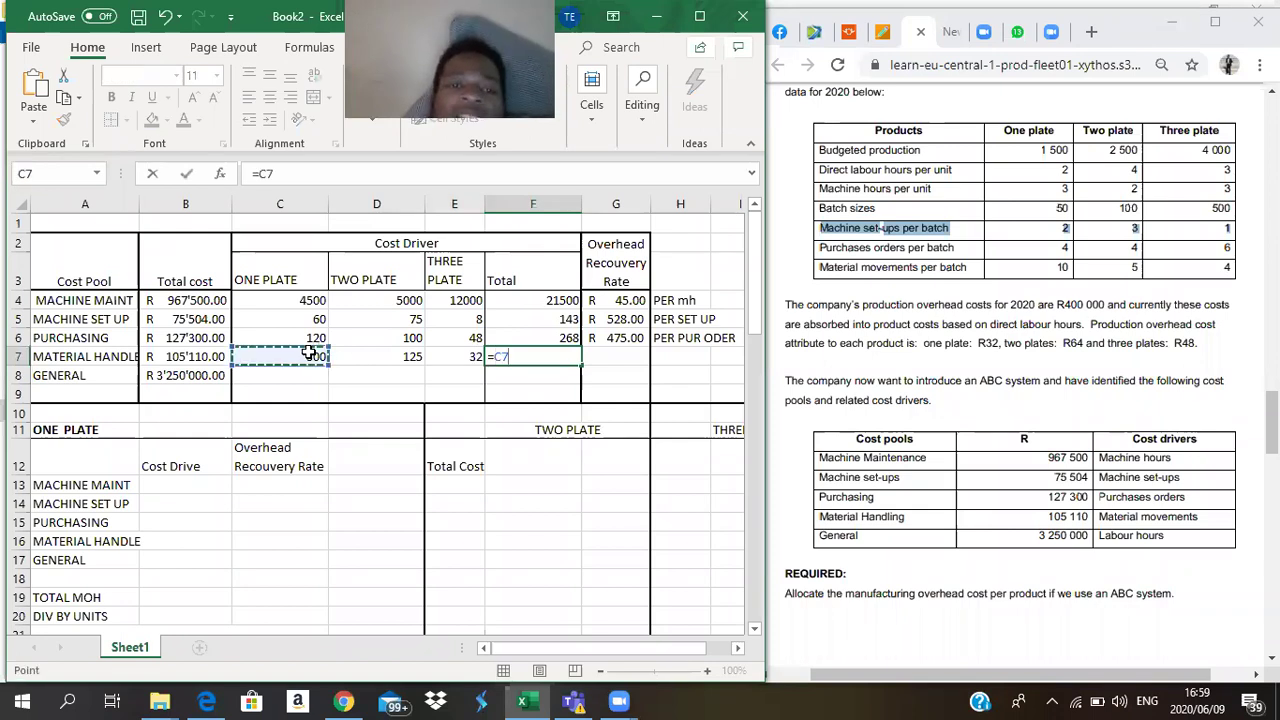
pyautogui.write('+')
pyautogui.click(348, 358)
pyautogui.write('+')
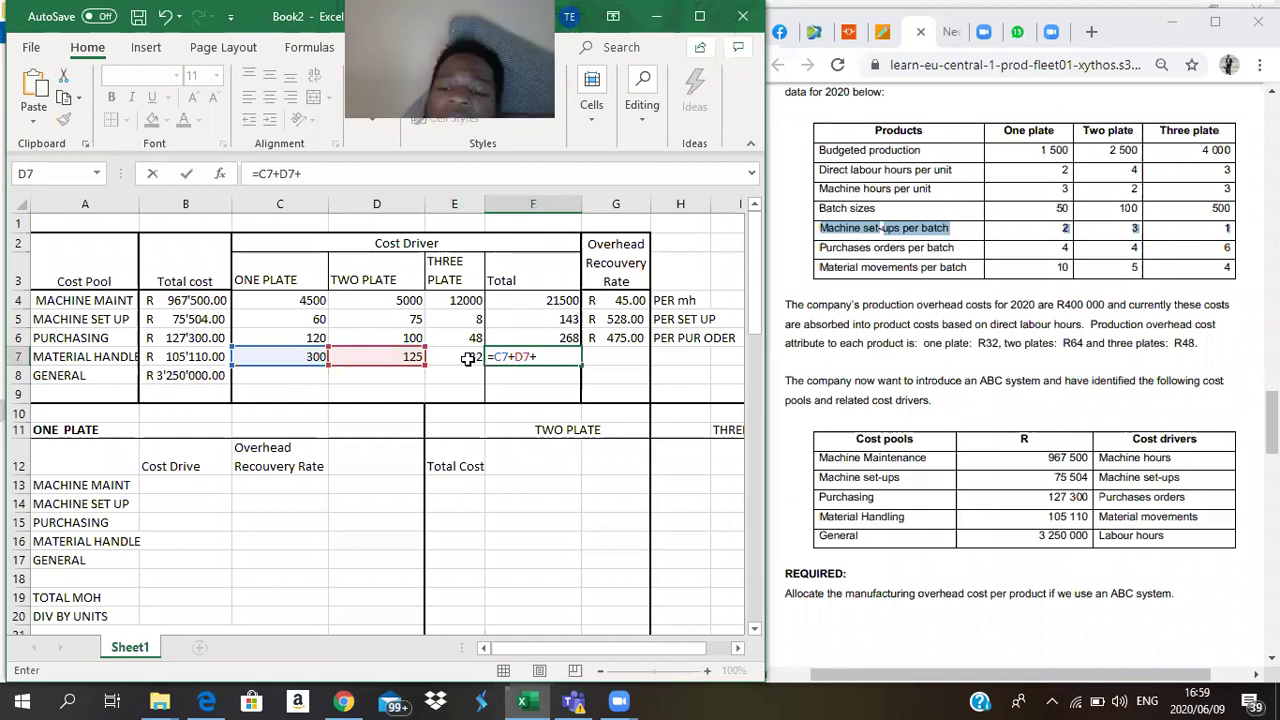
pyautogui.write('E7')
pyautogui.press('Return')
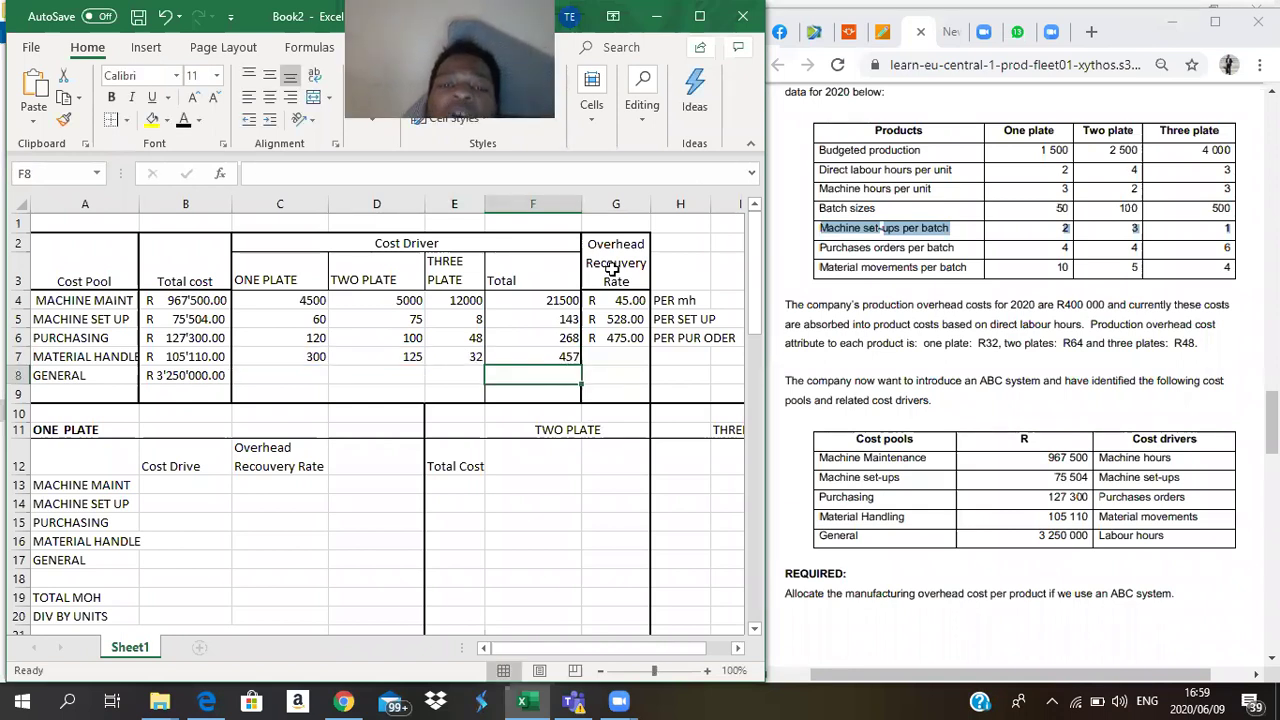
# - Calculate the material handling recovery rate in cell G7 by dividing the total cost in B7 by the total movements in F7
pyautogui.click(186, 357)
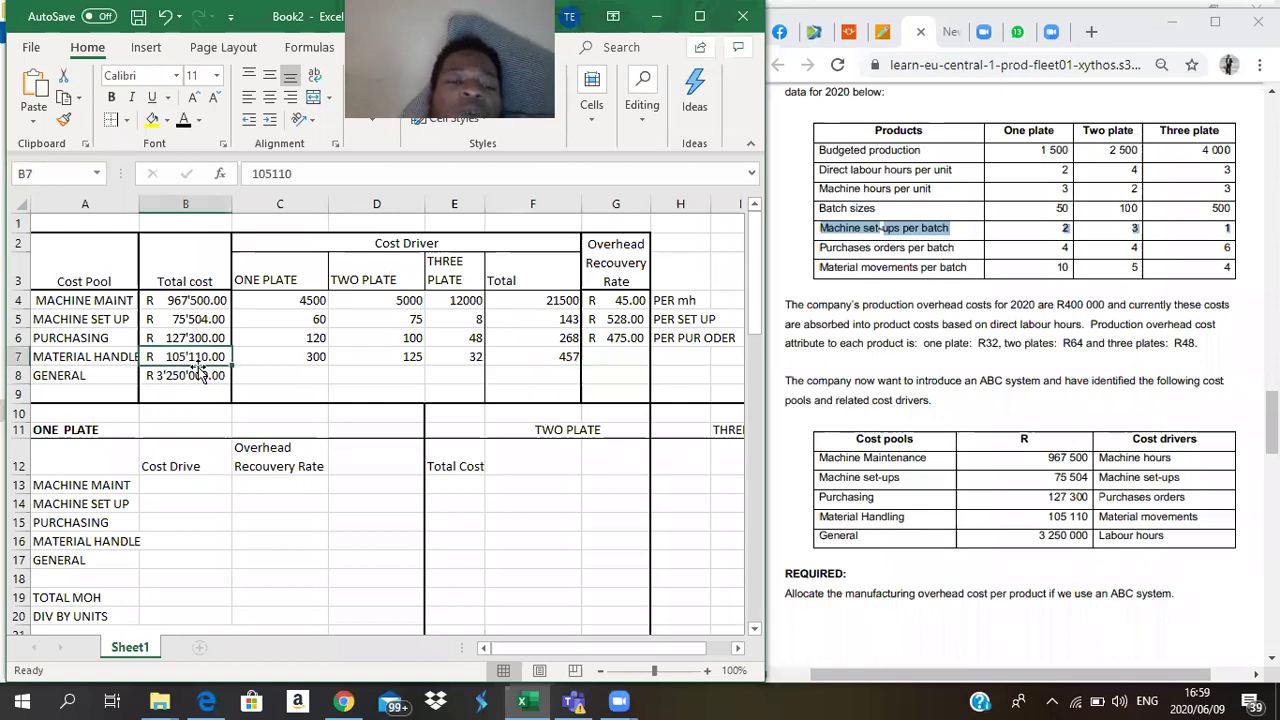
pyautogui.click(578, 357)
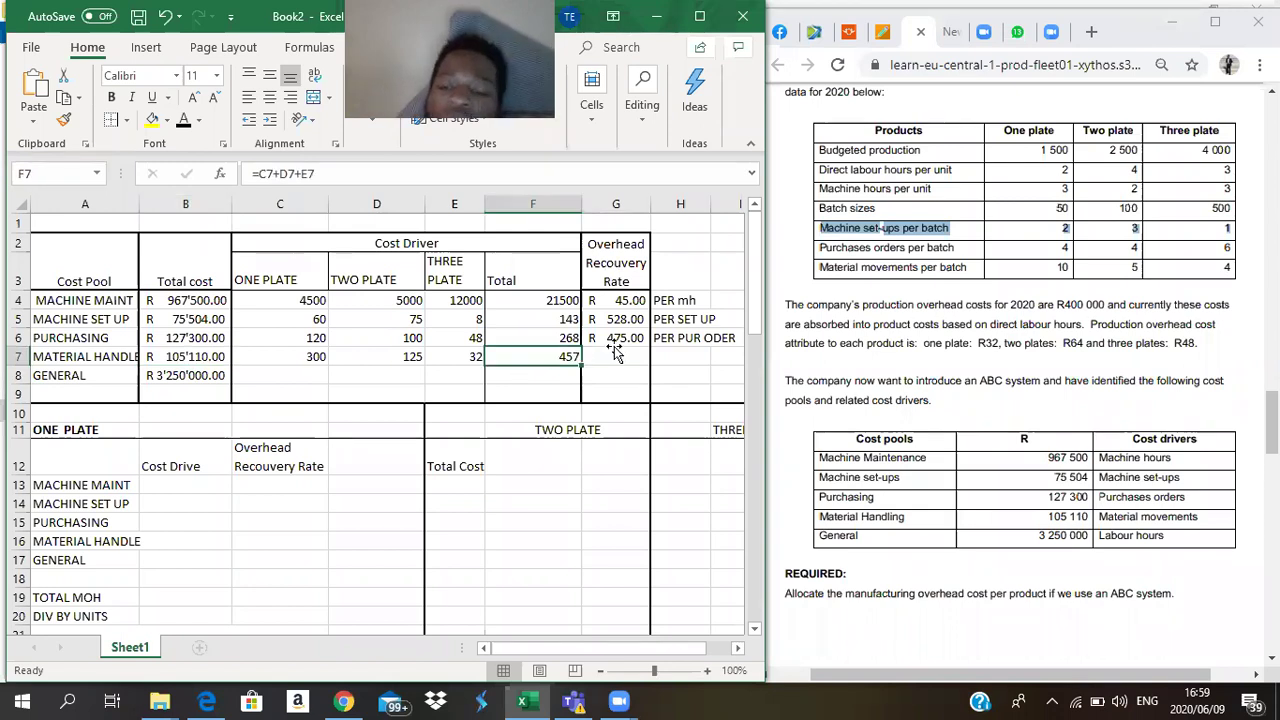
pyautogui.click(615, 352)
pyautogui.write('=')
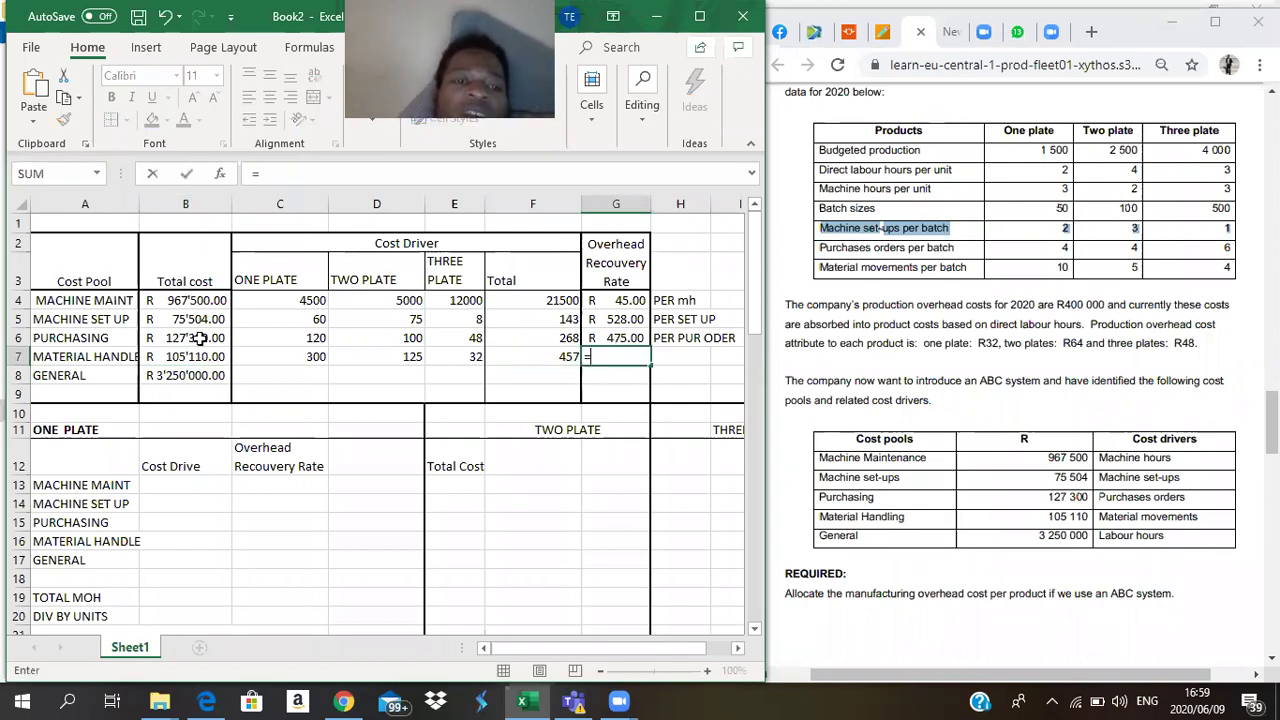
pyautogui.click(185, 357)
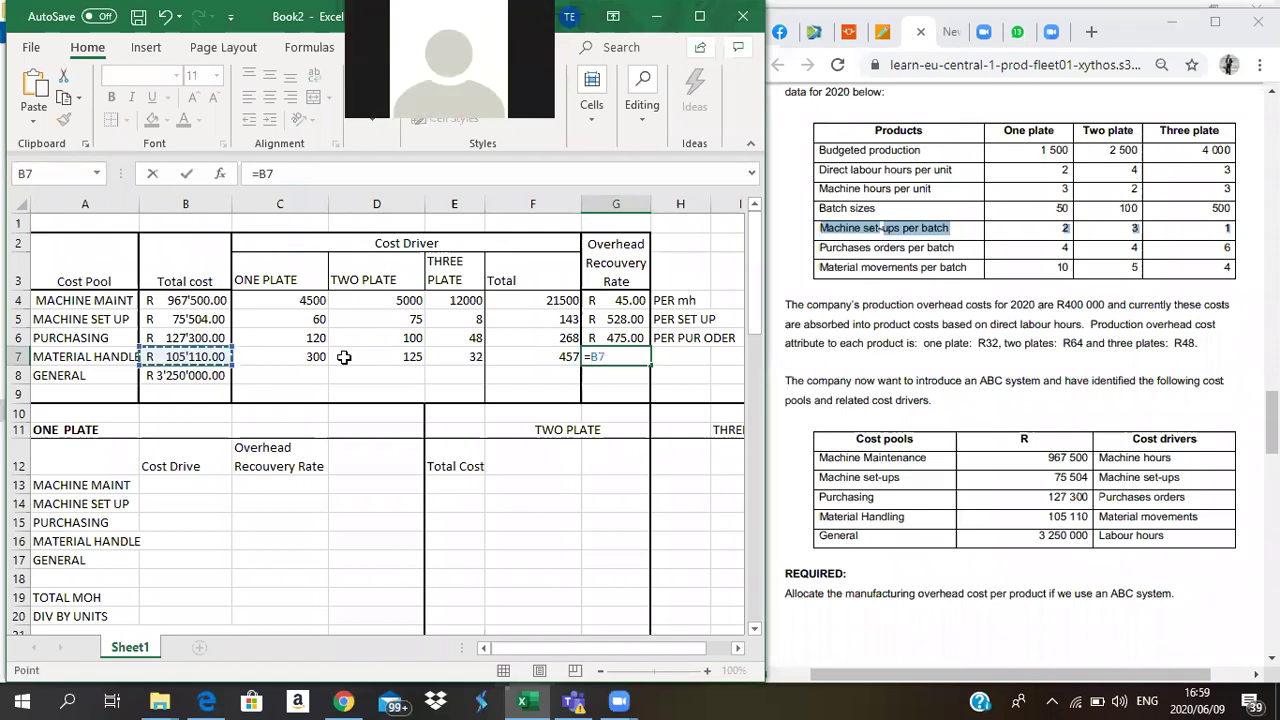
pyautogui.write('/')
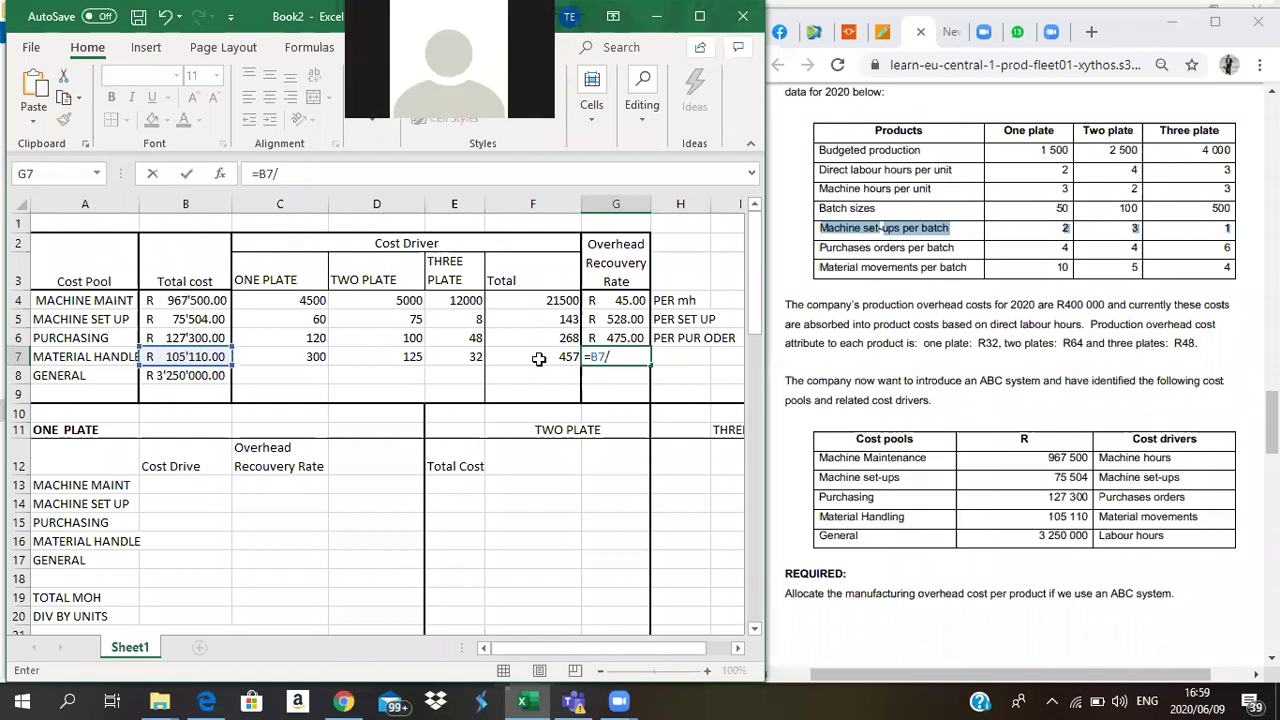
pyautogui.click(538, 359)
pyautogui.press('Return')
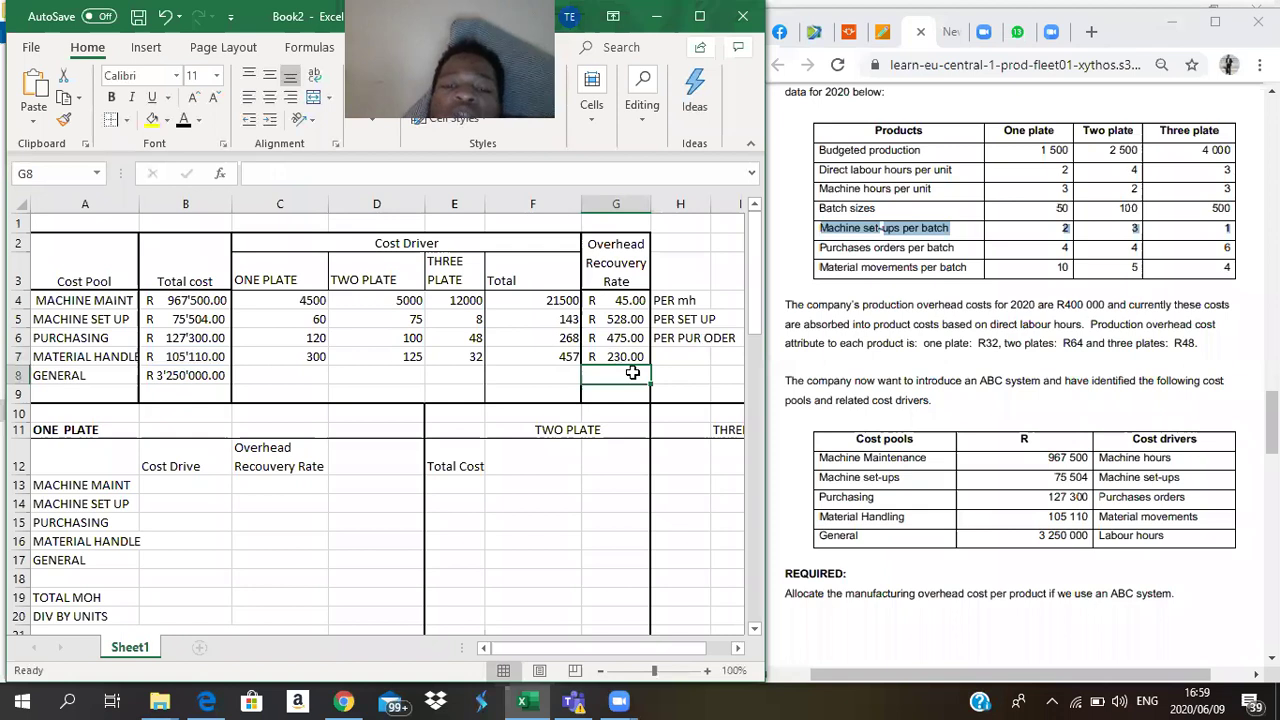
# - Label the material handling recovery rate in cell H7 with the unit PER MOVE, checking the cost driver in the question
pyautogui.click(684, 352)
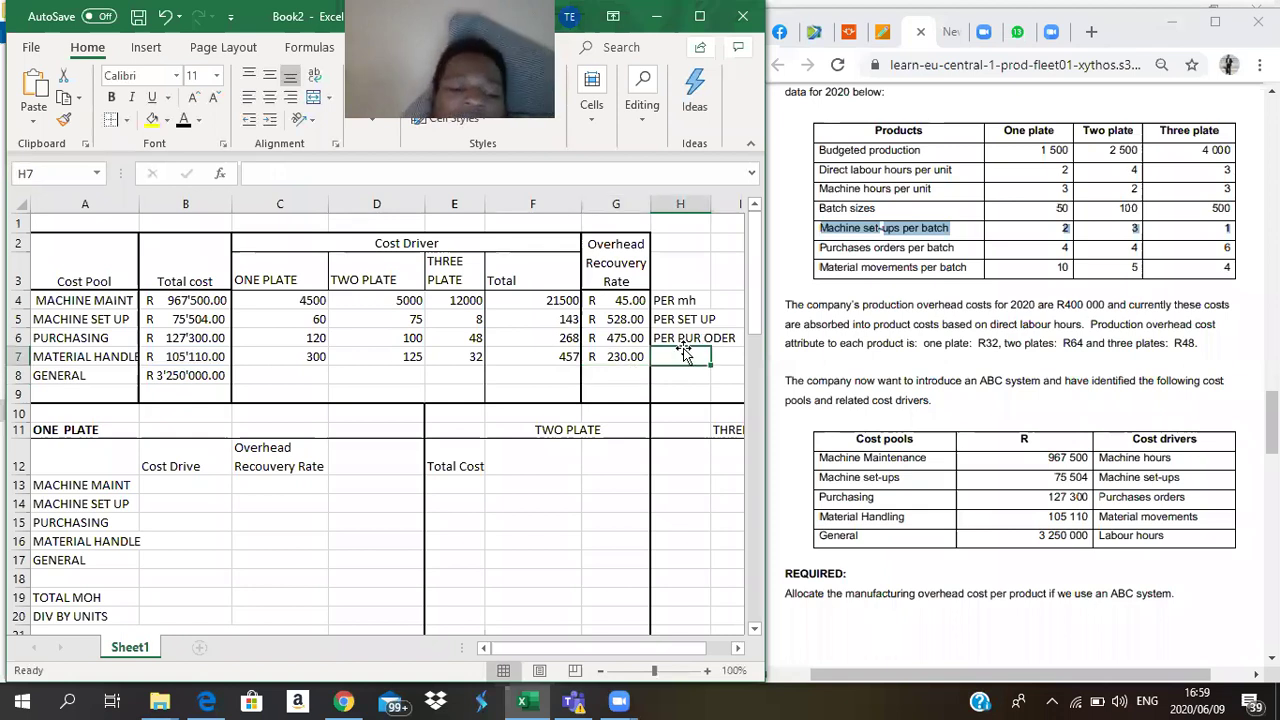
pyautogui.write('PER')
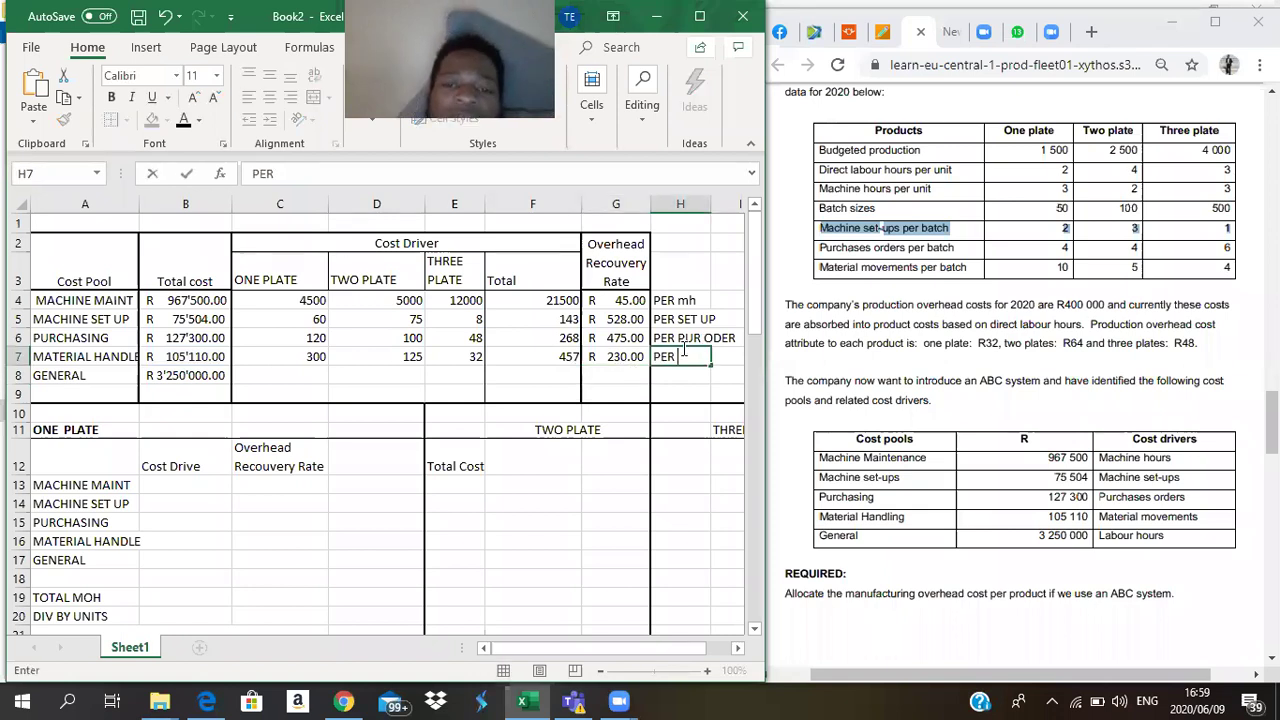
pyautogui.write(' MOVE')
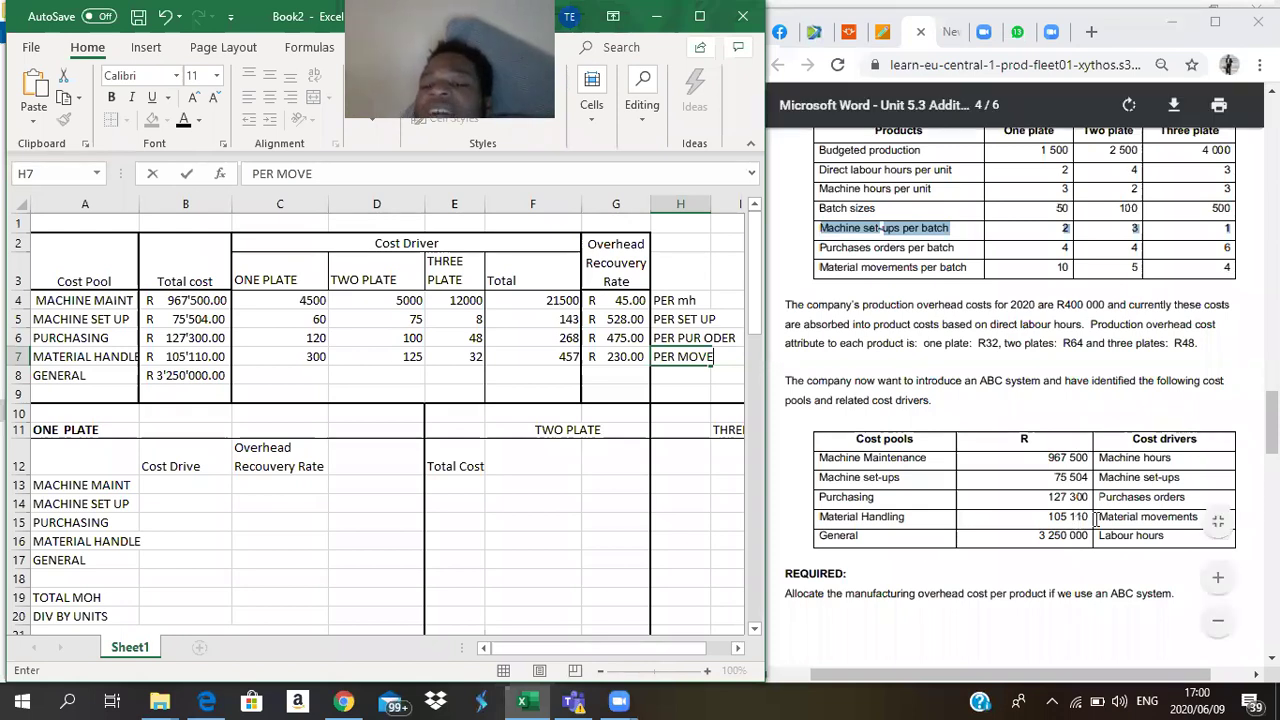
pyautogui.moveTo(1097, 519); pyautogui.dragTo(1208, 517)
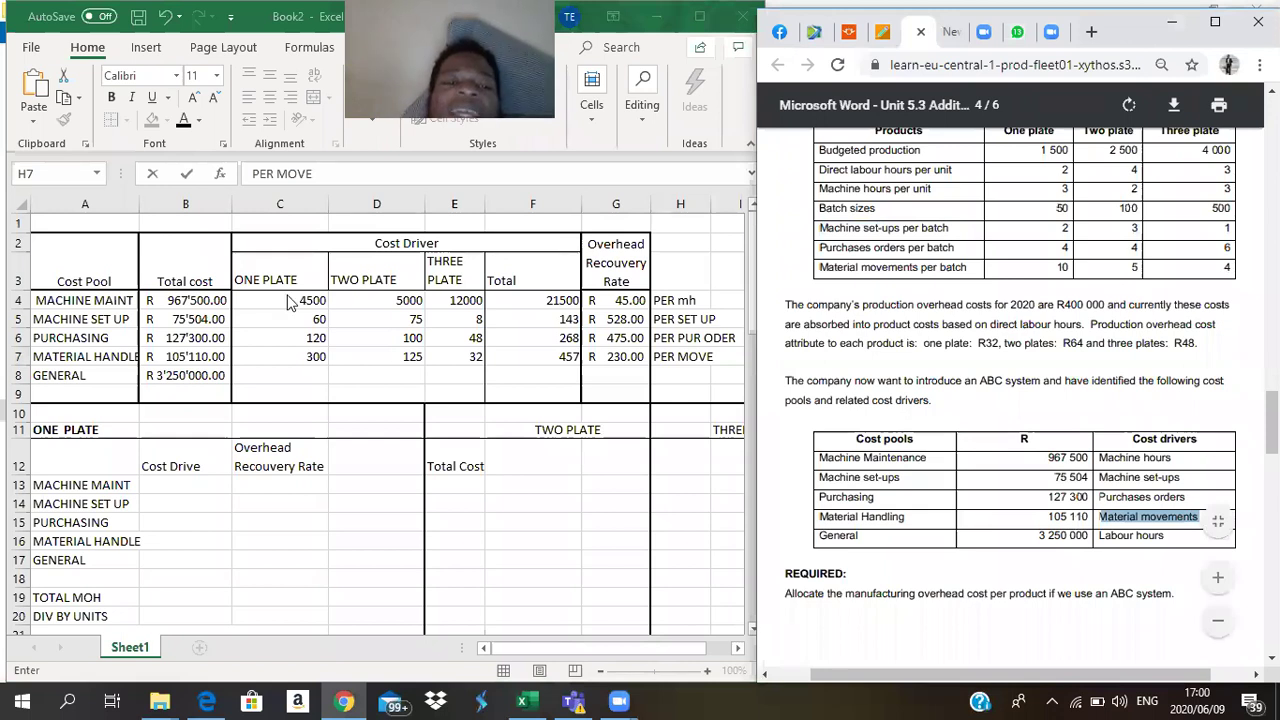
pyautogui.click(366, 279)
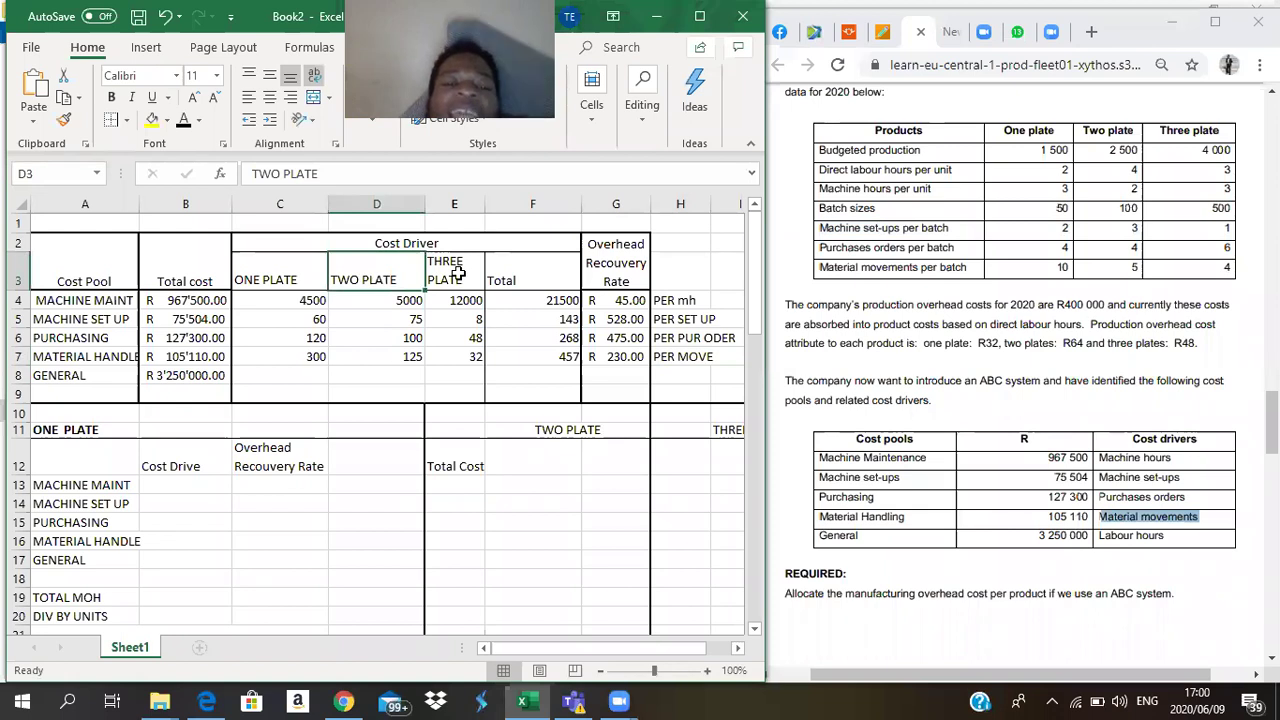
# - Review the material handling formulas for the one, two and three plate products in cells C7, D7 and E7
pyautogui.press('Right')
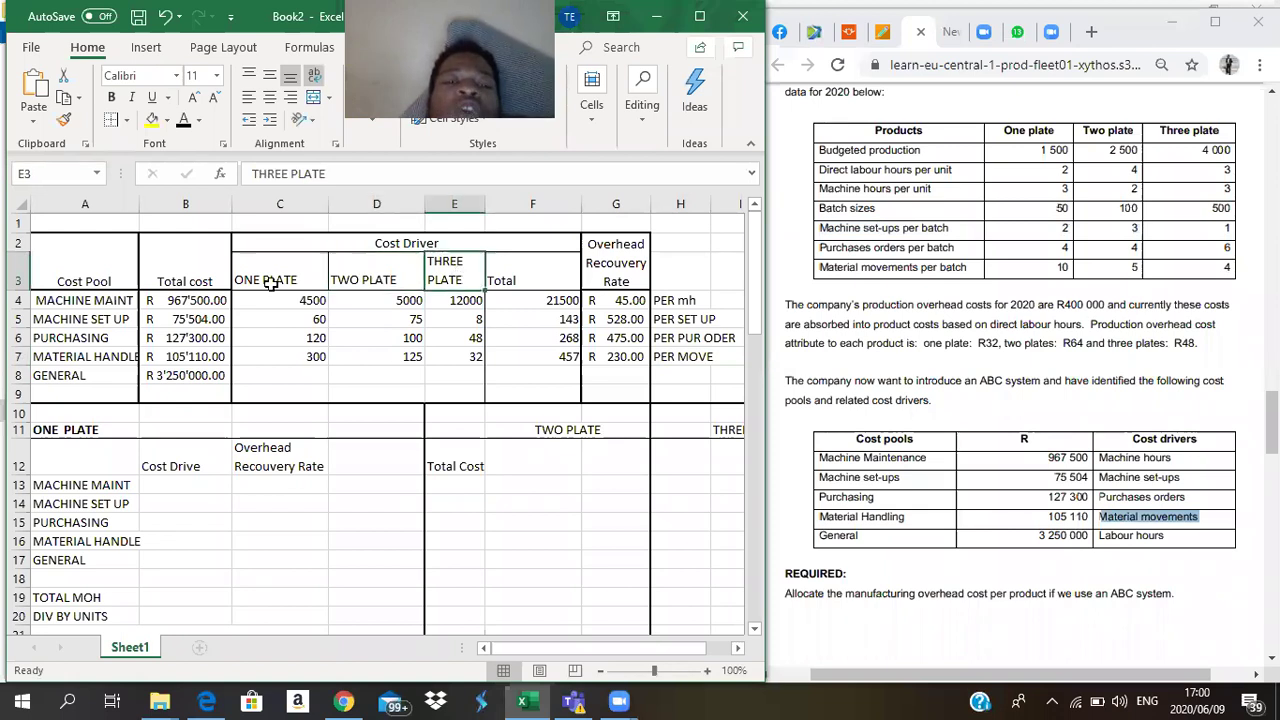
pyautogui.click(535, 271)
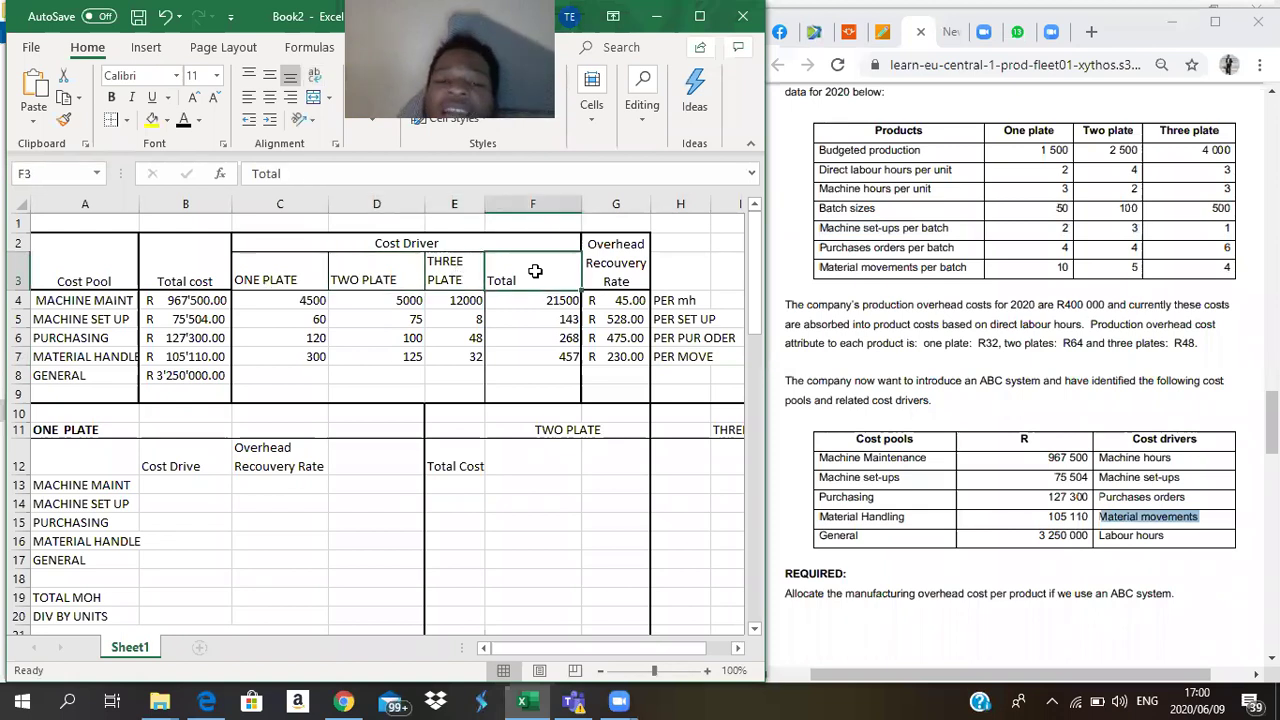
pyautogui.click(286, 356)
pyautogui.write('=(1500/50)*10')
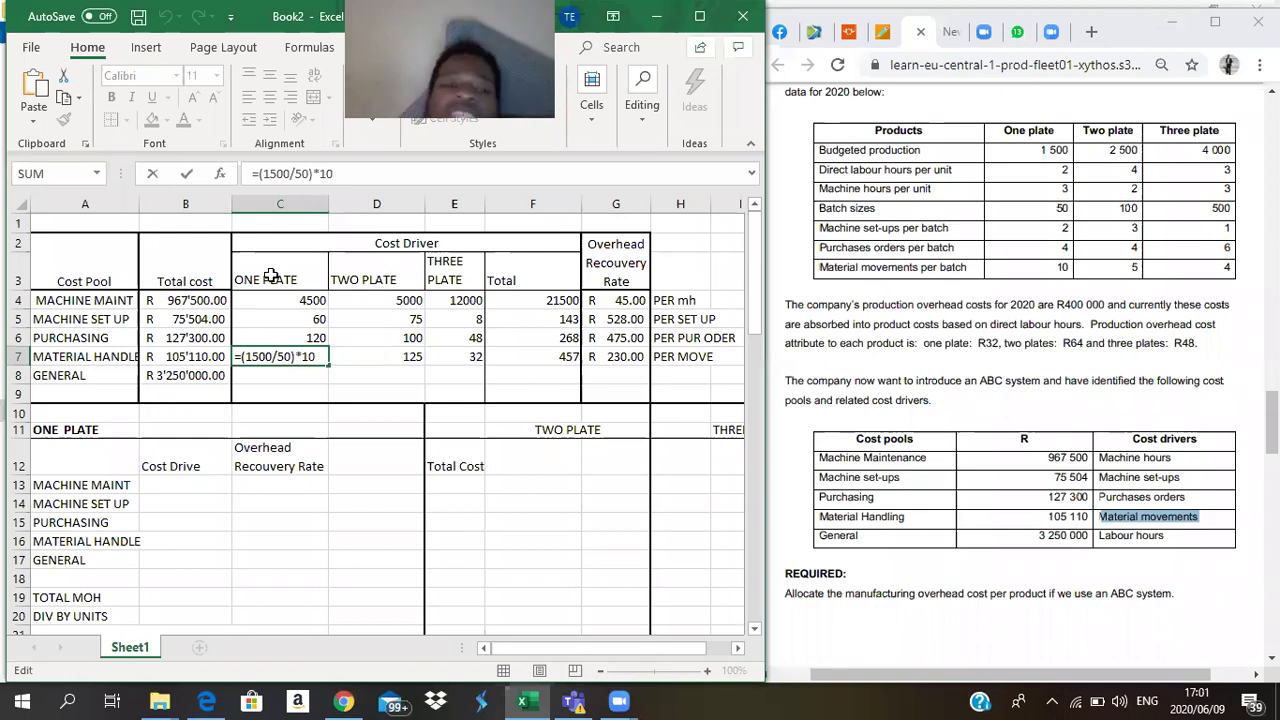
pyautogui.press('Return')
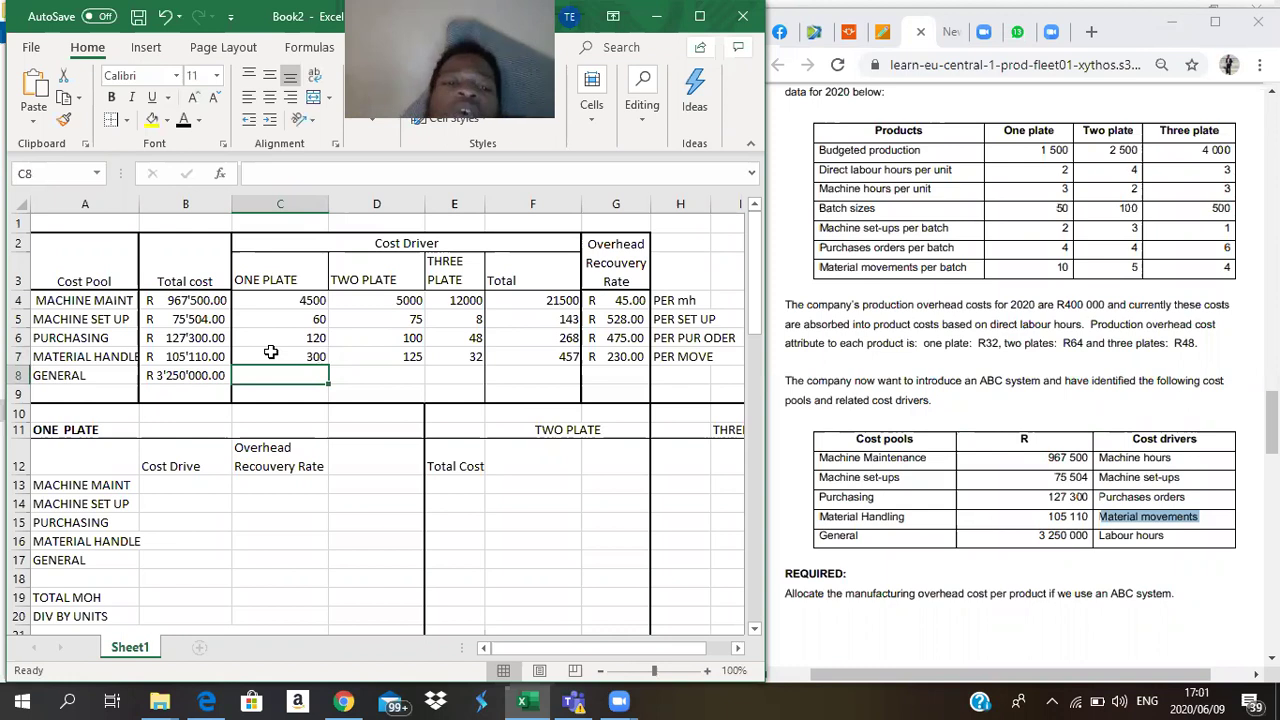
pyautogui.press('Up')
pyautogui.press('Right')
pyautogui.write('=(2500/100)*5')
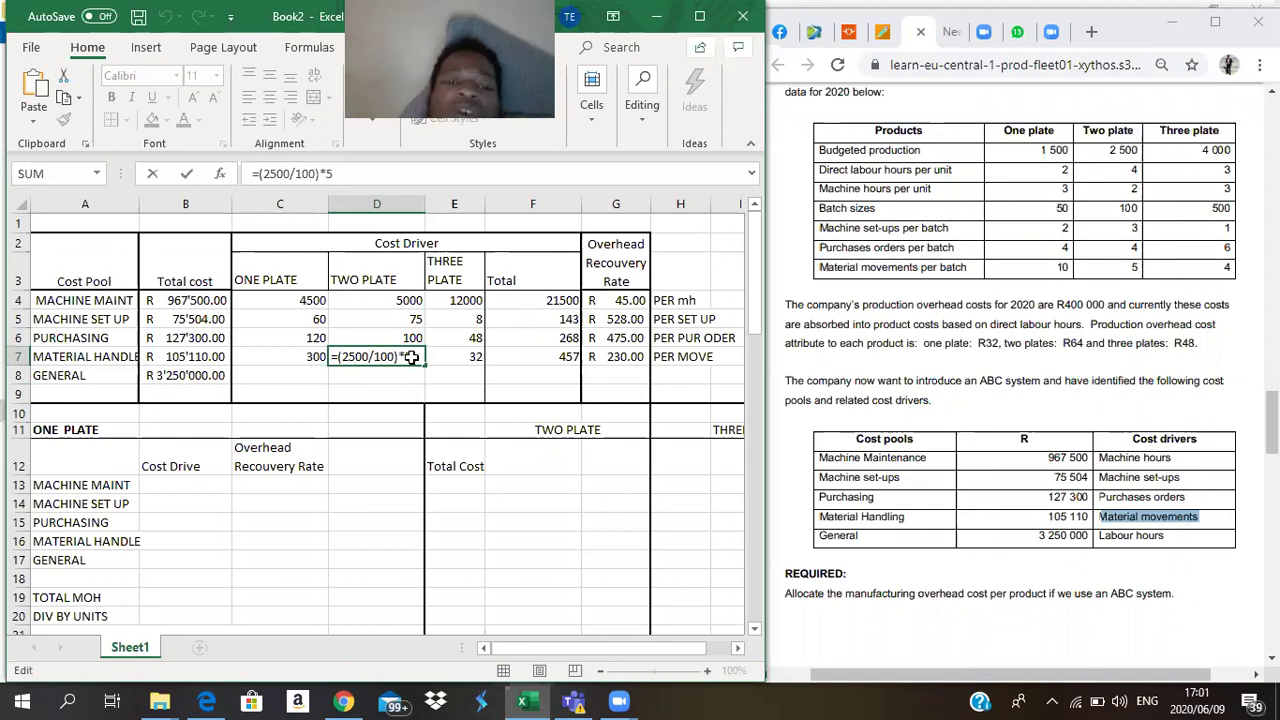
pyautogui.press('Return')
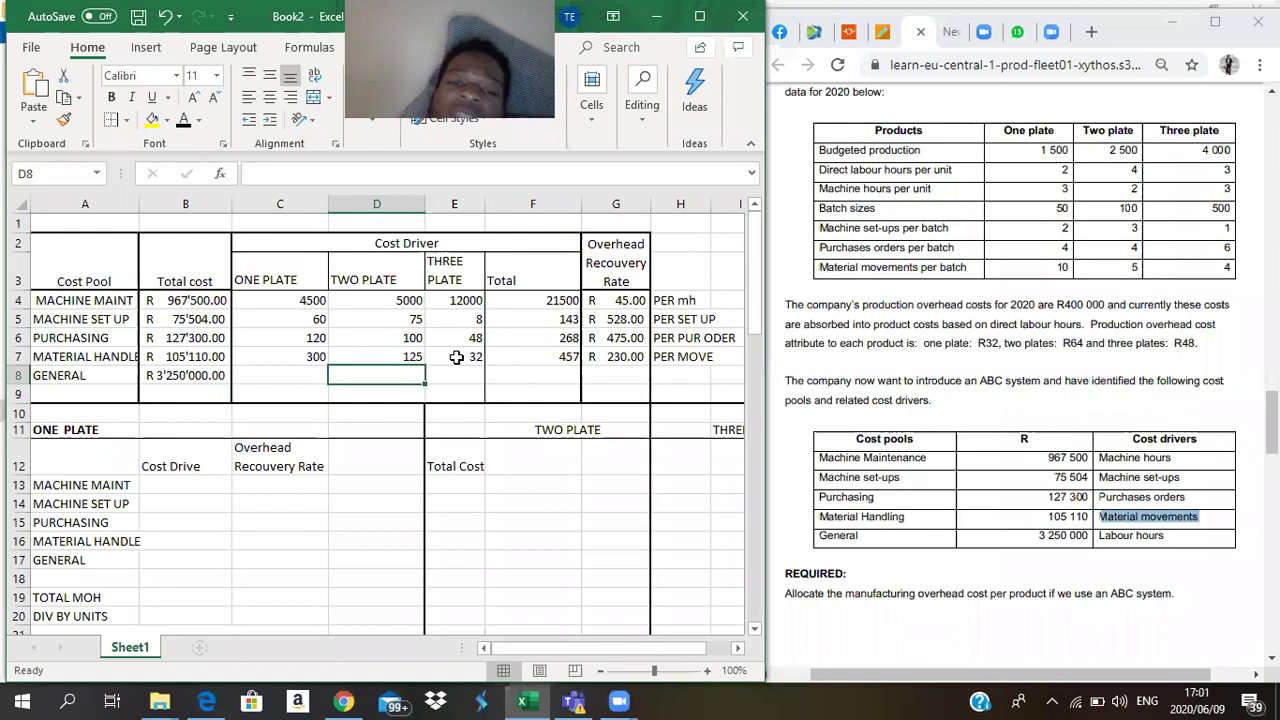
pyautogui.click(459, 359)
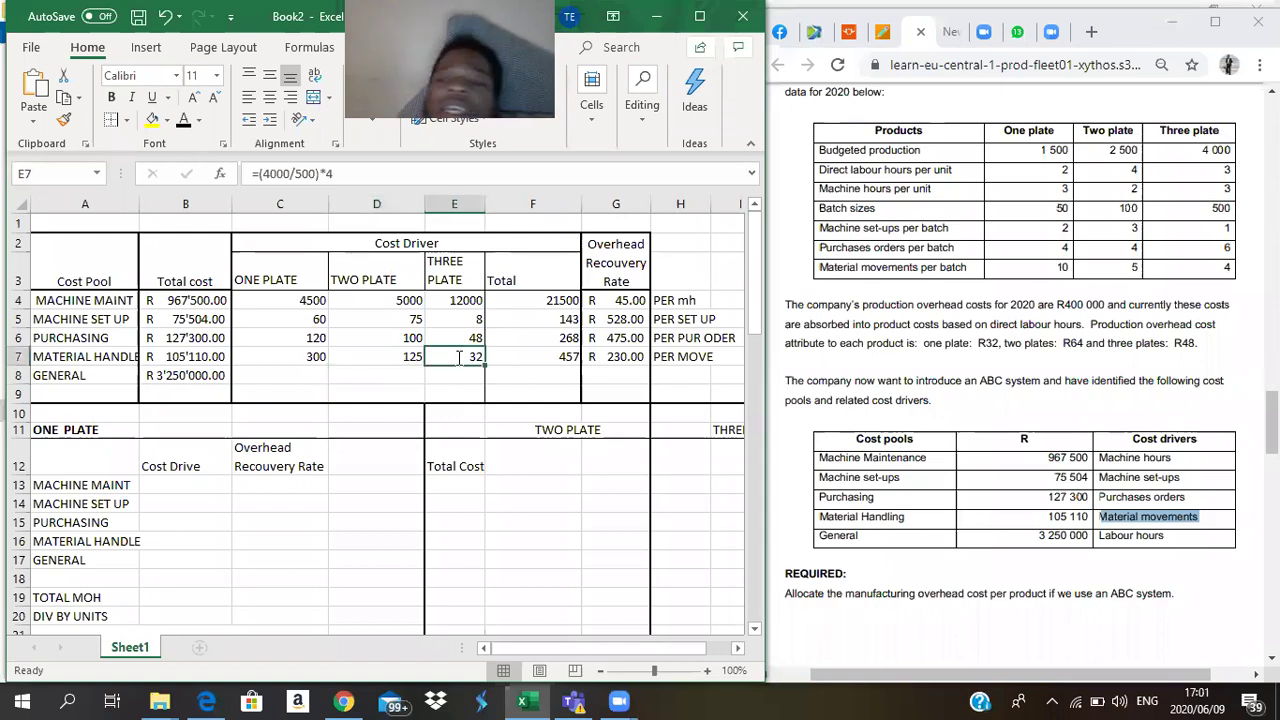
pyautogui.doubleClick(459, 359)
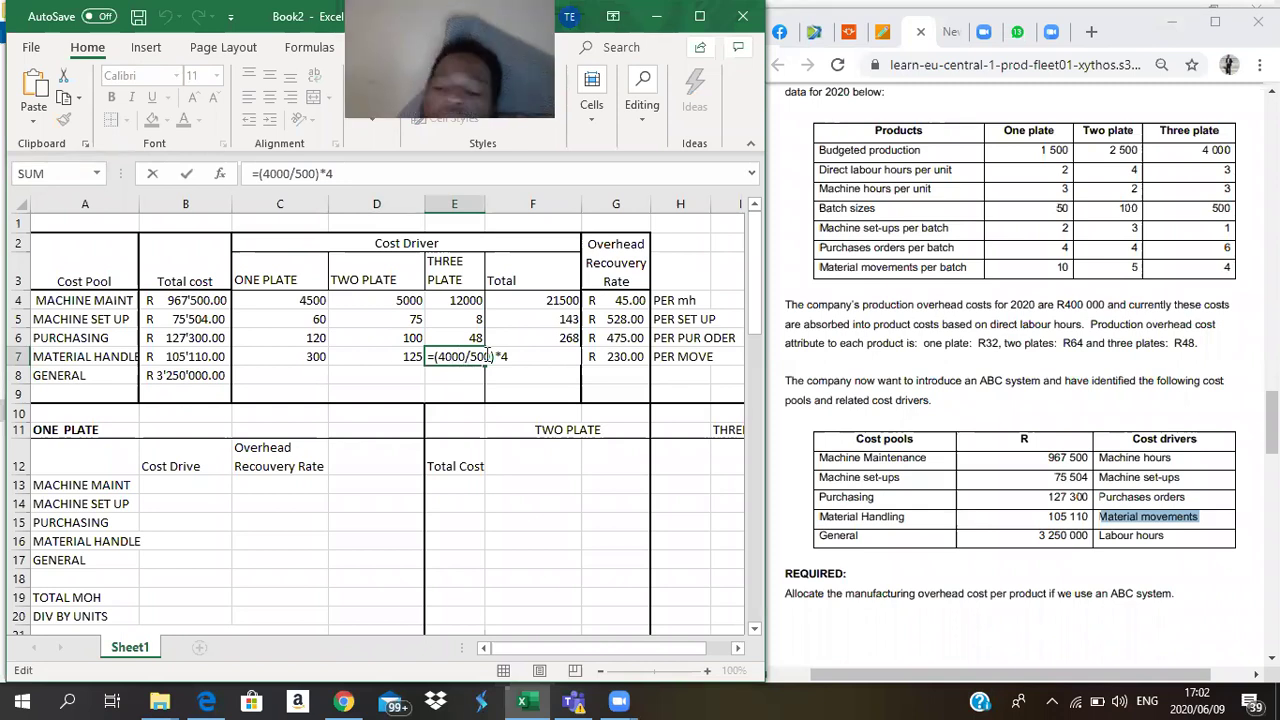
pyautogui.press('Return')
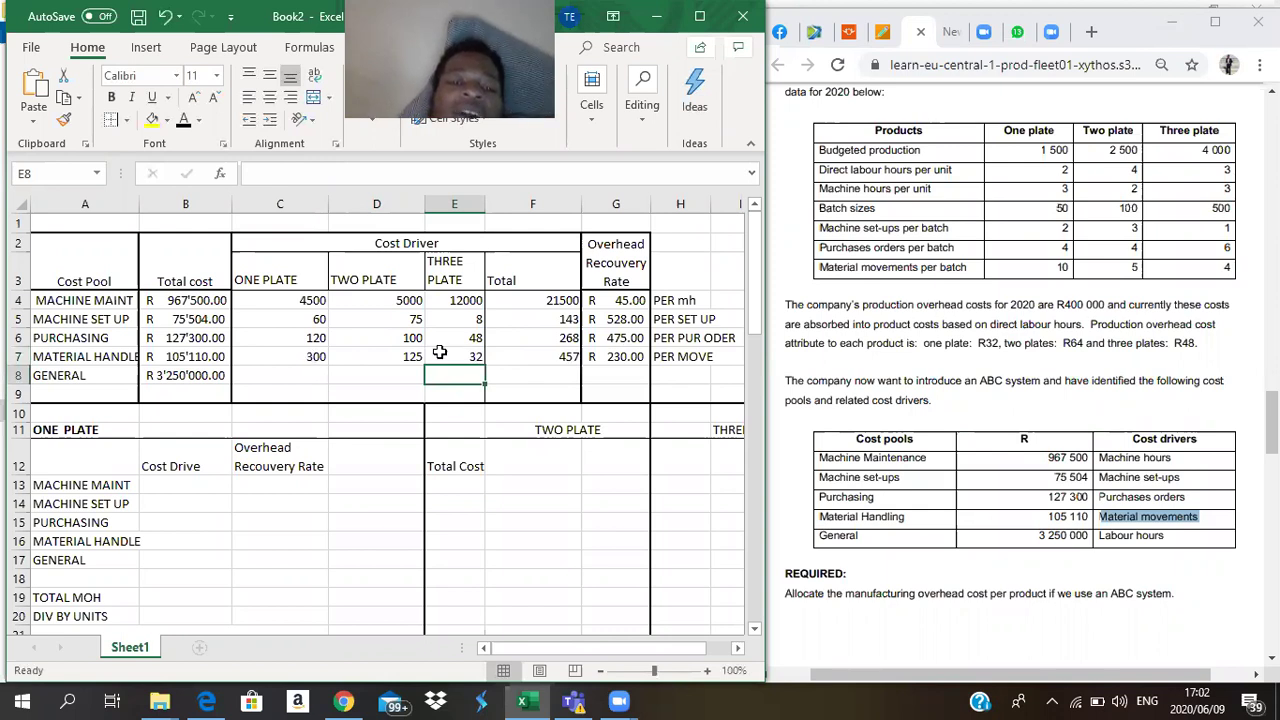
# - Review the material handling total in F7 and the recovery rate formula in G7 against the total cost in B7
pyautogui.doubleClick(508, 350)
pyautogui.click(538, 354)
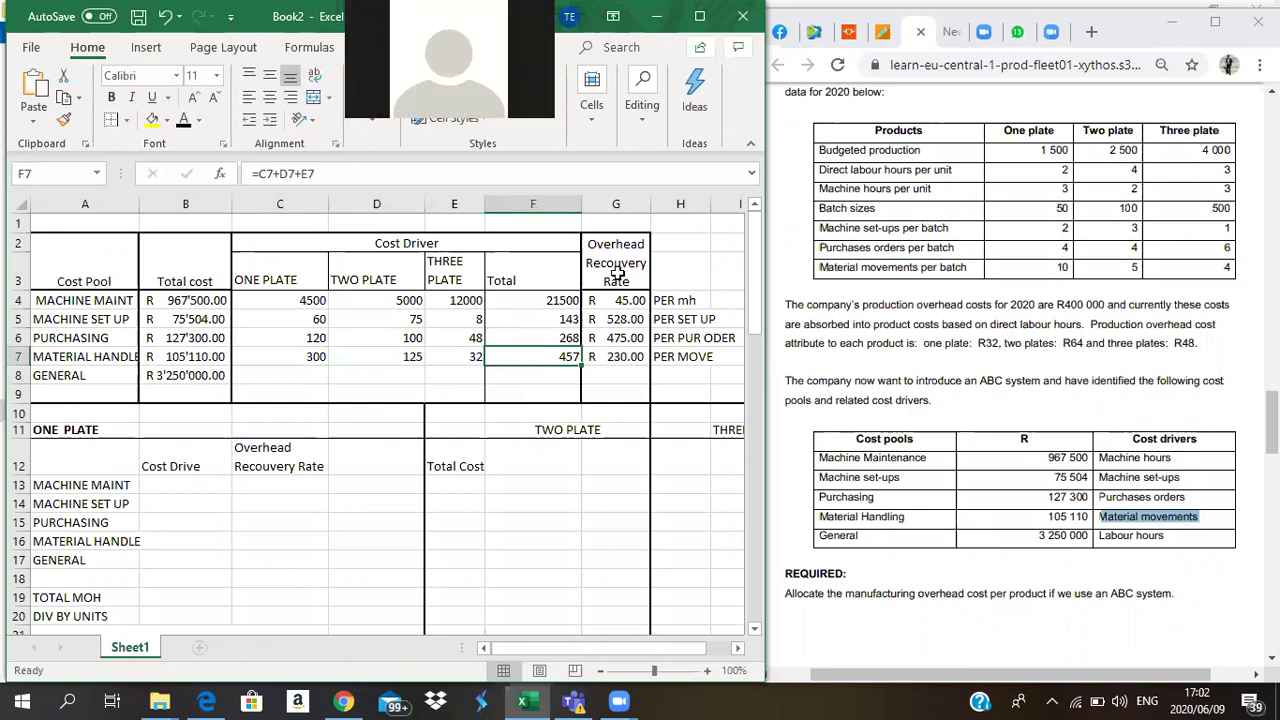
pyautogui.click(618, 356)
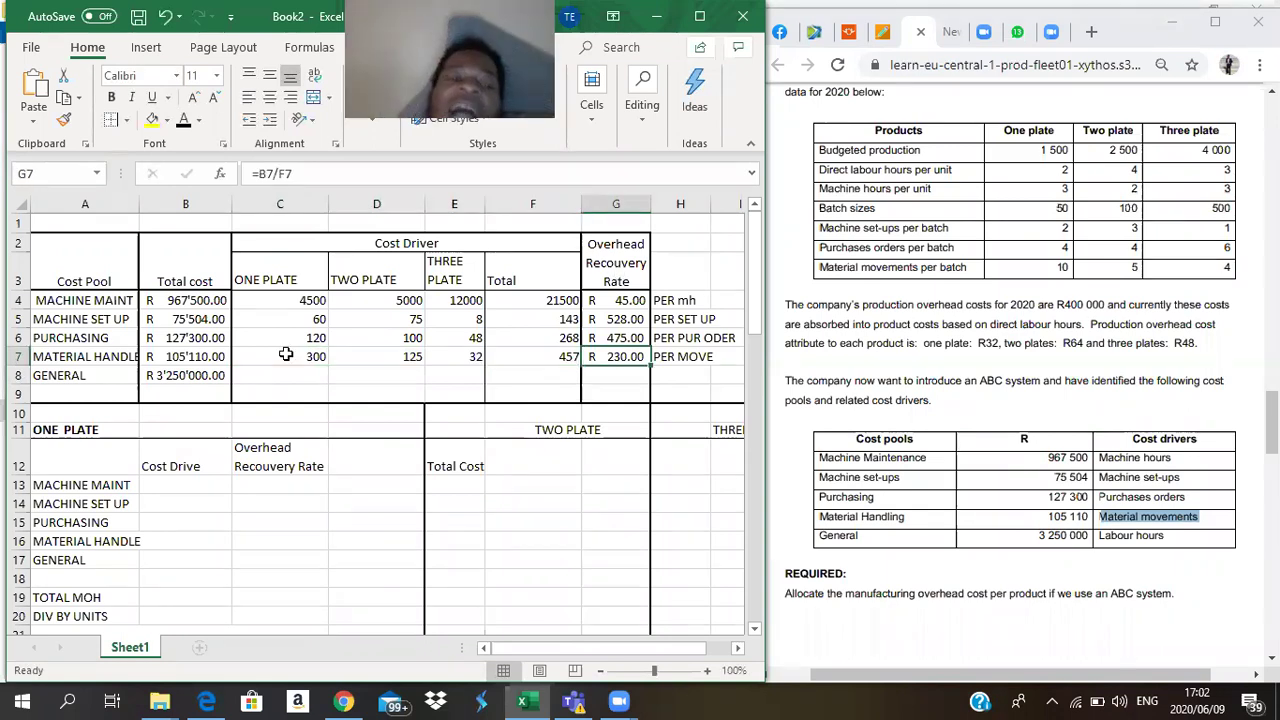
pyautogui.press('Left')
pyautogui.press('Left')
pyautogui.press('Left')
pyautogui.press('Left')
pyautogui.press('Left')
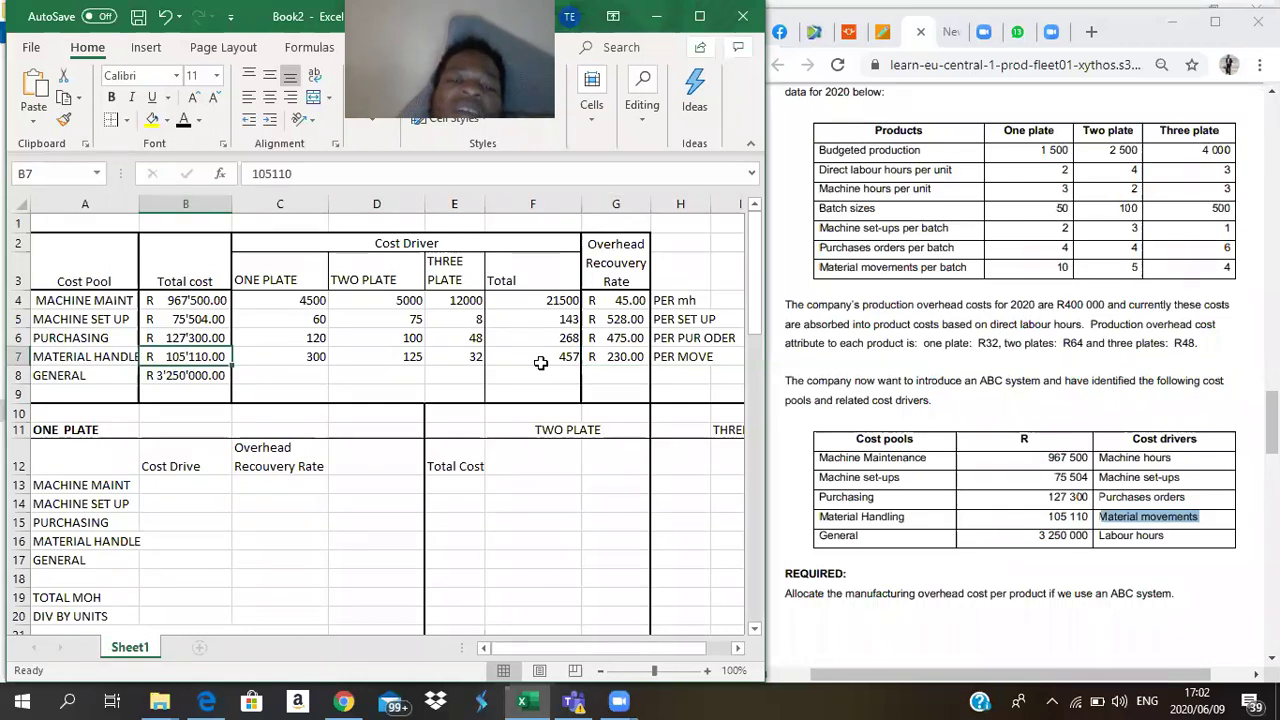
pyautogui.click(541, 364)
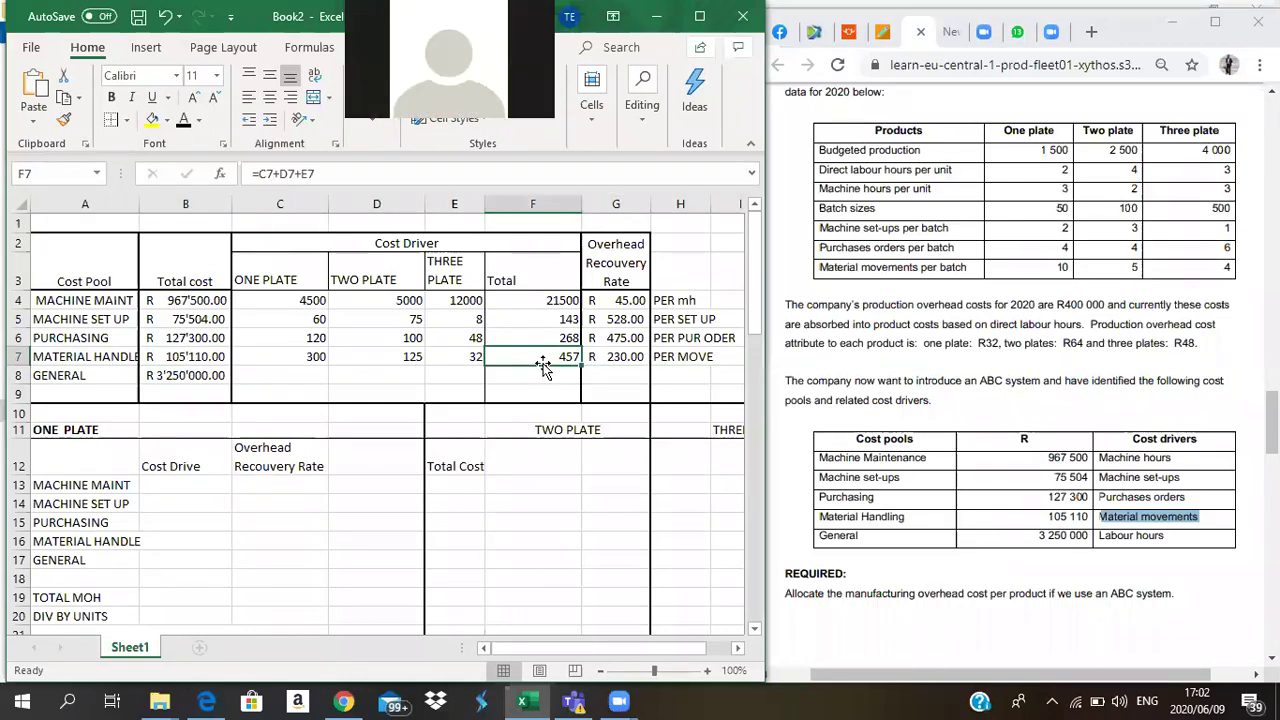
pyautogui.click(625, 357)
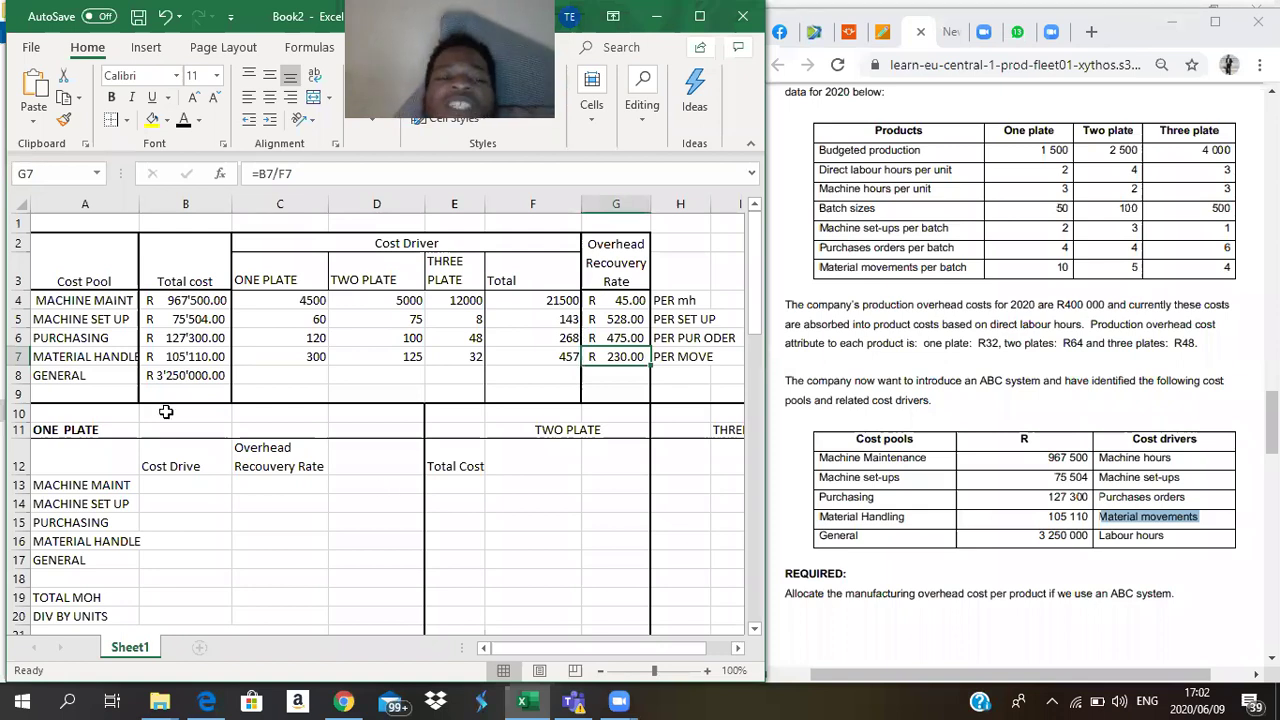
# - Check the cost driver for the GENERAL row and highlight the direct labour hours per unit row in the question's product table
pyautogui.click(70, 375)
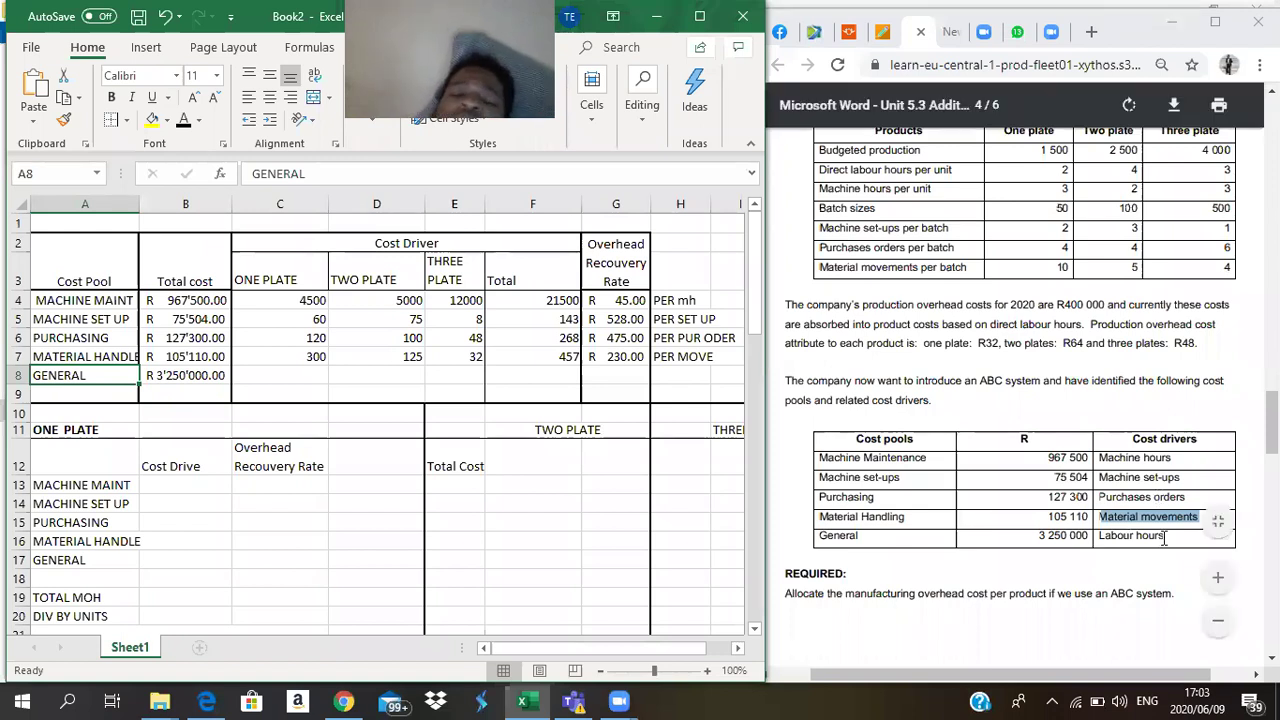
pyautogui.click(280, 374)
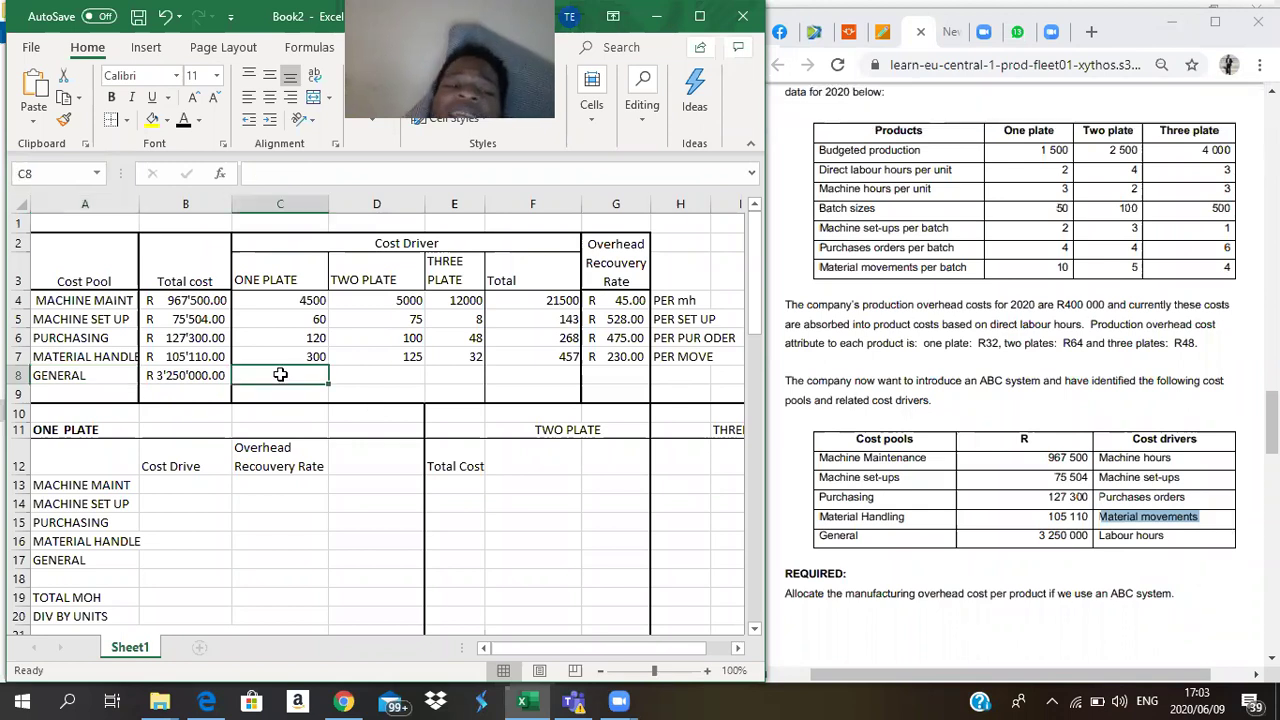
pyautogui.click(365, 377)
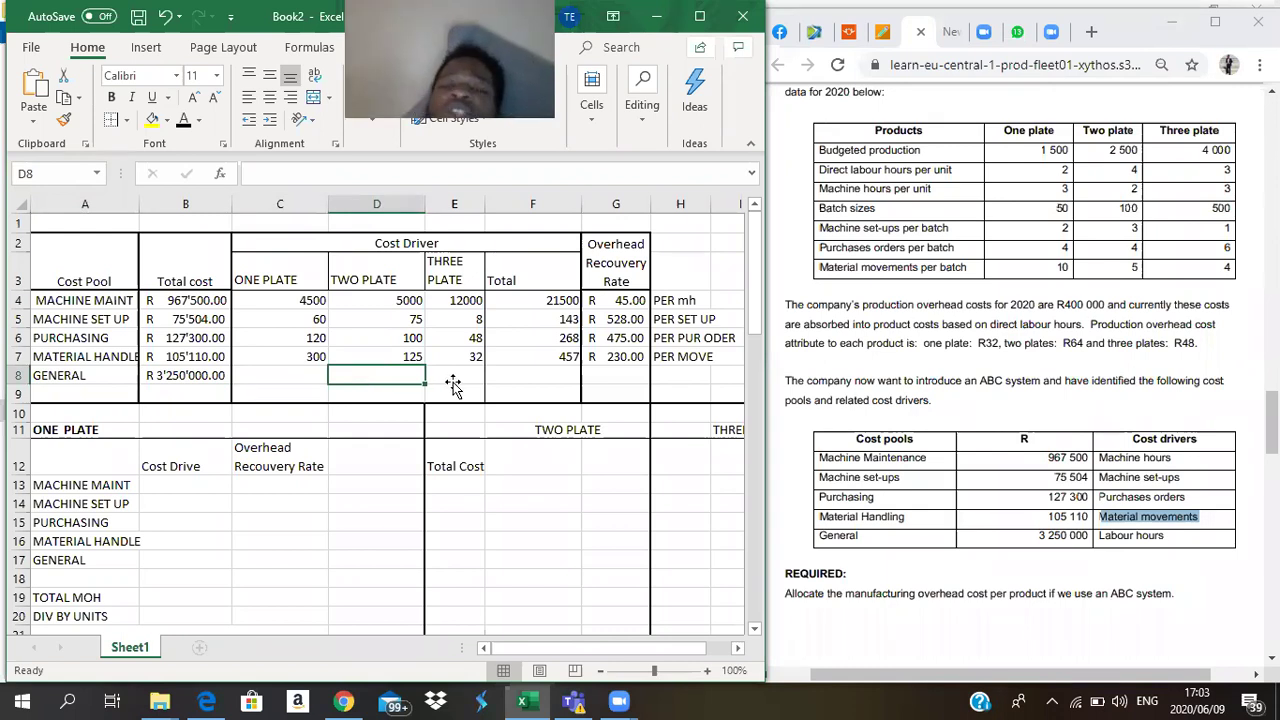
pyautogui.press('Right')
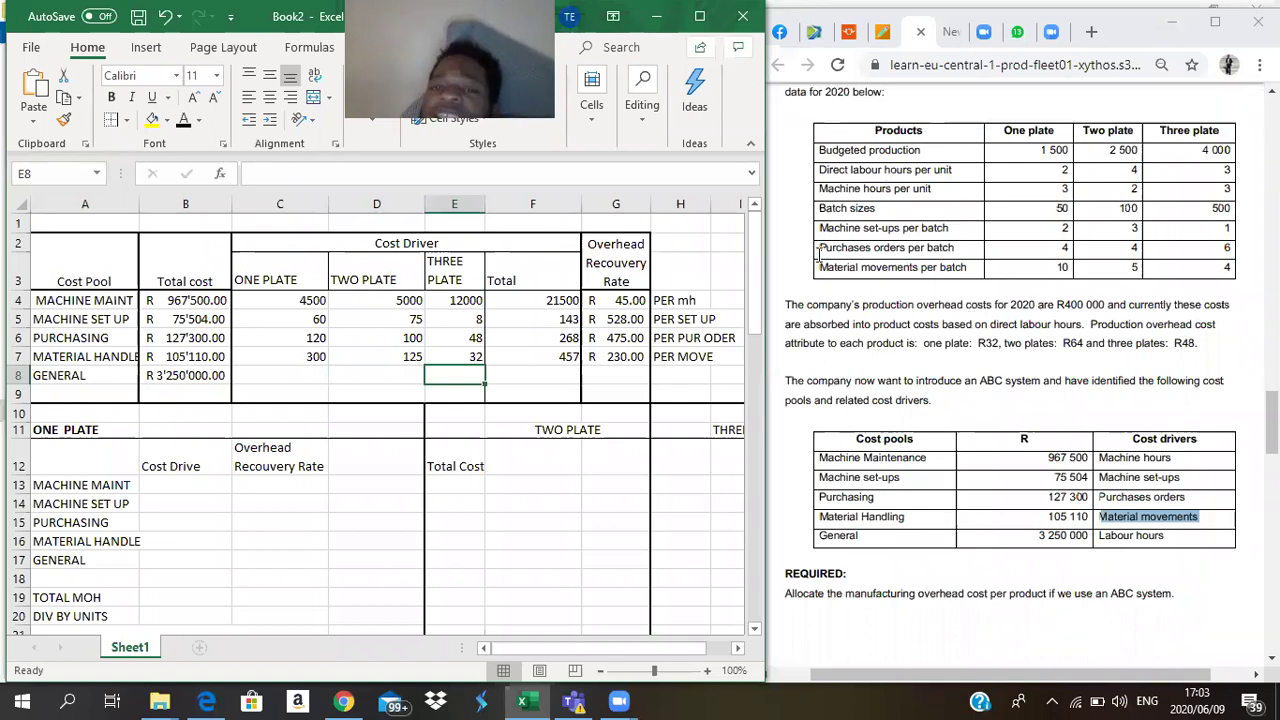
pyautogui.moveTo(821, 171); pyautogui.dragTo(1238, 175)
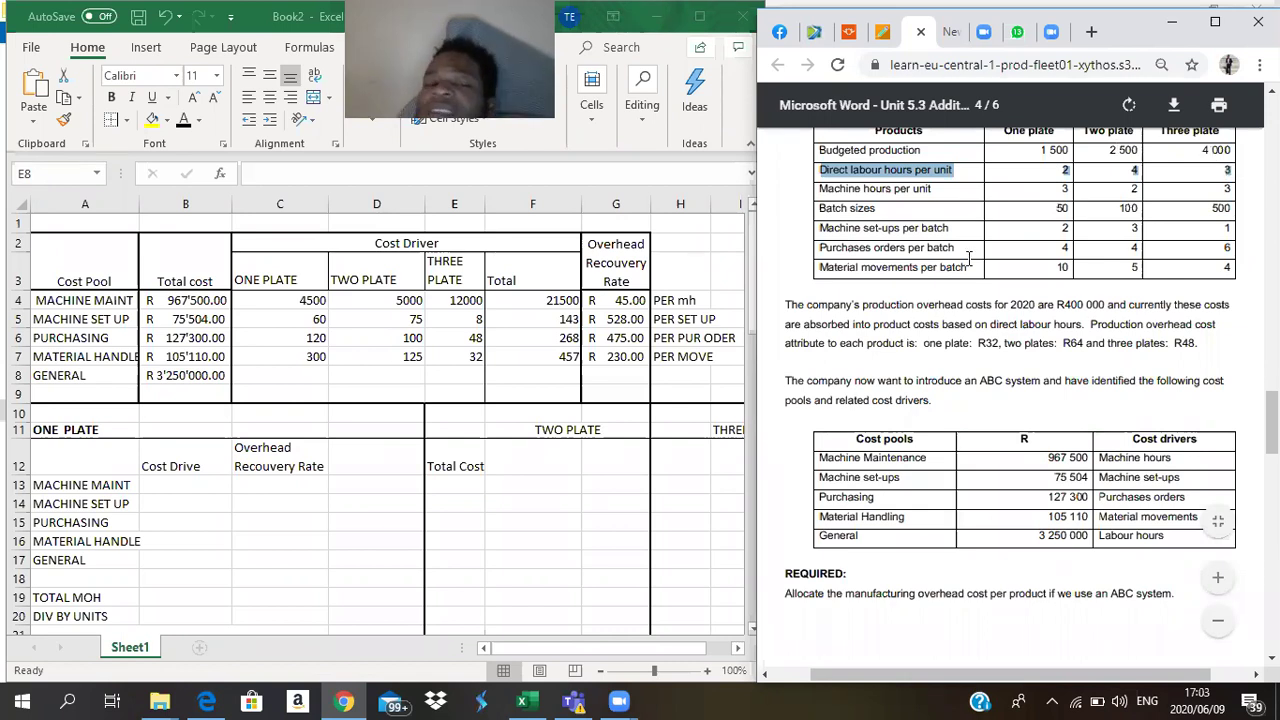
# - Calculate the one plate labour hours for the GENERAL pool in cell C8 with the formula =1500*2
pyautogui.click(289, 374)
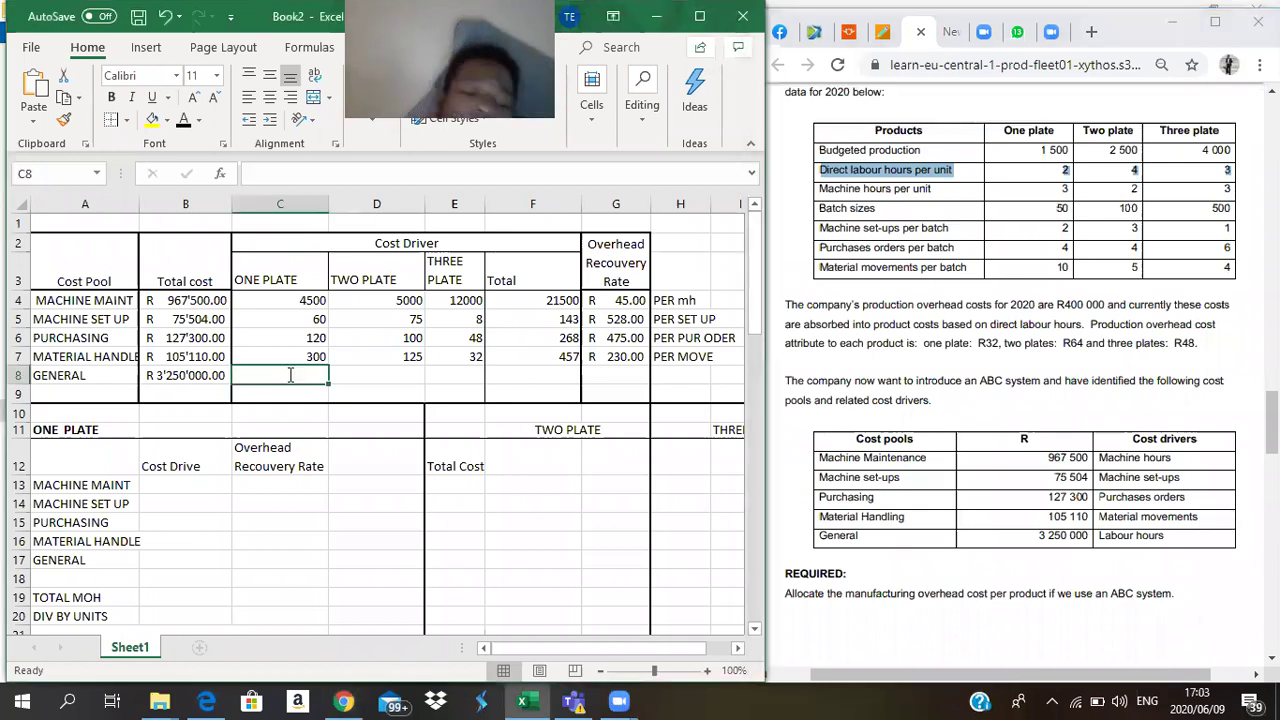
pyautogui.write('=15')
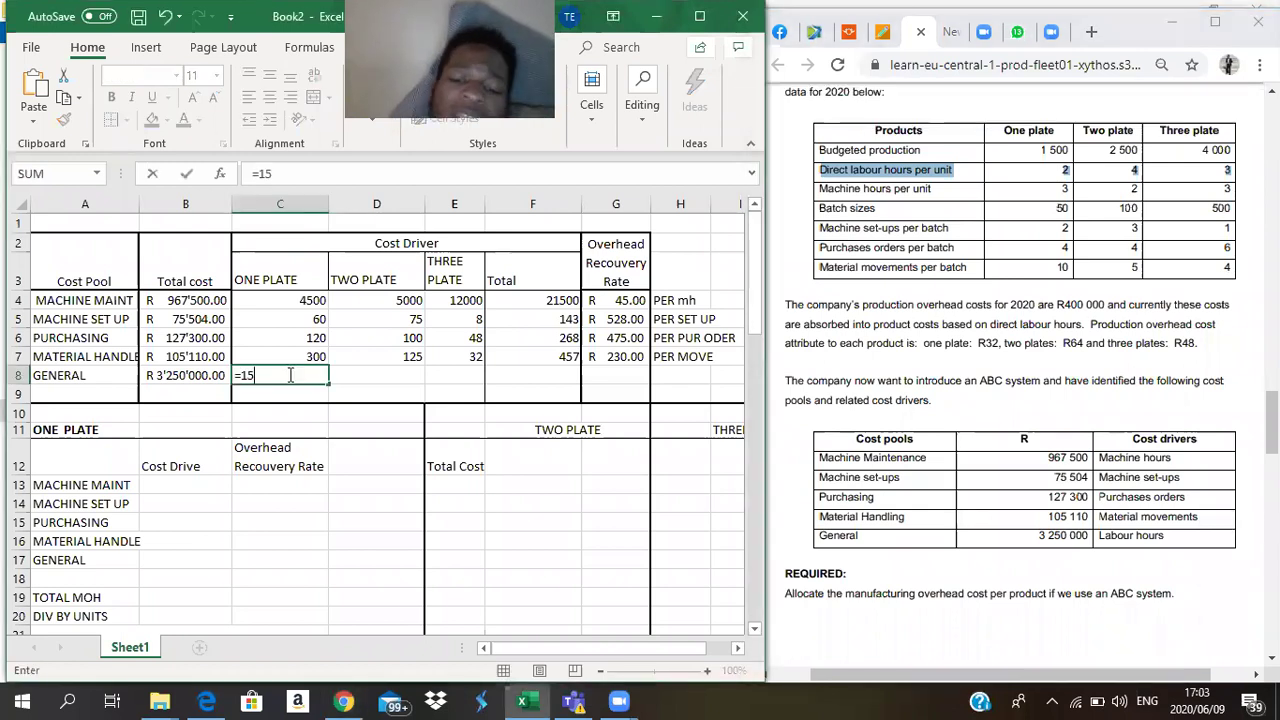
pyautogui.write('00')
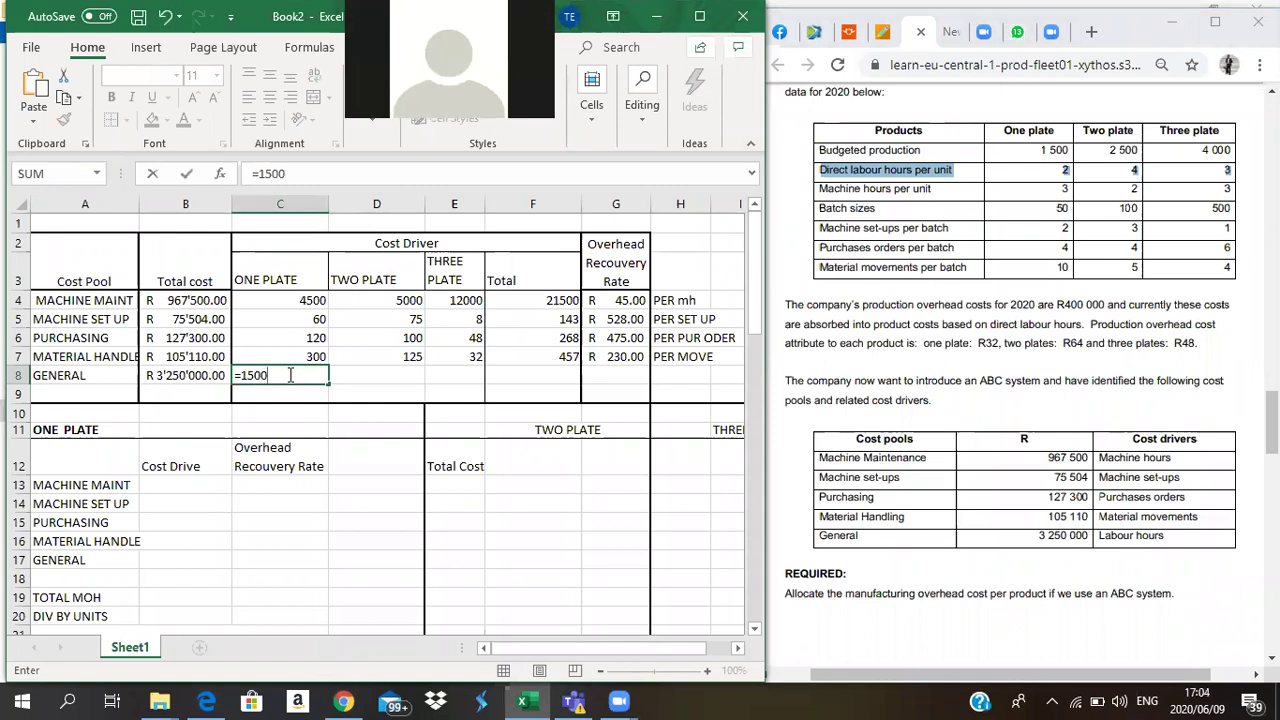
pyautogui.write('*2')
pyautogui.press('Return')
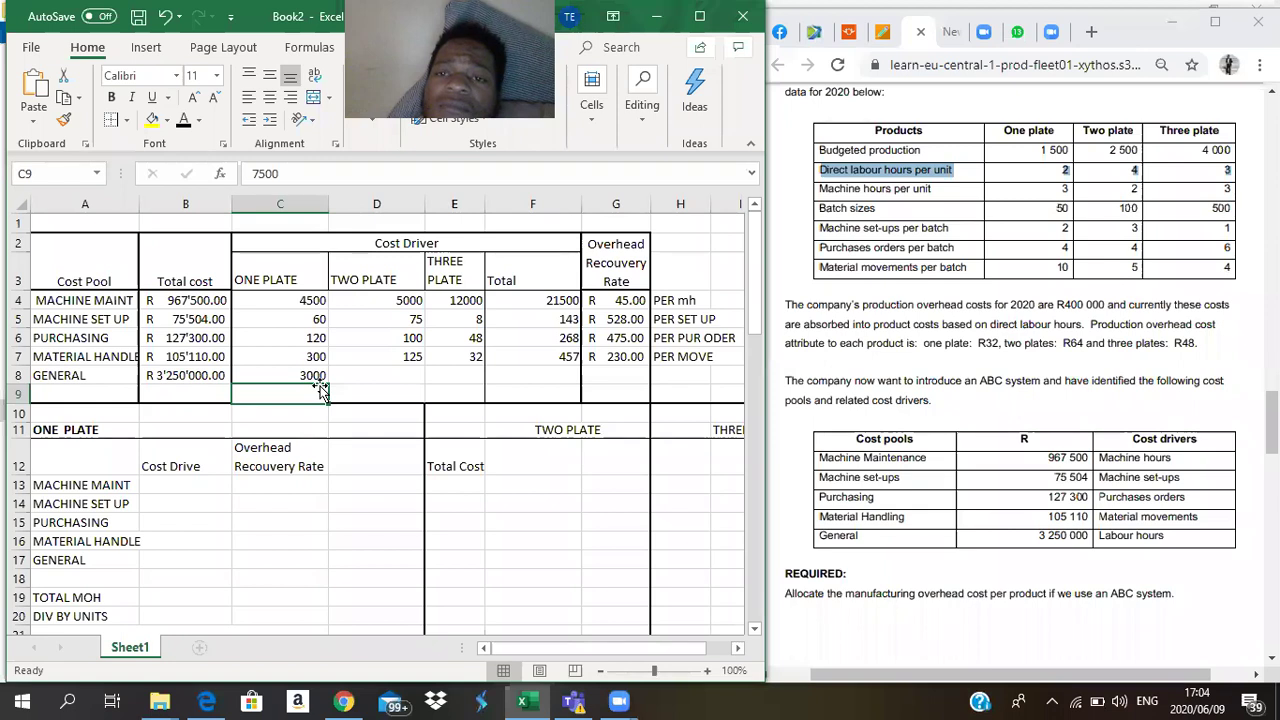
# - Calculate the two plate labour hours for the GENERAL pool in cell D8 with the formula =2500*4
pyautogui.click(370, 374)
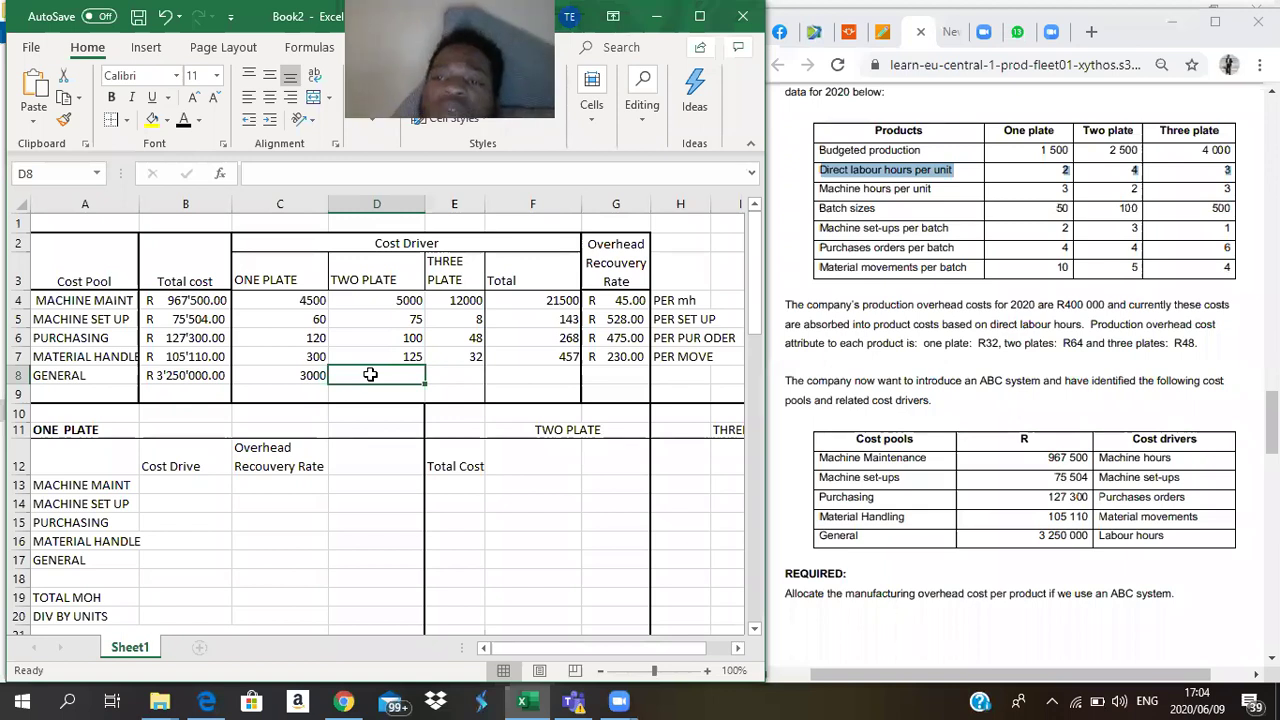
pyautogui.write('=')
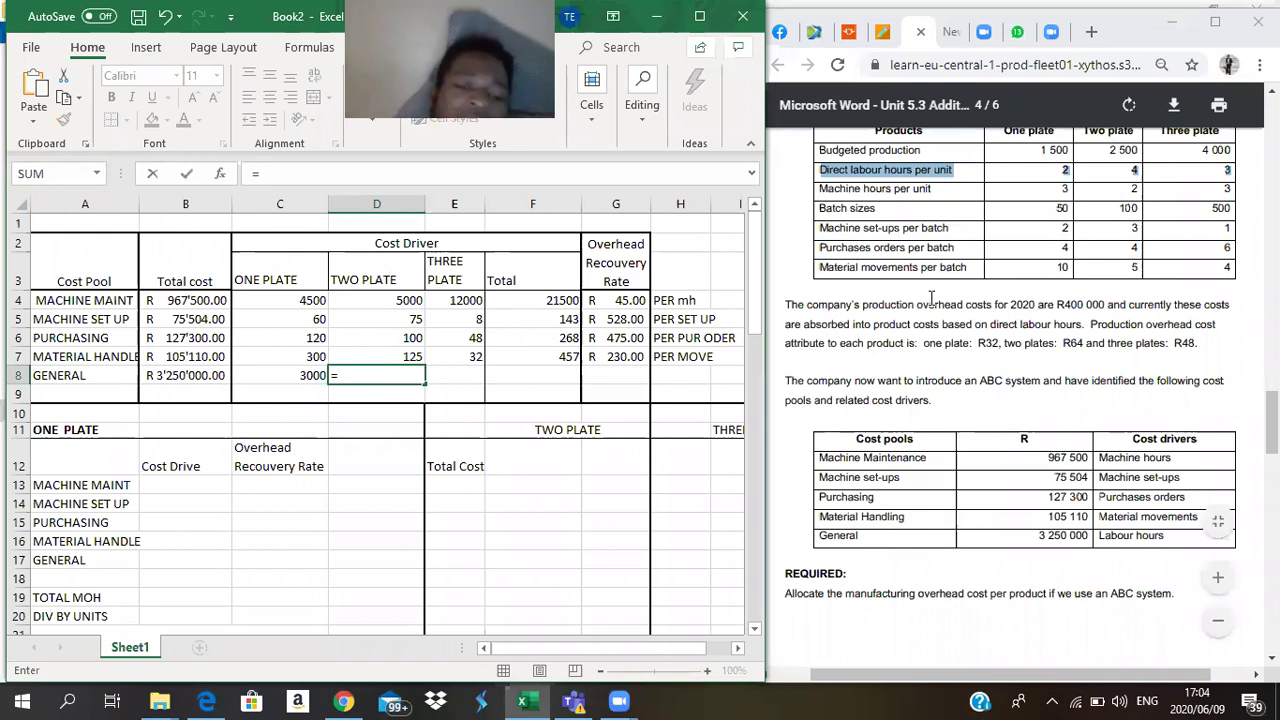
pyautogui.write('2500*4')
pyautogui.press('Return')
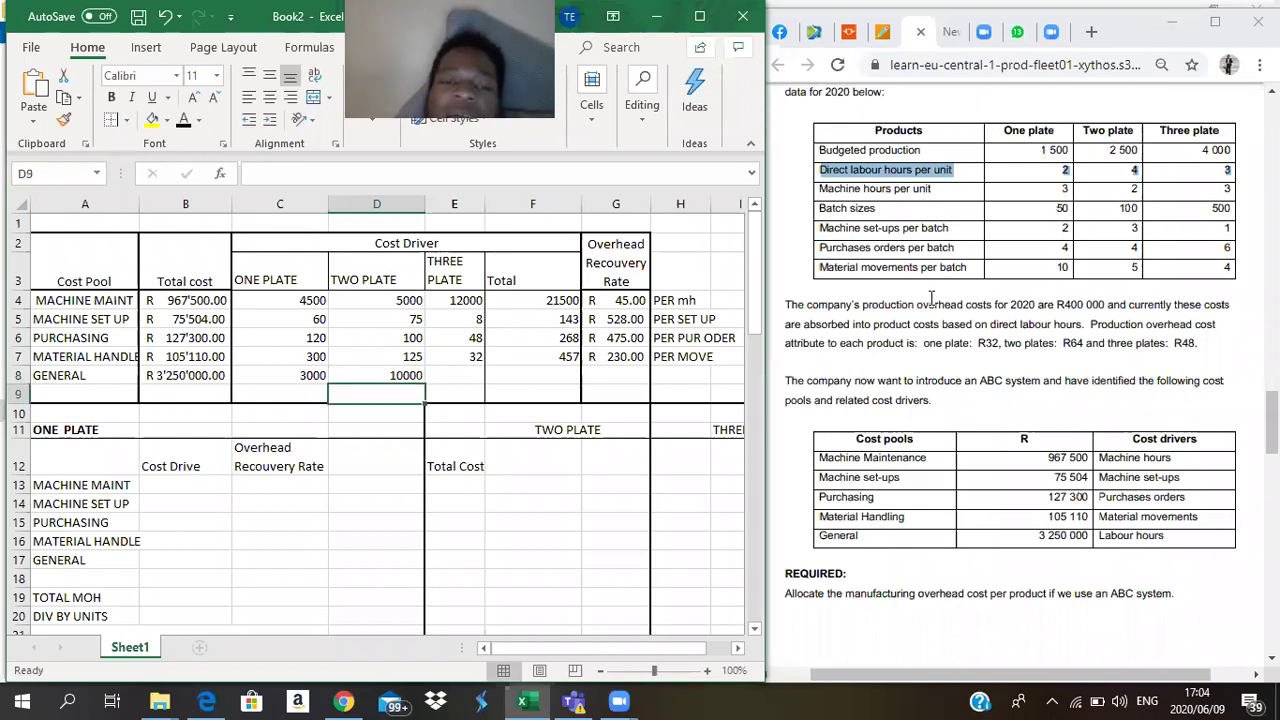
# - Calculate the three plate labour hours for the GENERAL pool in cell E8 with the formula =4000*3
pyautogui.click(464, 378)
pyautogui.write('=')
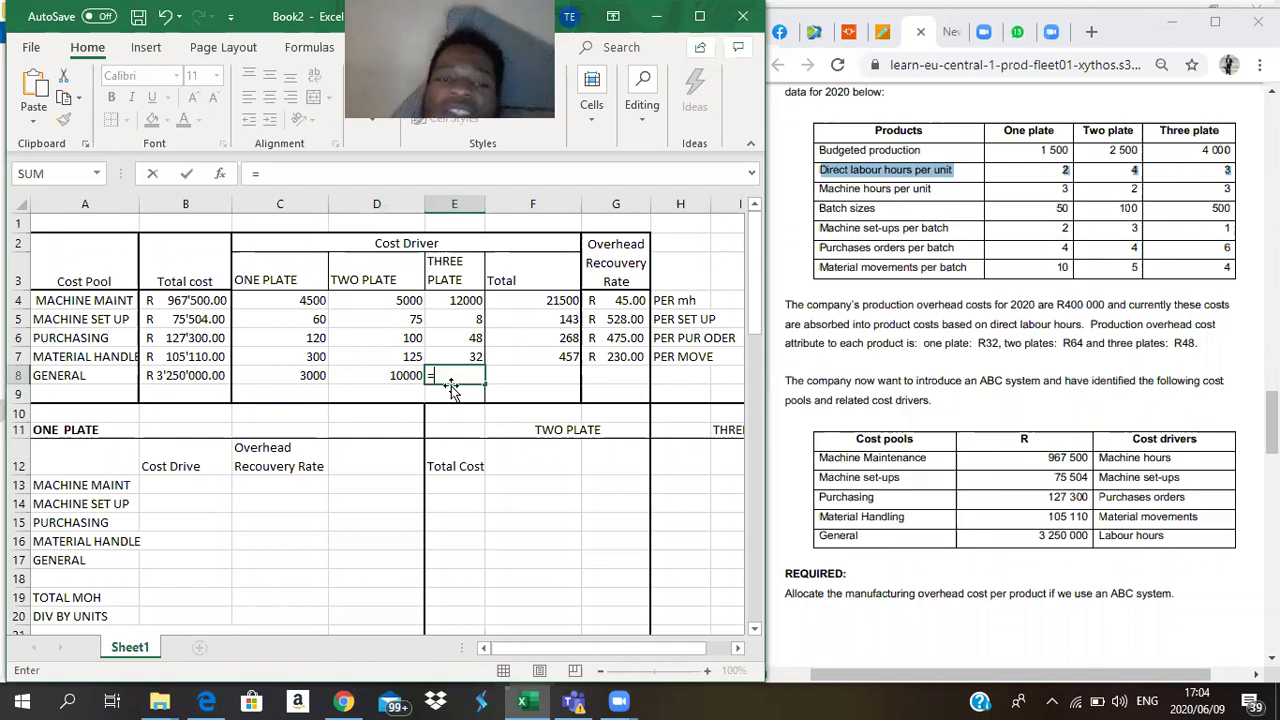
pyautogui.write('4')
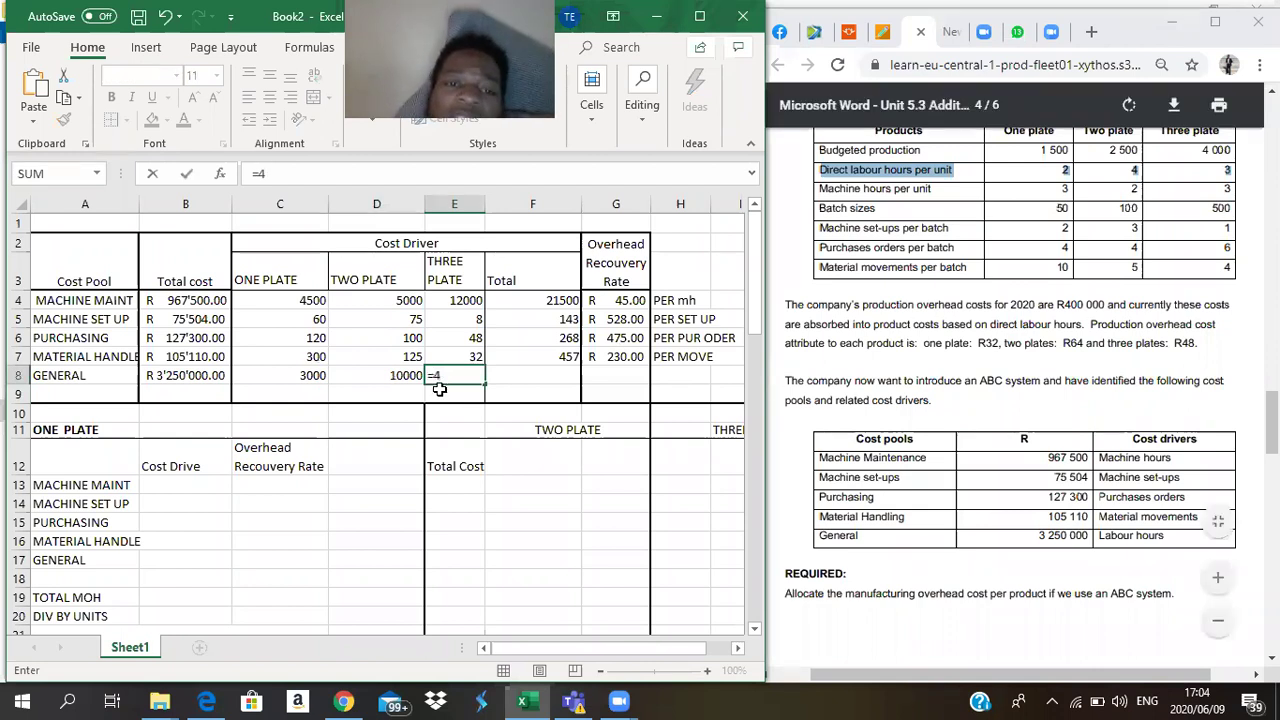
pyautogui.write('000')
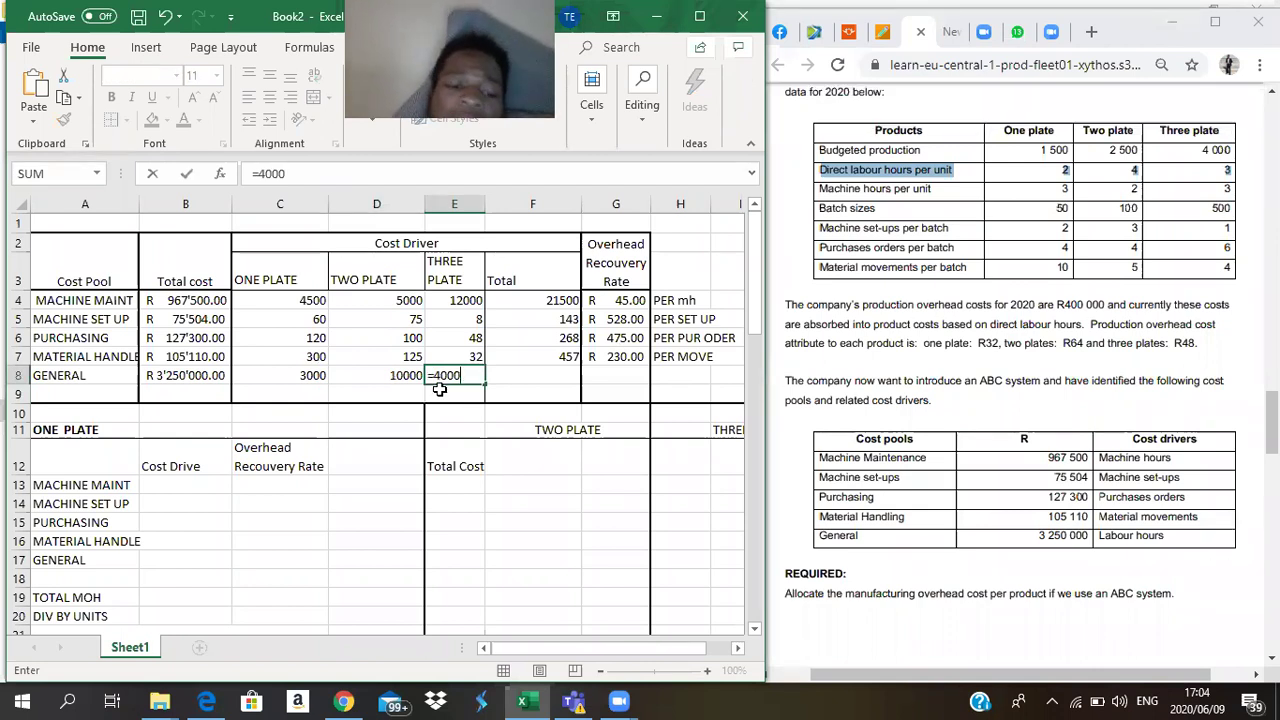
pyautogui.write('*3')
pyautogui.press('Return')
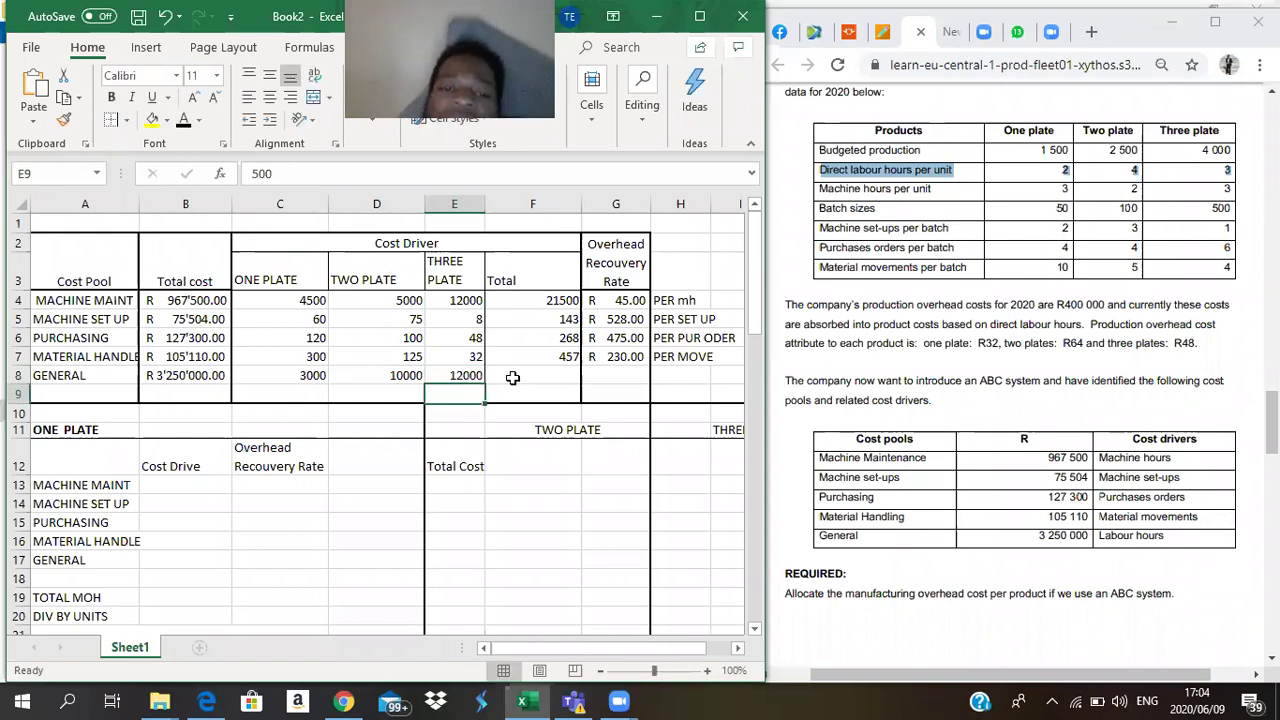
# - Total the labour hours of all three products in cell F8 with the formula =C8+D8+E8
pyautogui.press('Up')
pyautogui.press('Right')
pyautogui.write('=')
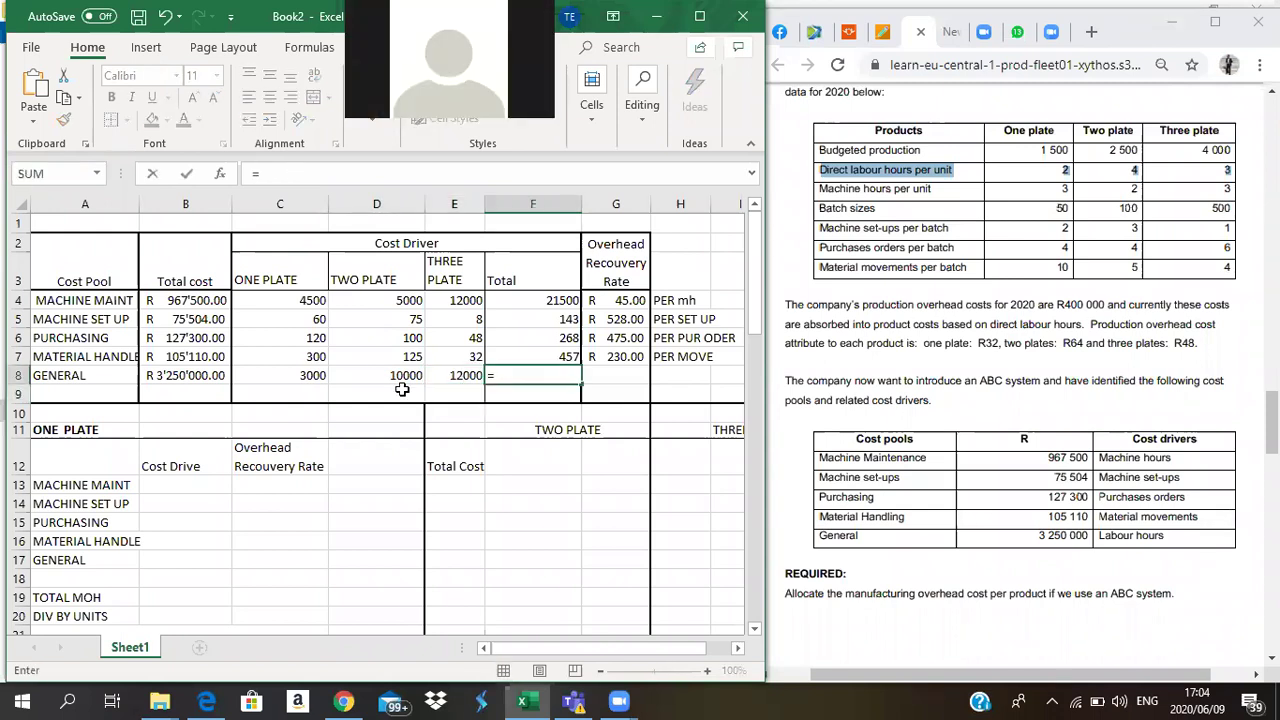
pyautogui.click(272, 377)
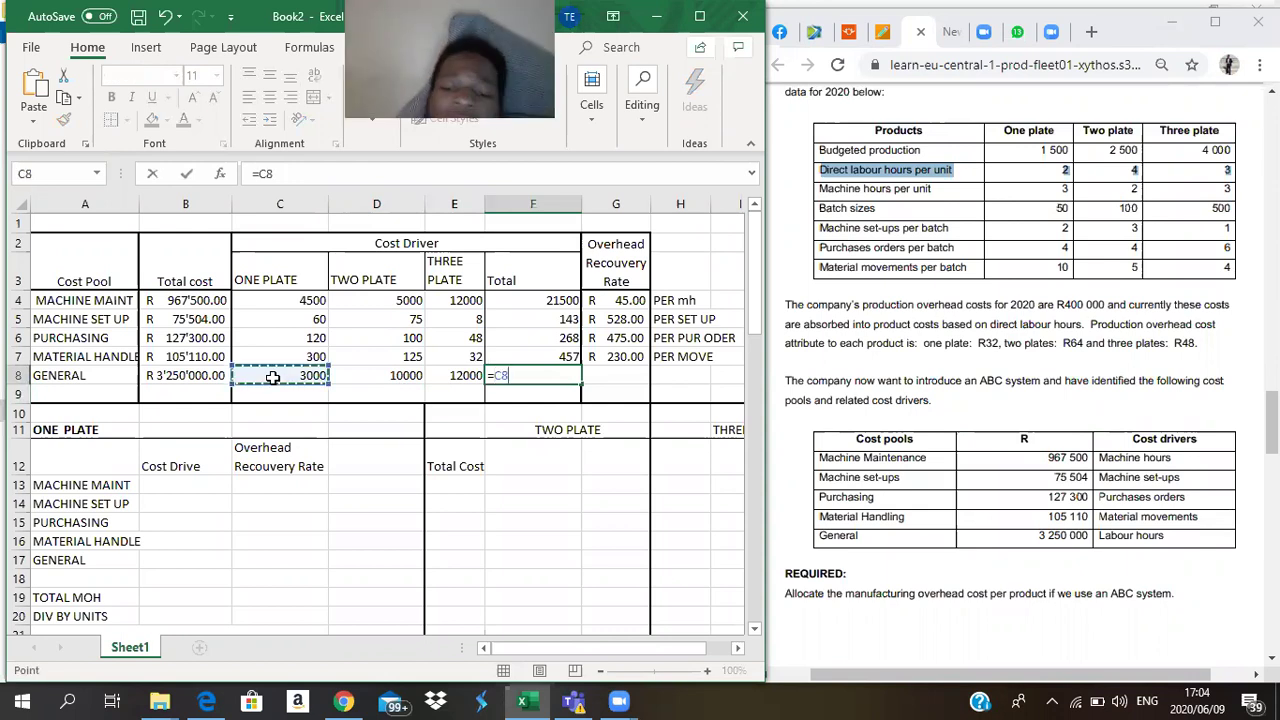
pyautogui.write('+')
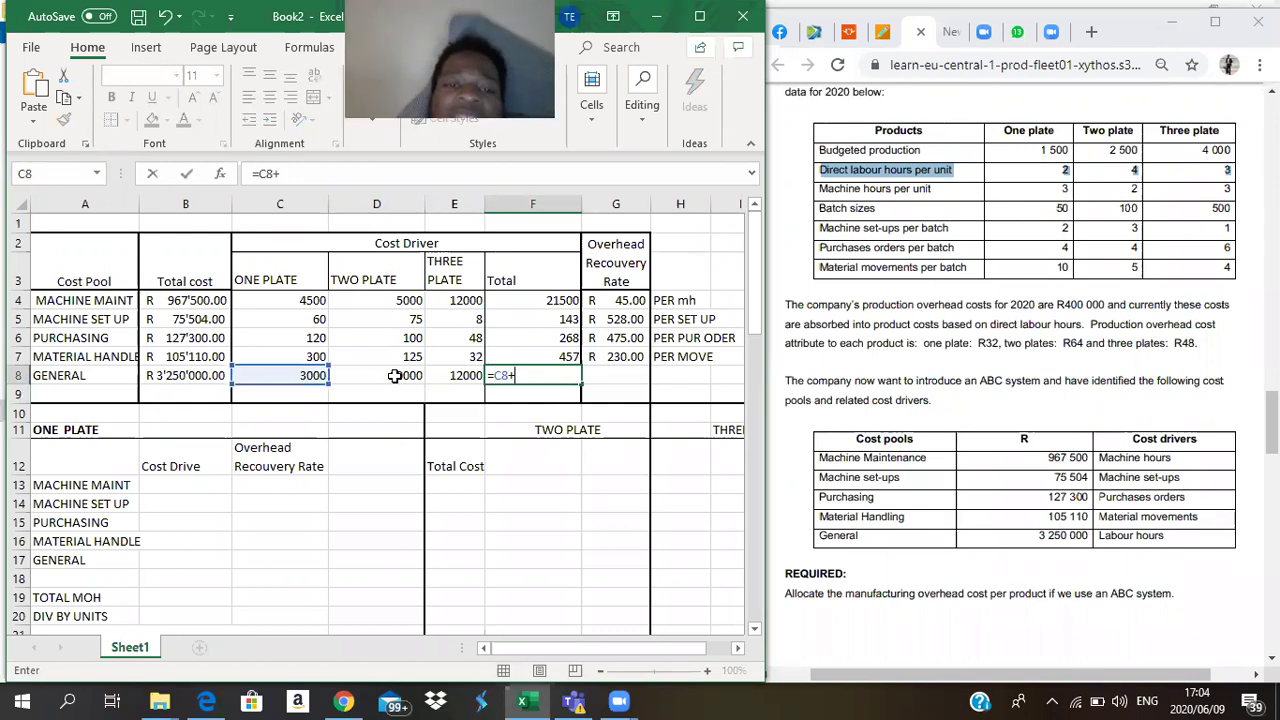
pyautogui.click(395, 375)
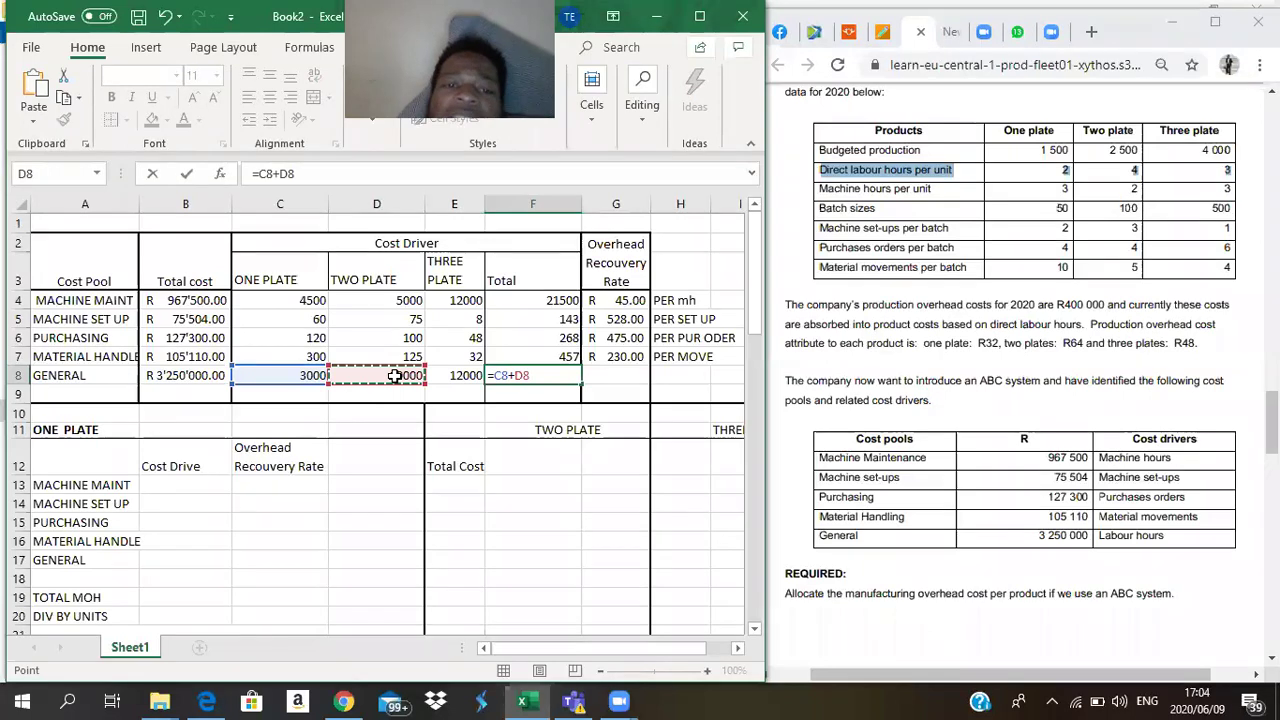
pyautogui.write('+')
pyautogui.click(455, 375)
pyautogui.press('Return')
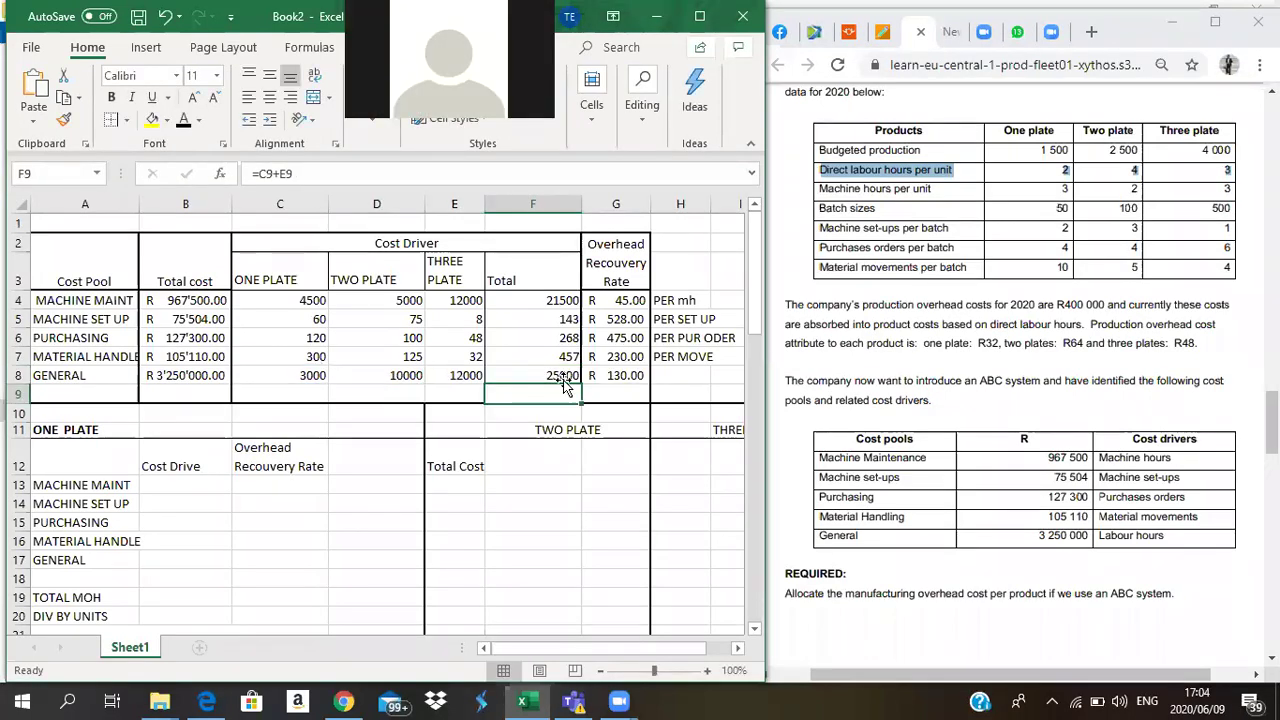
# - Calculate the overhead recovery rate for the GENERAL pool in cell G8 with the formula =B8/F8
pyautogui.click(622, 375)
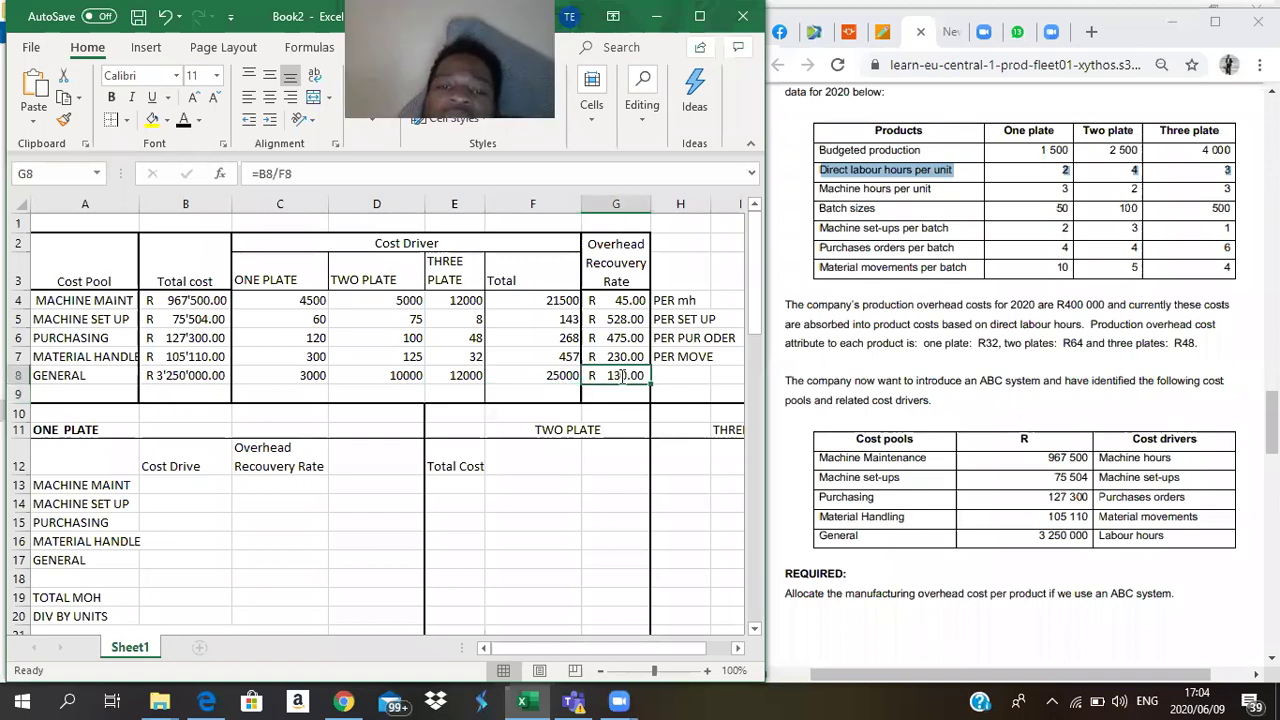
pyautogui.write('=')
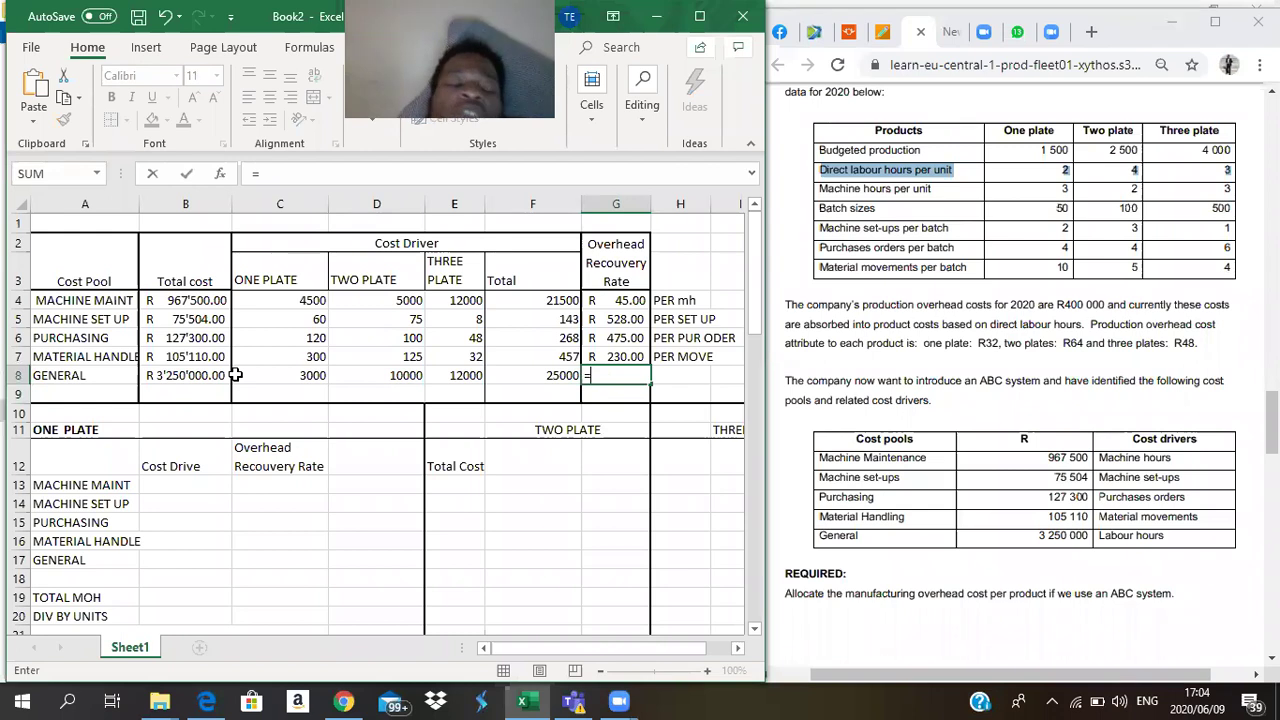
pyautogui.click(188, 377)
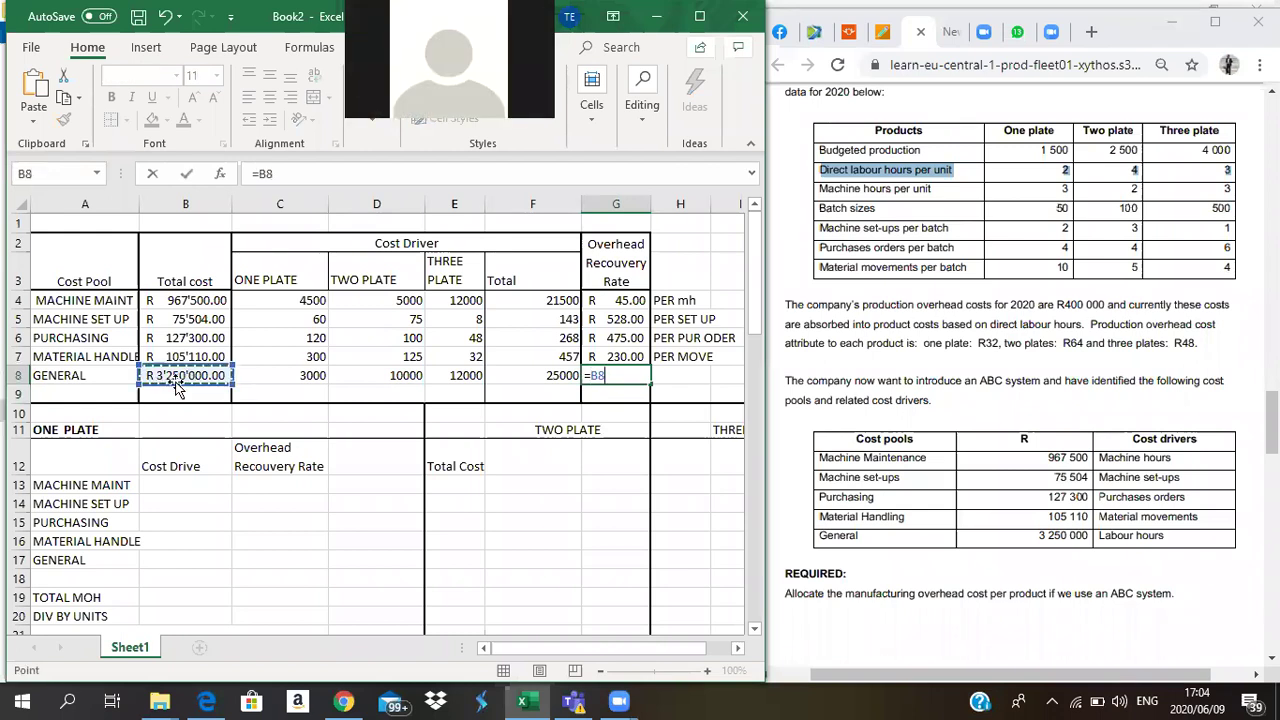
pyautogui.write('/')
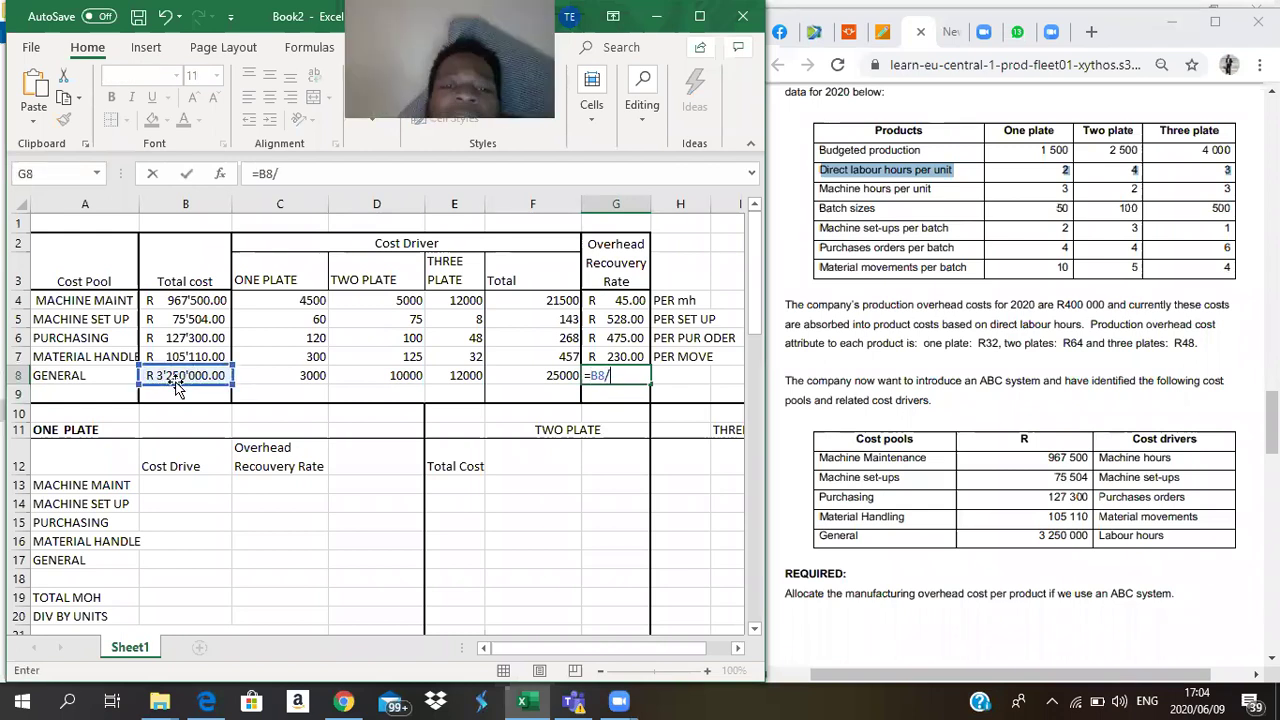
pyautogui.click(525, 375)
pyautogui.press('Return')
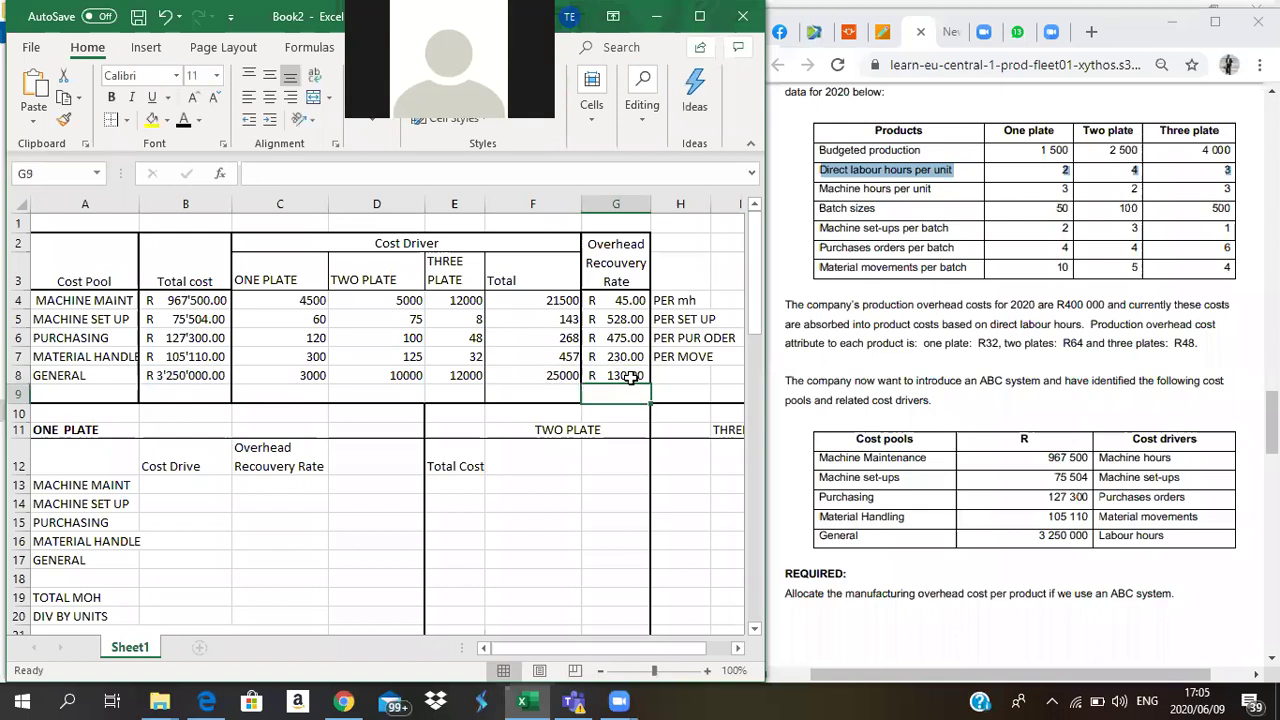
# - Label the GENERAL pool's recovery rate as PER LH in cell H8
pyautogui.click(668, 377)
pyautogui.write('PER')
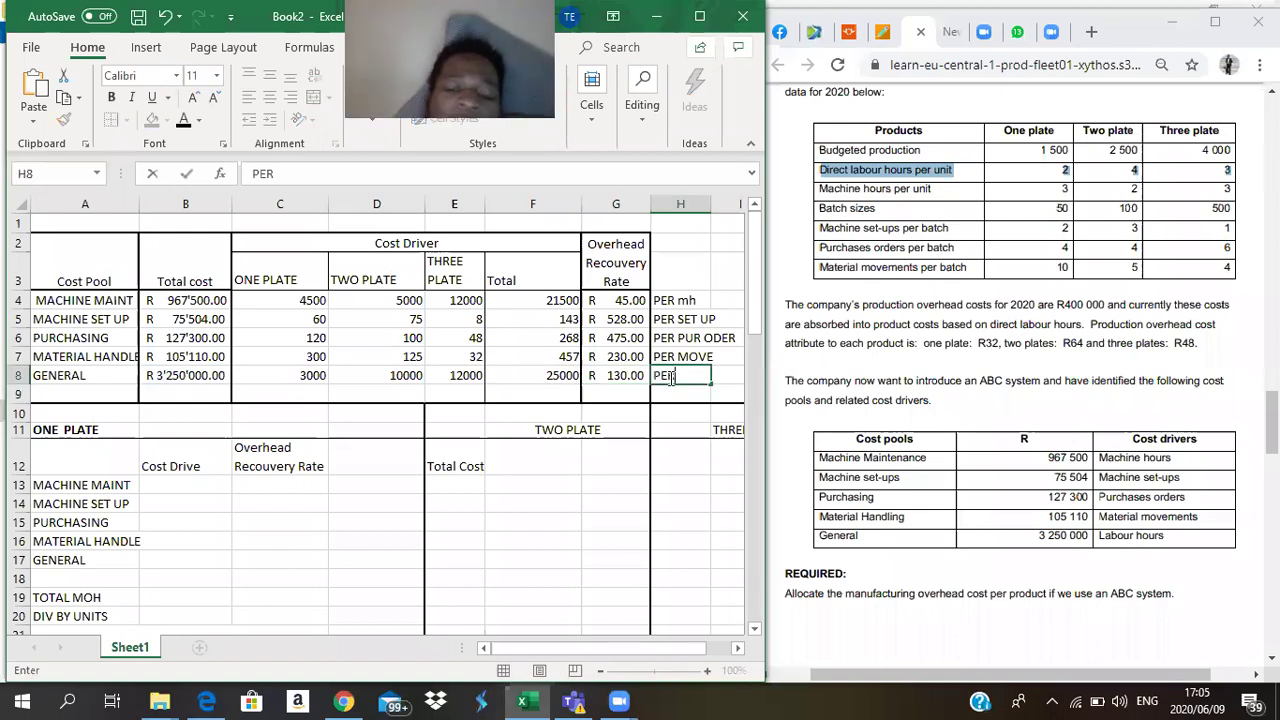
pyautogui.write(' l')
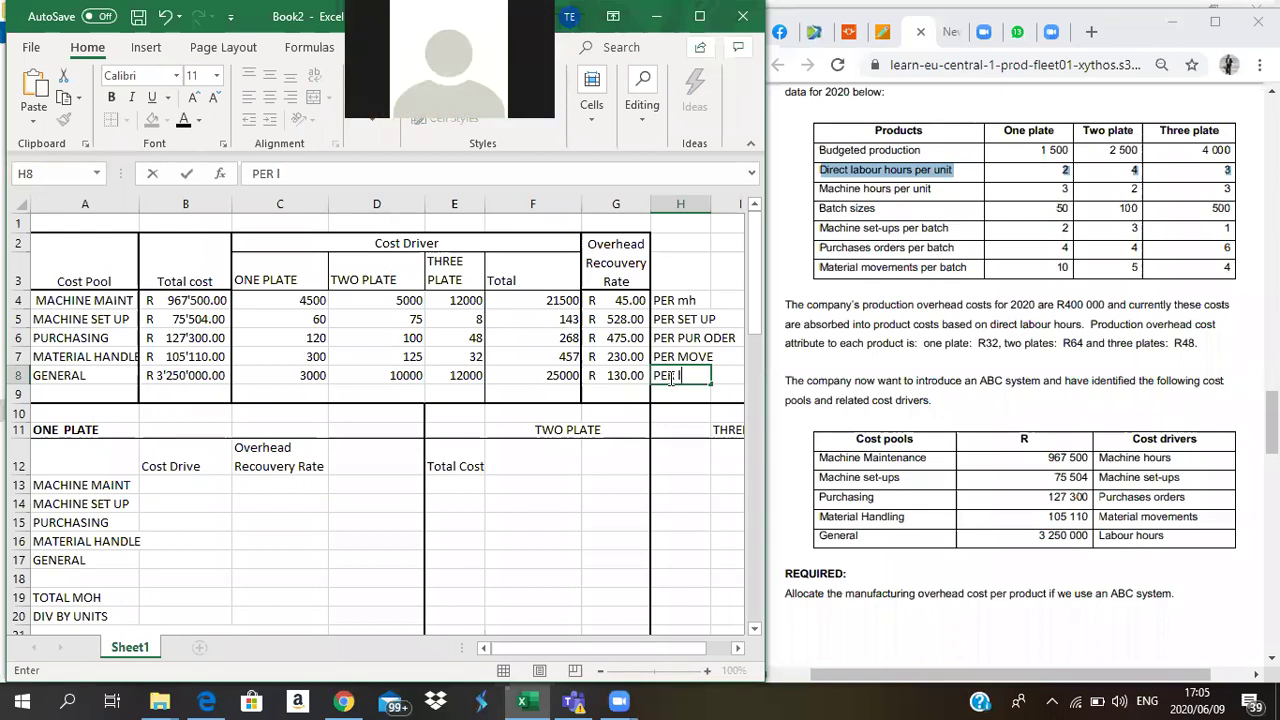
pyautogui.press('BackSpace')
pyautogui.write('LH')
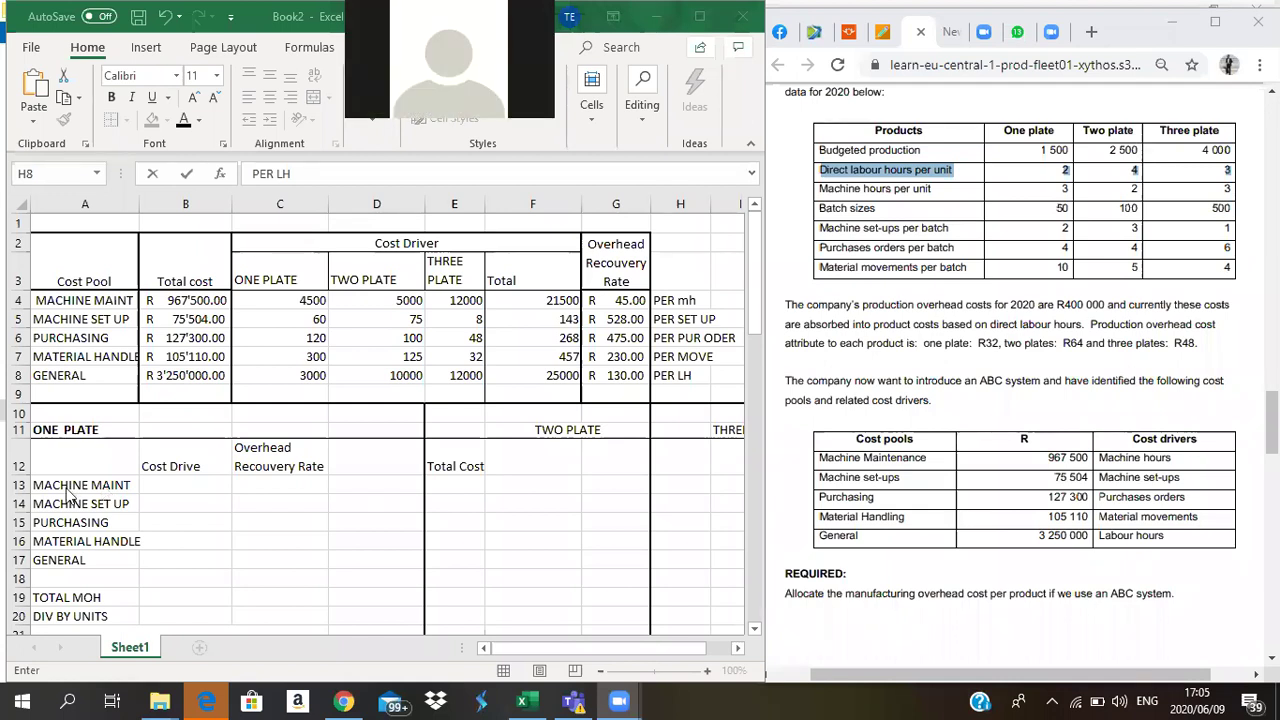
pyautogui.click(123, 490)
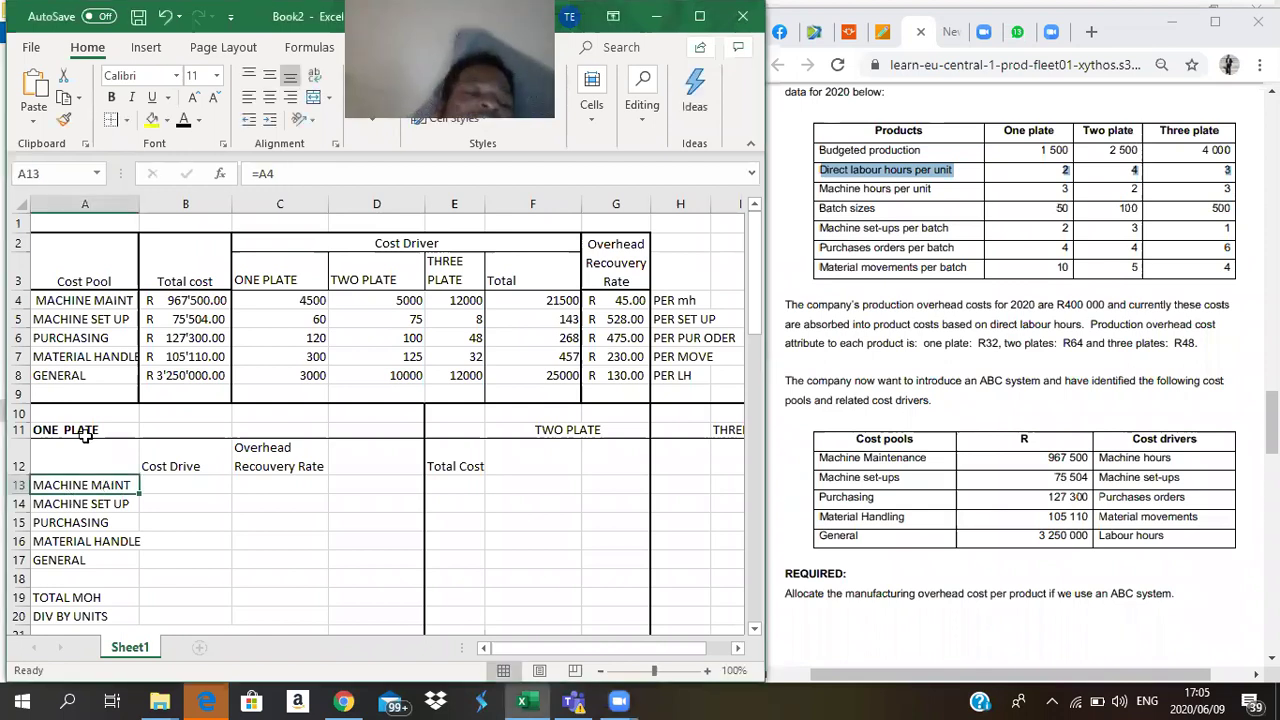
pyautogui.click(72, 503)
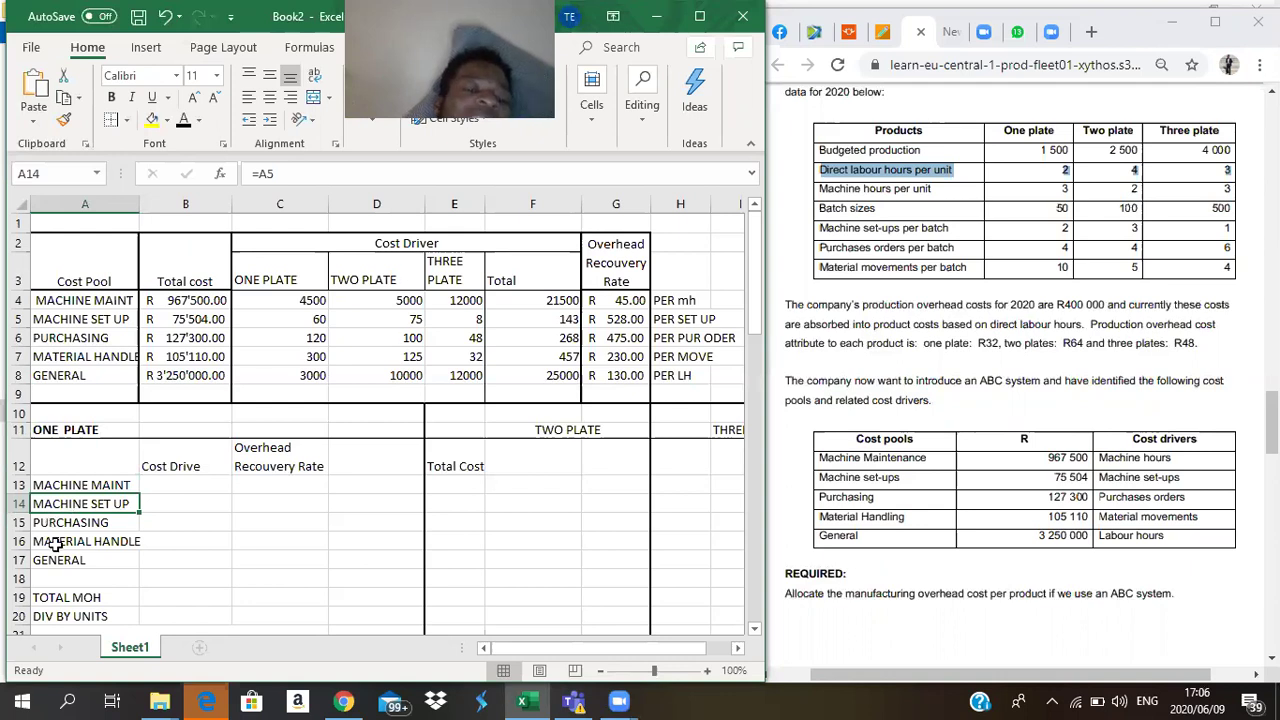
pyautogui.click(64, 522)
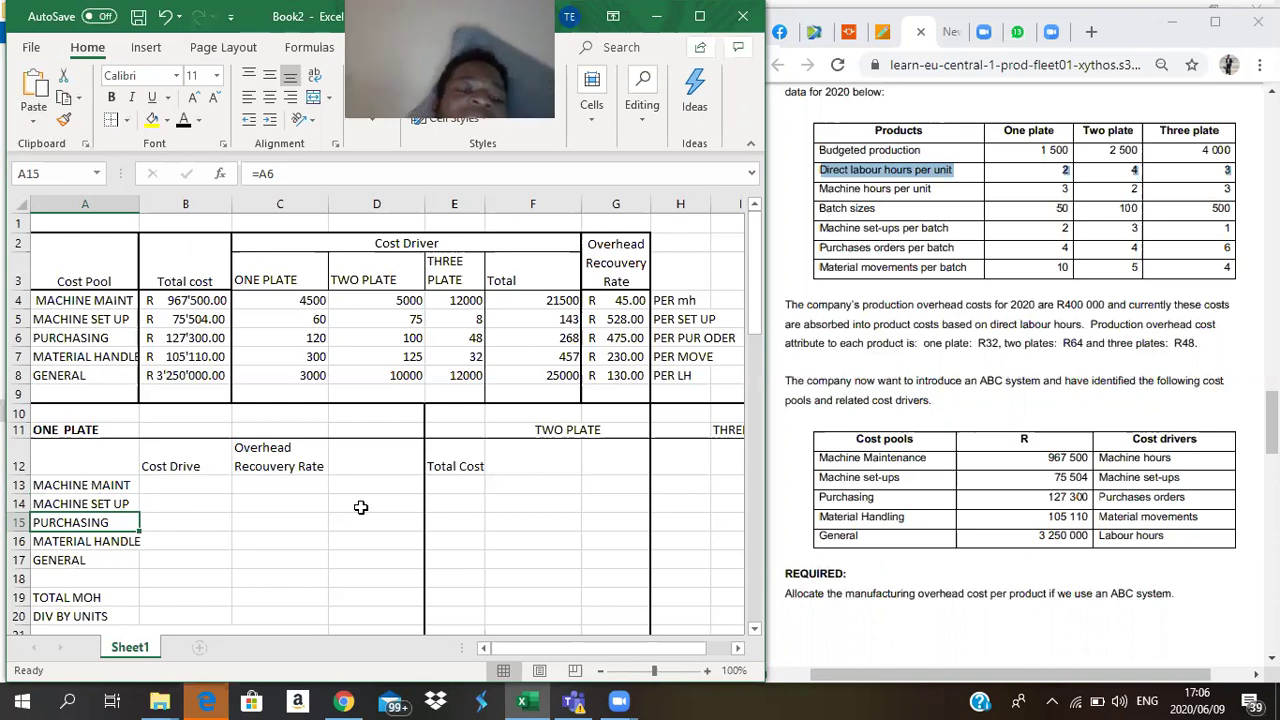
pyautogui.press('Up')
pyautogui.press('Up')
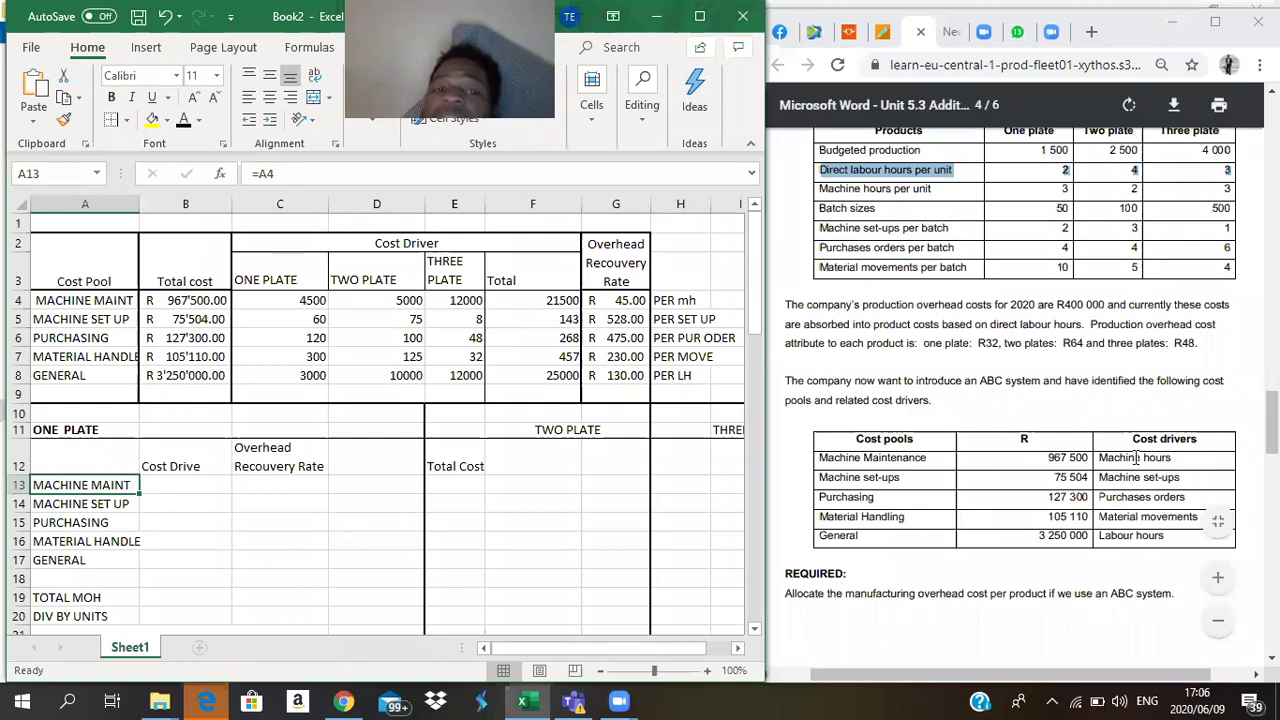
# - Link the ONE PLATE cost driver for MACHINE MAINT in cell B13 to the machine hours with =C4
pyautogui.click(186, 486)
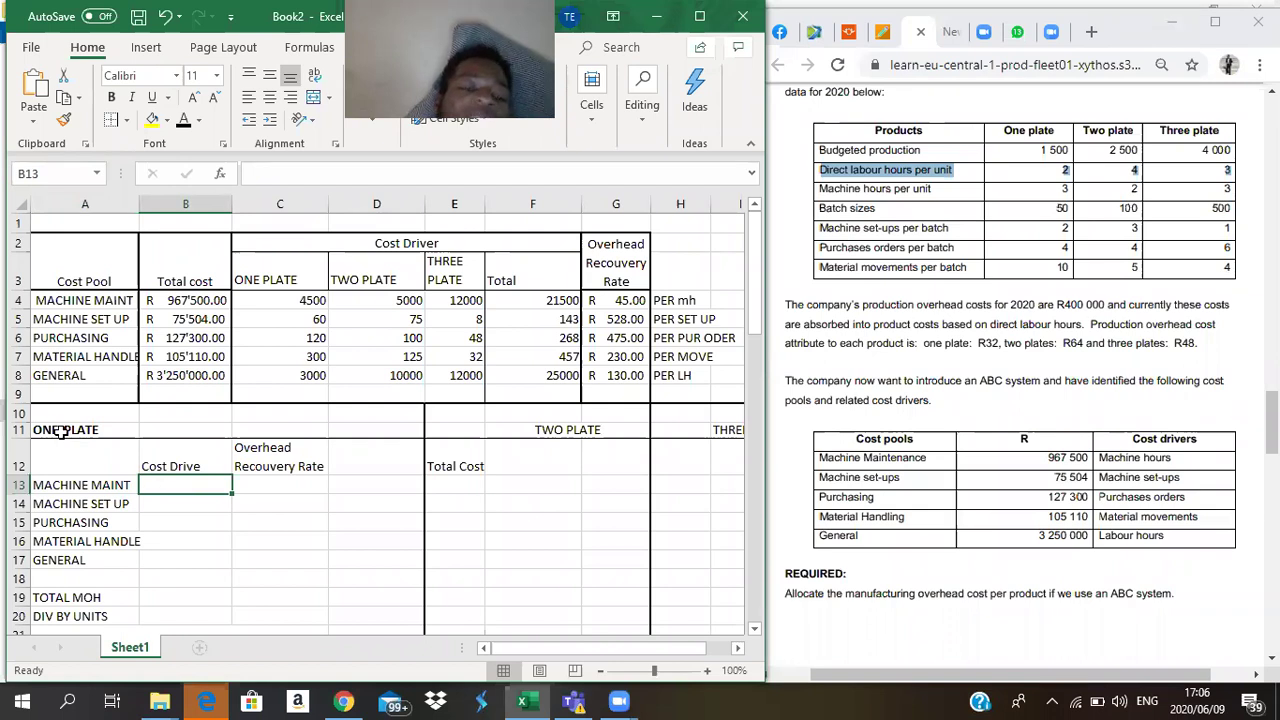
pyautogui.write('=')
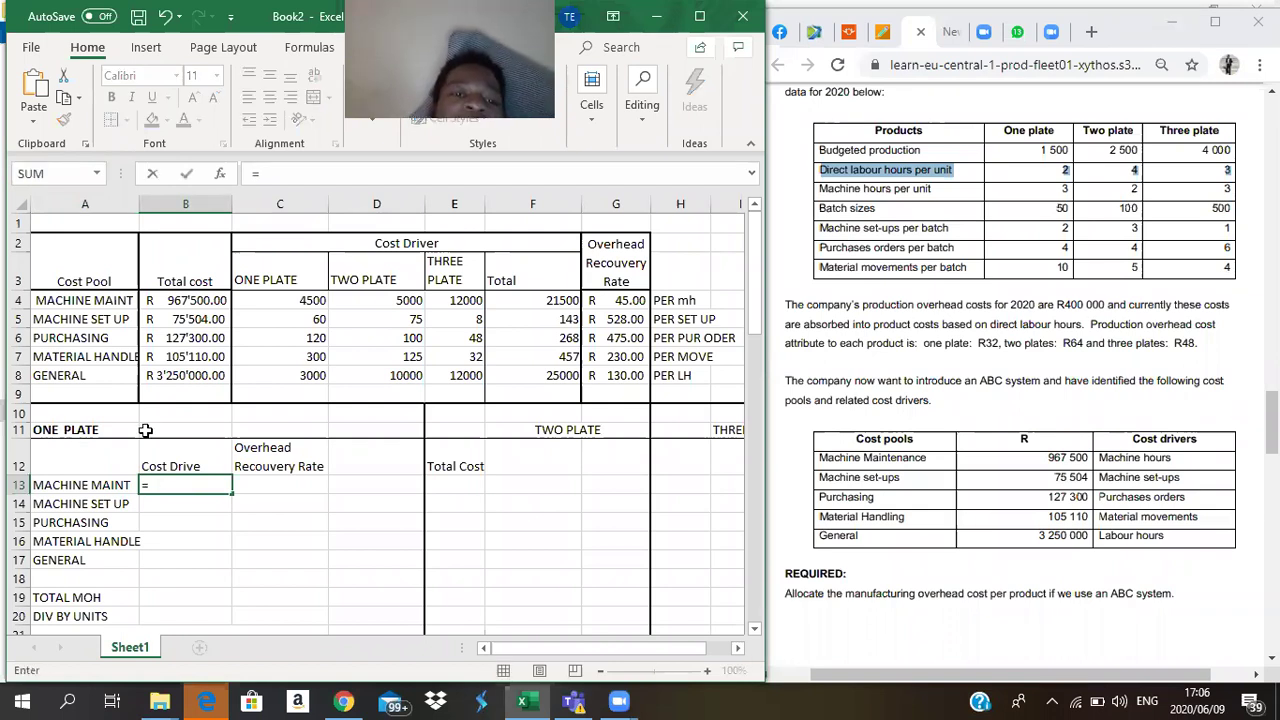
pyautogui.click(286, 303)
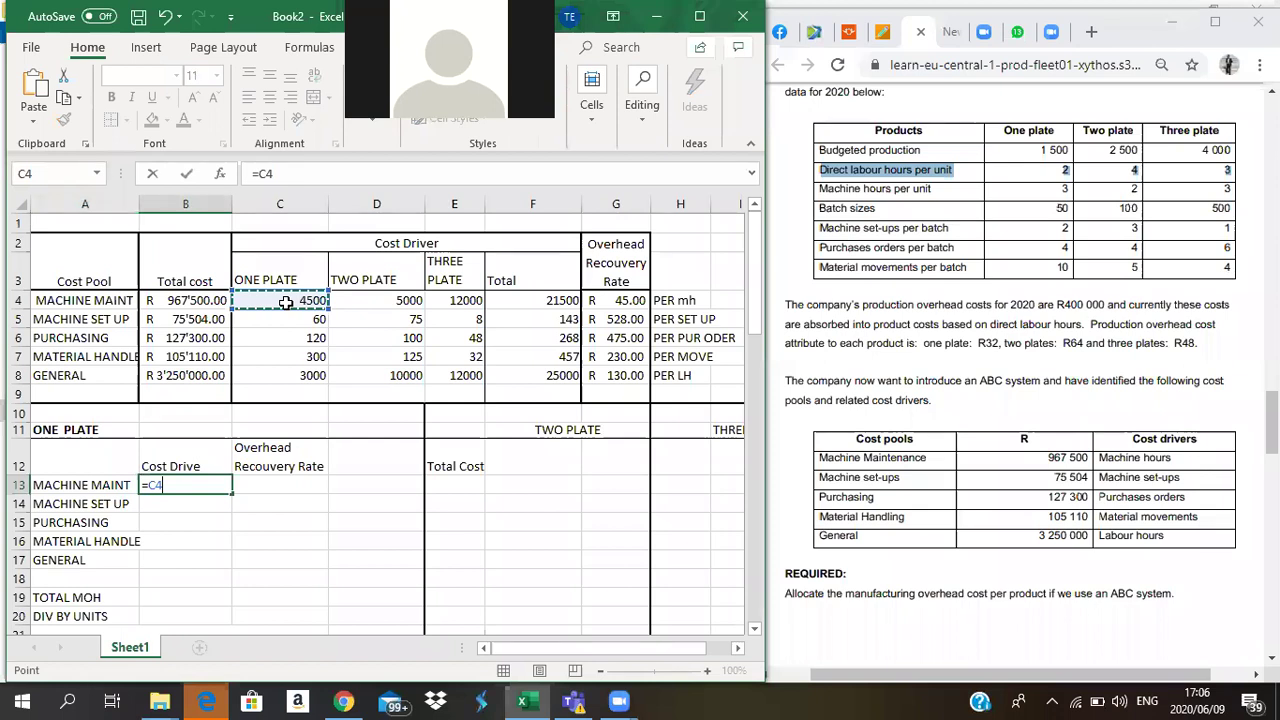
pyautogui.press('Return')
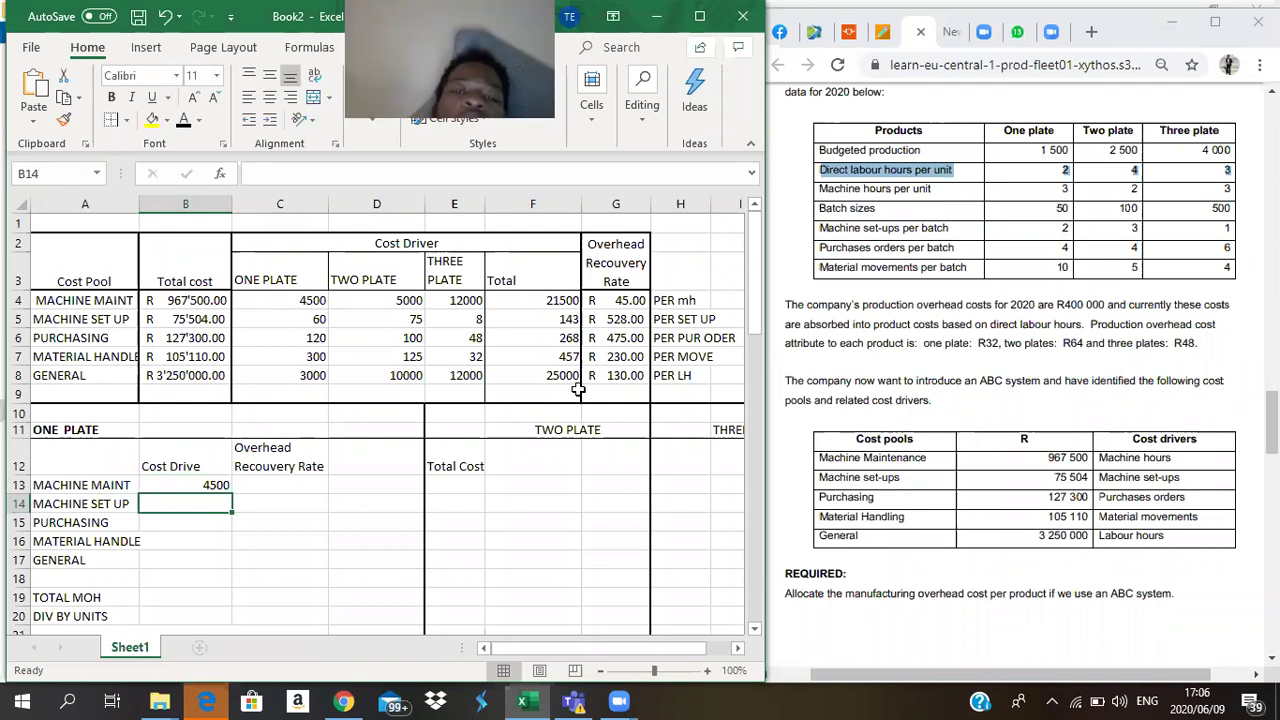
# - Link the ONE PLATE overhead recovery rate for MACHINE MAINT in cell C13 with the formula =G4
pyautogui.click(295, 483)
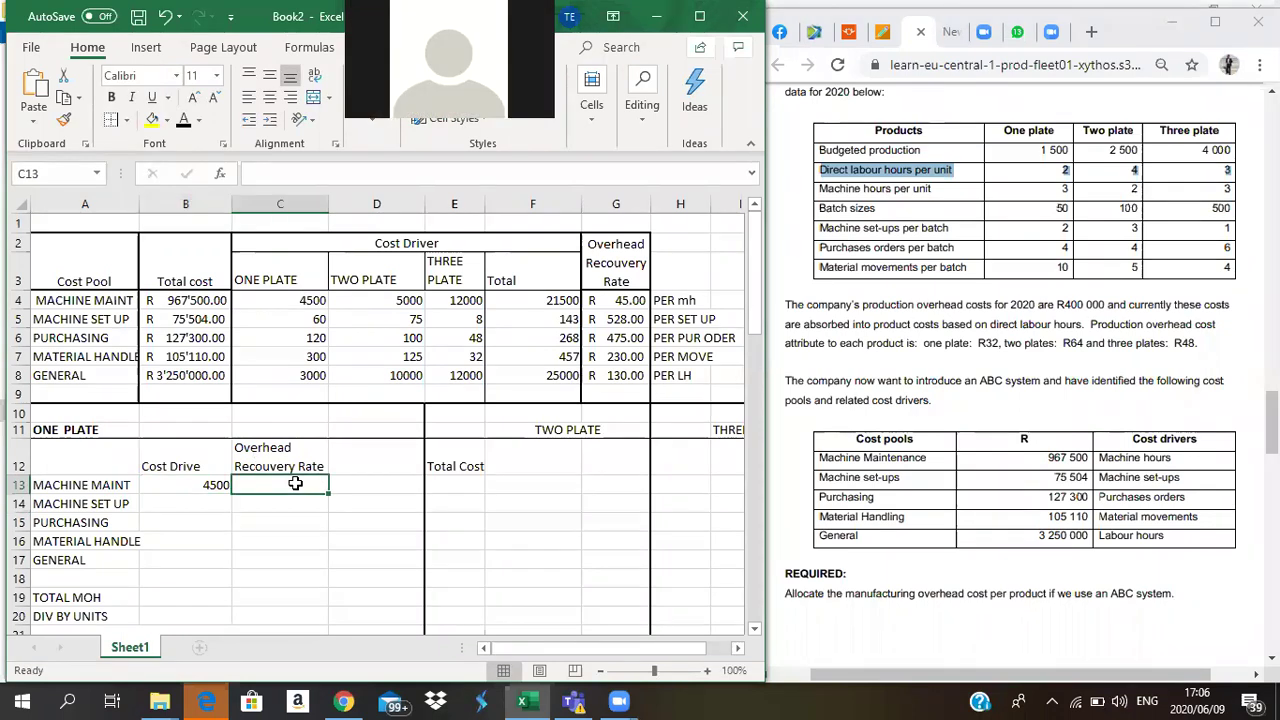
pyautogui.write('=')
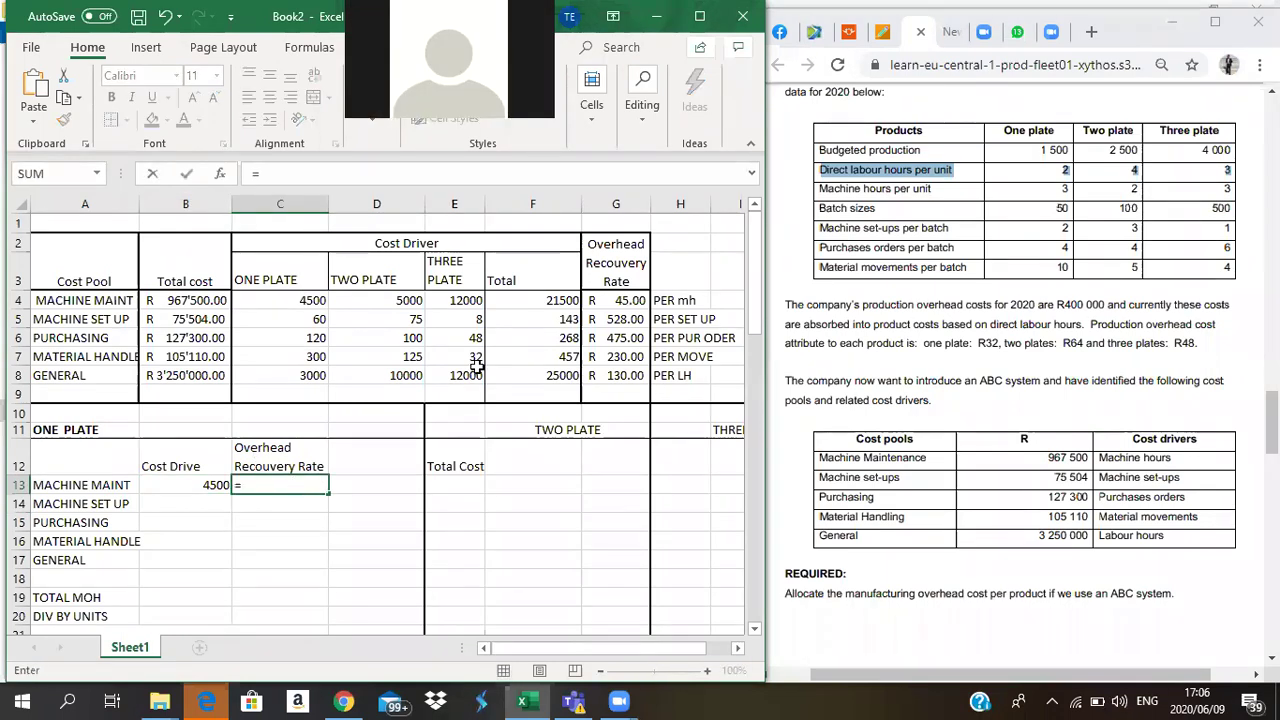
pyautogui.click(618, 303)
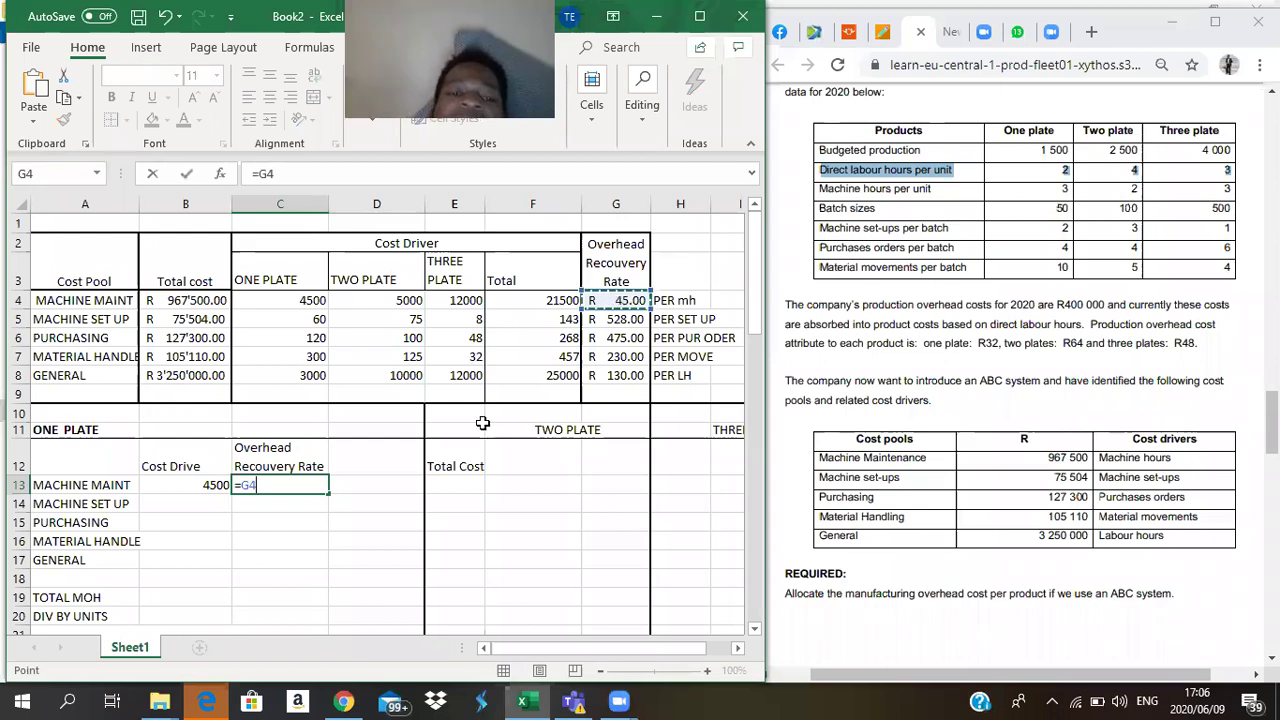
pyautogui.press('Return')
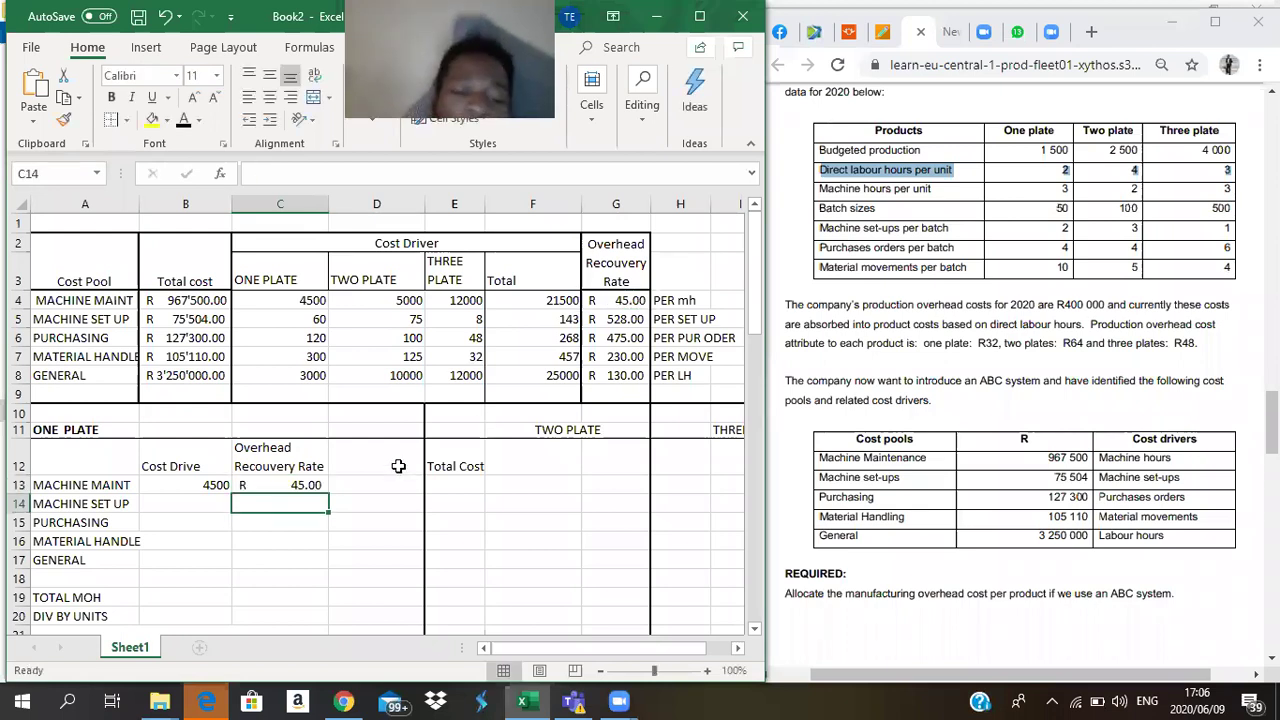
# - Enter the column heading TOTAL COSY in cell D12 of the ONE PLATE table
pyautogui.click(398, 466)
pyautogui.write('t')
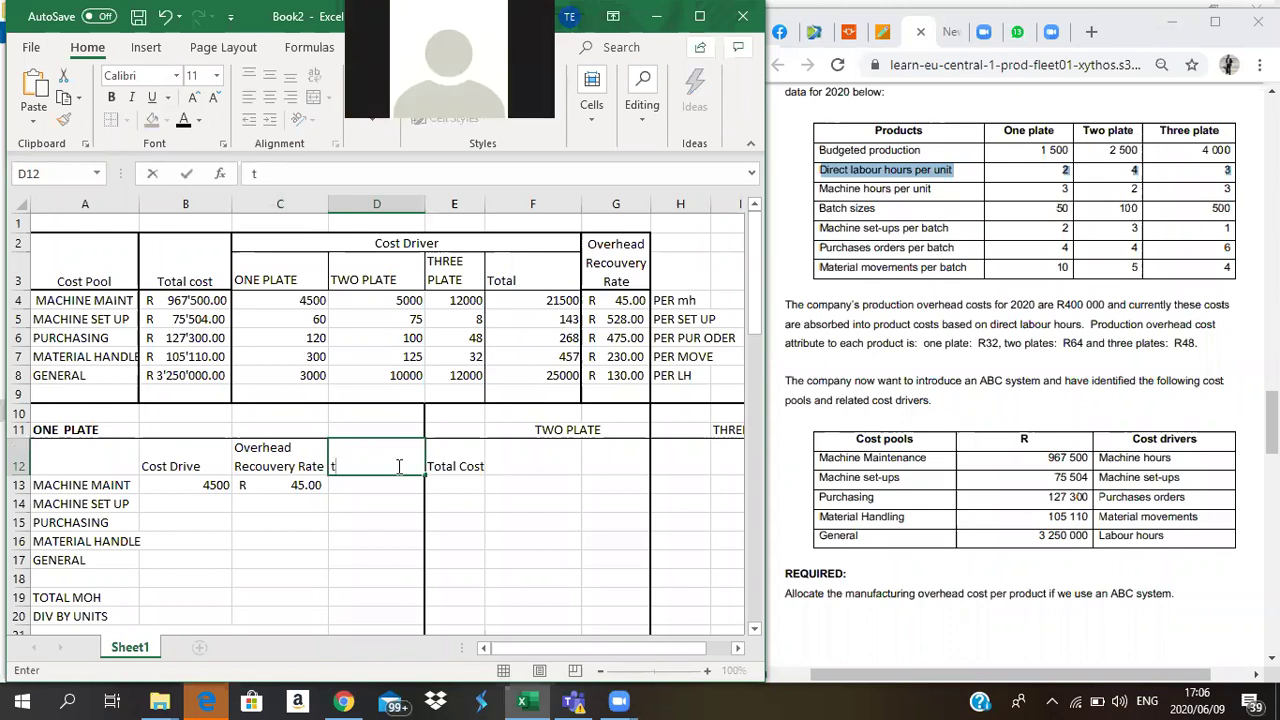
pyautogui.press('BackSpace')
pyautogui.write('TOTAL COSY')
pyautogui.press('Return')
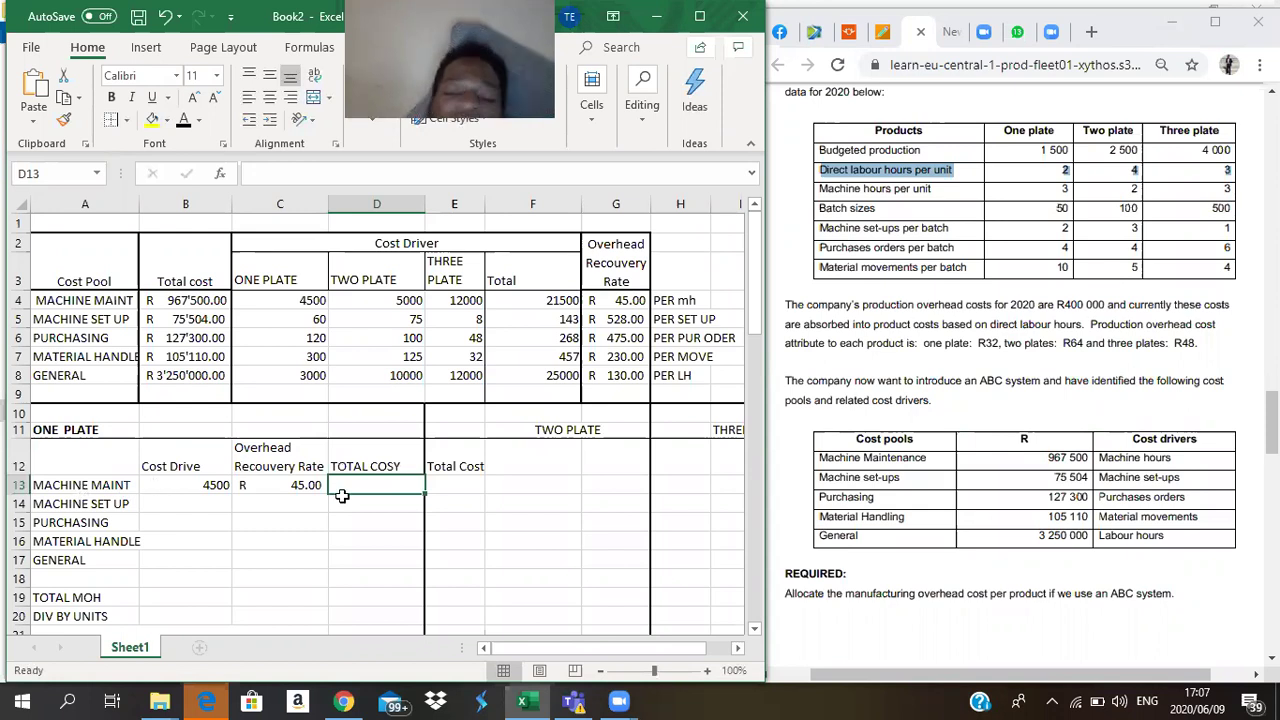
# - Calculate the ONE PLATE total cost for MACHINE MAINT in cell D13 with the formula =B13*C13
pyautogui.write('=')
pyautogui.click(201, 485)
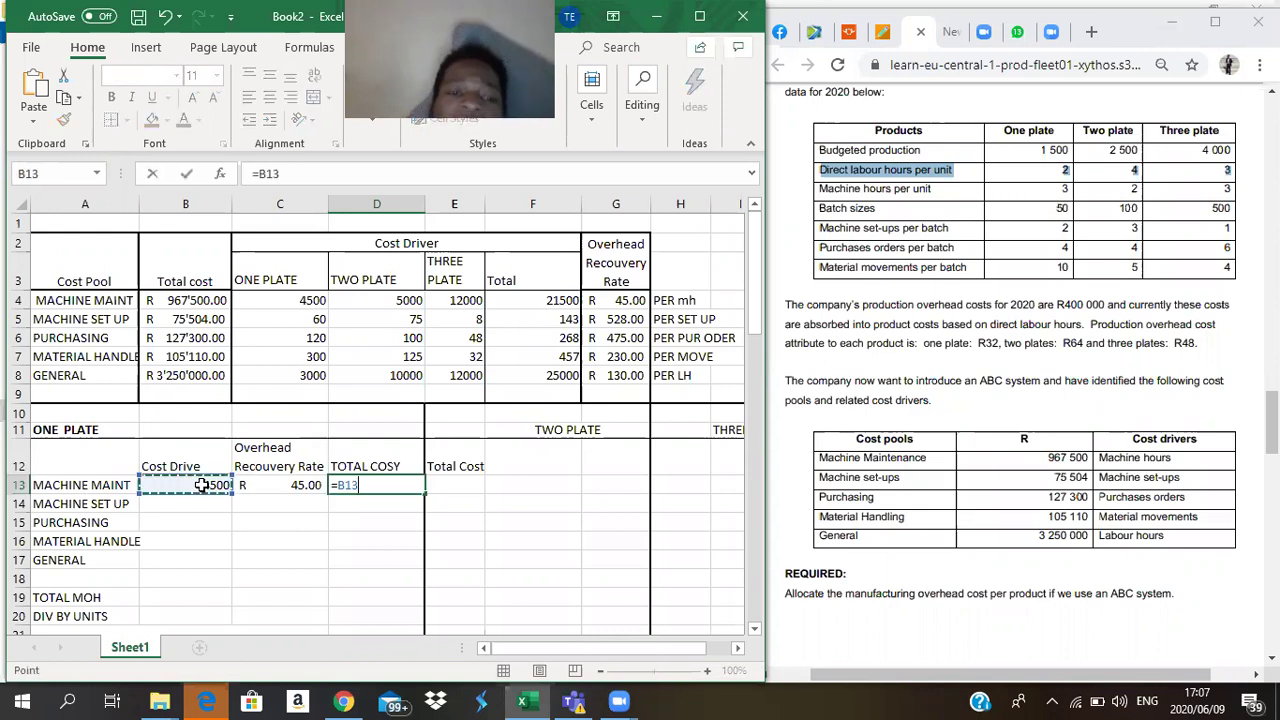
pyautogui.write('*')
pyautogui.click(261, 485)
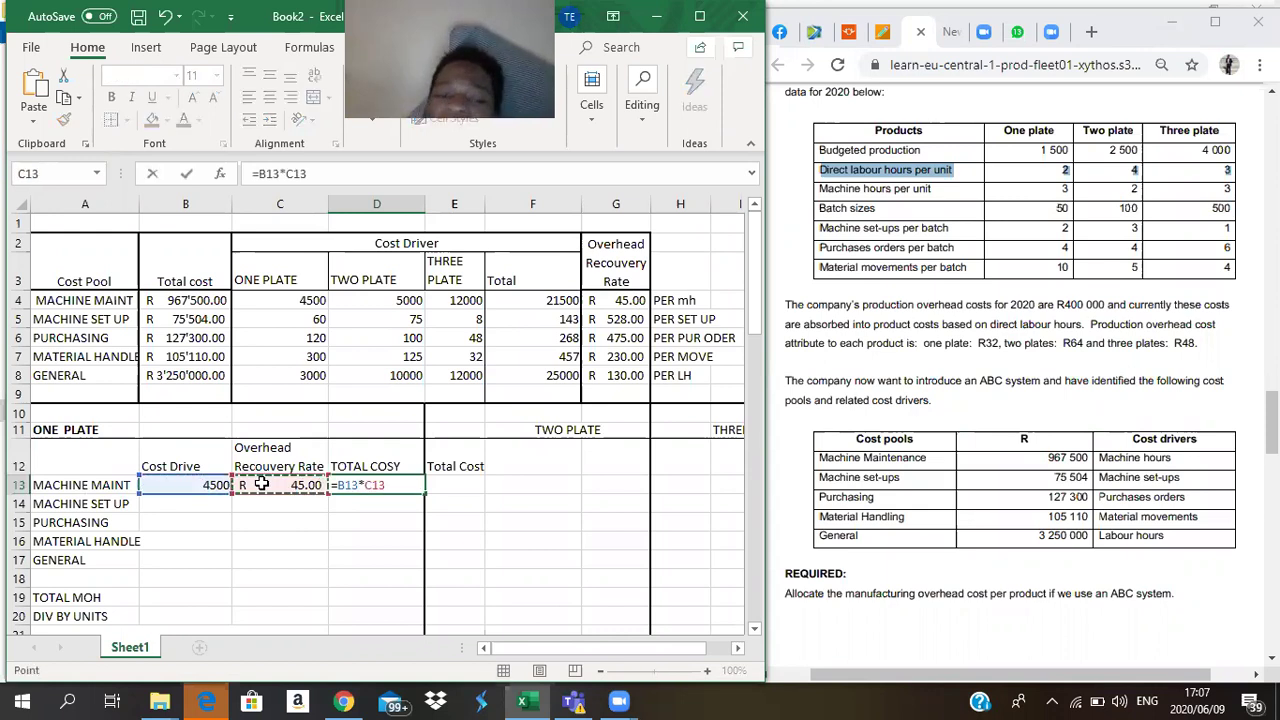
pyautogui.press('Return')
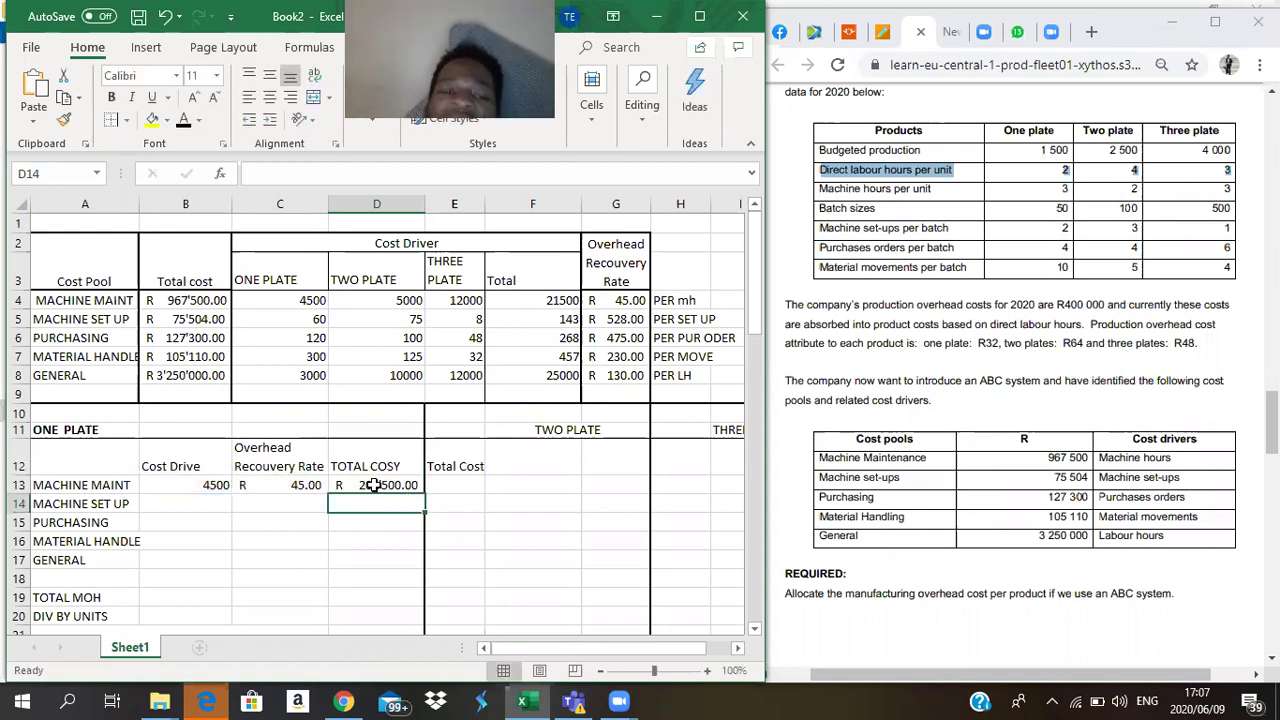
pyautogui.moveTo(185, 485); pyautogui.dragTo(380, 485)
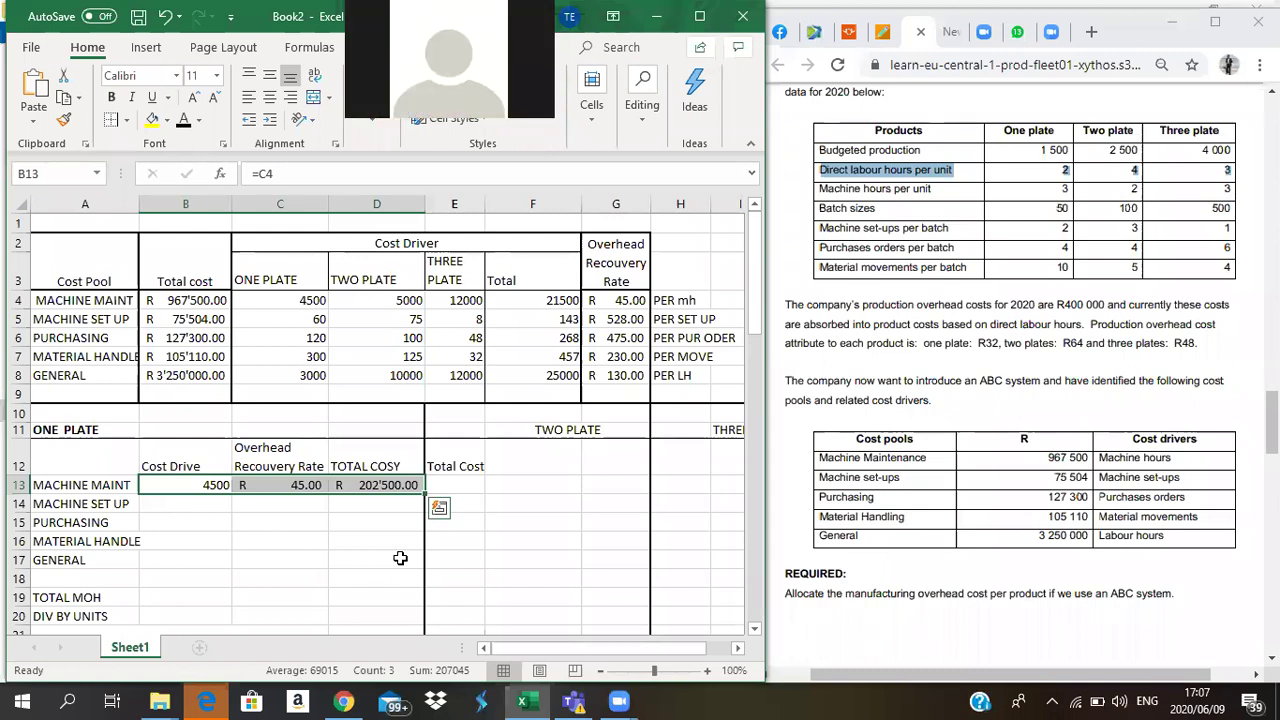
pyautogui.click(61, 505)
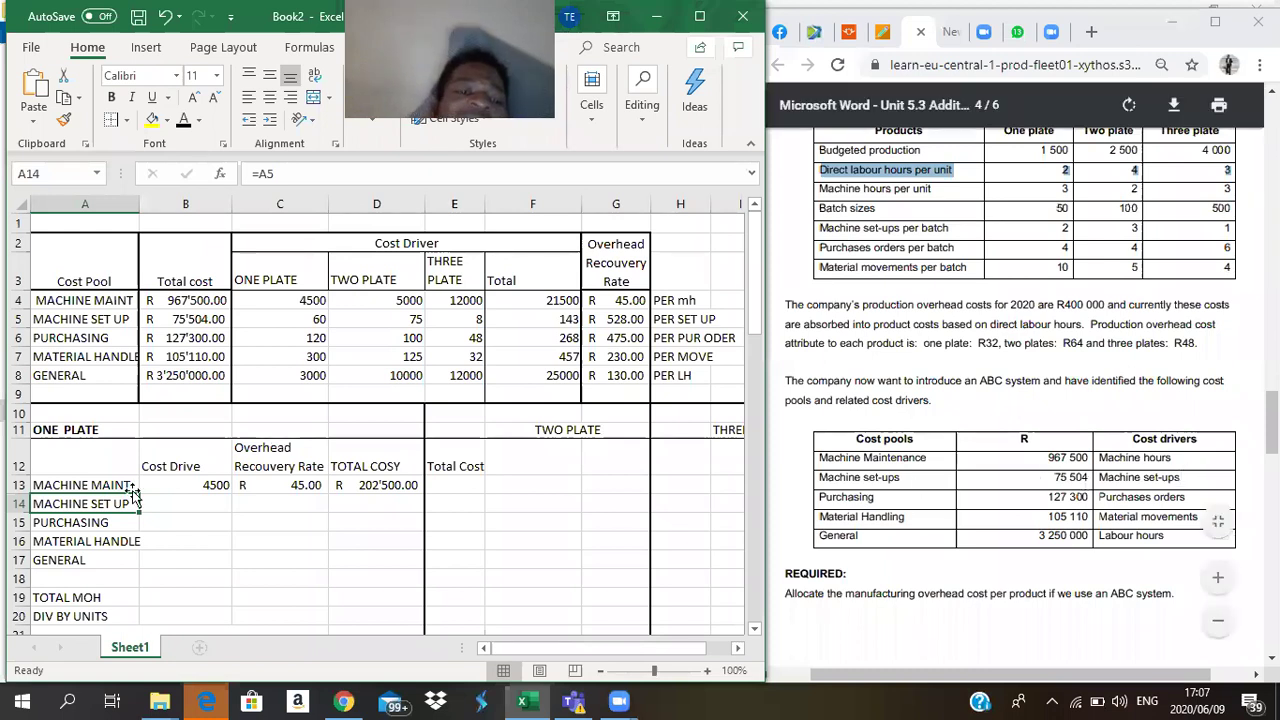
pyautogui.click(306, 321)
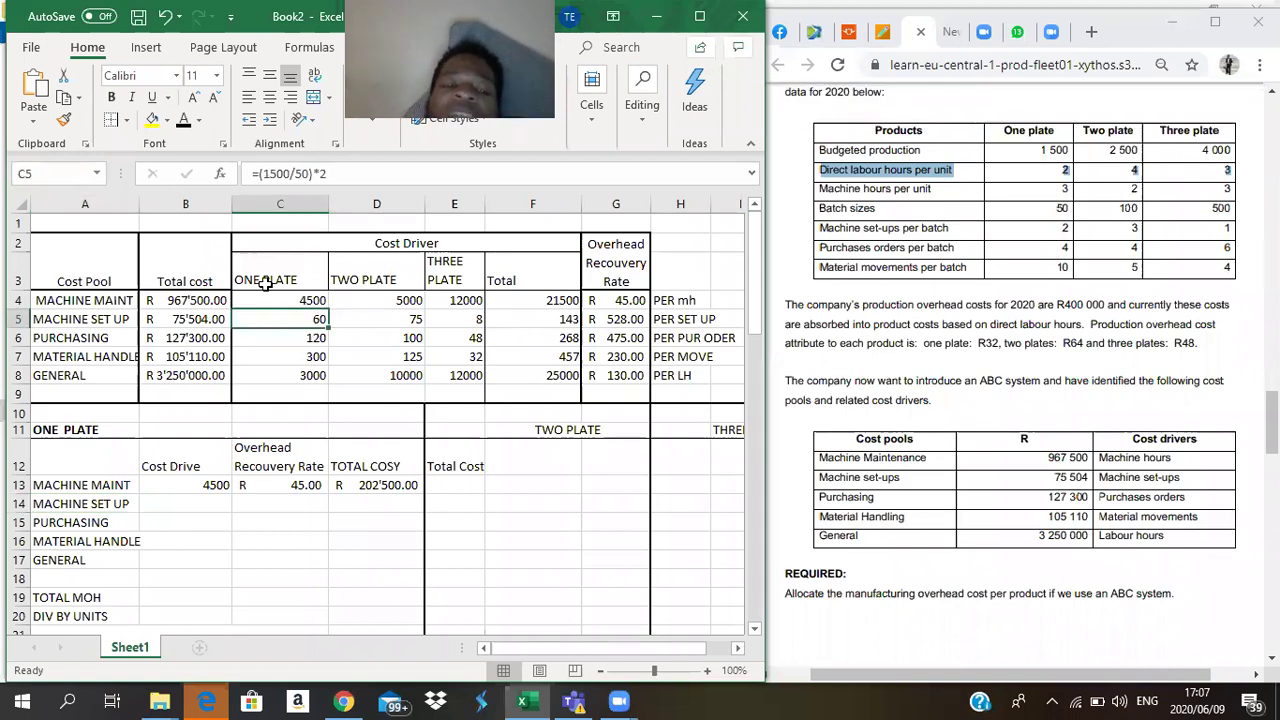
# - Link the ONE PLATE cost driver for MACHINE SET UP in cell B14 to the number of set-ups with =C5
pyautogui.click(186, 498)
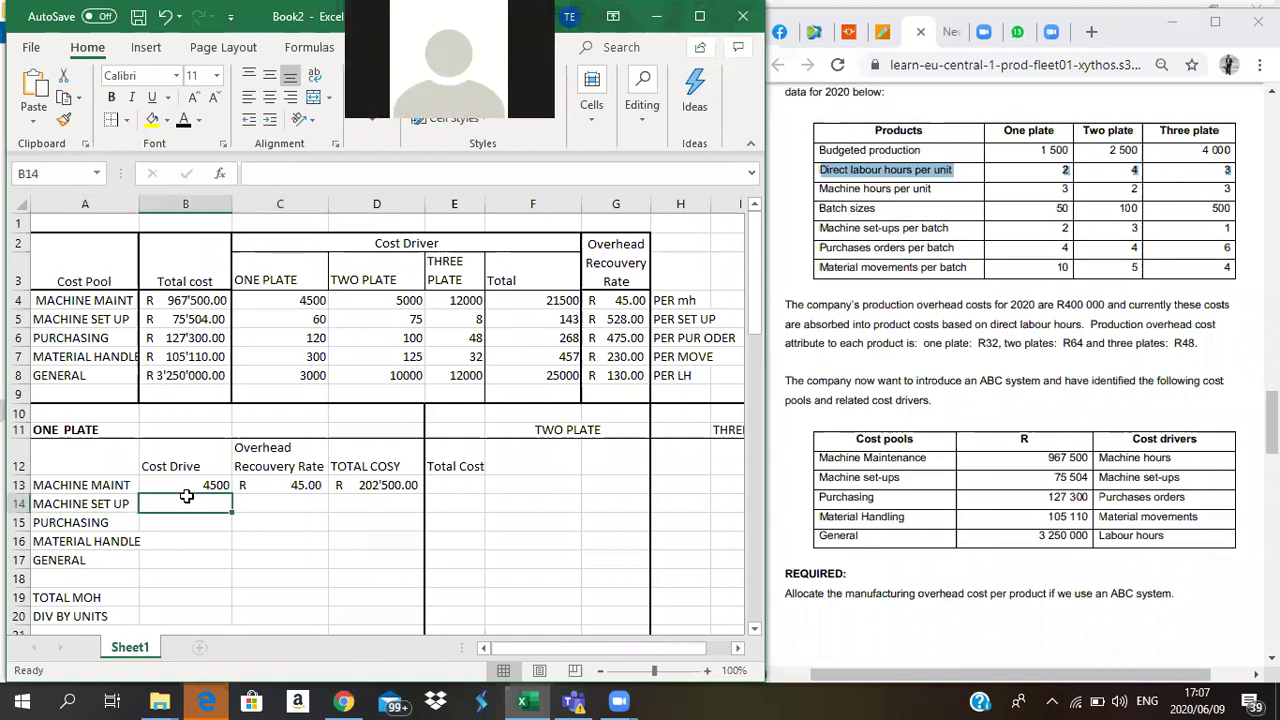
pyautogui.write('=')
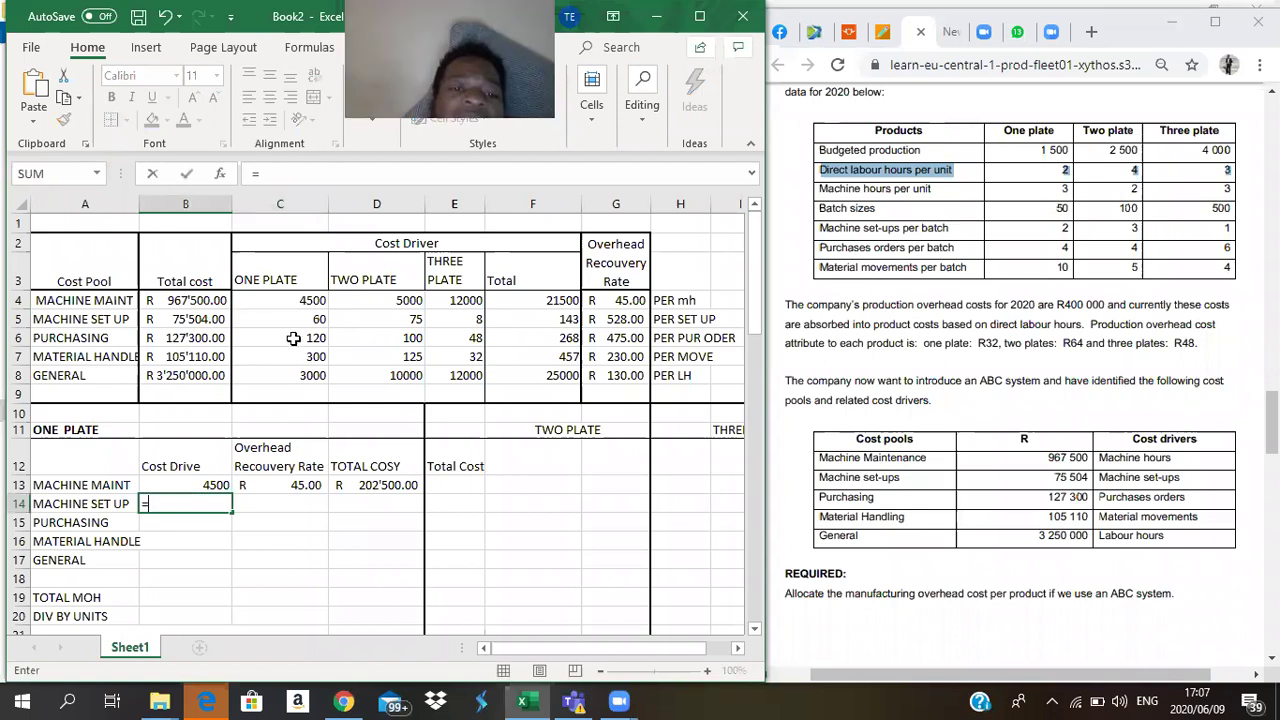
pyautogui.click(298, 316)
pyautogui.press('Return')
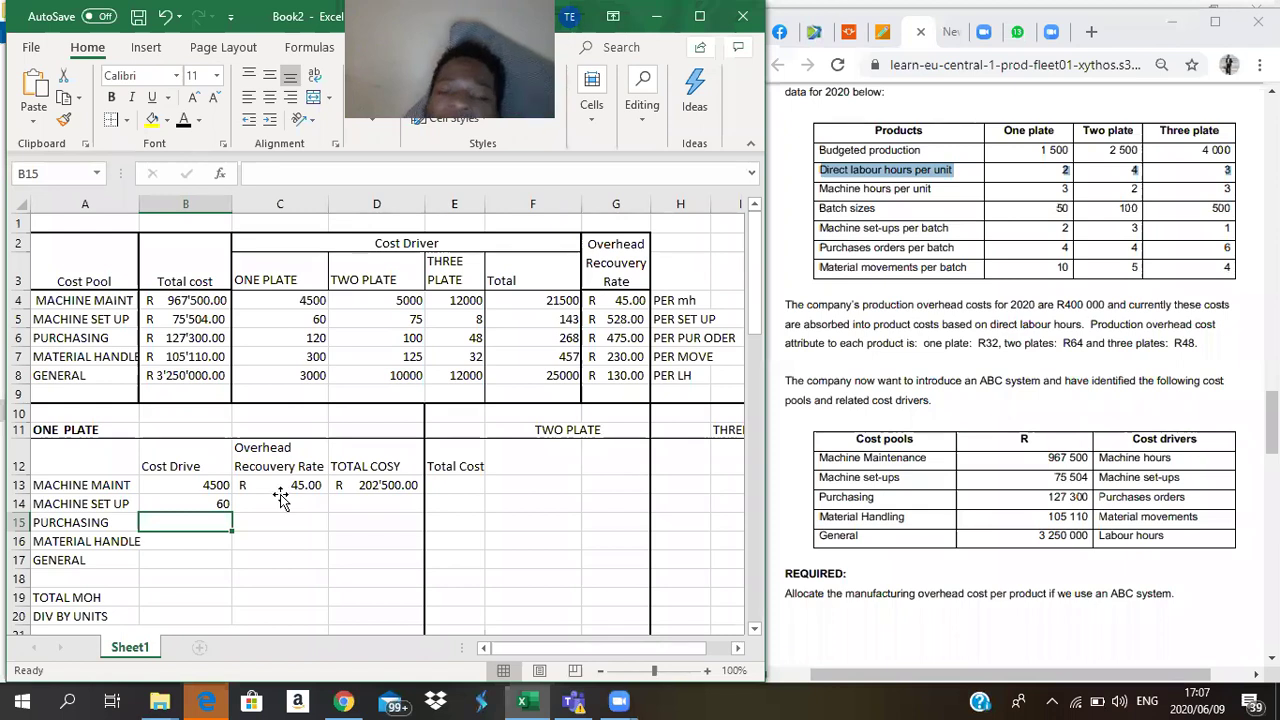
# - Link the ONE PLATE overhead recovery rate for MACHINE SET UP in cell C14 with the formula =G5
pyautogui.press('Up')
pyautogui.press('Right')
pyautogui.write('=')
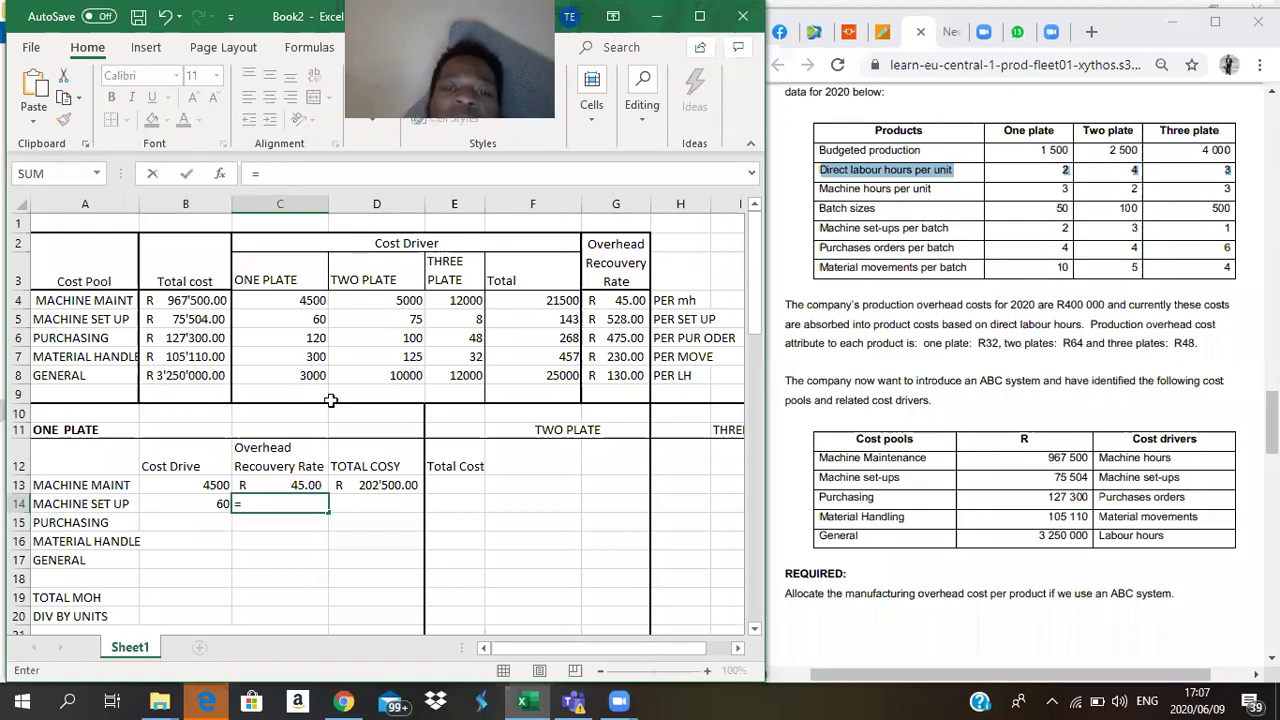
pyautogui.click(620, 319)
pyautogui.press('Return')
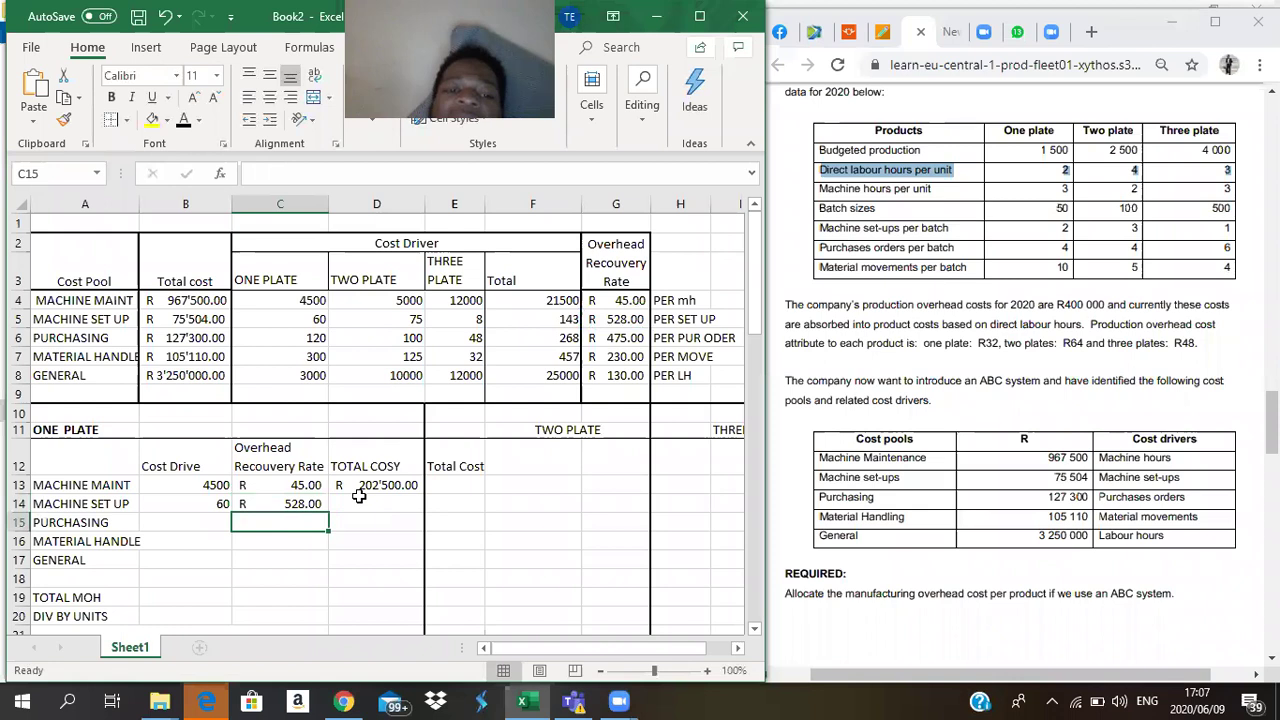
# - Calculate the ONE PLATE total cost for MACHINE SET UP in cell D14 with the formula =B14*C14
pyautogui.click(358, 497)
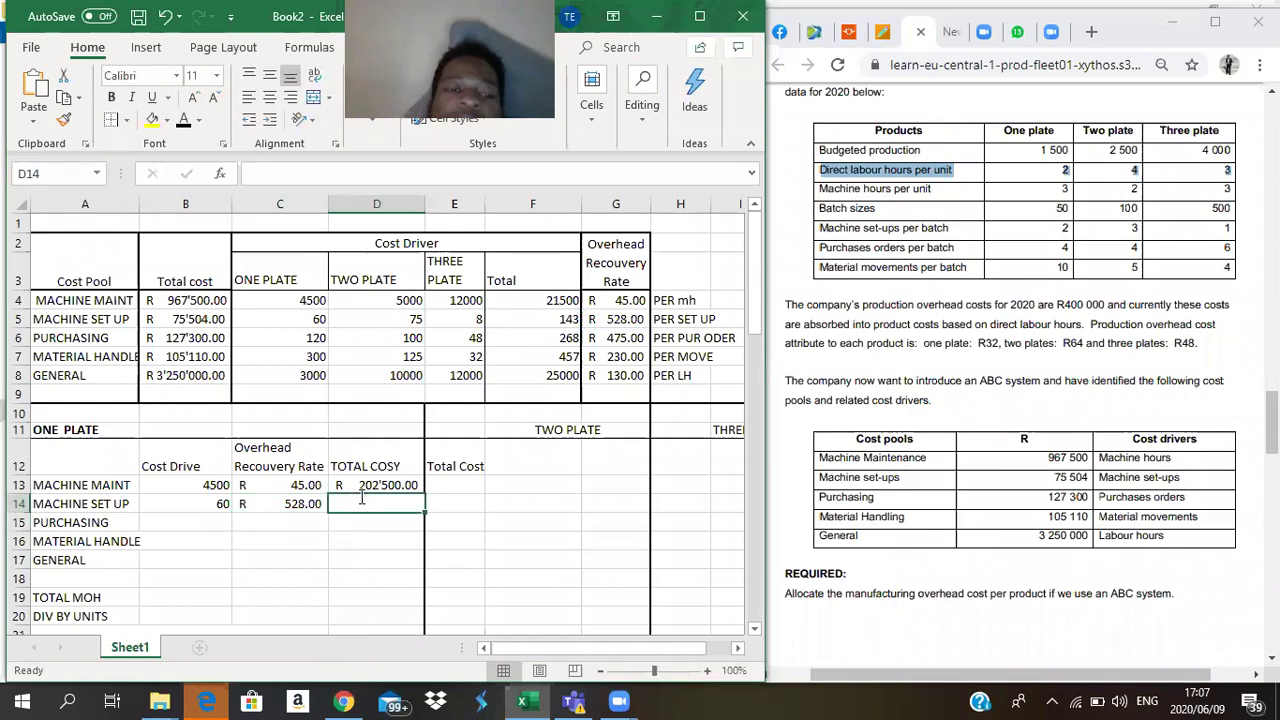
pyautogui.write('=')
pyautogui.click(217, 500)
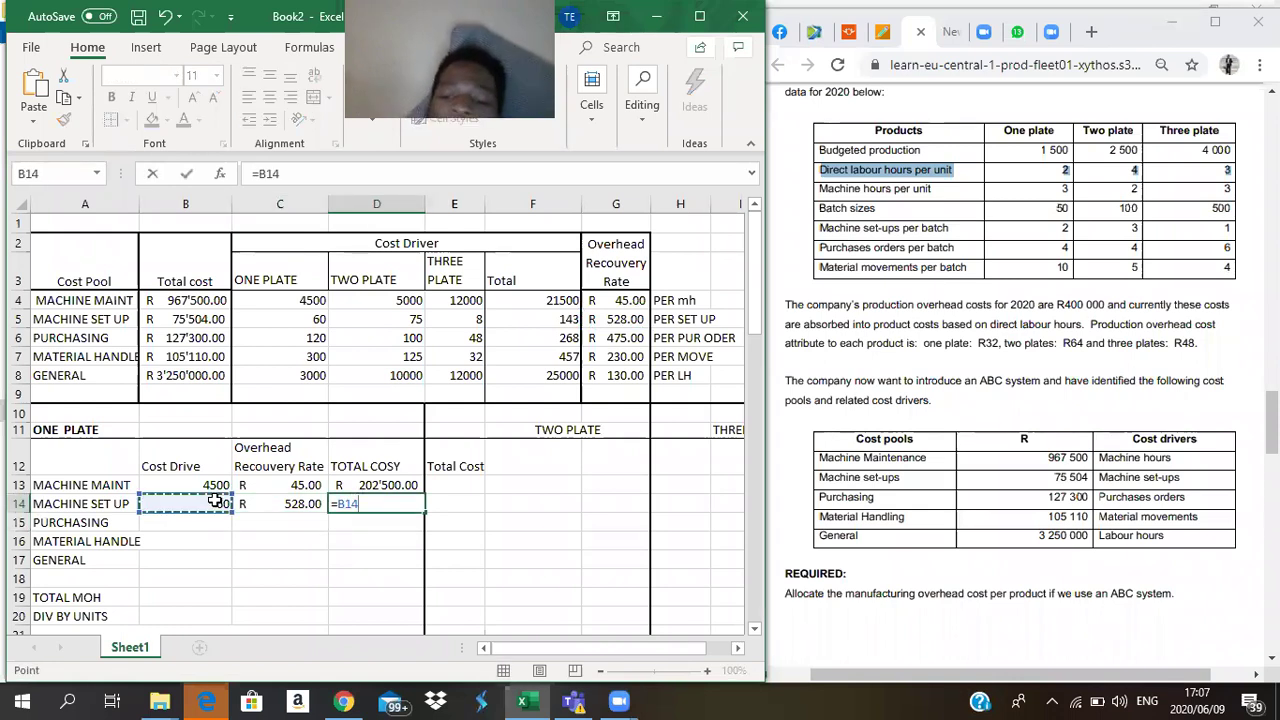
pyautogui.write('*')
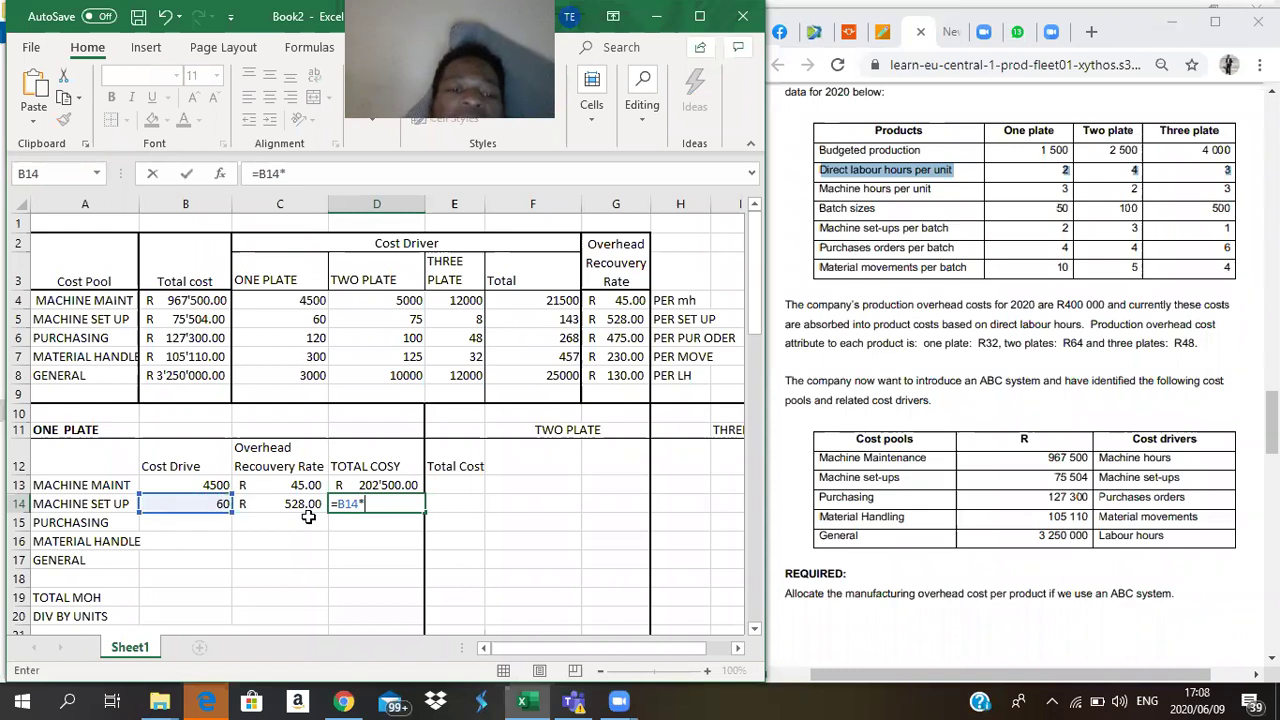
pyautogui.click(301, 508)
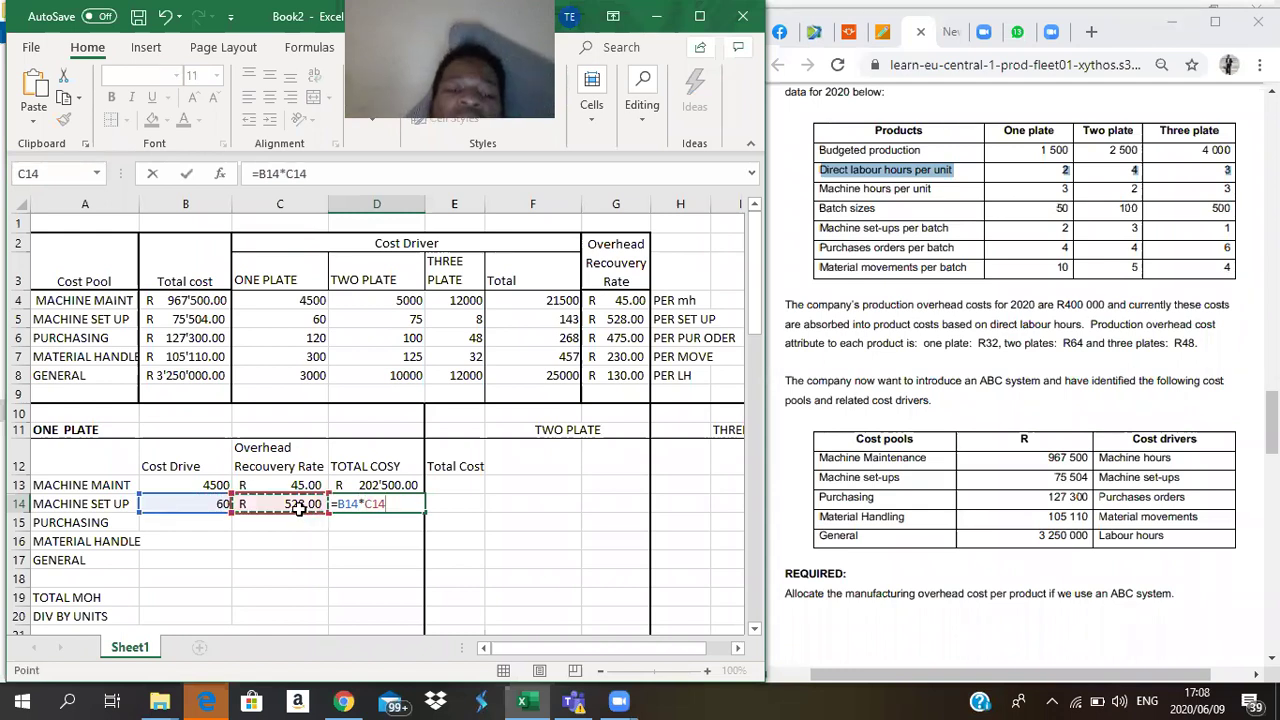
pyautogui.press('Return')
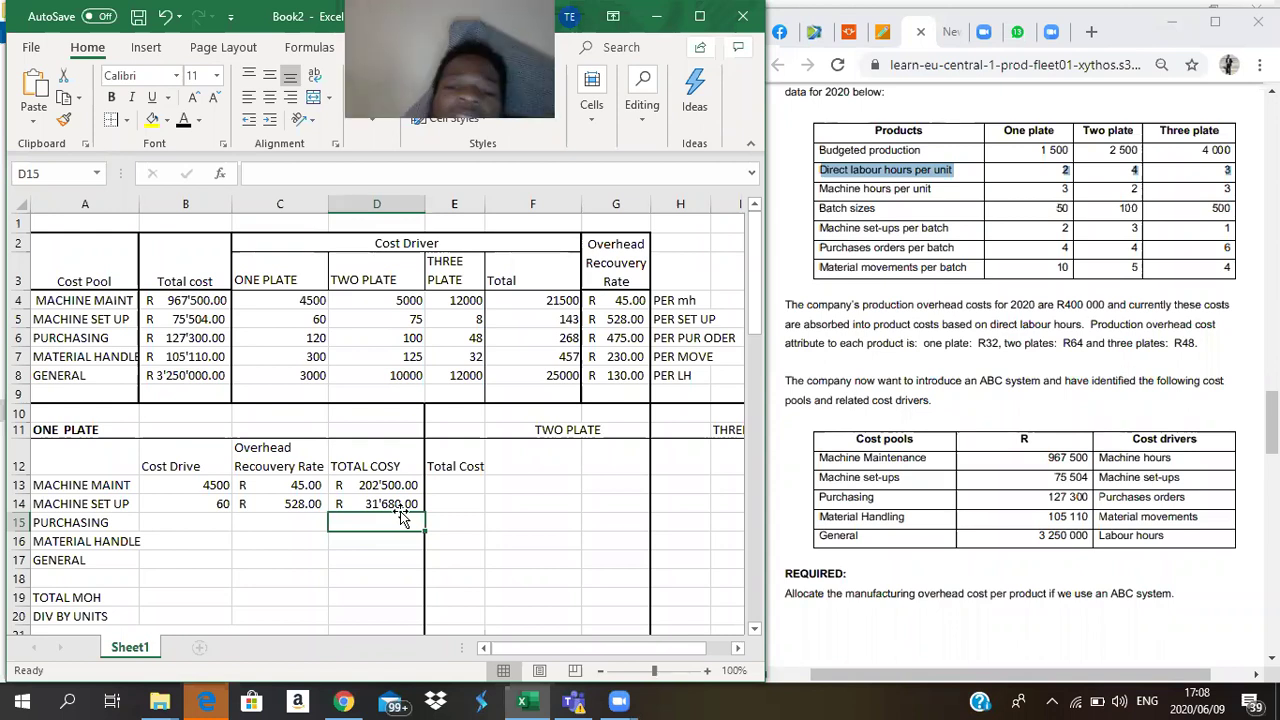
# - Link the ONE PLATE PURCHASING cost driver in cell B15 with =C6 and its overhead recovery rate in cell C15 with =G6
pyautogui.click(185, 523)
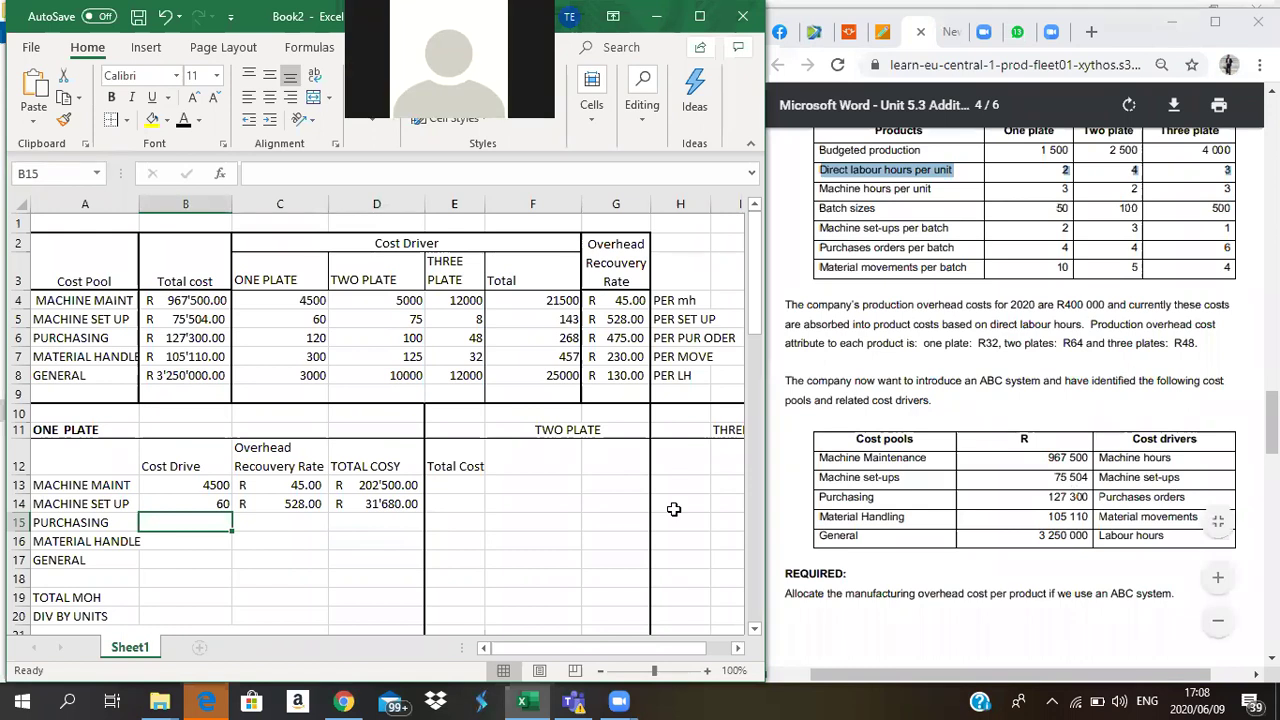
pyautogui.write('=')
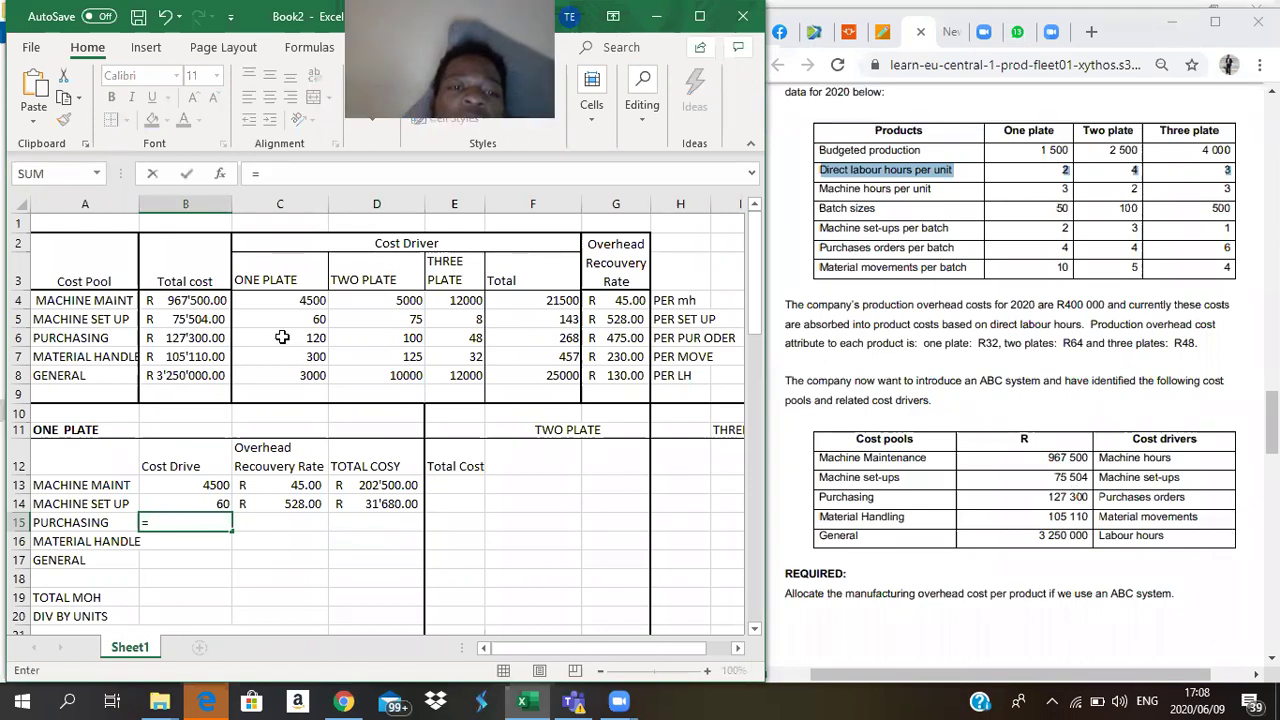
pyautogui.click(282, 337)
pyautogui.press('Return')
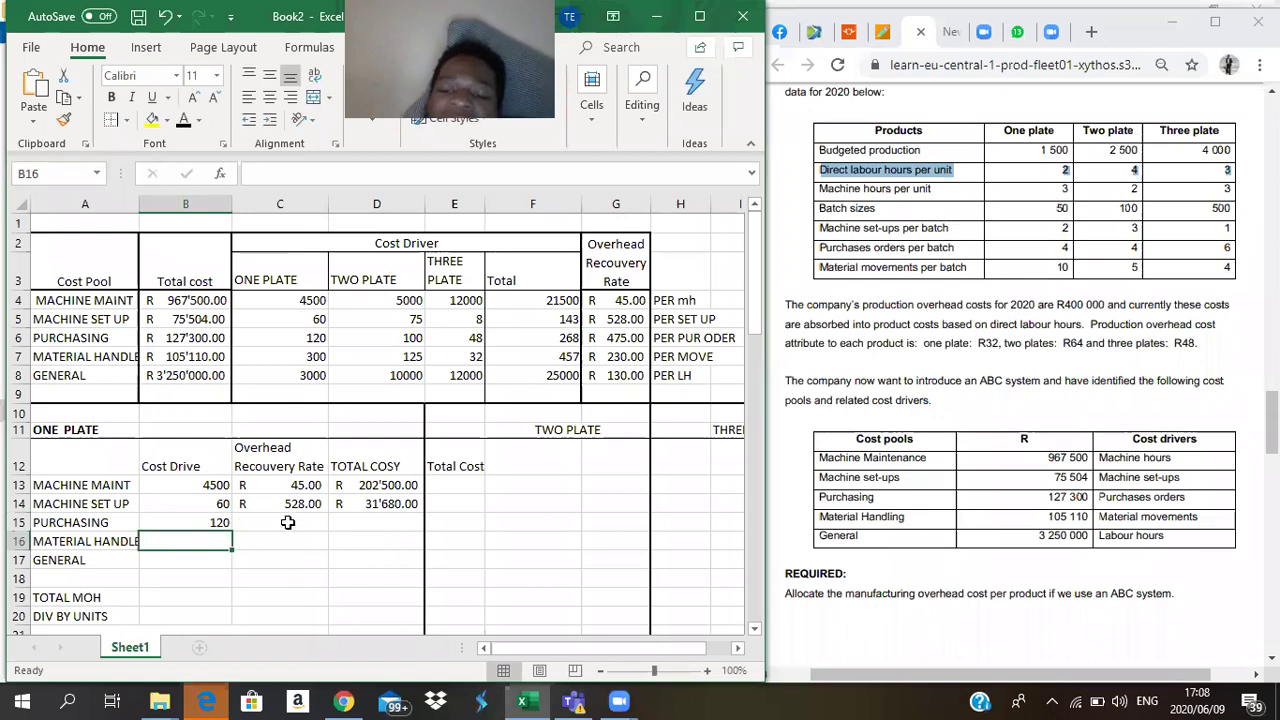
pyautogui.click(287, 522)
pyautogui.write('=')
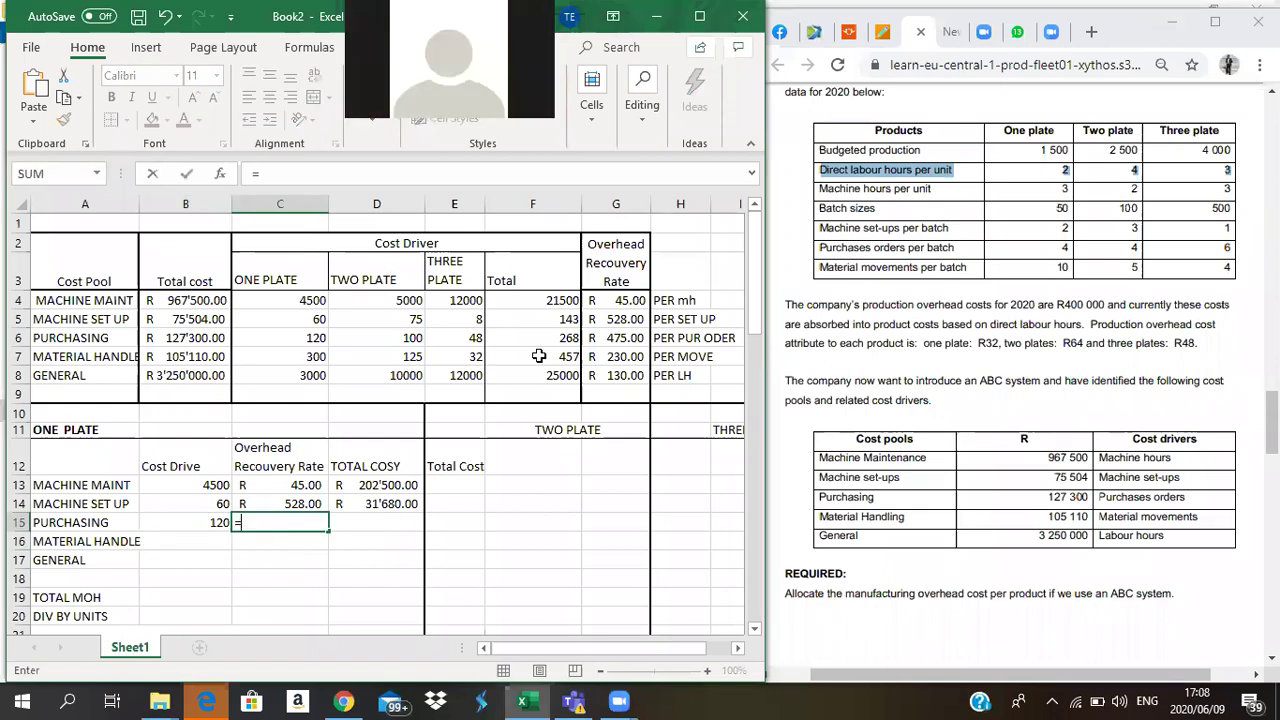
pyautogui.click(627, 338)
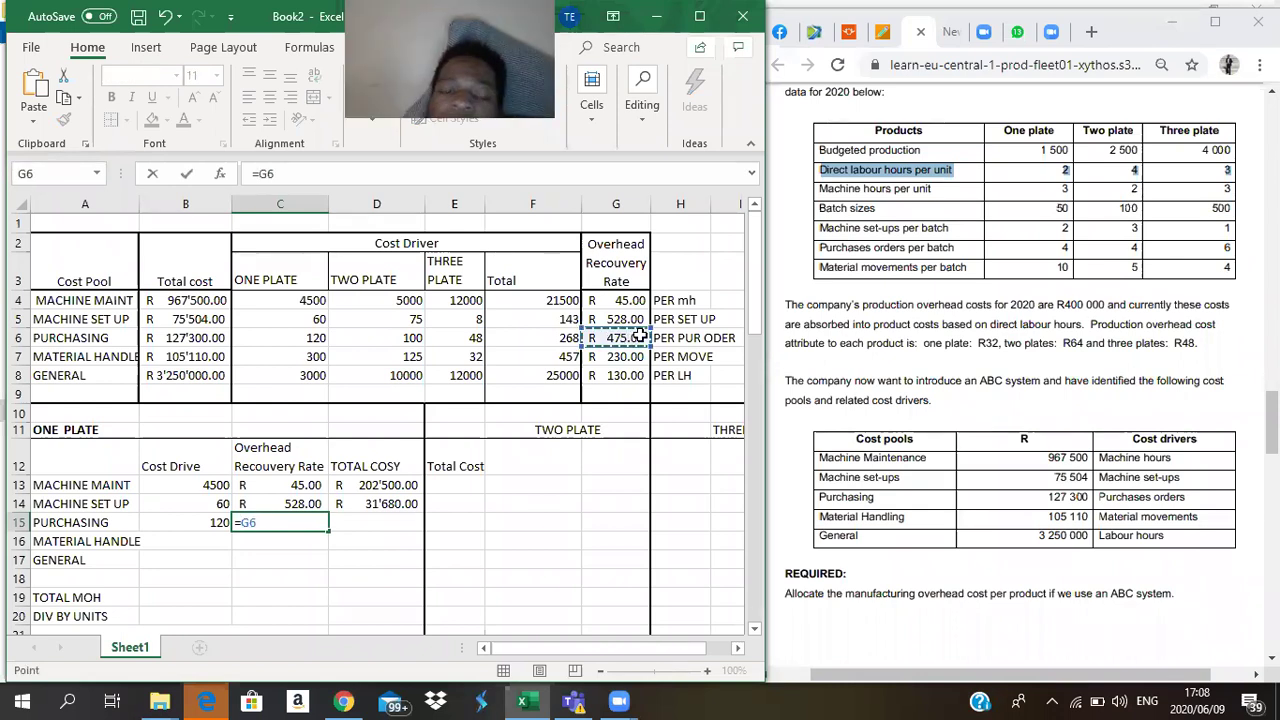
pyautogui.press('Return')
# - Calculate the ONE PLATE total cost for PURCHASING in cell D15 with the formula =B15*C15
pyautogui.click(380, 518)
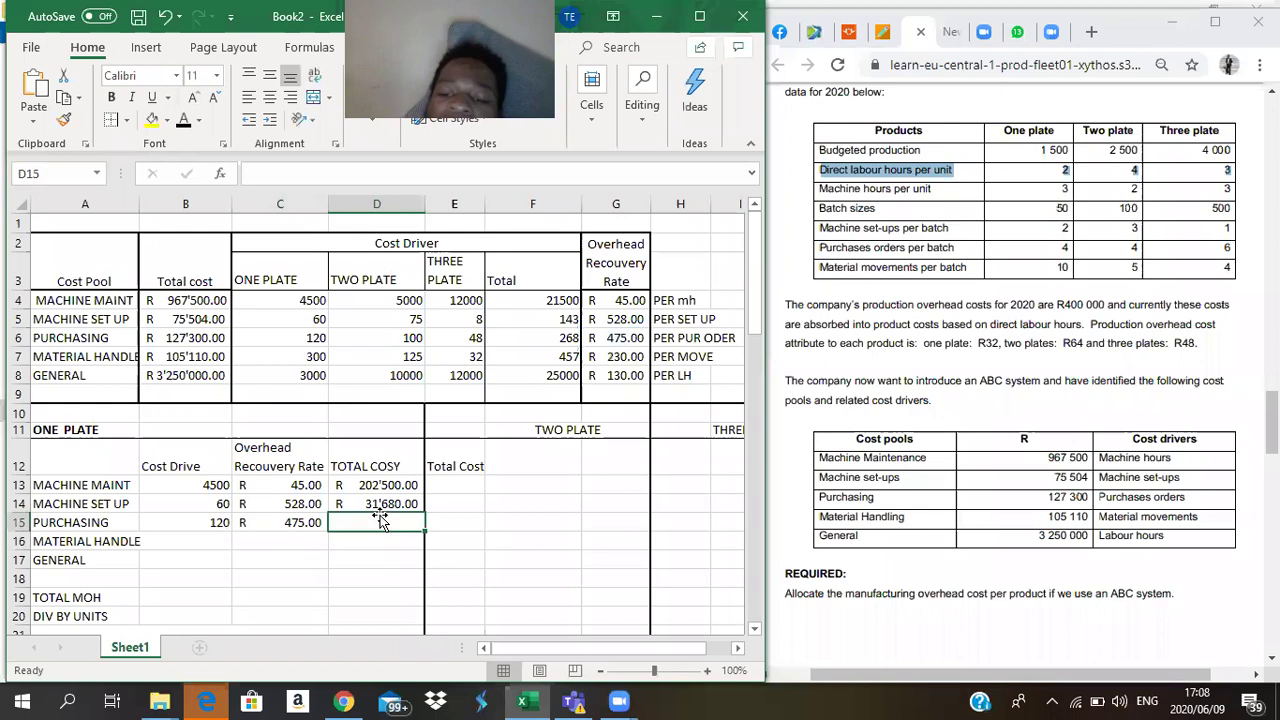
pyautogui.write('=')
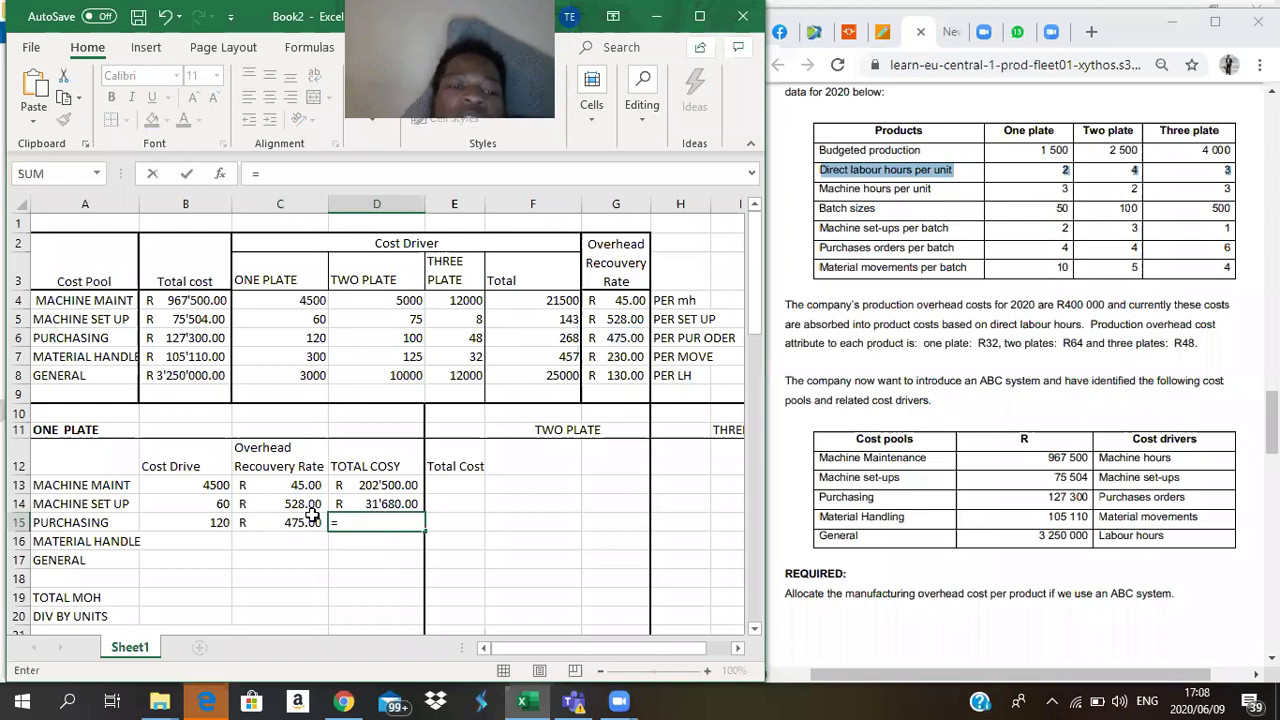
pyautogui.click(226, 526)
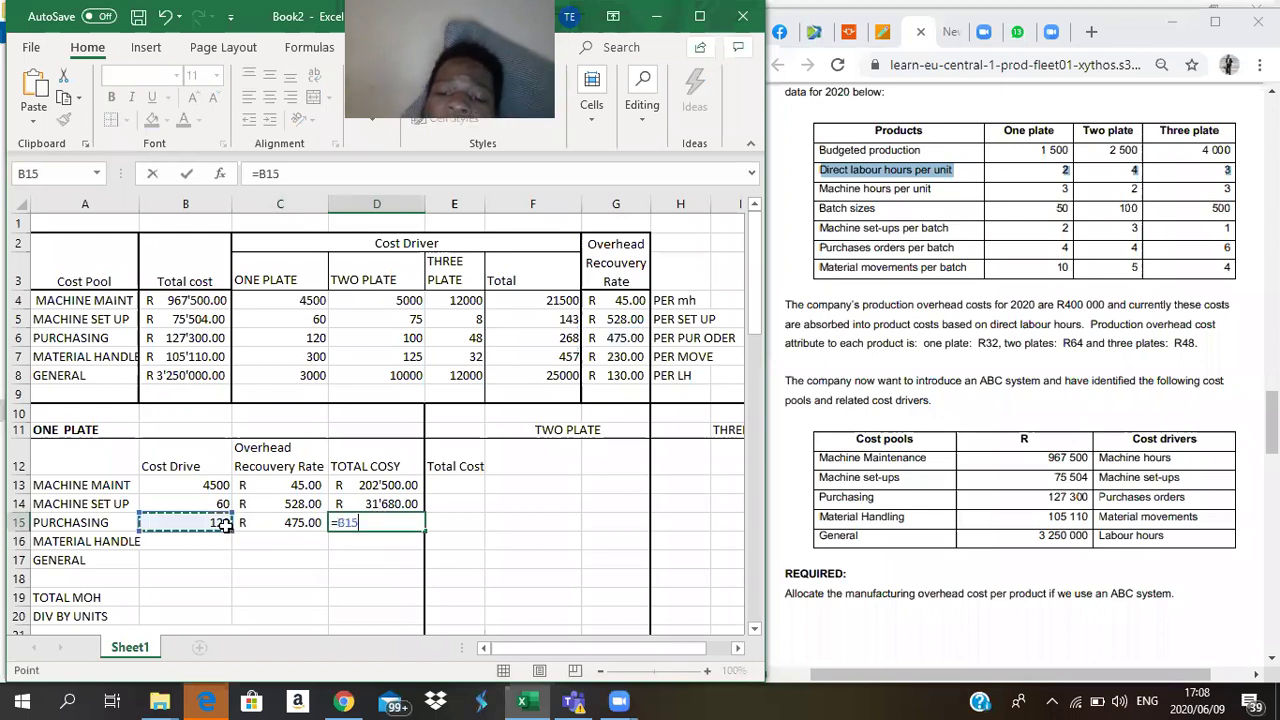
pyautogui.write('*')
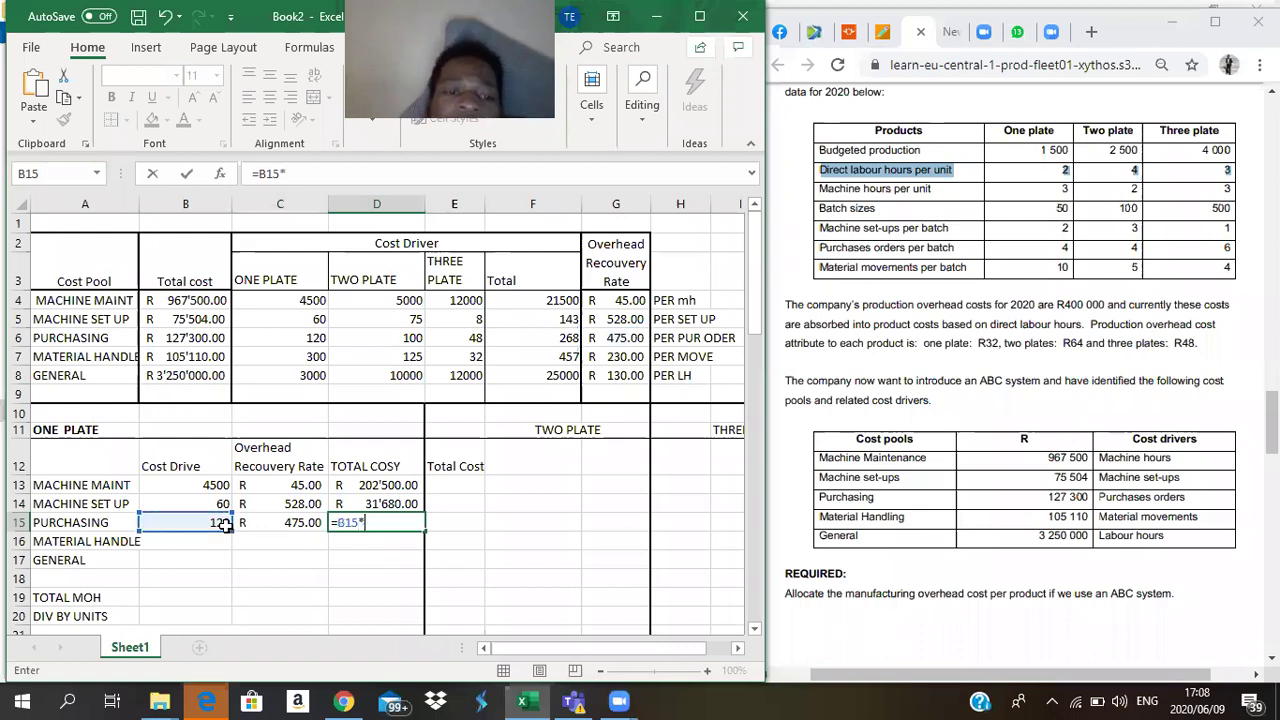
pyautogui.click(296, 522)
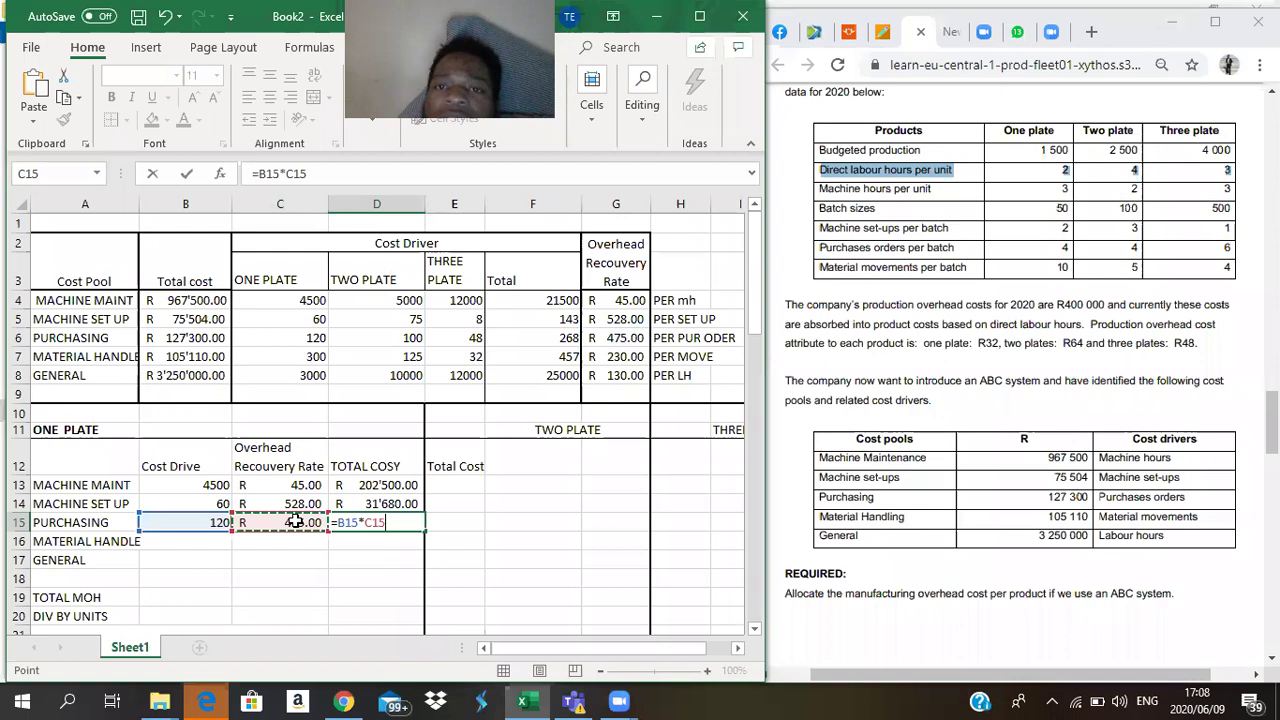
pyautogui.press('Return')
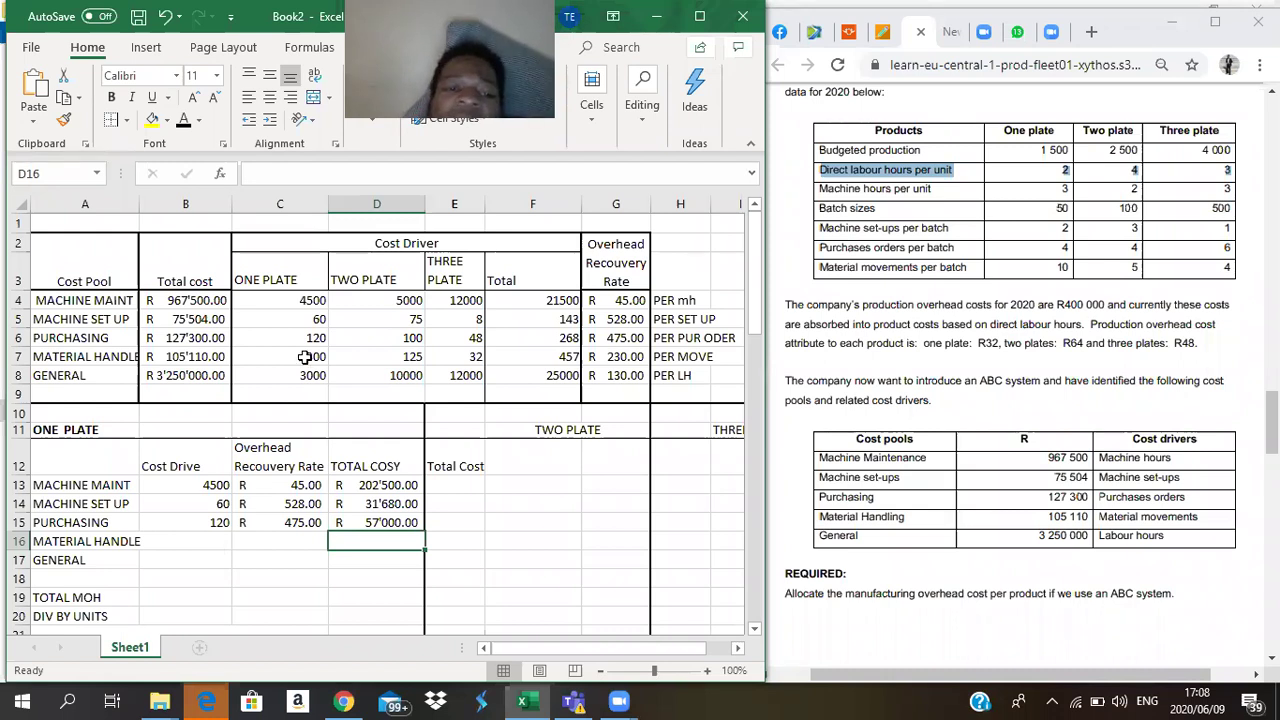
# - Enter the ONE PLATE cost driver of 300 for MATERIAL HANDLE in cell B16
pyautogui.press('Left')
pyautogui.press('Left')
pyautogui.write('300')
pyautogui.press('Tab')
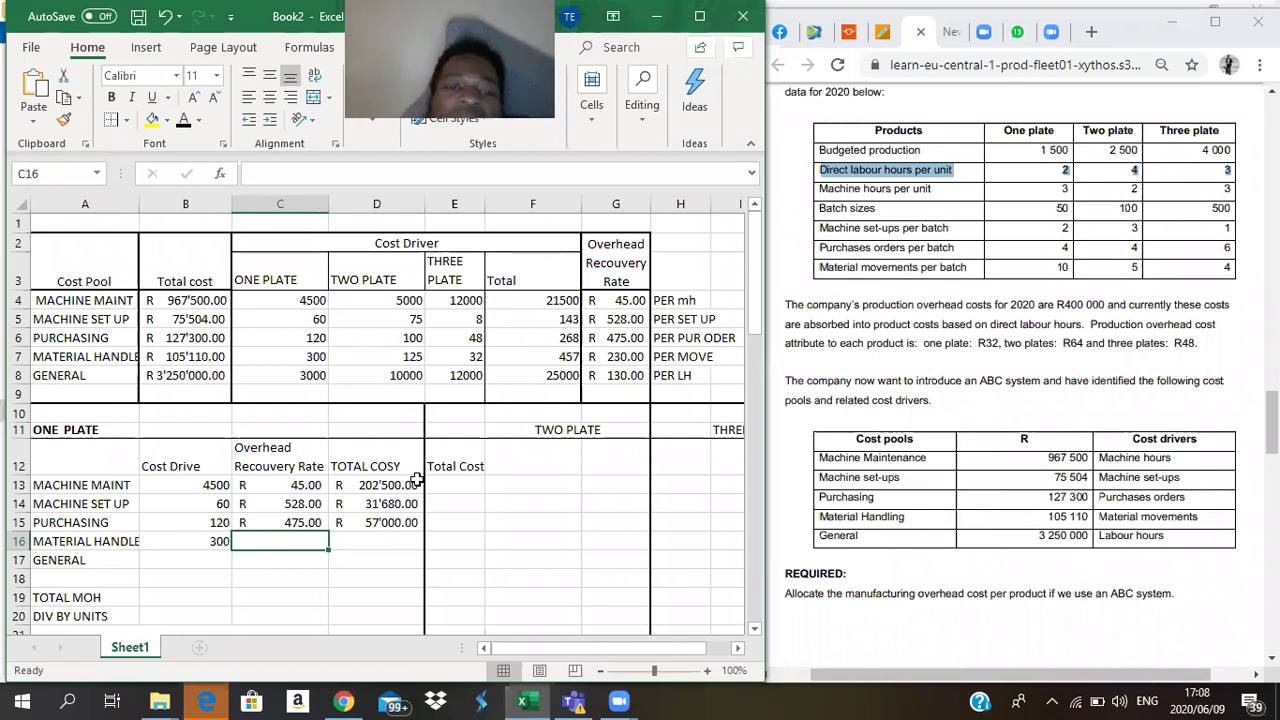
# - Link the ONE PLATE recovery rates to the cost driver totals, with =F6 for PURCHASING in C15 and =F7 for MATERIAL HANDLE in C16
pyautogui.write('=')
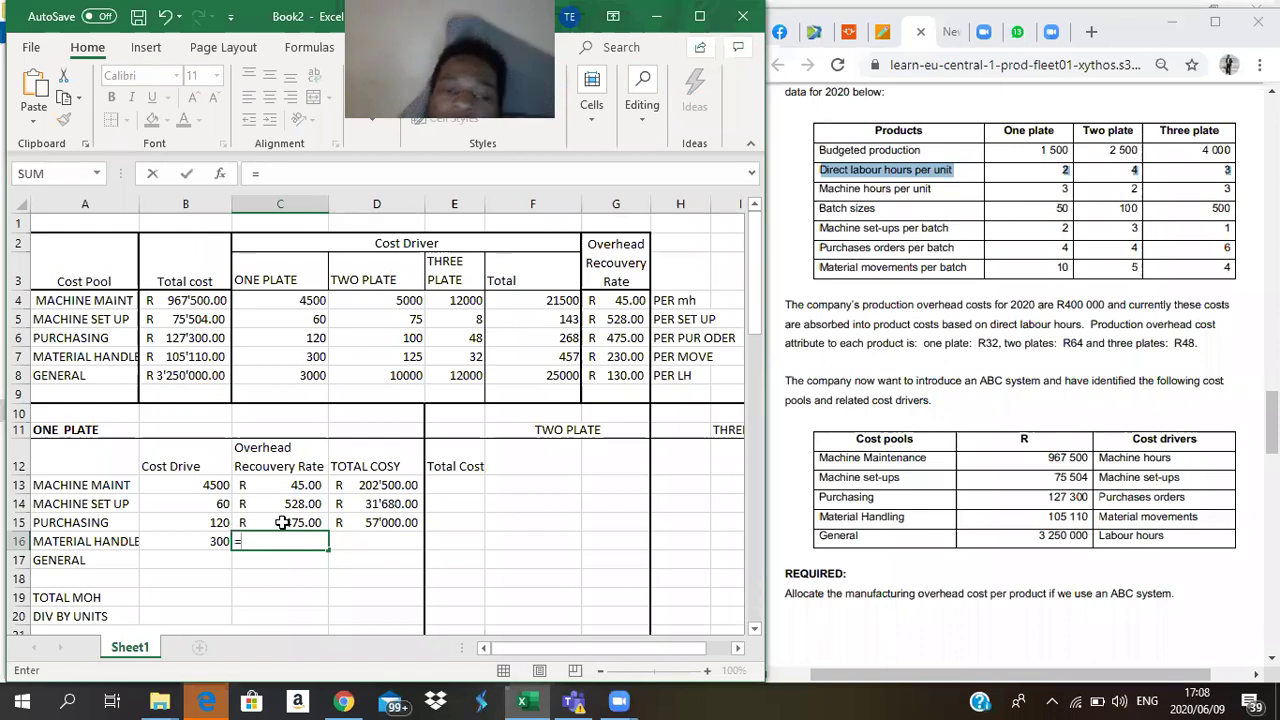
pyautogui.press('BackSpace')
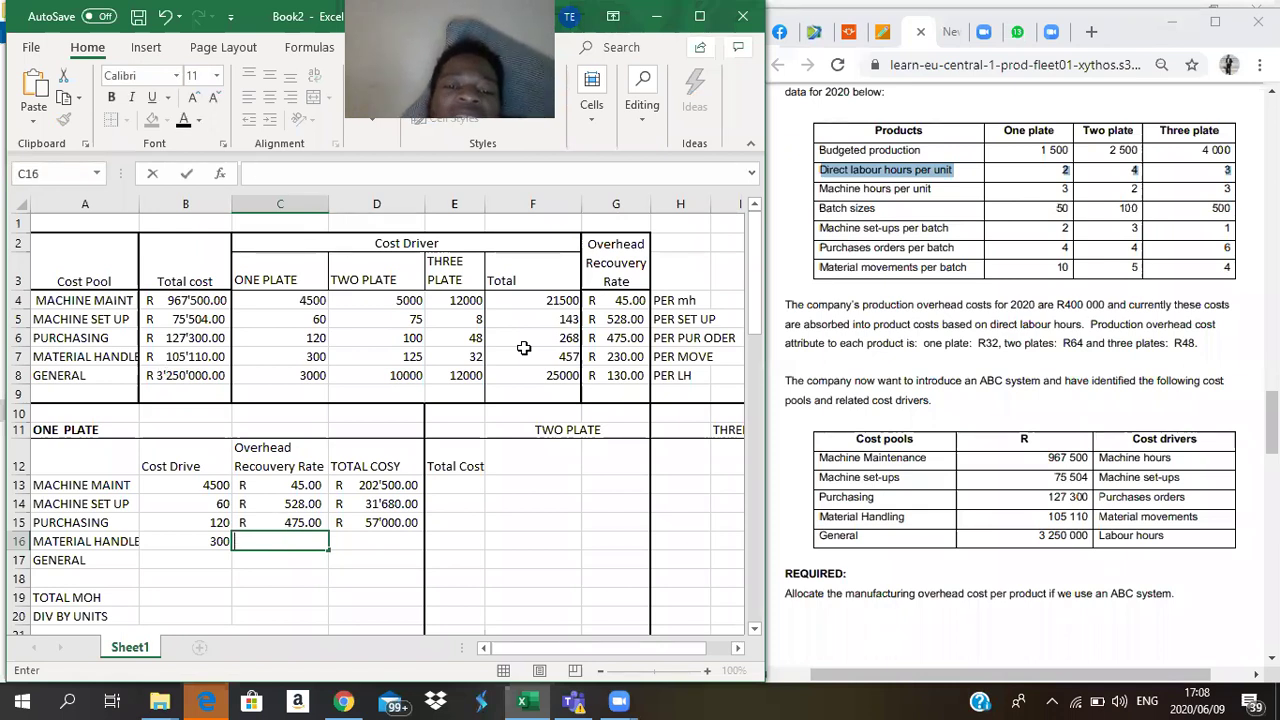
pyautogui.click(296, 522)
pyautogui.write('=')
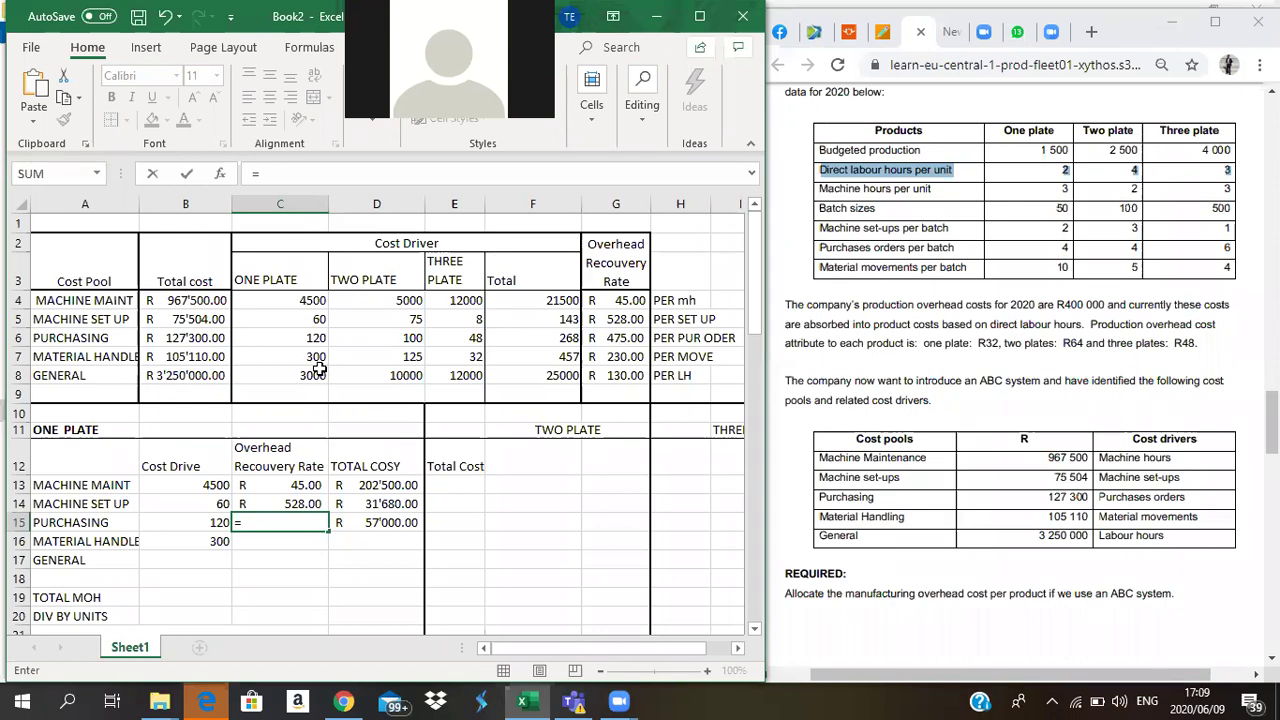
pyautogui.click(565, 338)
pyautogui.press('Return')
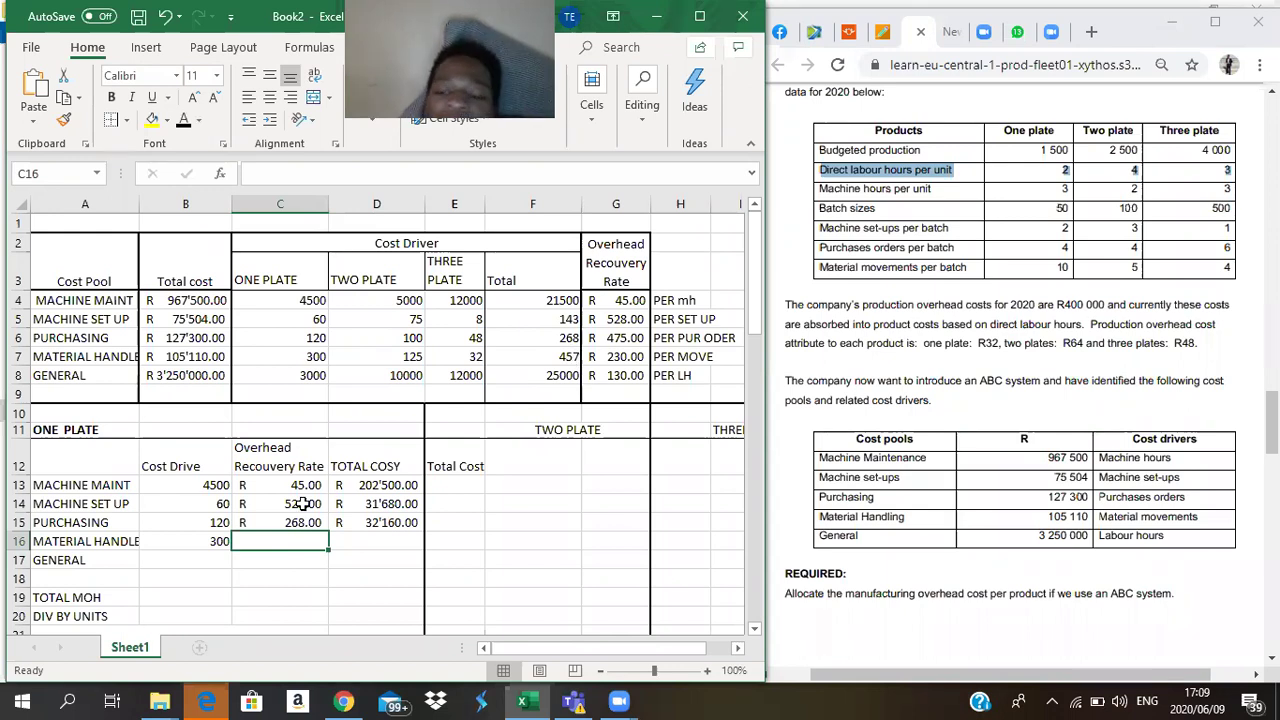
pyautogui.write('457')
pyautogui.press('Return')
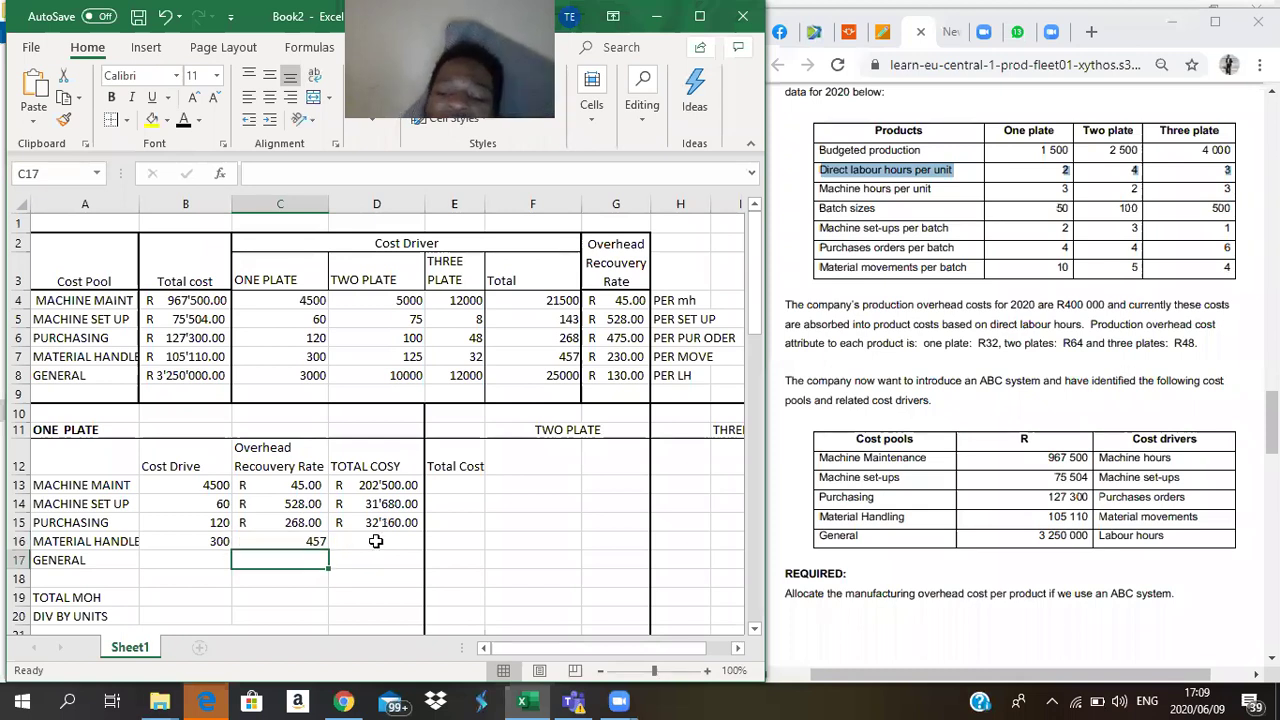
# - Calculate the ONE PLATE total cost for MATERIAL HANDLE in cell D16 with the formula =C16*B16
pyautogui.click(376, 541)
pyautogui.write('=')
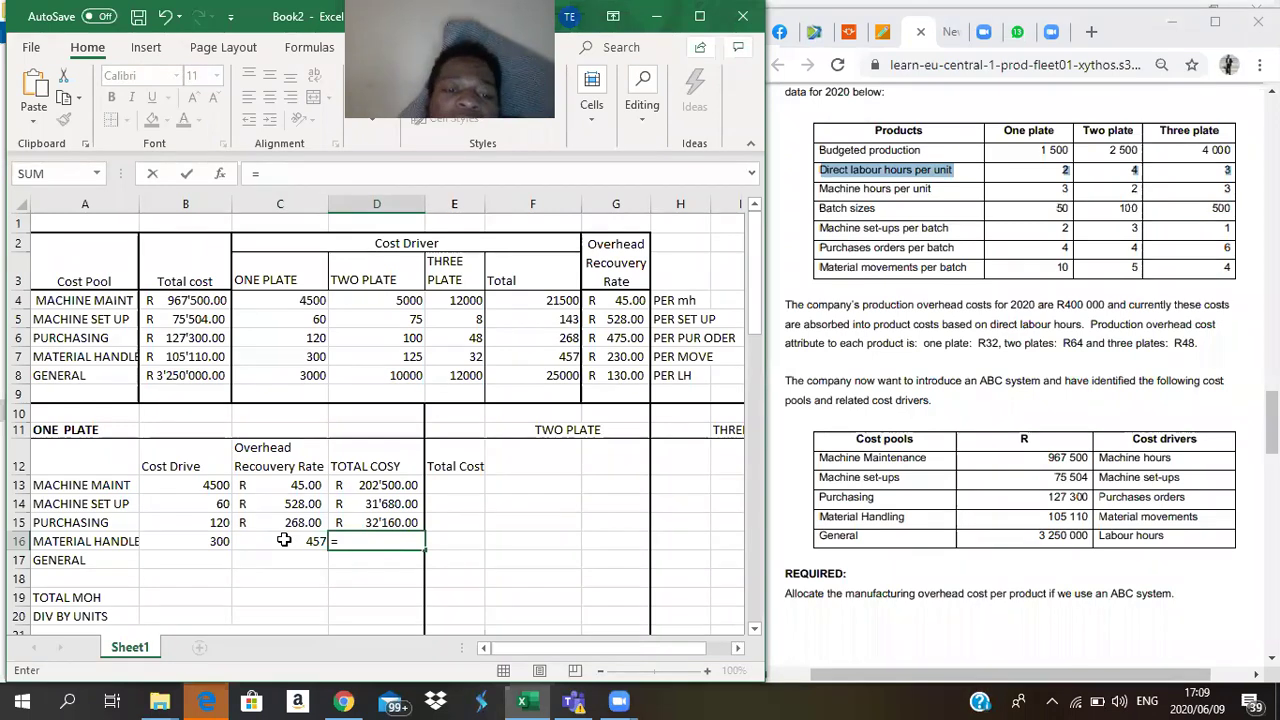
pyautogui.click(284, 540)
pyautogui.write('*B16')
pyautogui.press('Return')
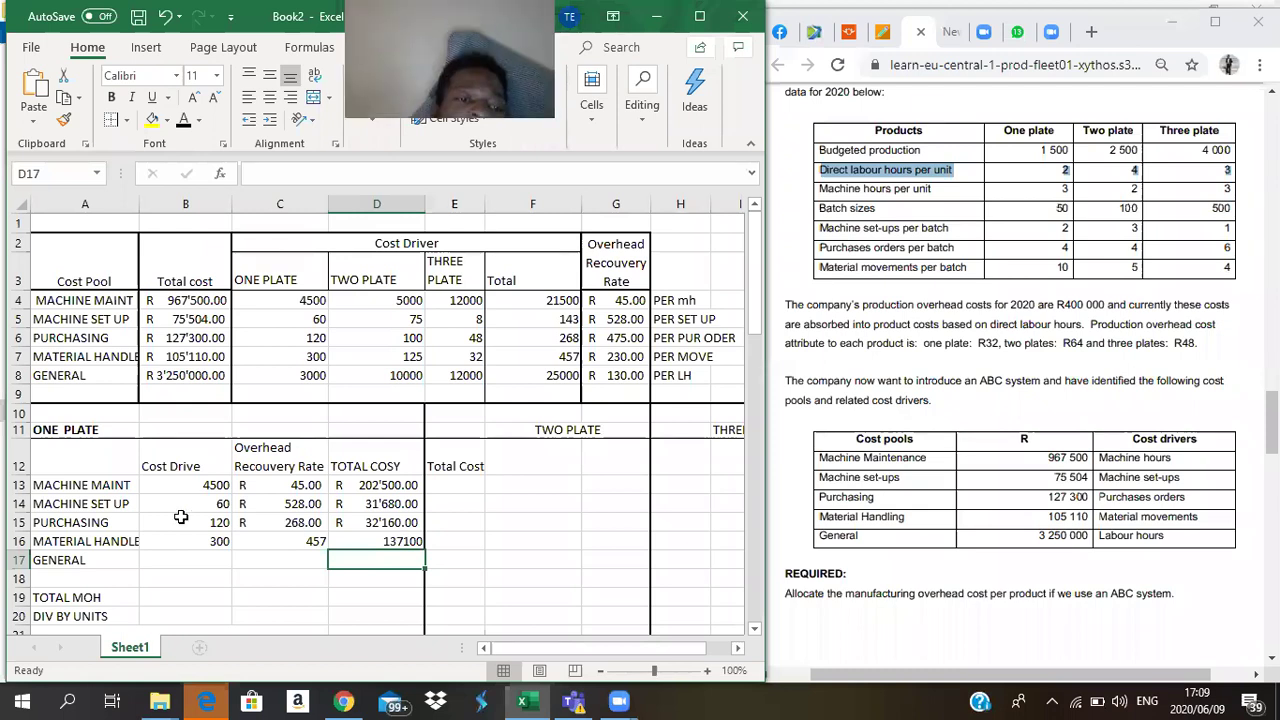
# - Check the PURCHASING row of the cost pool table and relink its ONE PLATE recovery rate in cell C15 with =G6
pyautogui.click(139, 519)
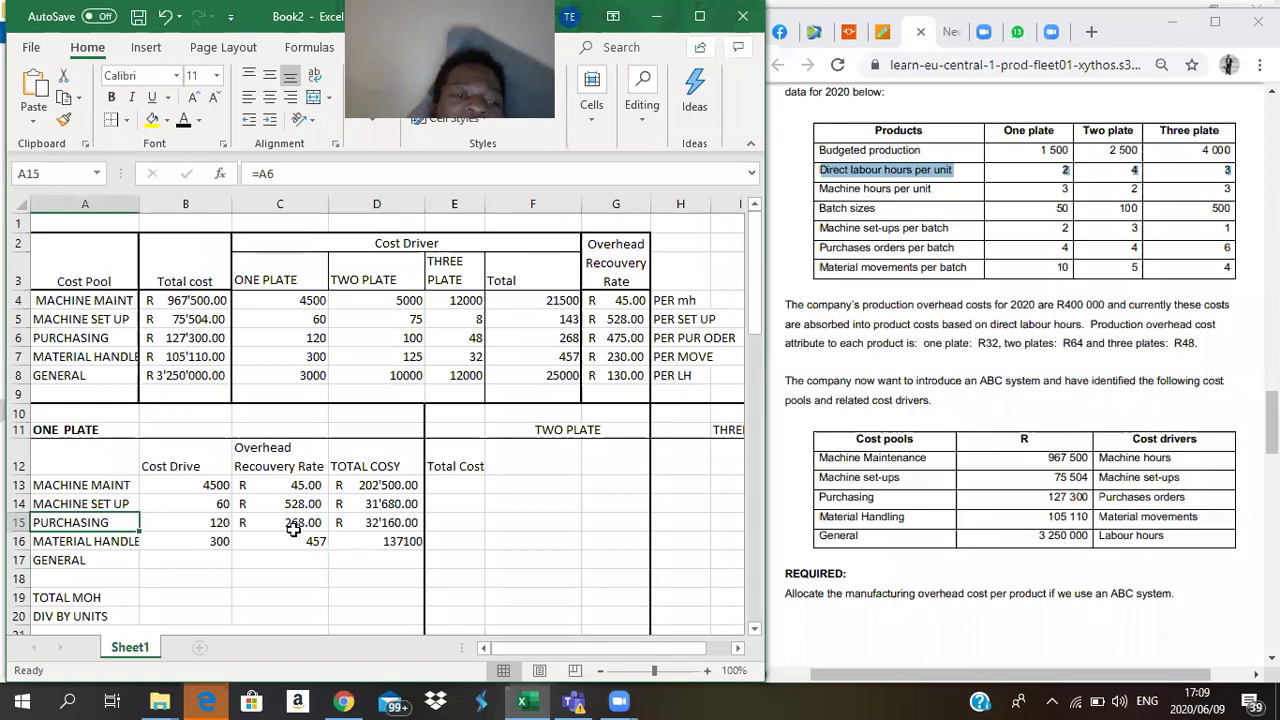
pyautogui.moveTo(84, 340); pyautogui.dragTo(650, 340)
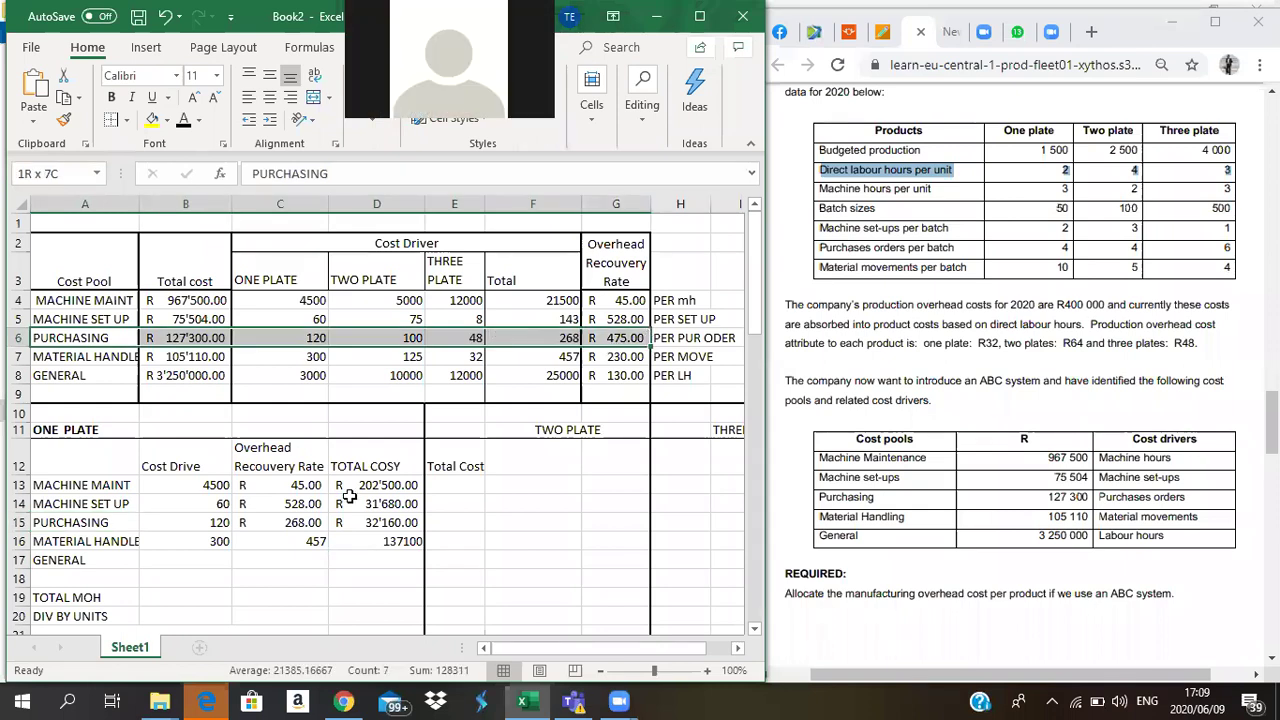
pyautogui.click(289, 524)
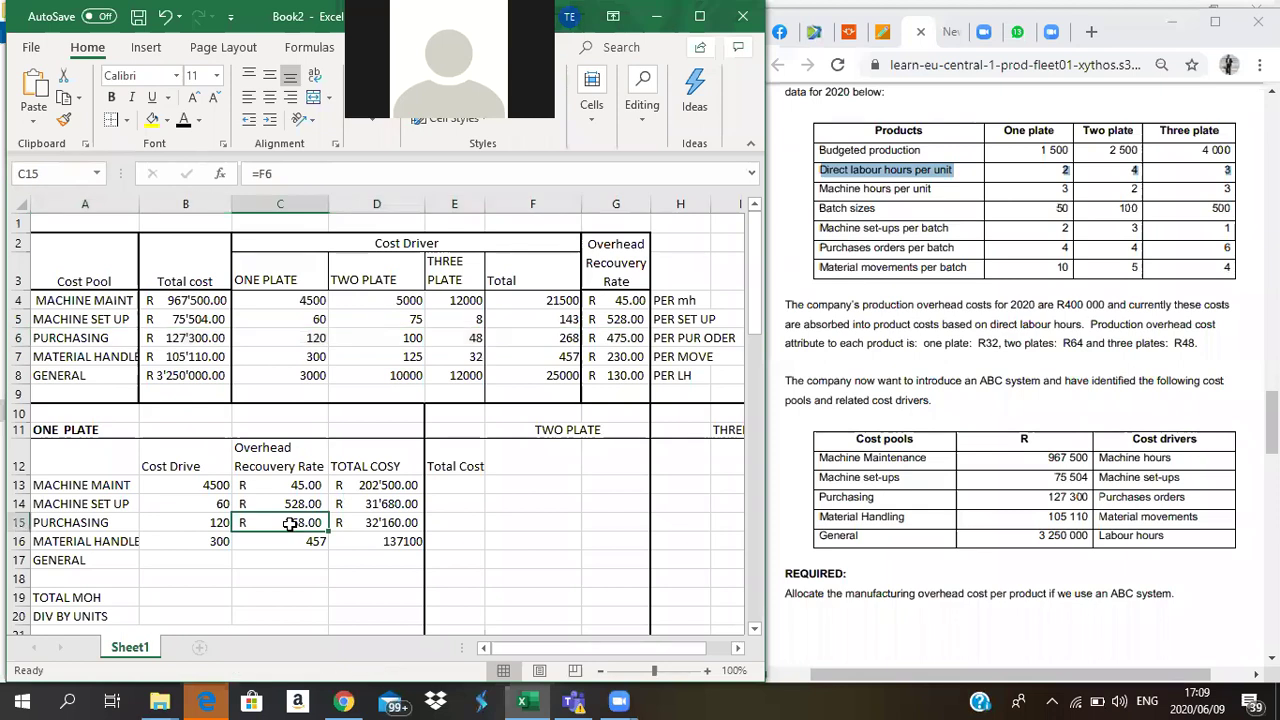
pyautogui.write('=')
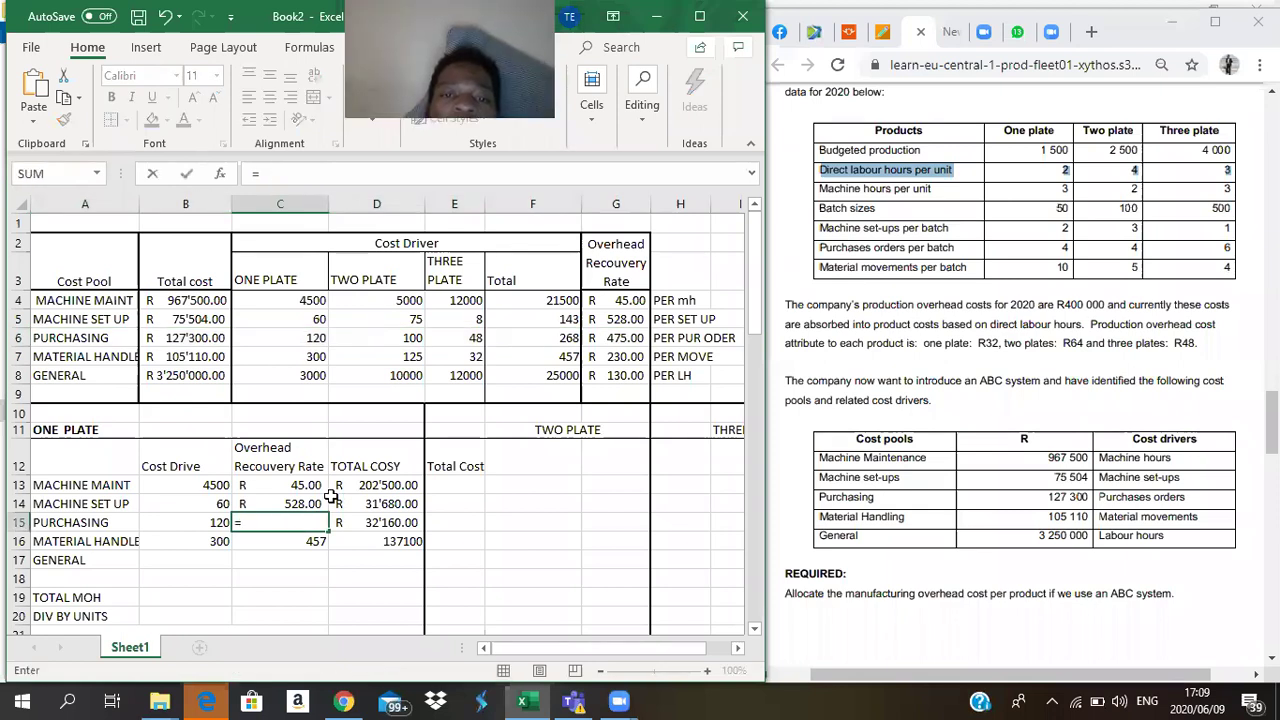
pyautogui.click(626, 340)
pyautogui.press('Return')
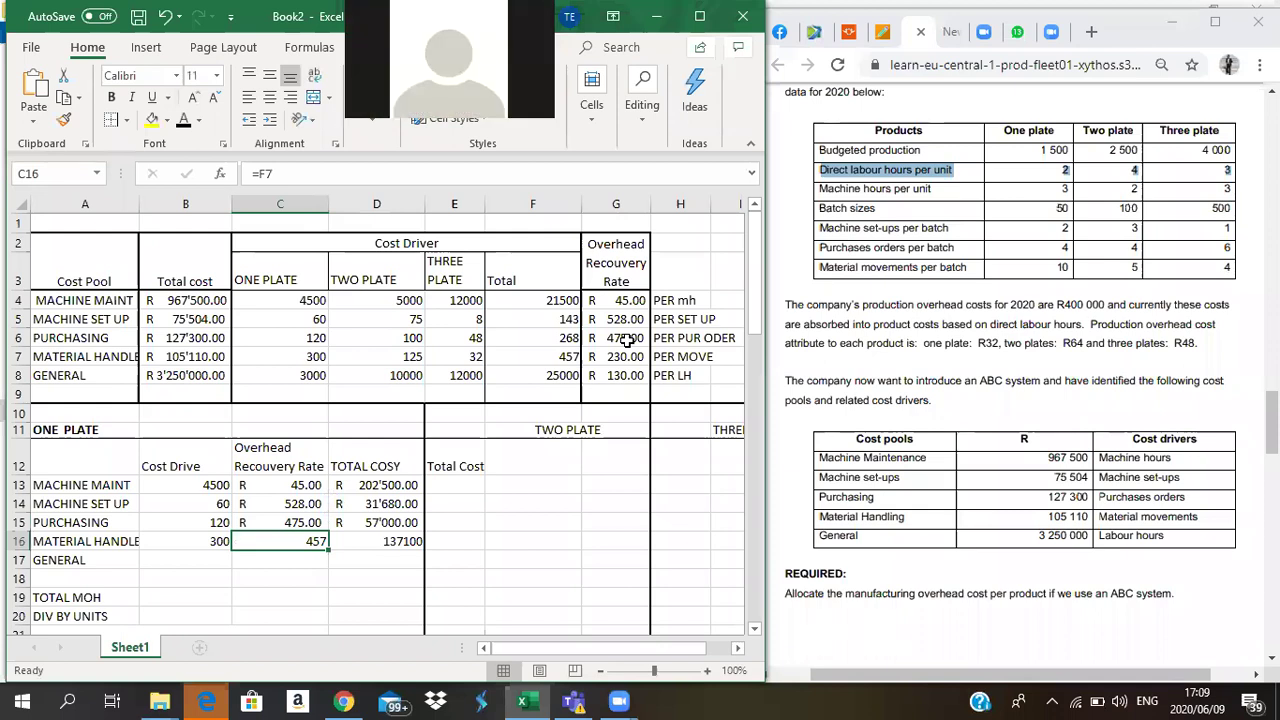
# - Relink the ONE PLATE overhead recovery rate for MATERIAL HANDLE in cell C16 with the formula =G7
pyautogui.write('=')
pyautogui.click(622, 356)
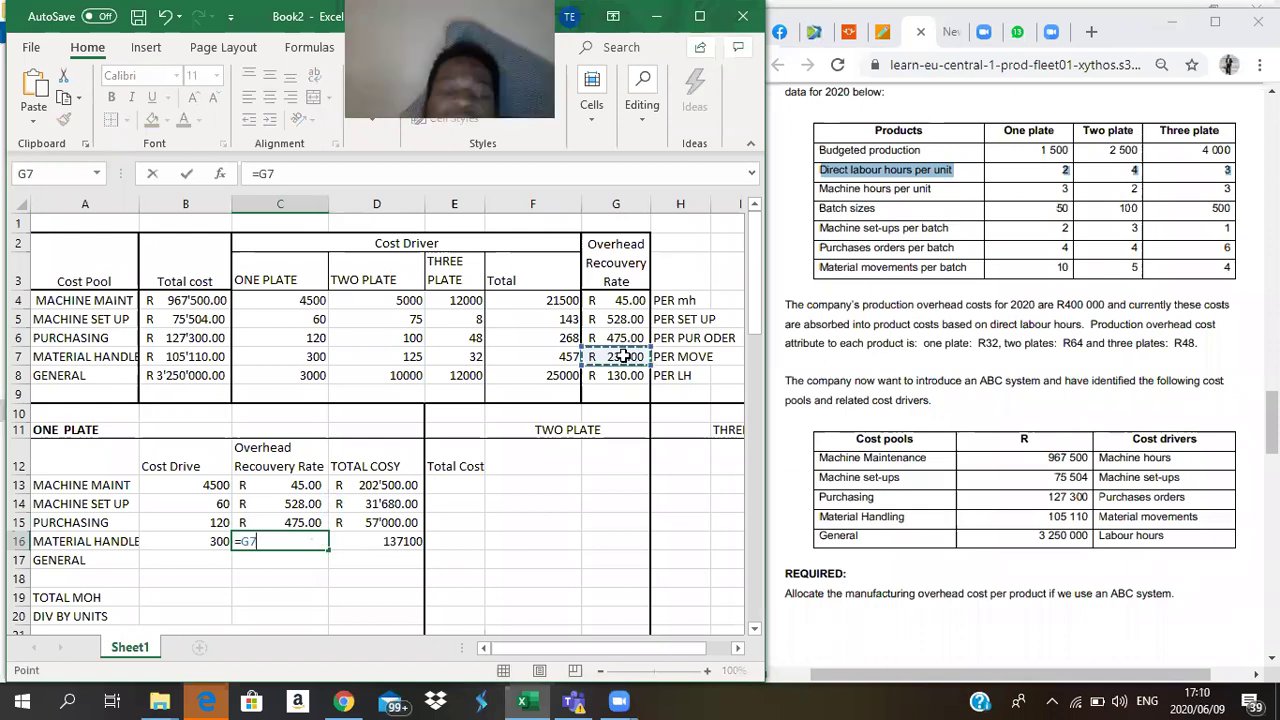
pyautogui.press('Return')
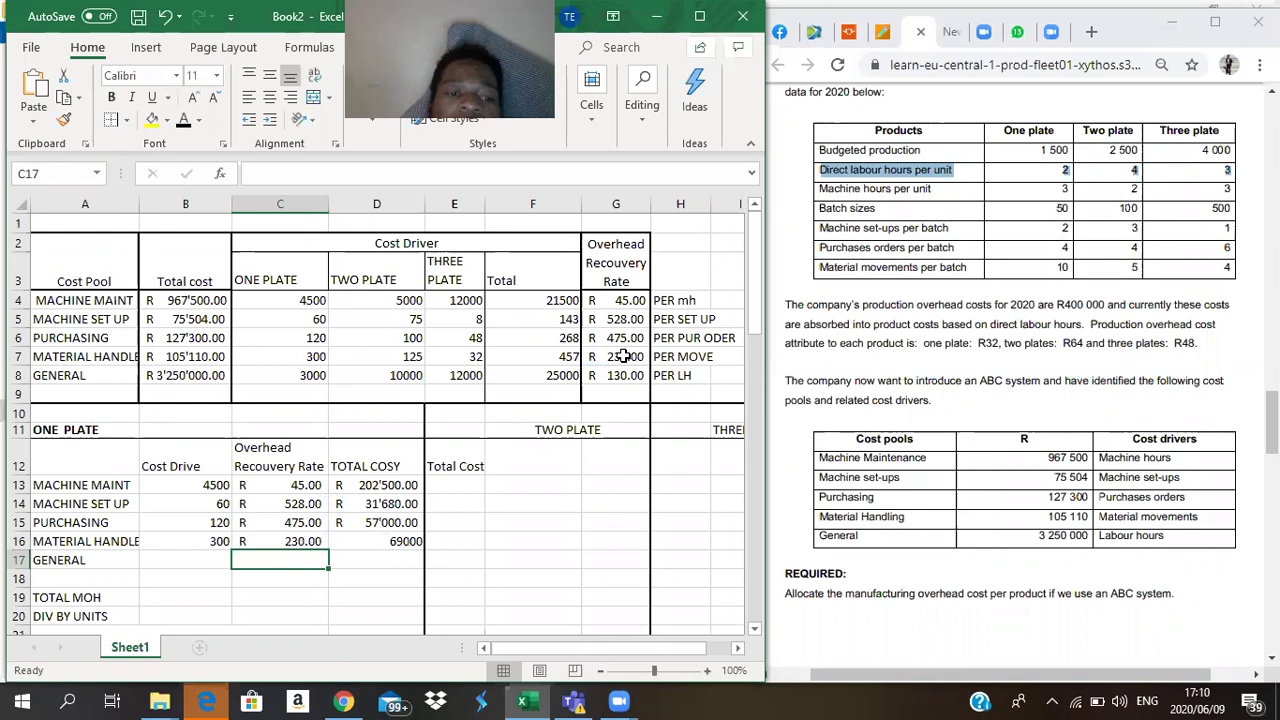
# - Link the ONE PLATE cost driver for GENERAL in cell B17 with the formula =C8
pyautogui.click(190, 558)
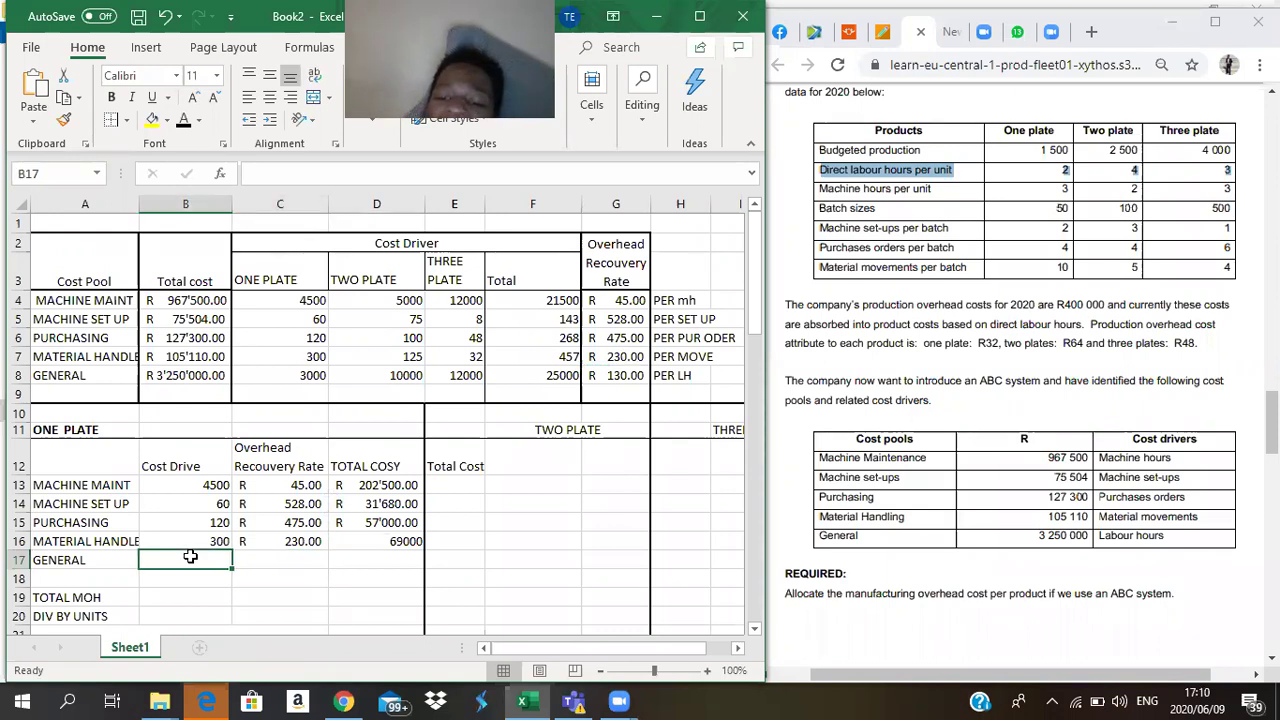
pyautogui.write('=')
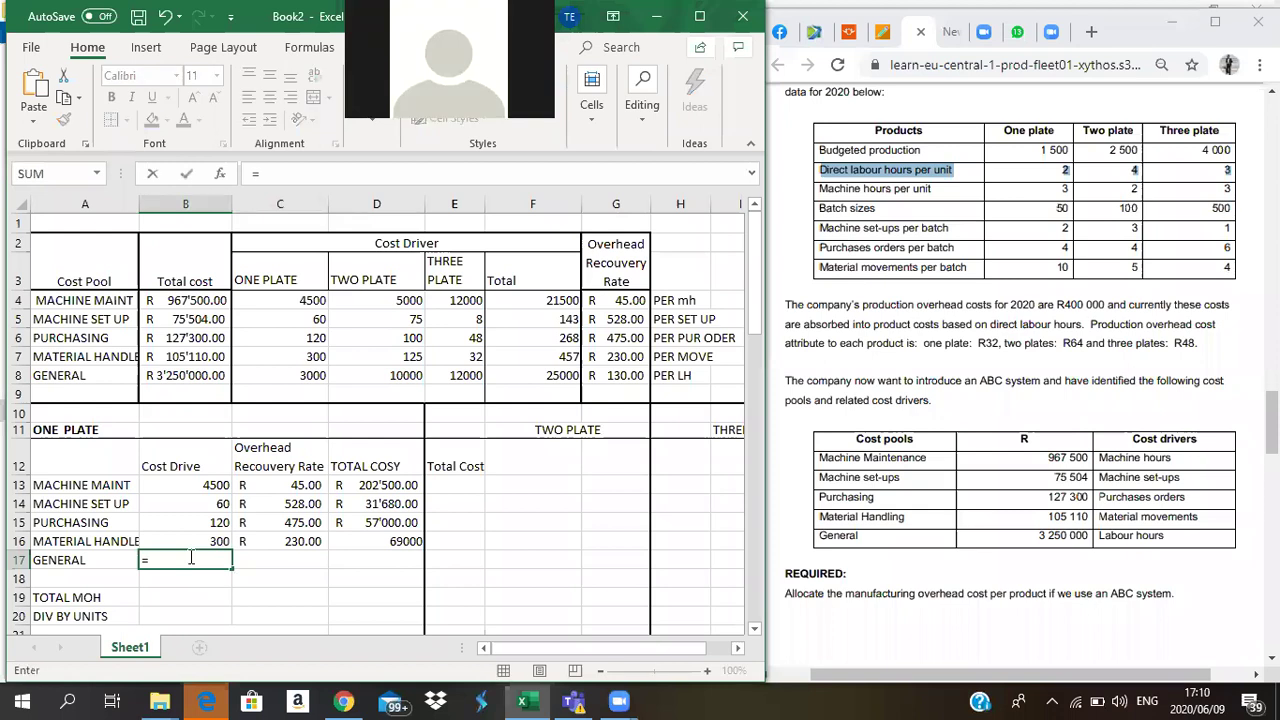
pyautogui.click(297, 371)
pyautogui.press('Return')
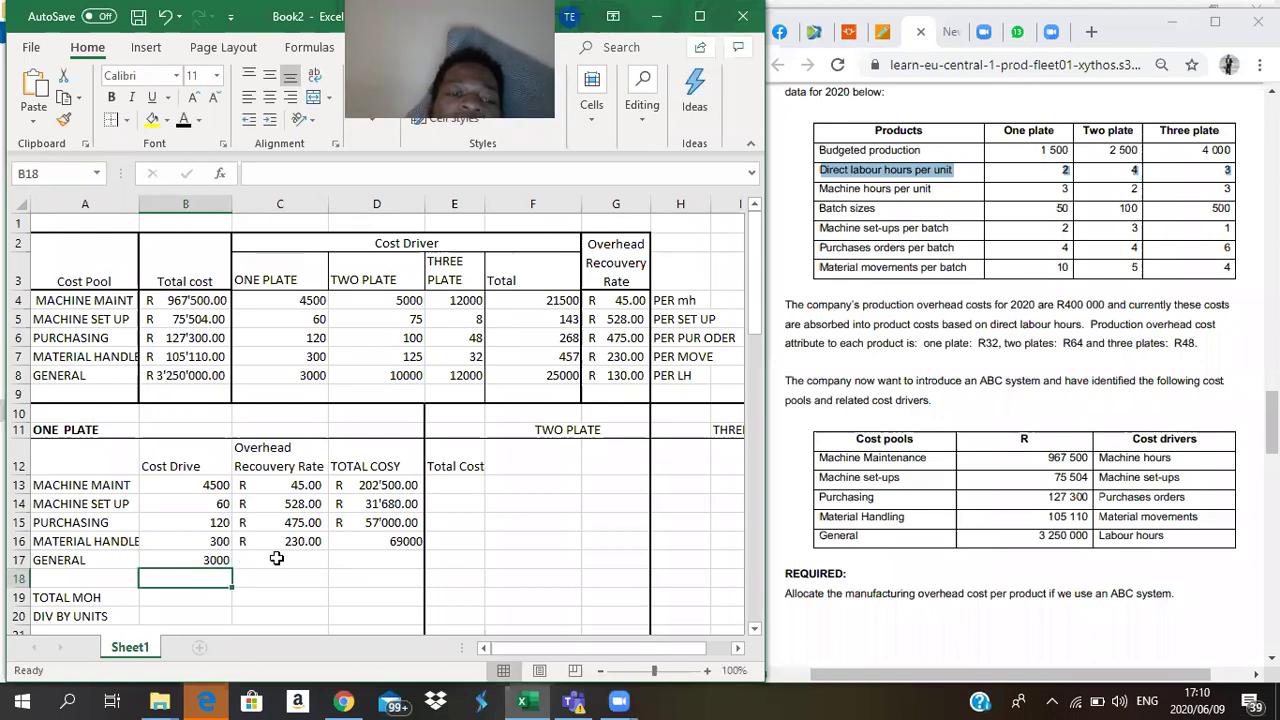
# - Link the ONE PLATE overhead recovery rate for GENERAL in cell C17 with the formula =G8
pyautogui.click(280, 560)
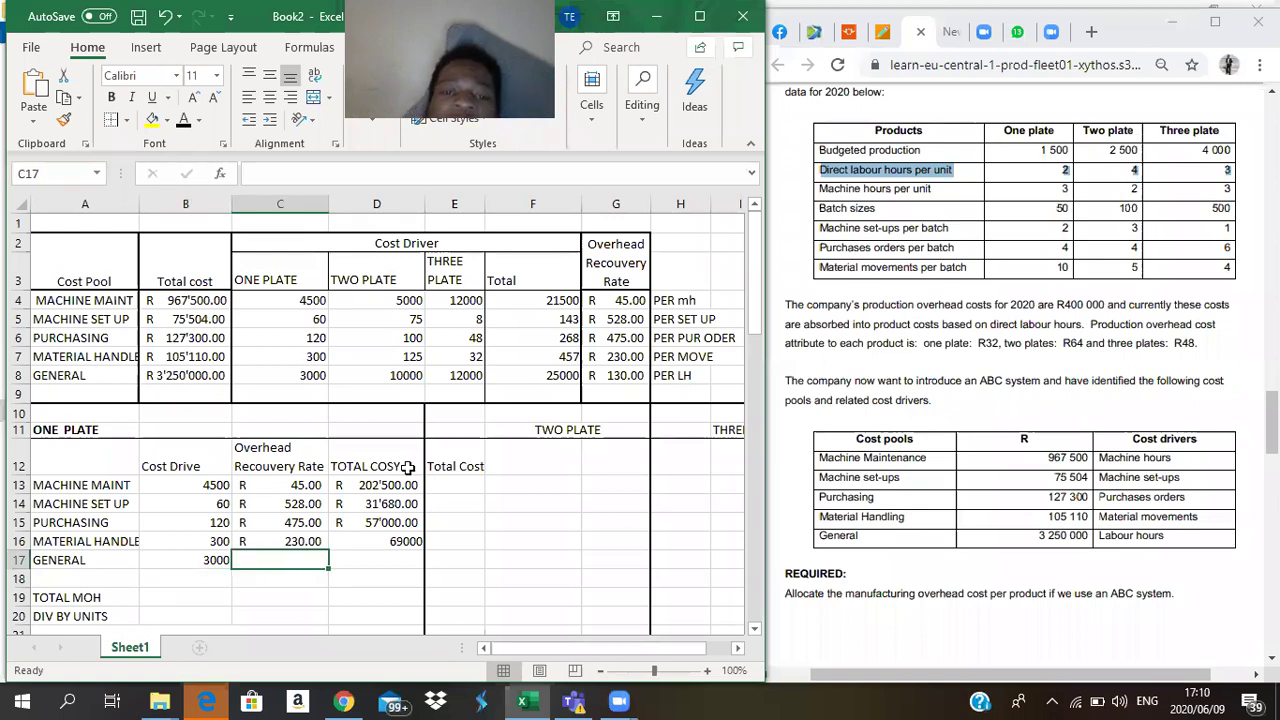
pyautogui.write('=')
pyautogui.click(630, 378)
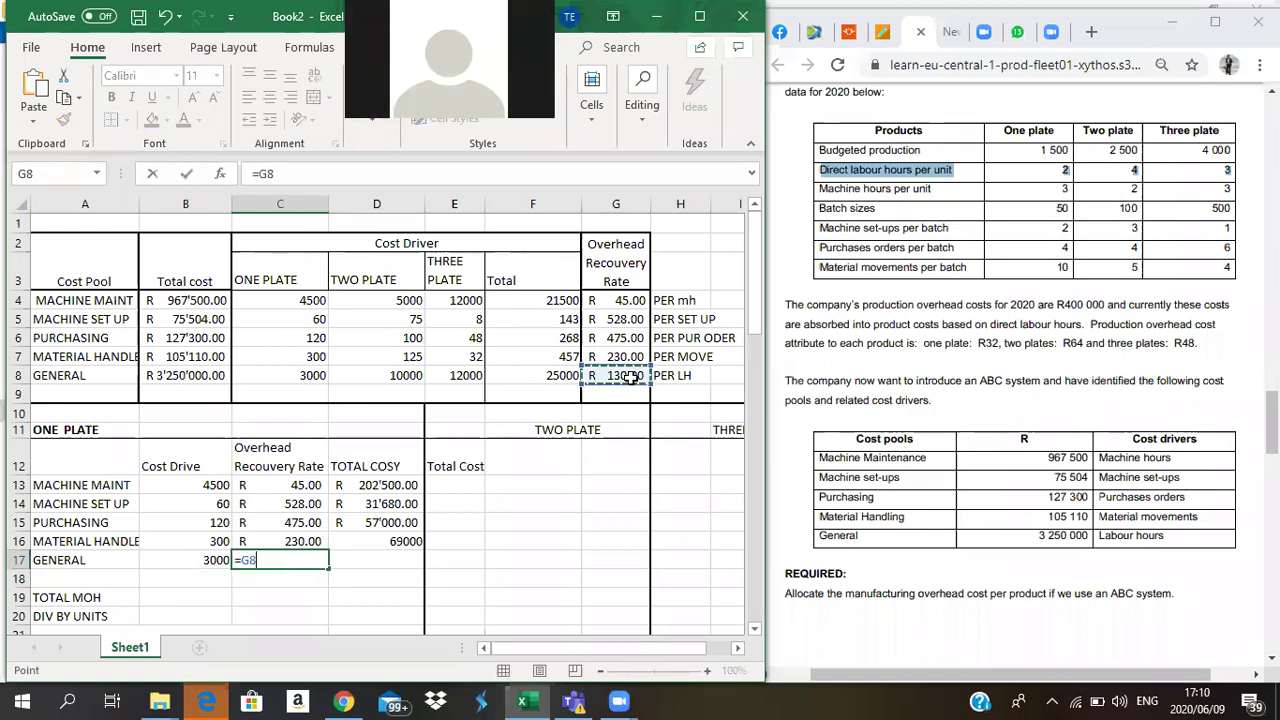
pyautogui.press('Return')
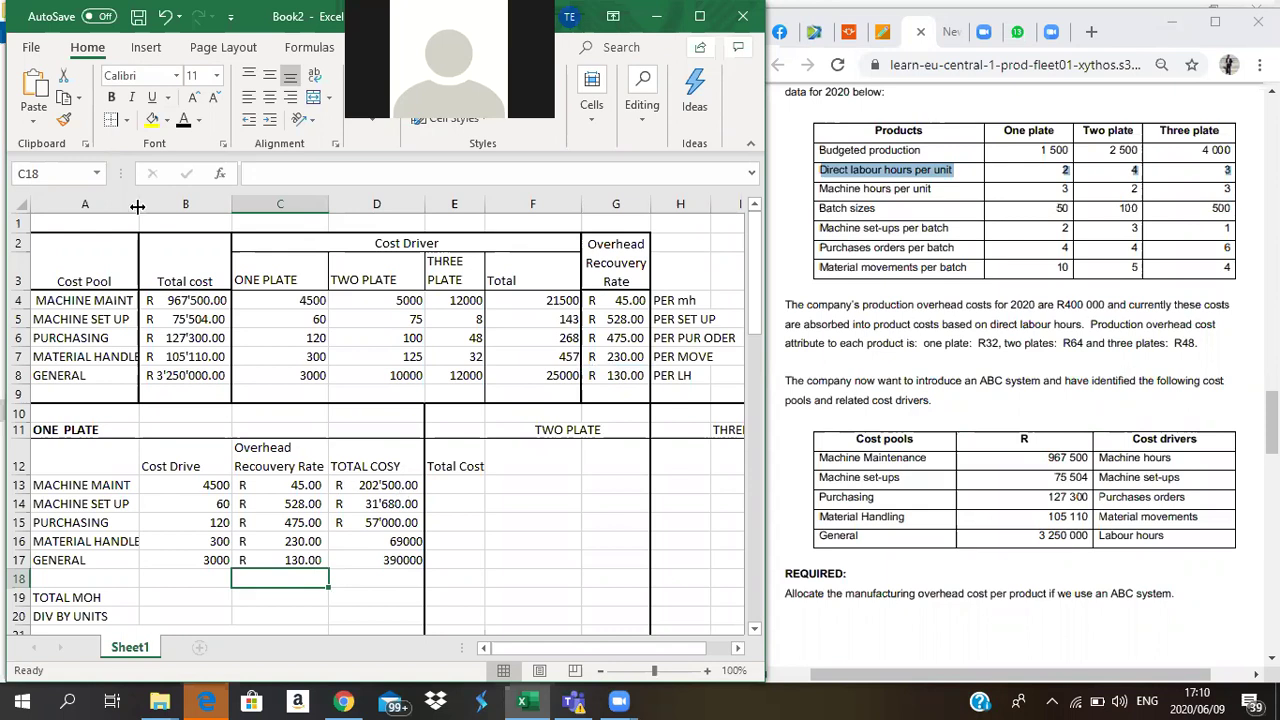
# - Copy the currency format of cell D13 onto the MATERIAL HANDLE and GENERAL total costs in D16:D17
pyautogui.press('Up')
pyautogui.press('Up')
pyautogui.press('Up')
pyautogui.press('Up')
pyautogui.press('Up')
pyautogui.press('Right')
pyautogui.click(64, 120)
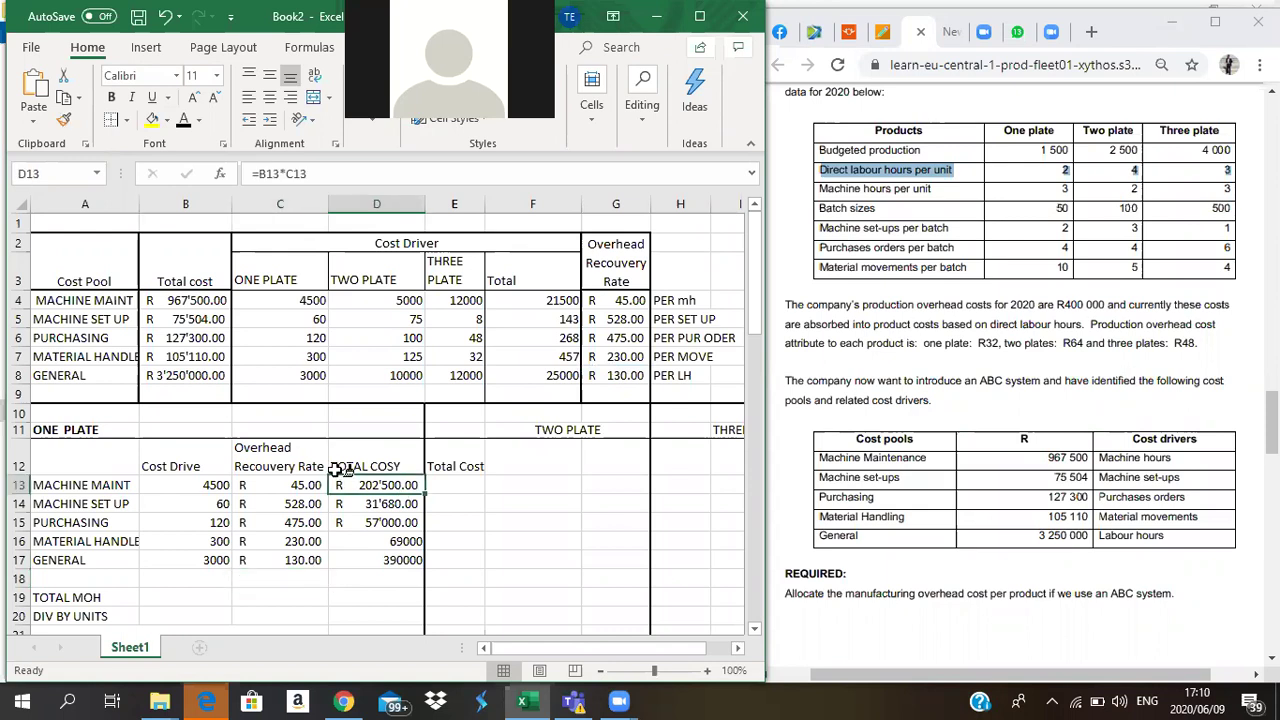
pyautogui.moveTo(376, 541); pyautogui.dragTo(376, 560)
pyautogui.click(487, 553)
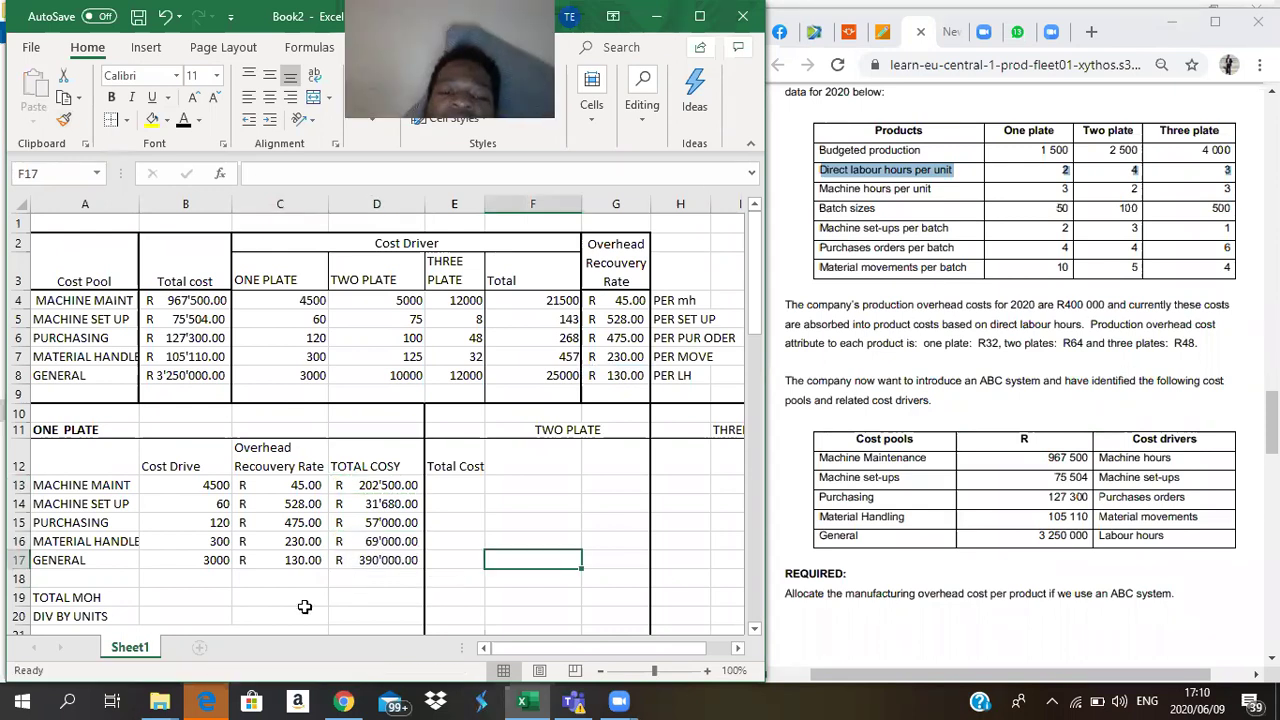
# - Total the ONE PLATE manufacturing overhead in cell D19 with the formula =D13+D14+D15+D16+D17
pyautogui.click(62, 598)
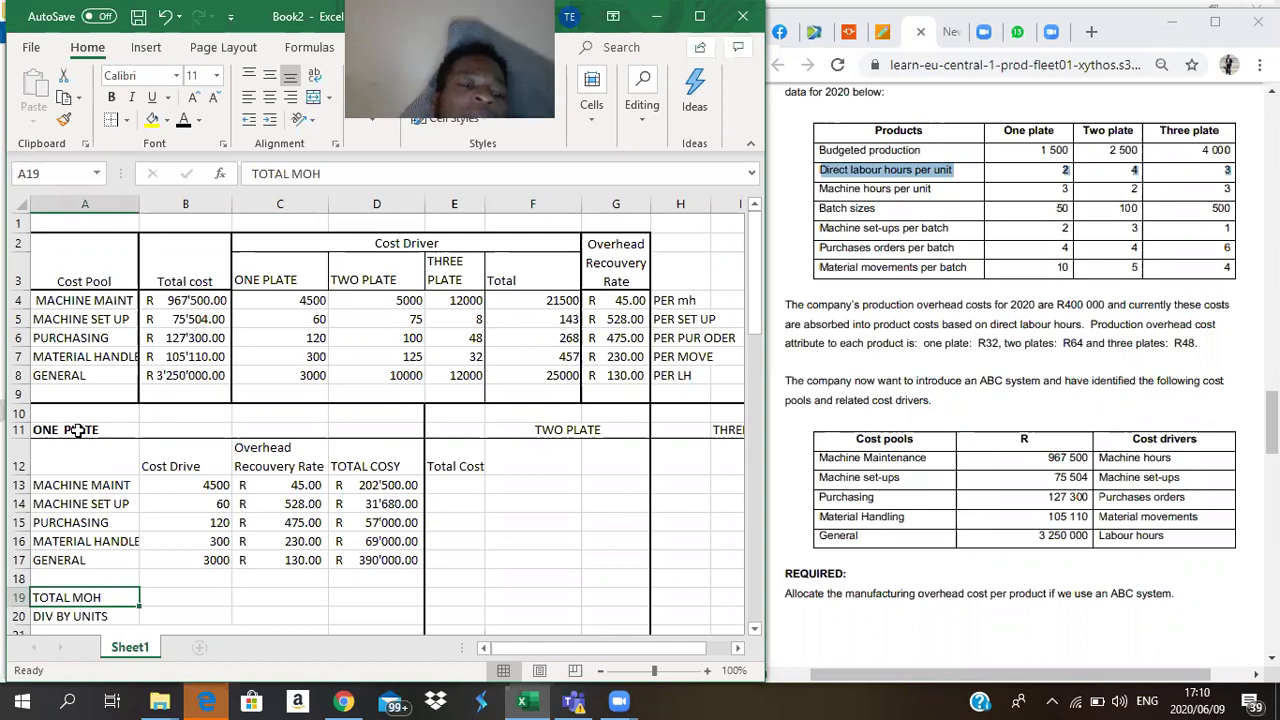
pyautogui.click(366, 597)
pyautogui.write('=')
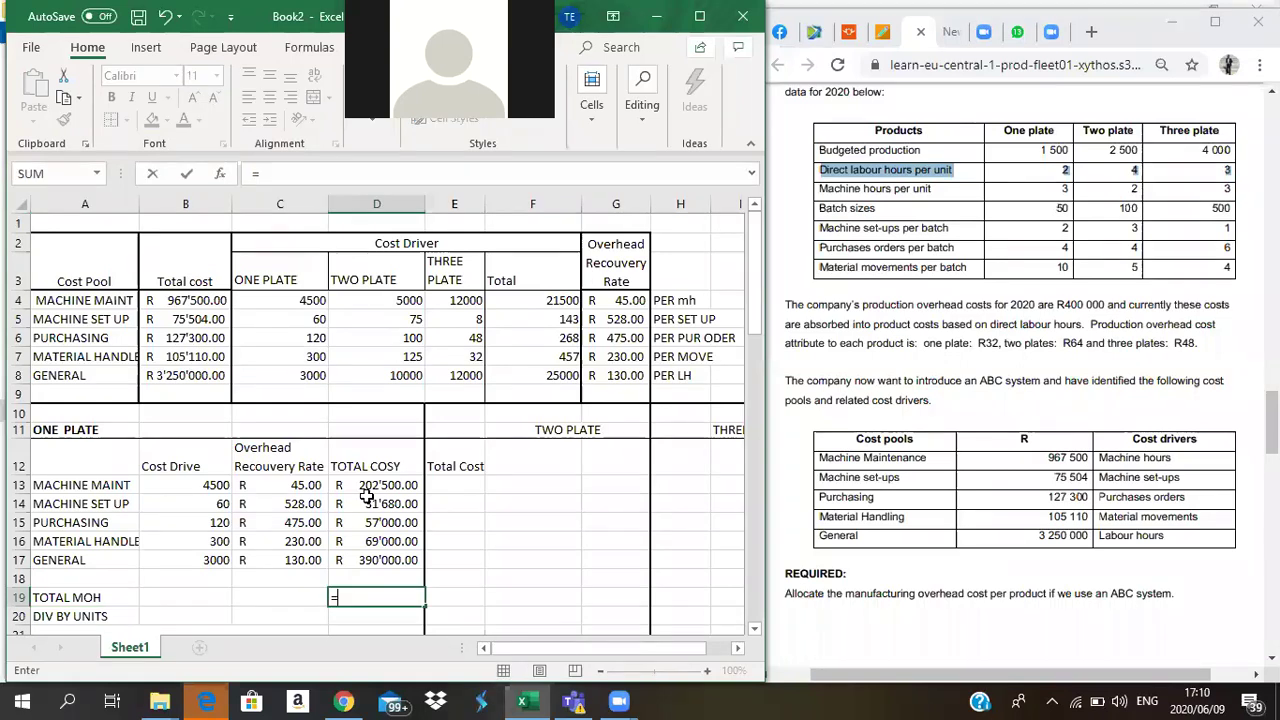
pyautogui.click(366, 486)
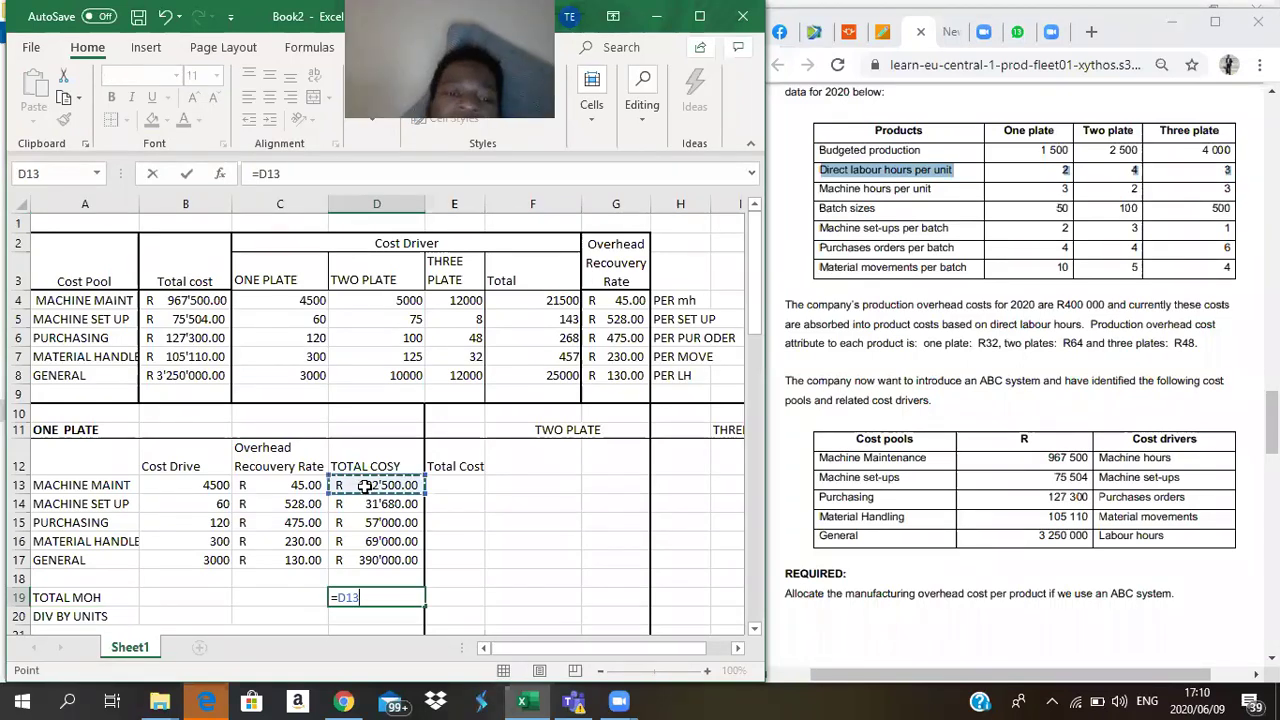
pyautogui.write('+')
pyautogui.click(380, 522)
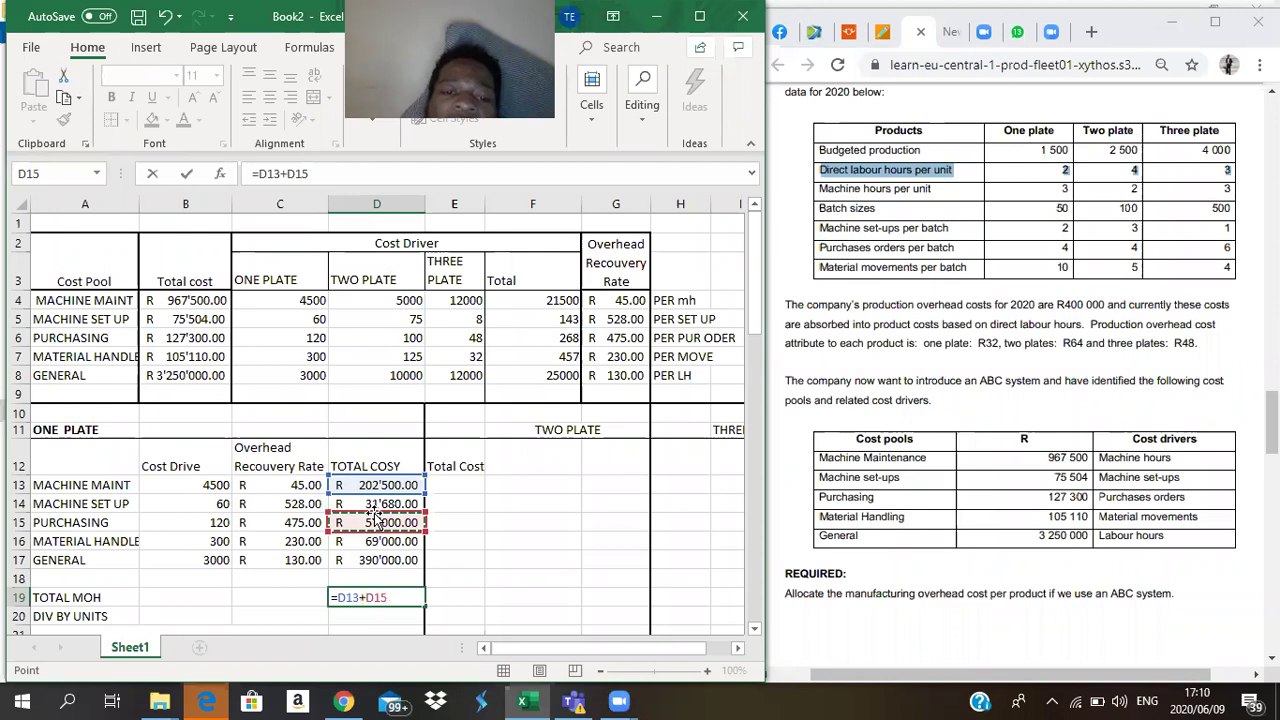
pyautogui.click(388, 503)
pyautogui.write('+')
pyautogui.click(390, 520)
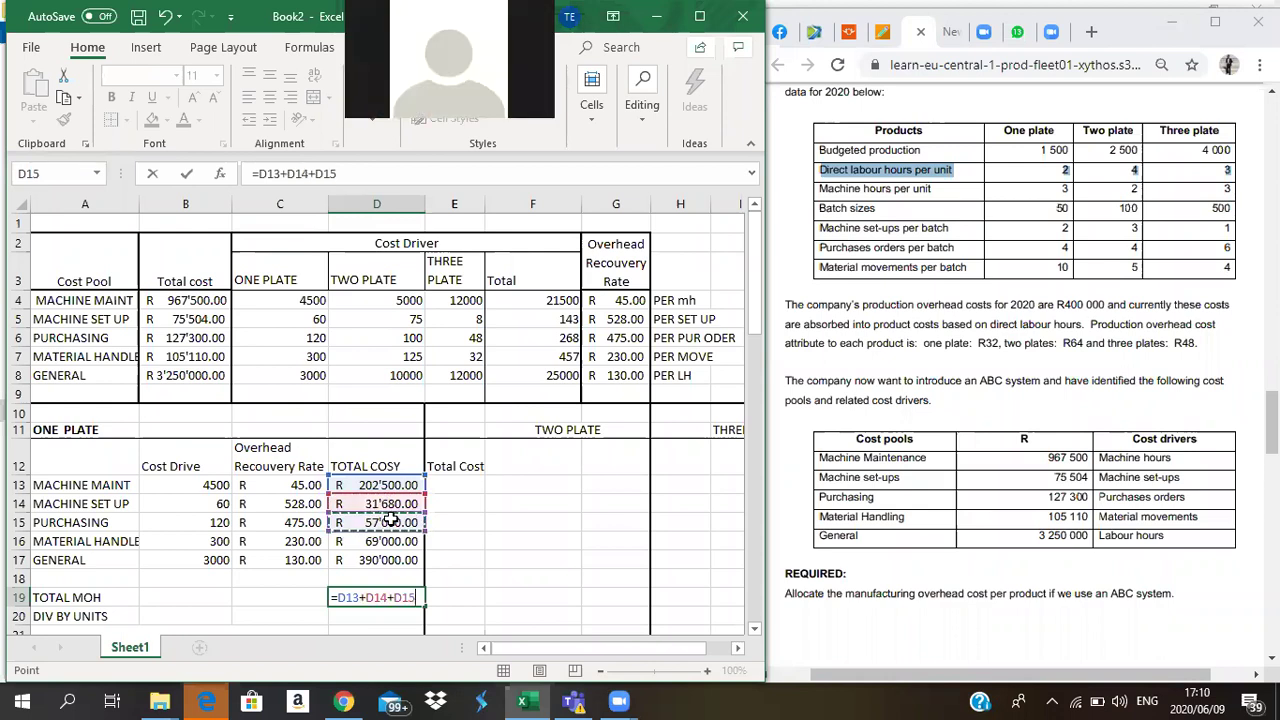
pyautogui.write('+')
pyautogui.click(388, 540)
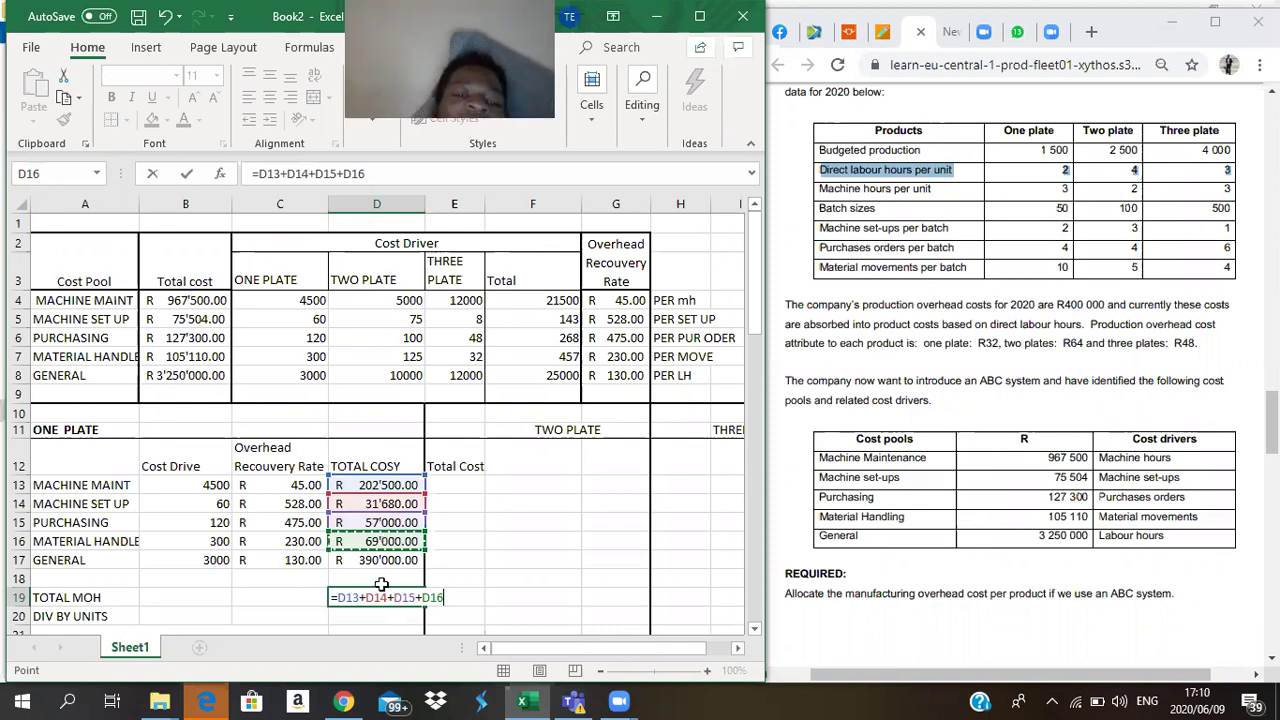
pyautogui.press('Return')
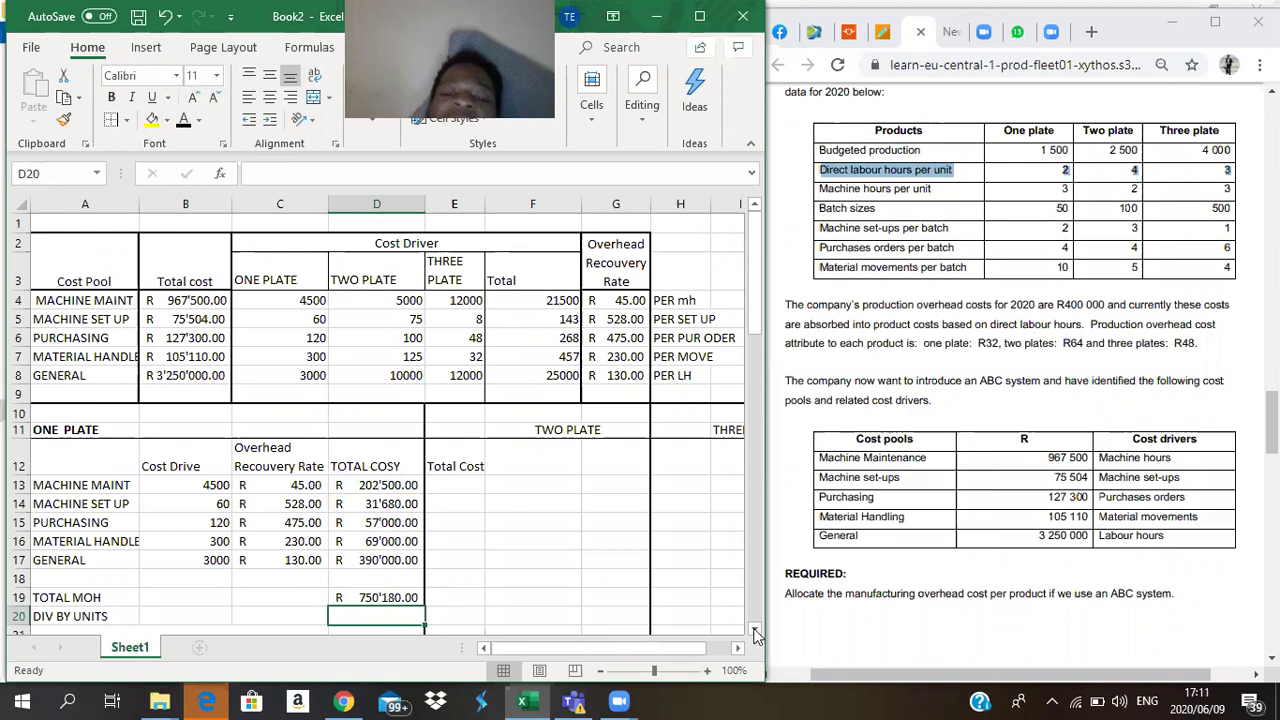
# - Look up the one plate budgeted production in the question and enter 1500 in cell C20 for DIV BY UNITS
pyautogui.scroll(-1, 755, 635)
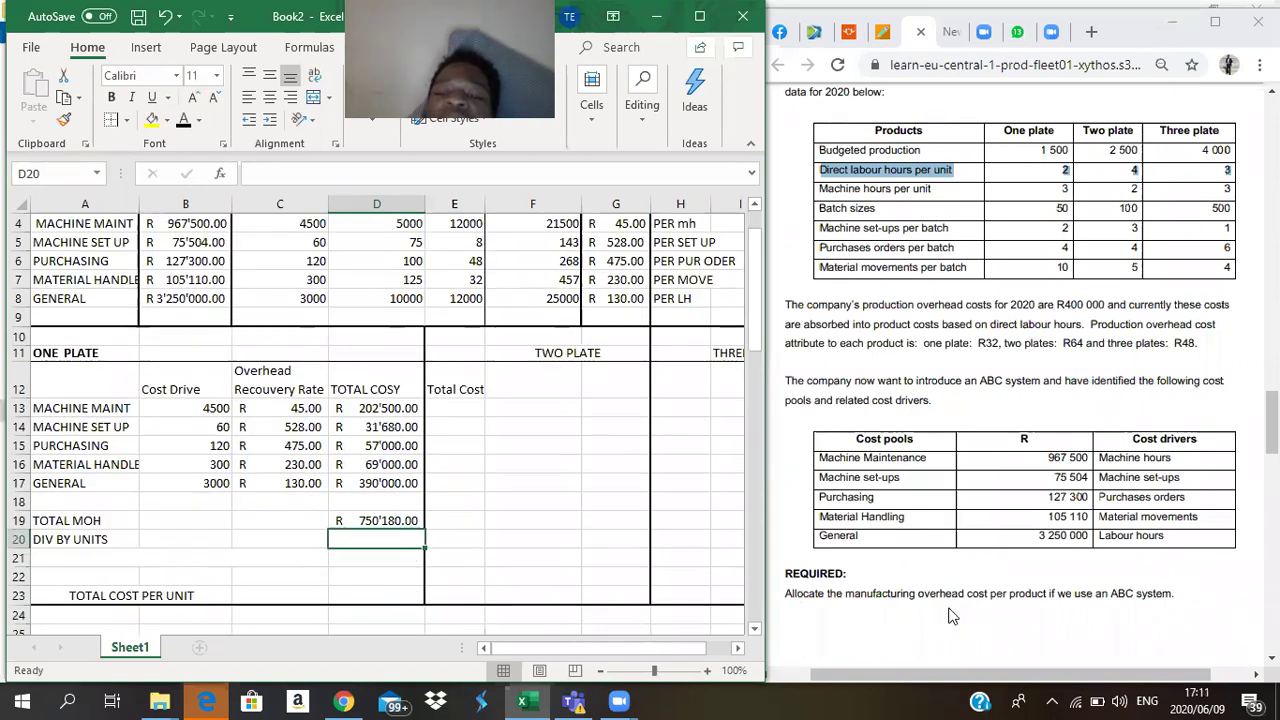
pyautogui.moveTo(966, 594); pyautogui.dragTo(1051, 596)
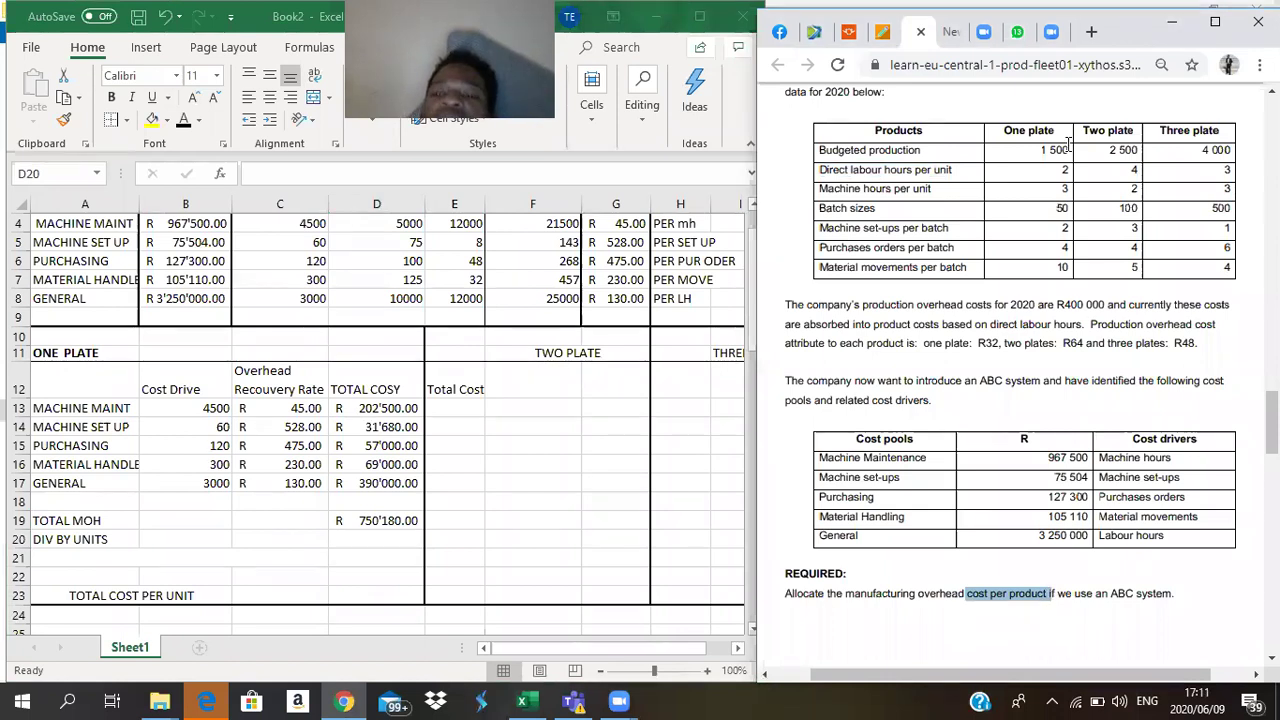
pyautogui.moveTo(1068, 145); pyautogui.dragTo(1028, 150)
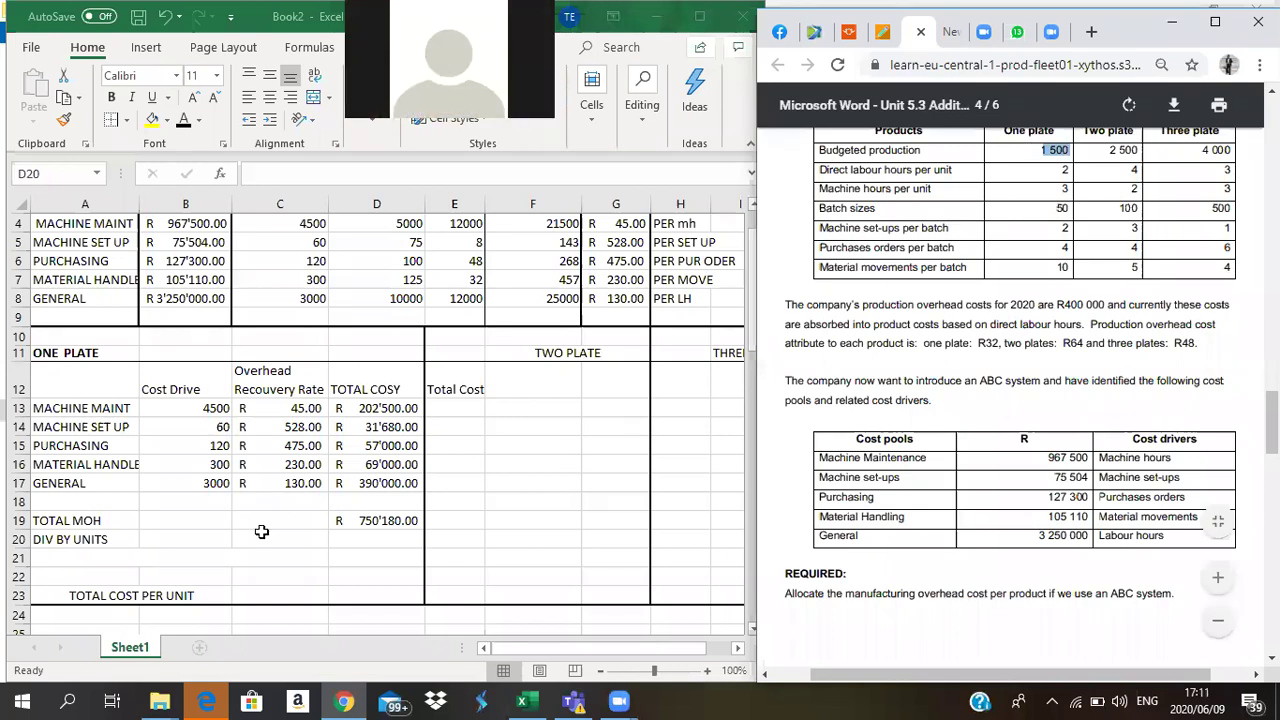
pyautogui.click(261, 532)
pyautogui.write('1')
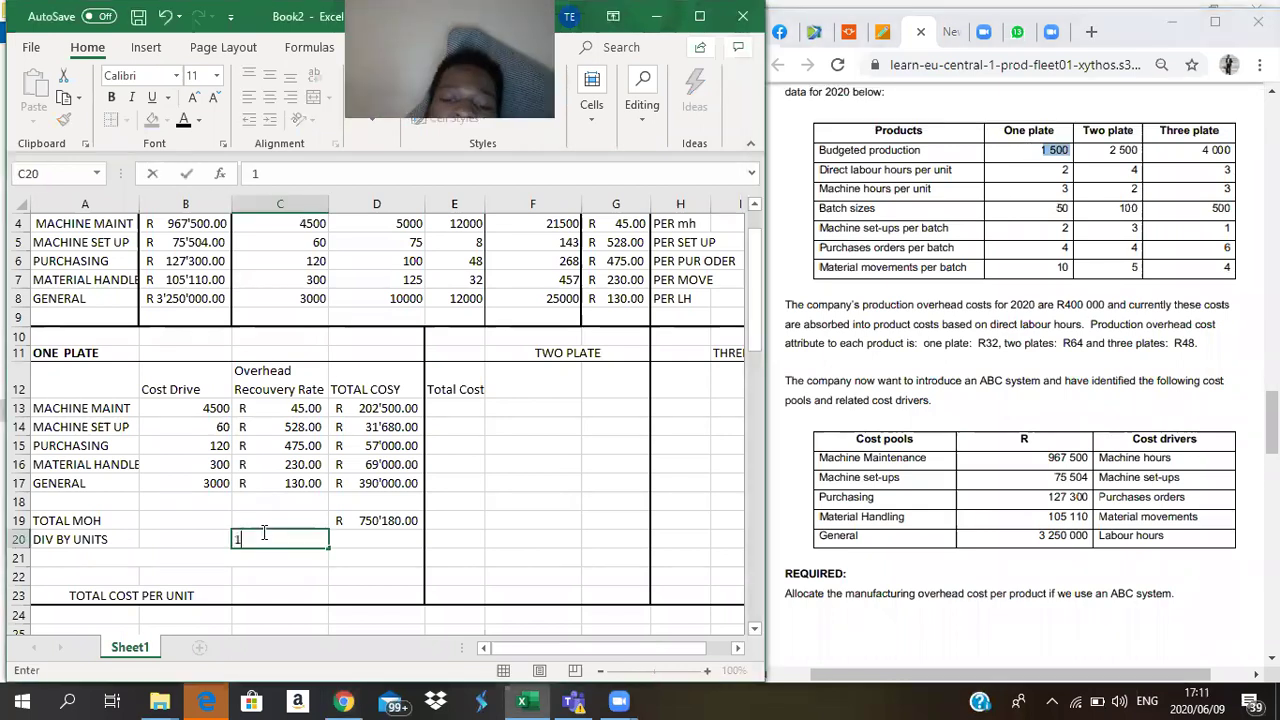
pyautogui.write('500')
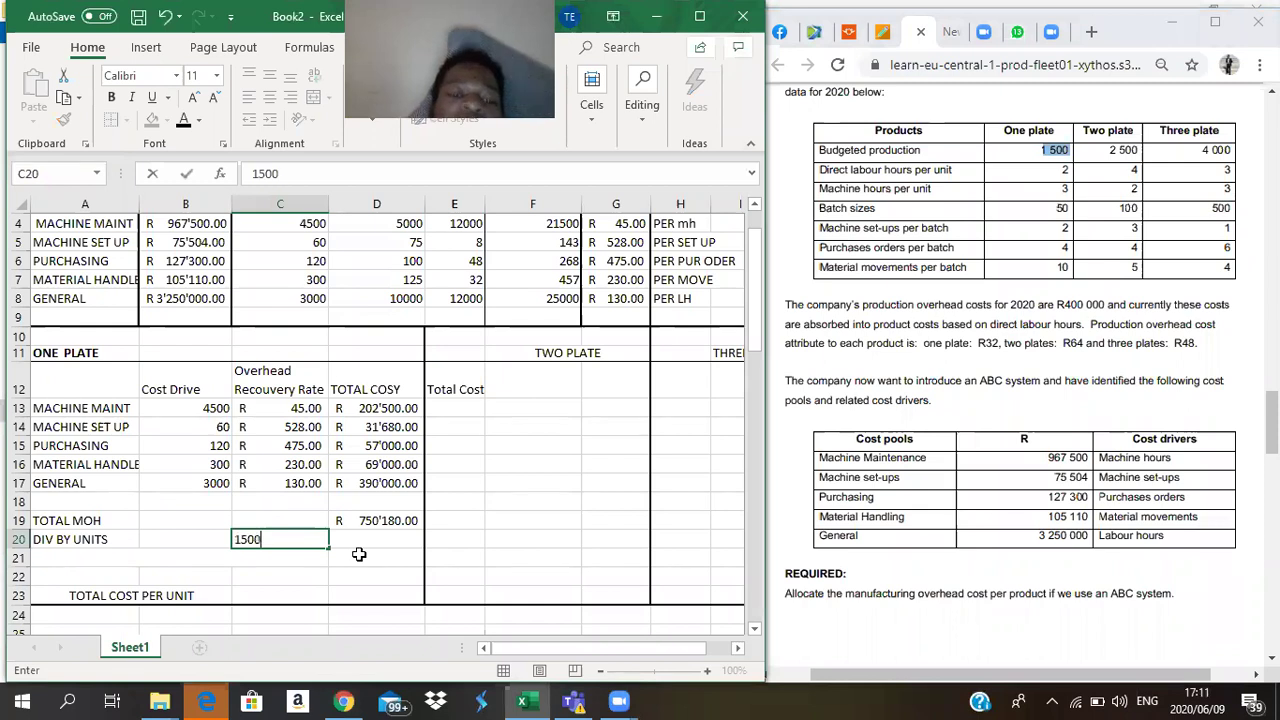
# - Divide the ONE PLATE total overhead by the units in cell D20 with the formula =D19/C20
pyautogui.click(370, 540)
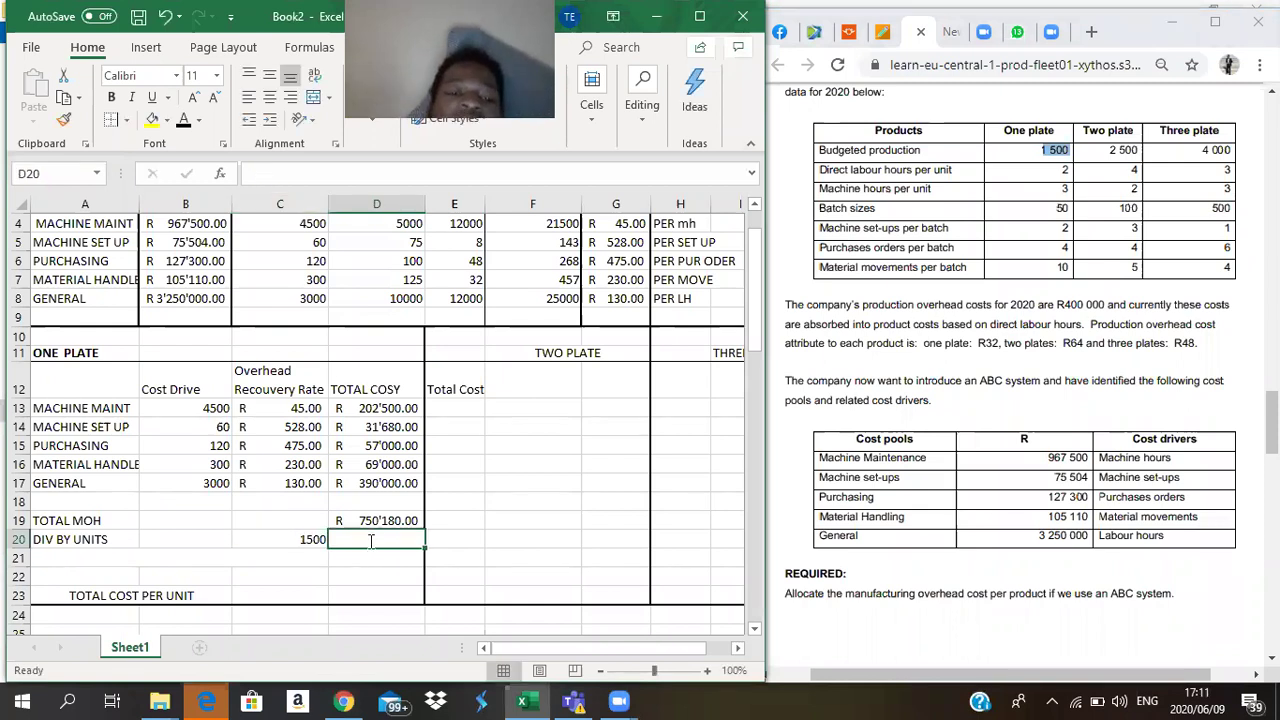
pyautogui.write('=')
pyautogui.click(385, 521)
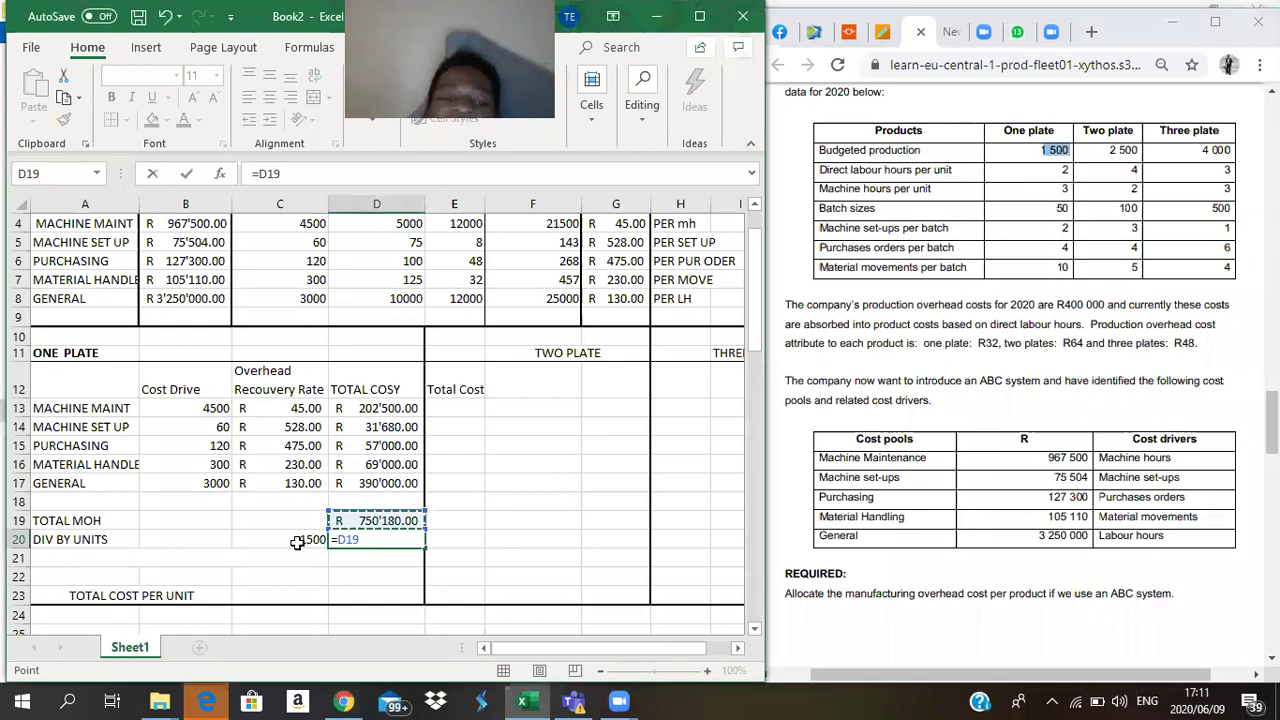
pyautogui.write('/c20')
pyautogui.press('Return')
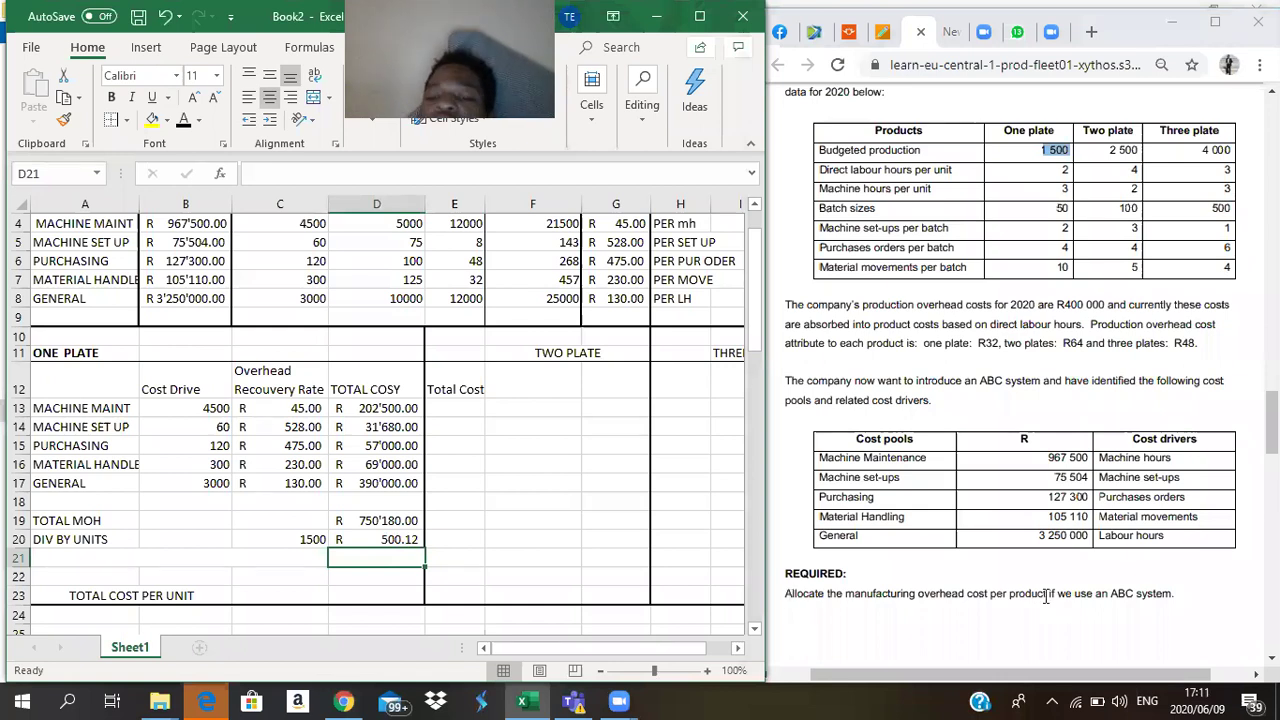
# - Review the question's requirement sentence against the TOTAL MOH and DIV BY UNITS calculations in rows 19 and 20
pyautogui.moveTo(1090, 594); pyautogui.dragTo(786, 594)
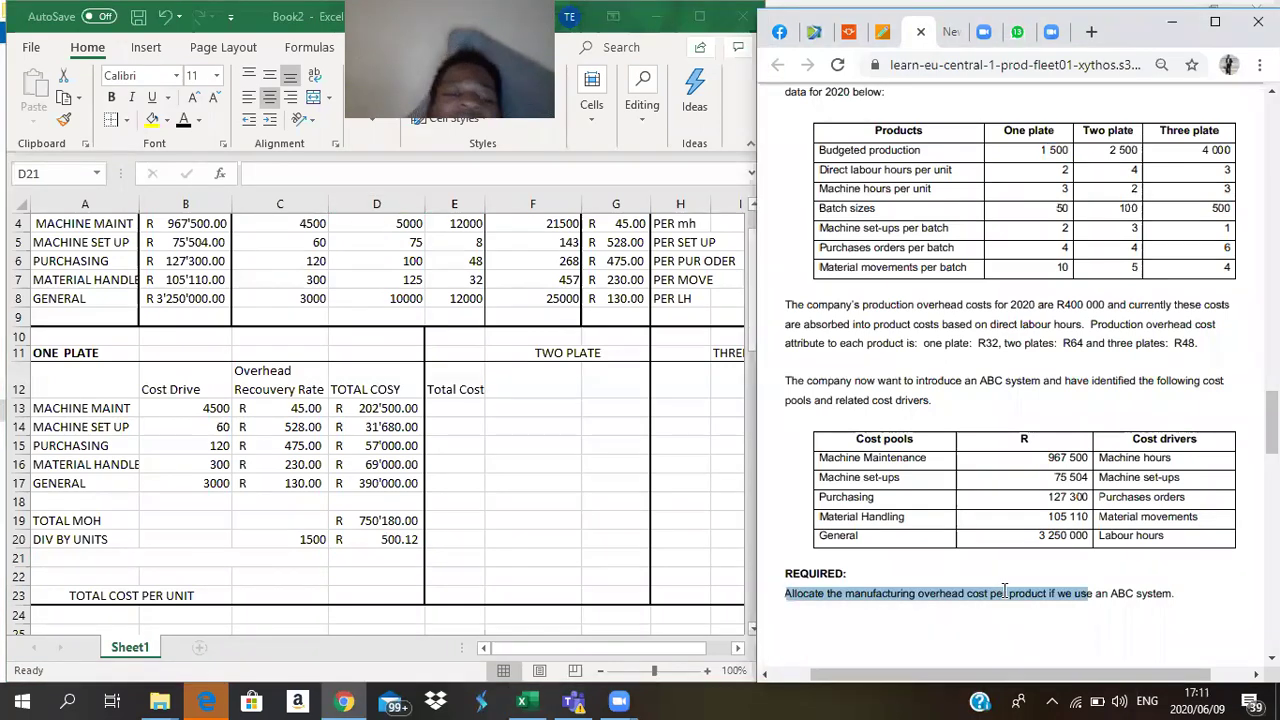
pyautogui.hotkey('alt', 'Tab')
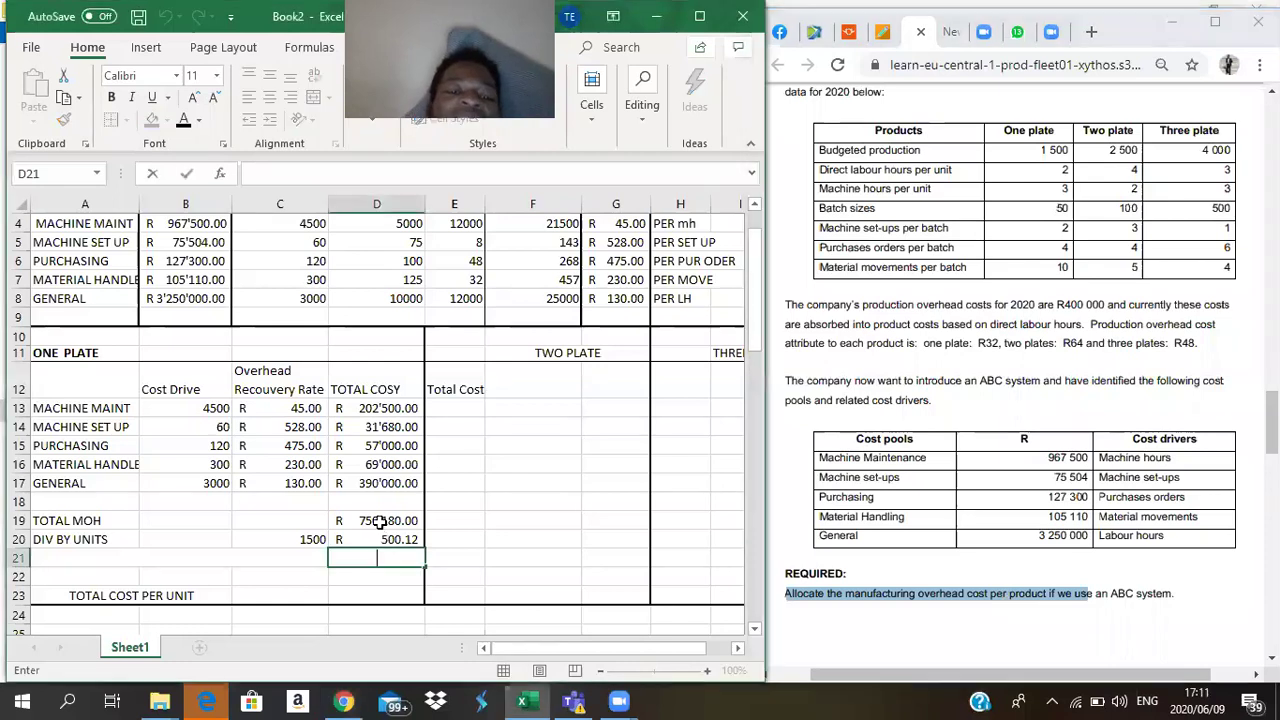
pyautogui.click(362, 525)
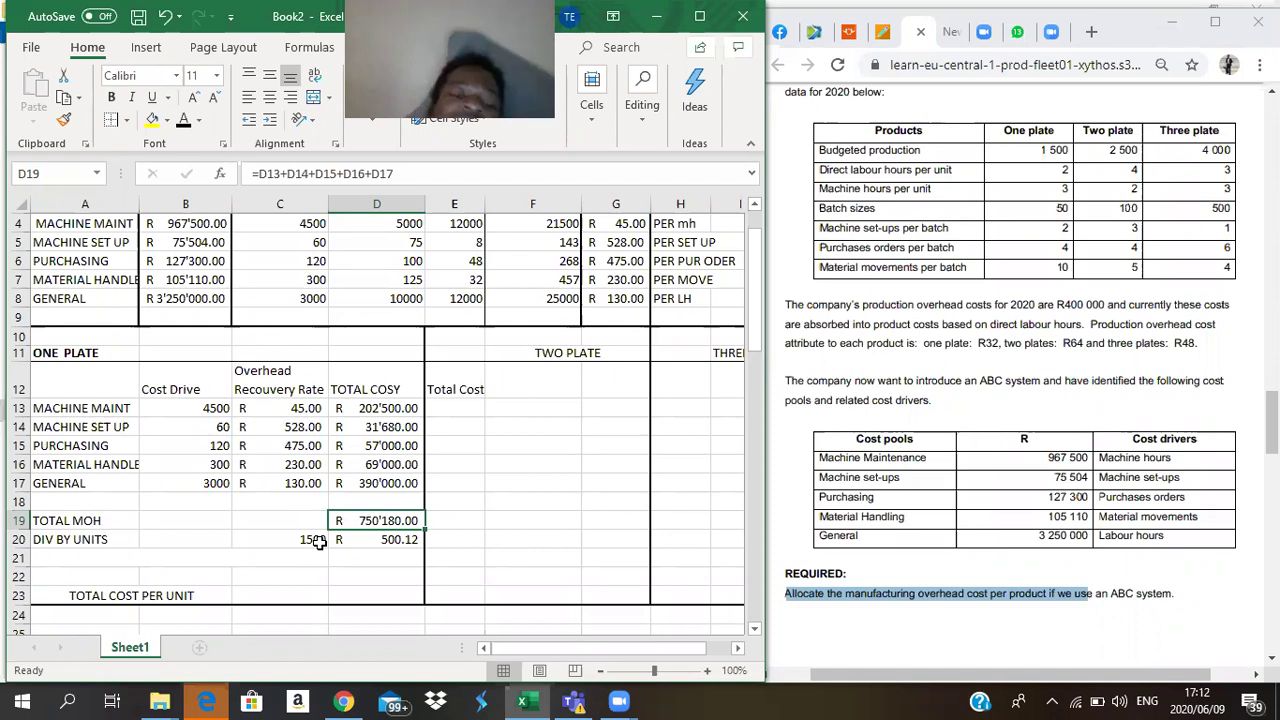
pyautogui.press('Down')
pyautogui.press('Left')
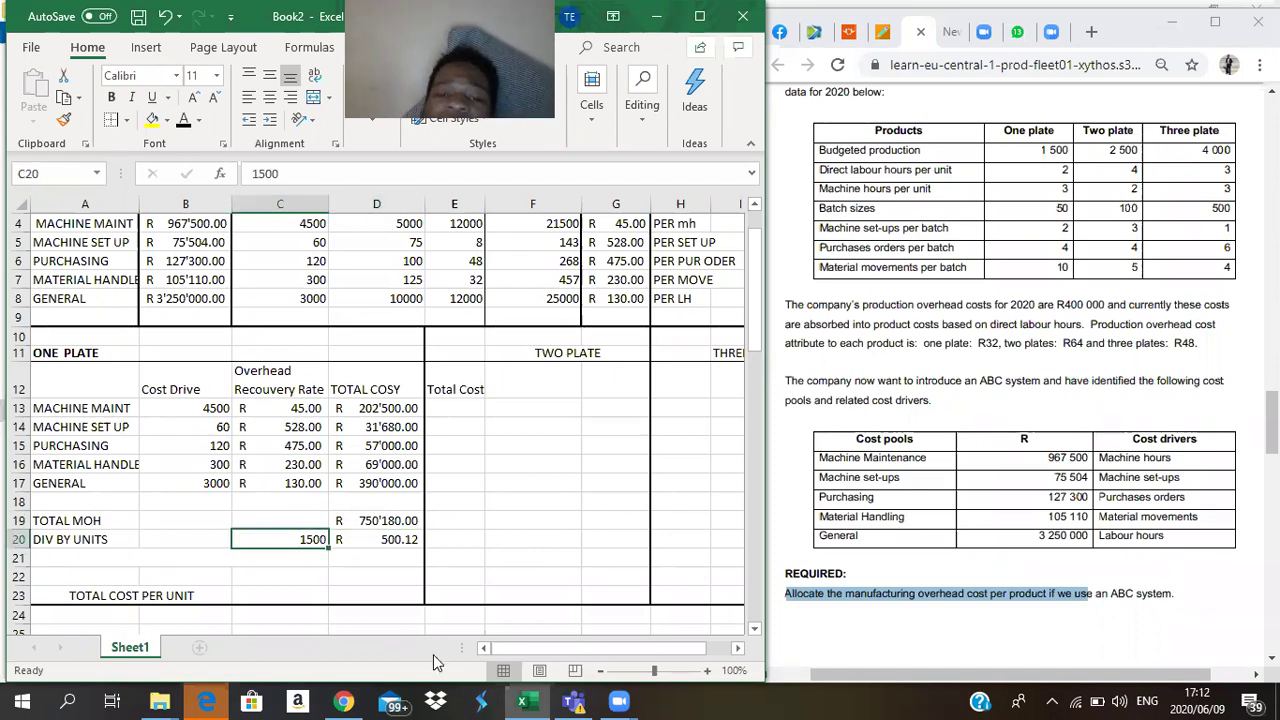
pyautogui.press('Right')
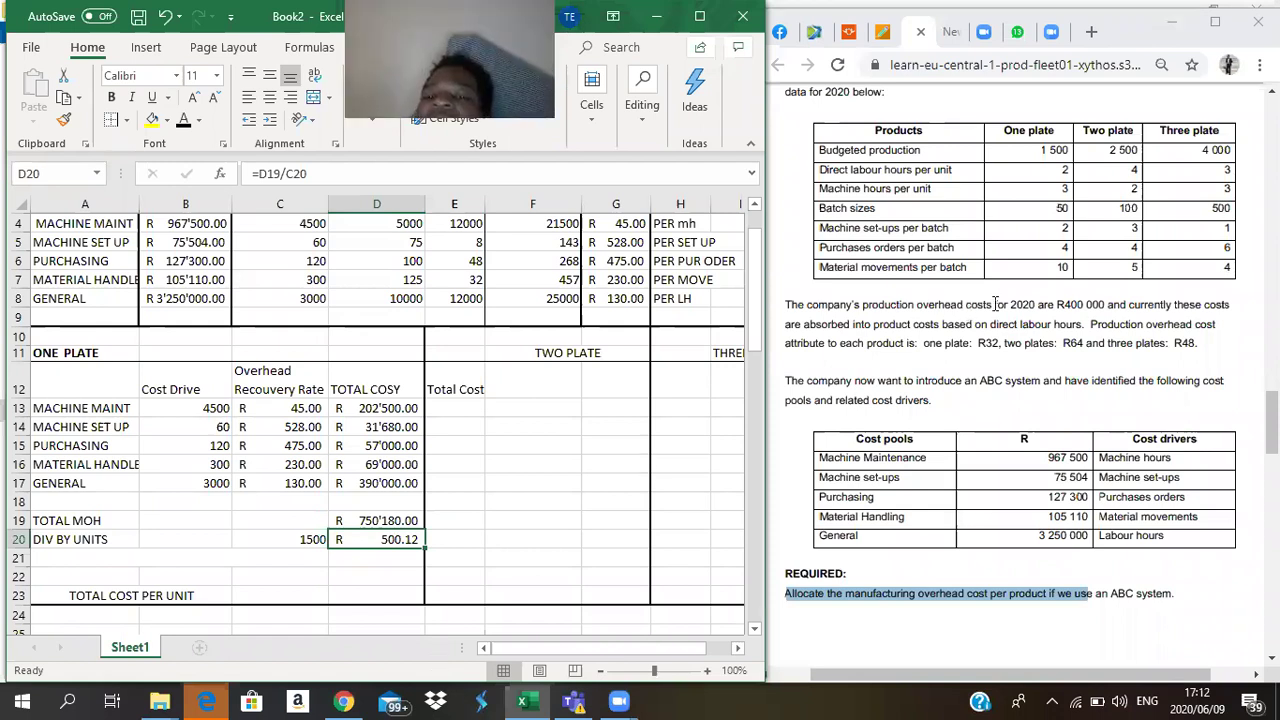
# - Find the production overhead cost per product in the question, label row 21 PRODUCTION OH and enter 32 in cell D21
pyautogui.click(1209, 332)
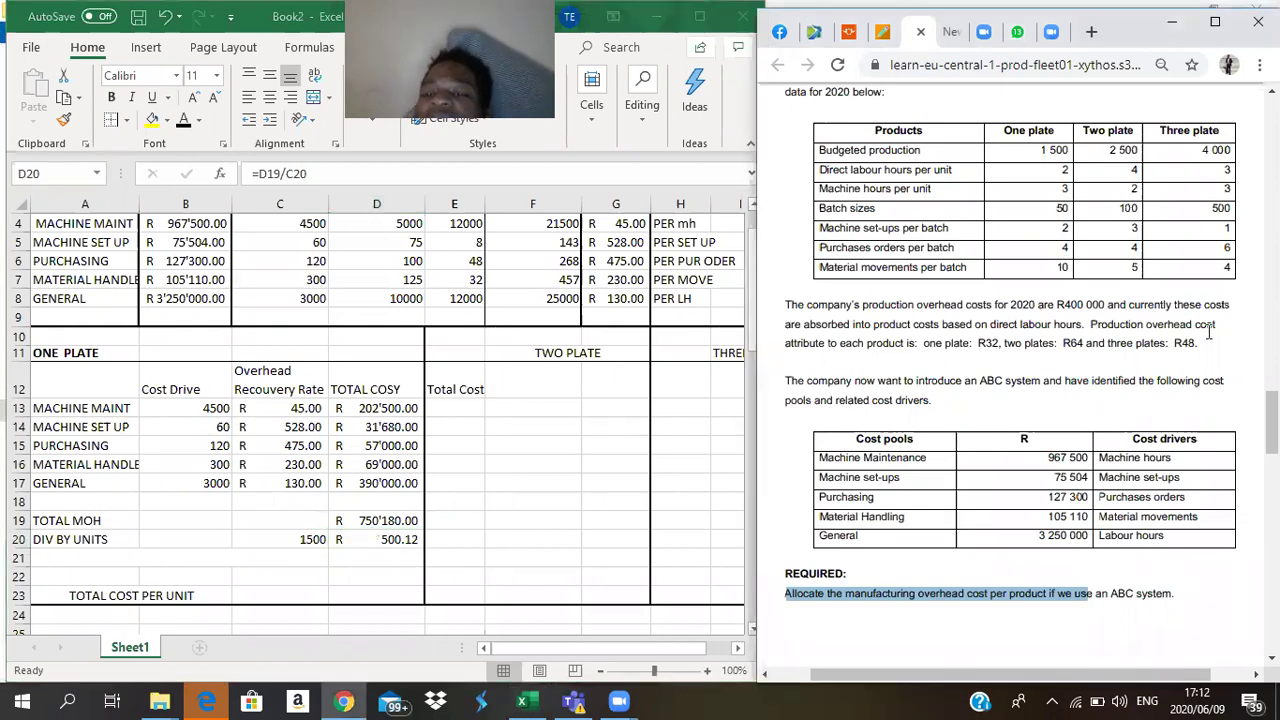
pyautogui.moveTo(1087, 325); pyautogui.dragTo(1198, 344)
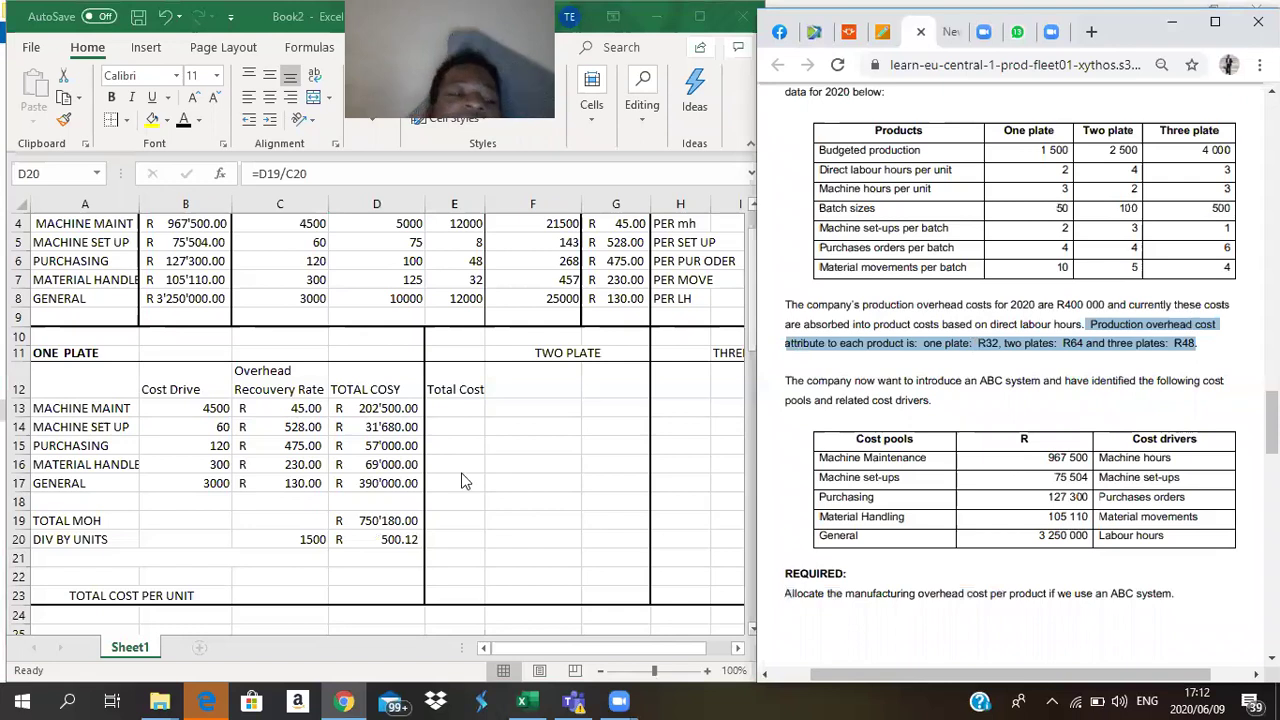
pyautogui.click(66, 554)
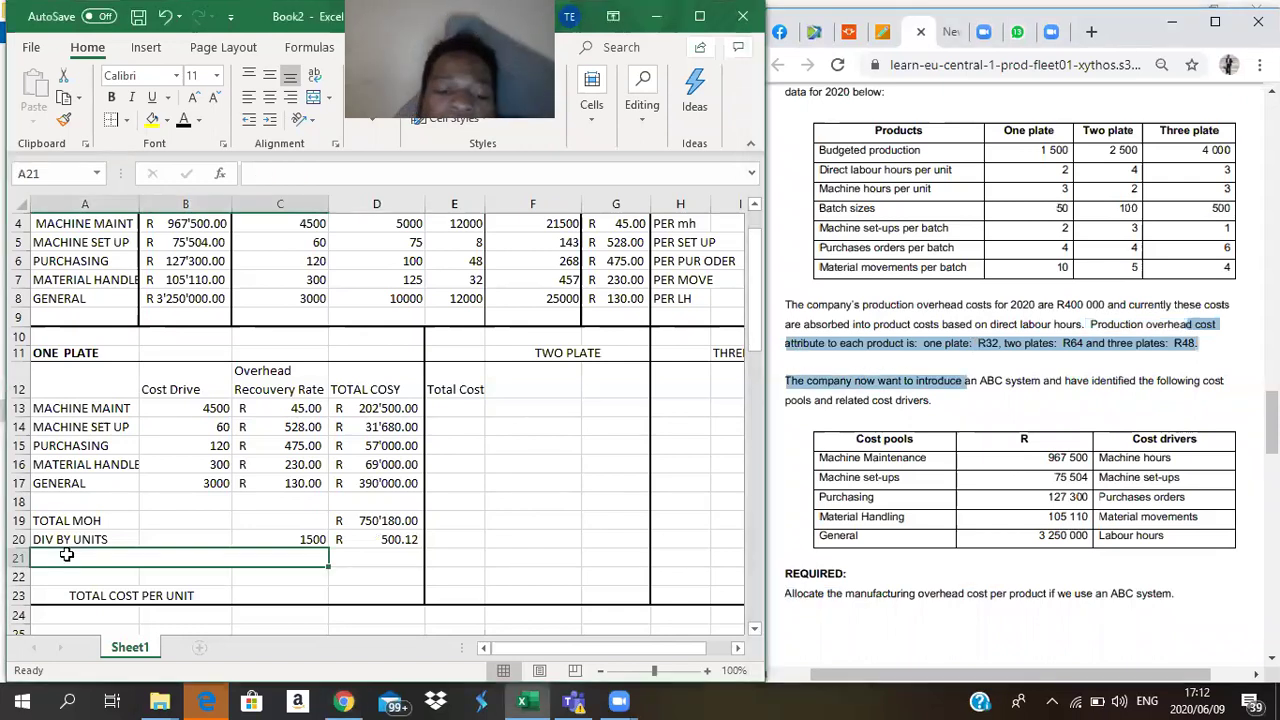
pyautogui.write('PROD')
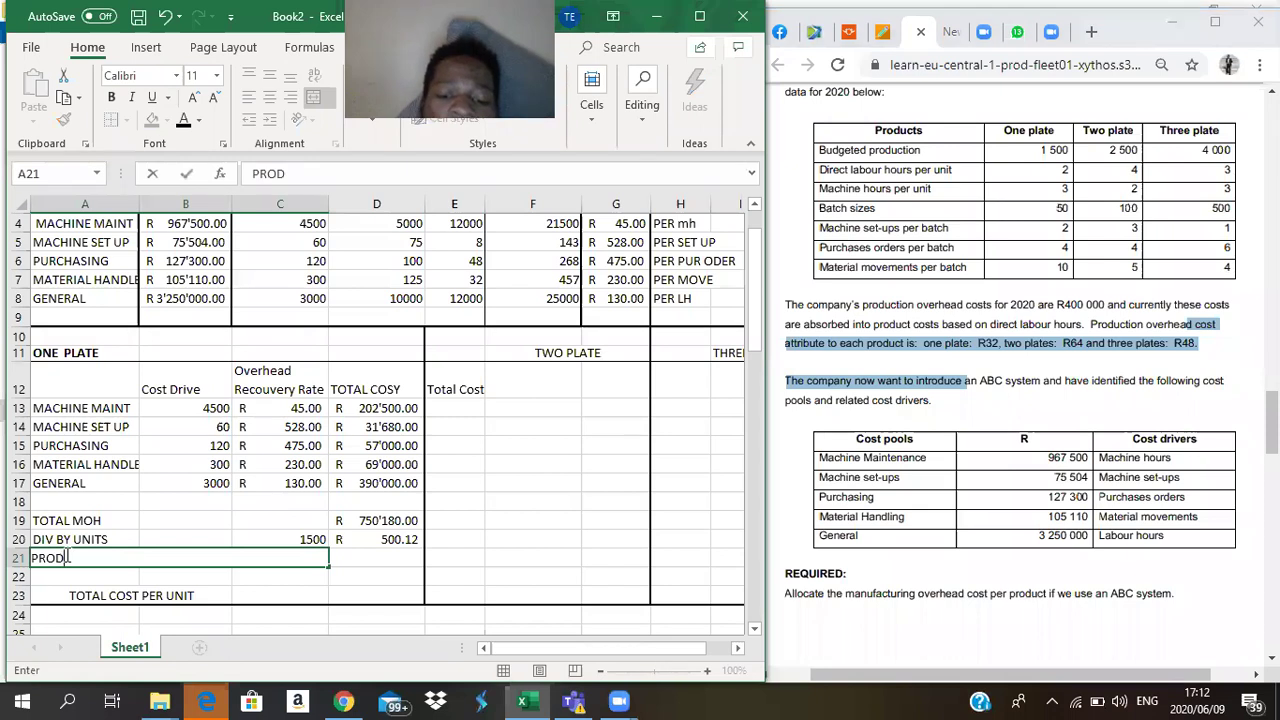
pyautogui.write('UCTI')
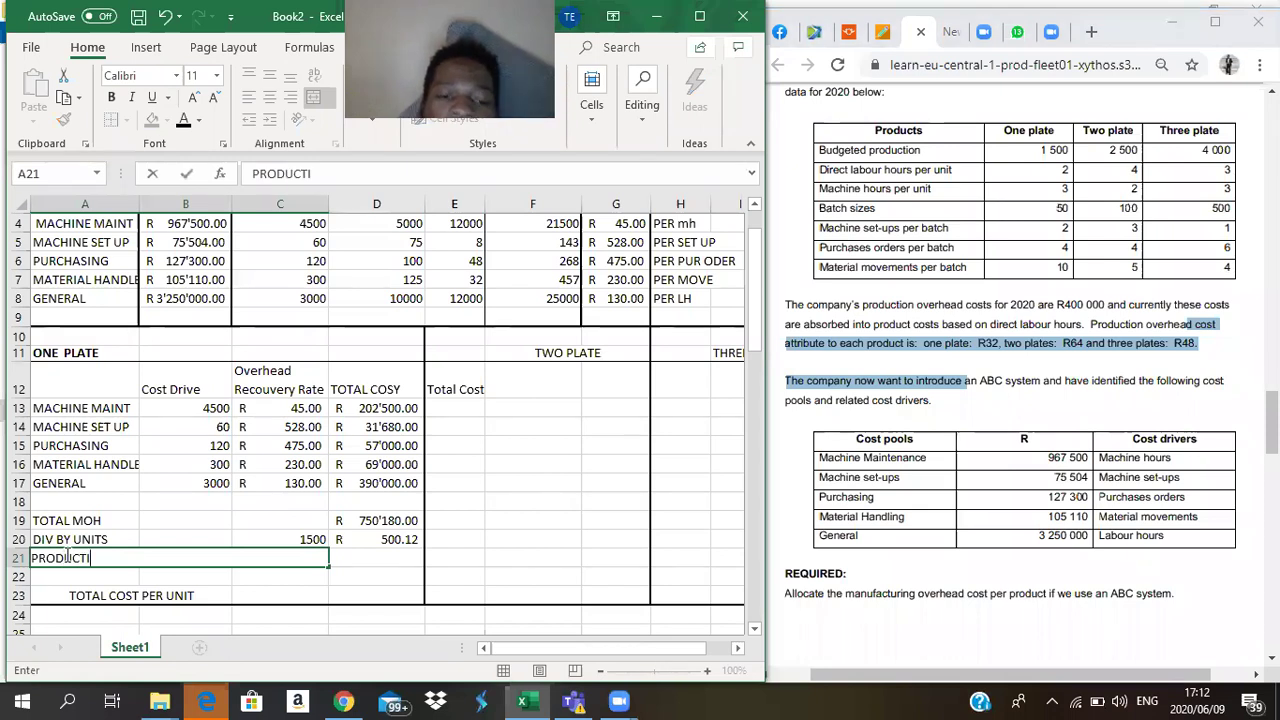
pyautogui.write('O')
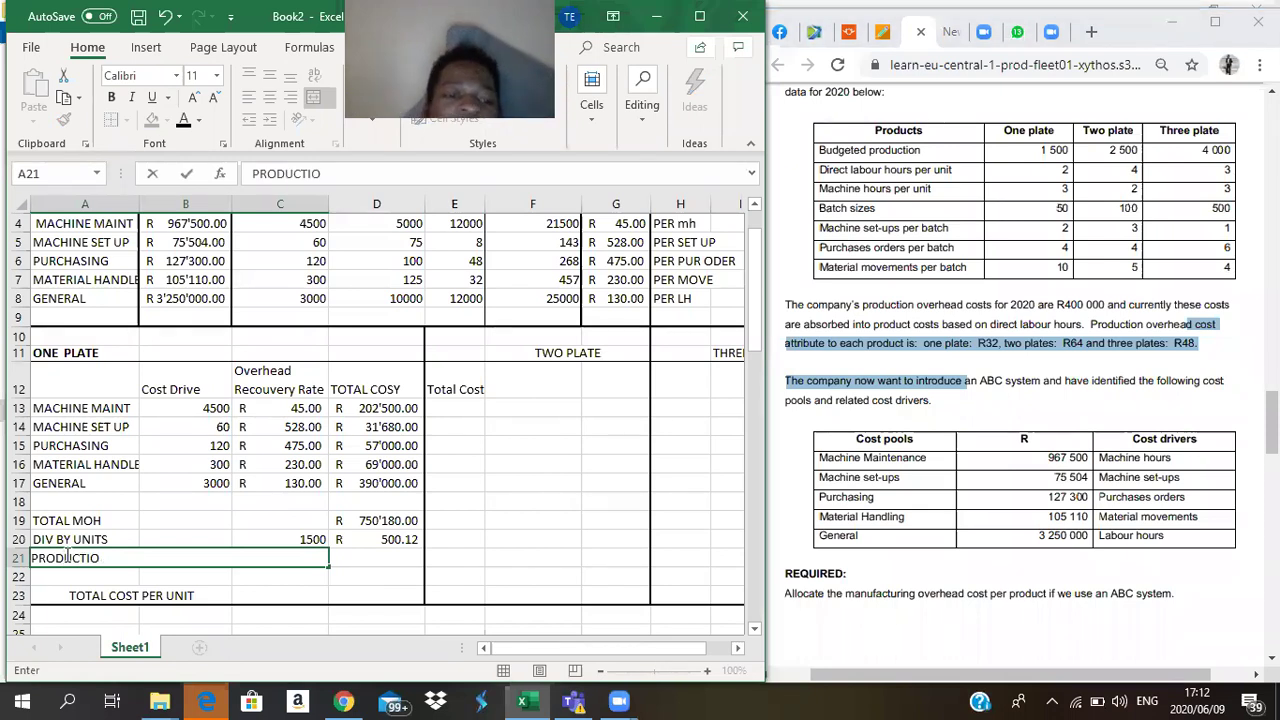
pyautogui.write('N OH')
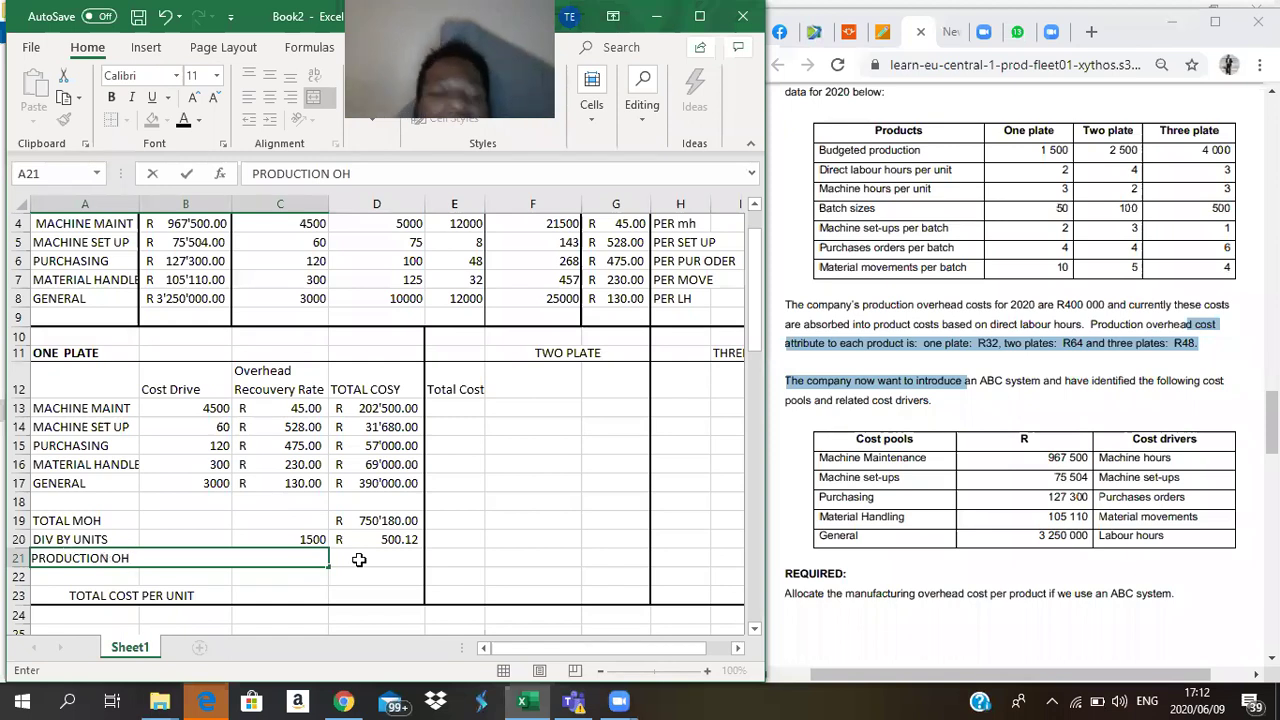
pyautogui.click(359, 560)
pyautogui.write('32')
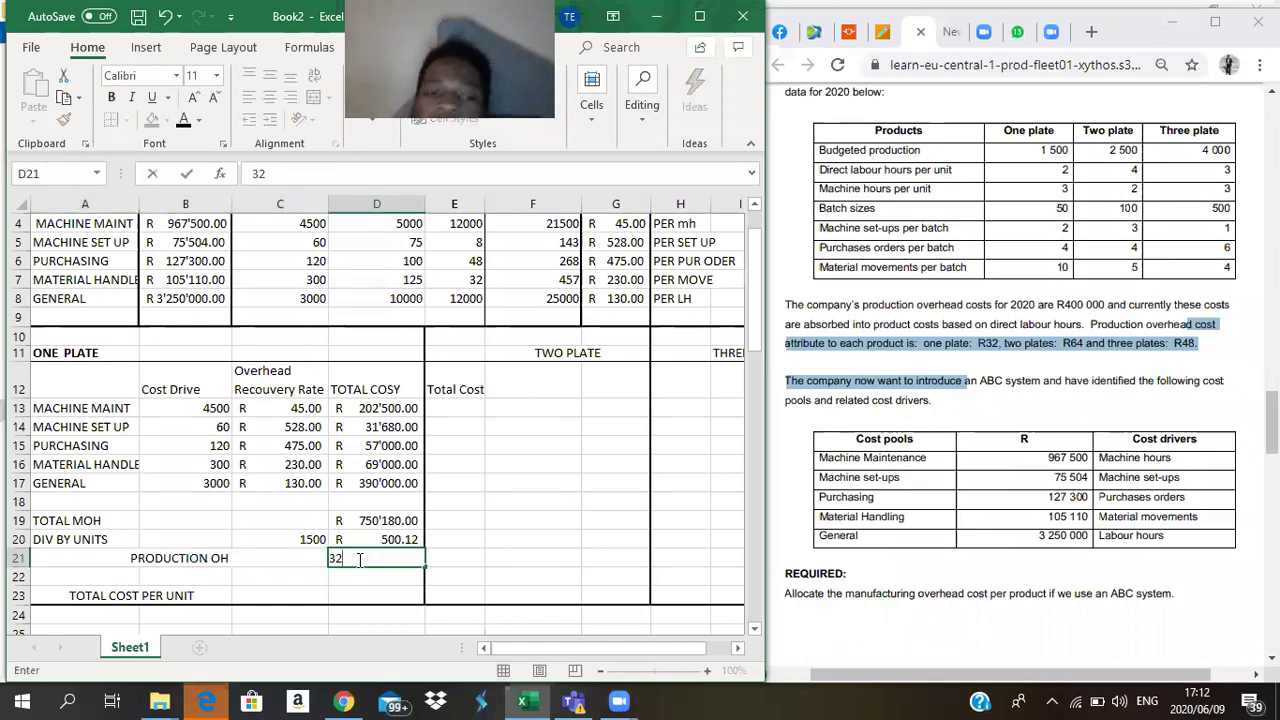
pyautogui.press('Return')
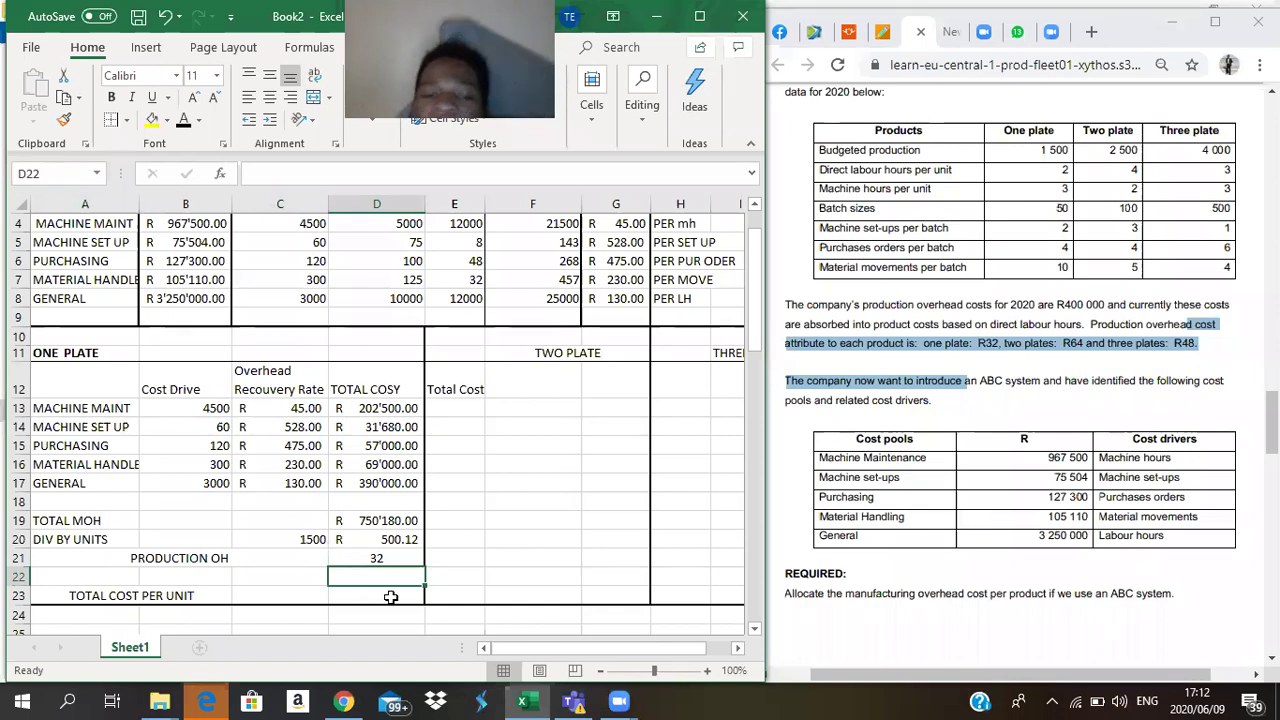
# - Calculate the ONE PLATE total cost per unit in cell D23 with the formula =D20+D21 and fill the cell yellow
pyautogui.press('Down')
pyautogui.write('=')
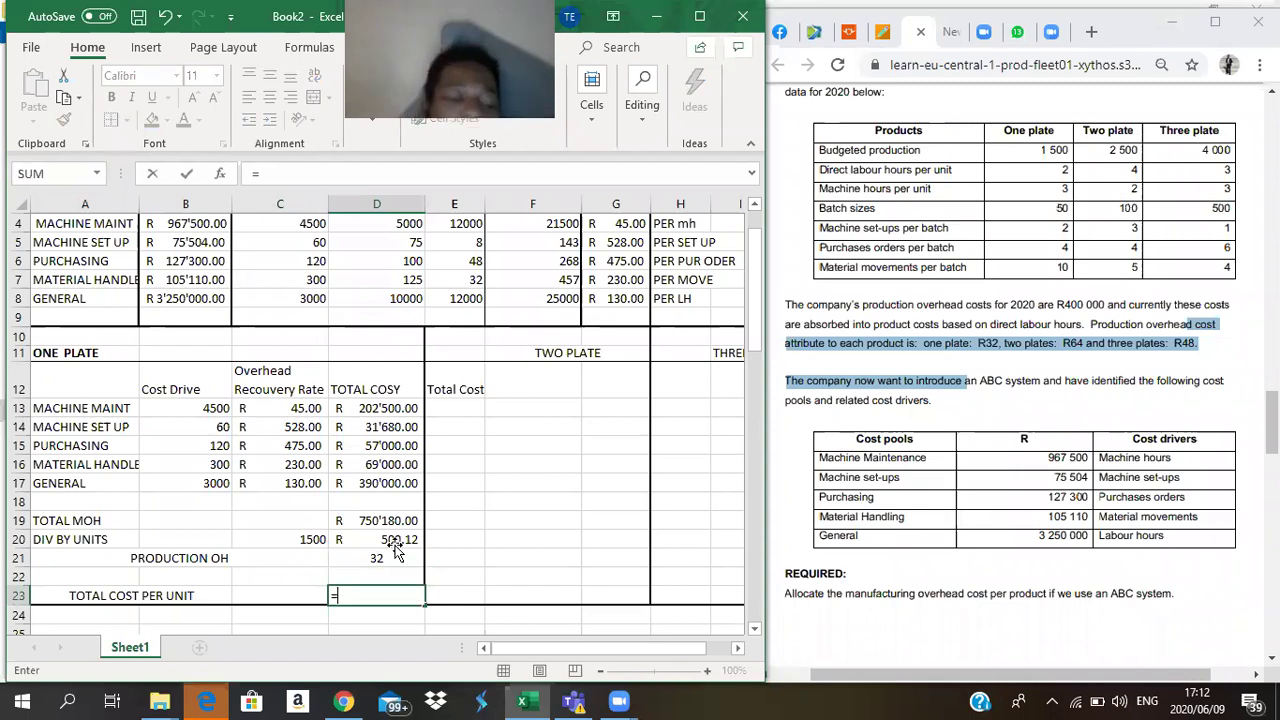
pyautogui.click(396, 541)
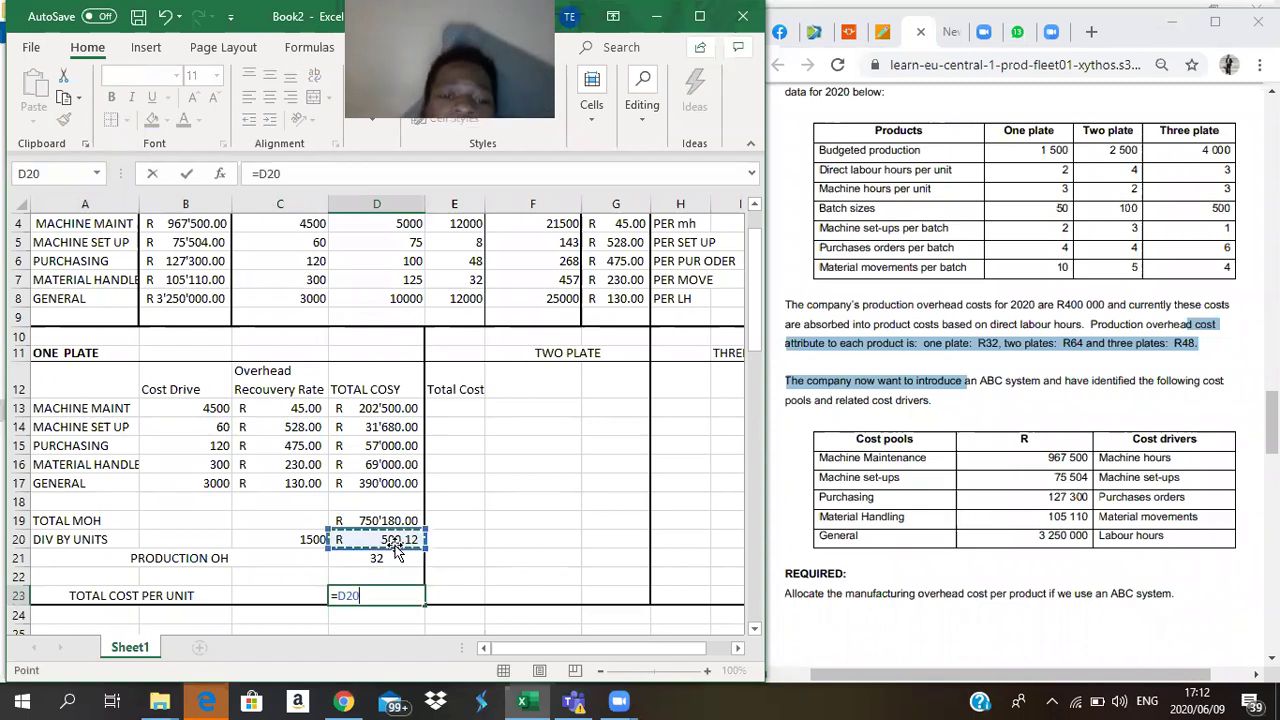
pyautogui.write('+')
pyautogui.click(388, 561)
pyautogui.press('Return')
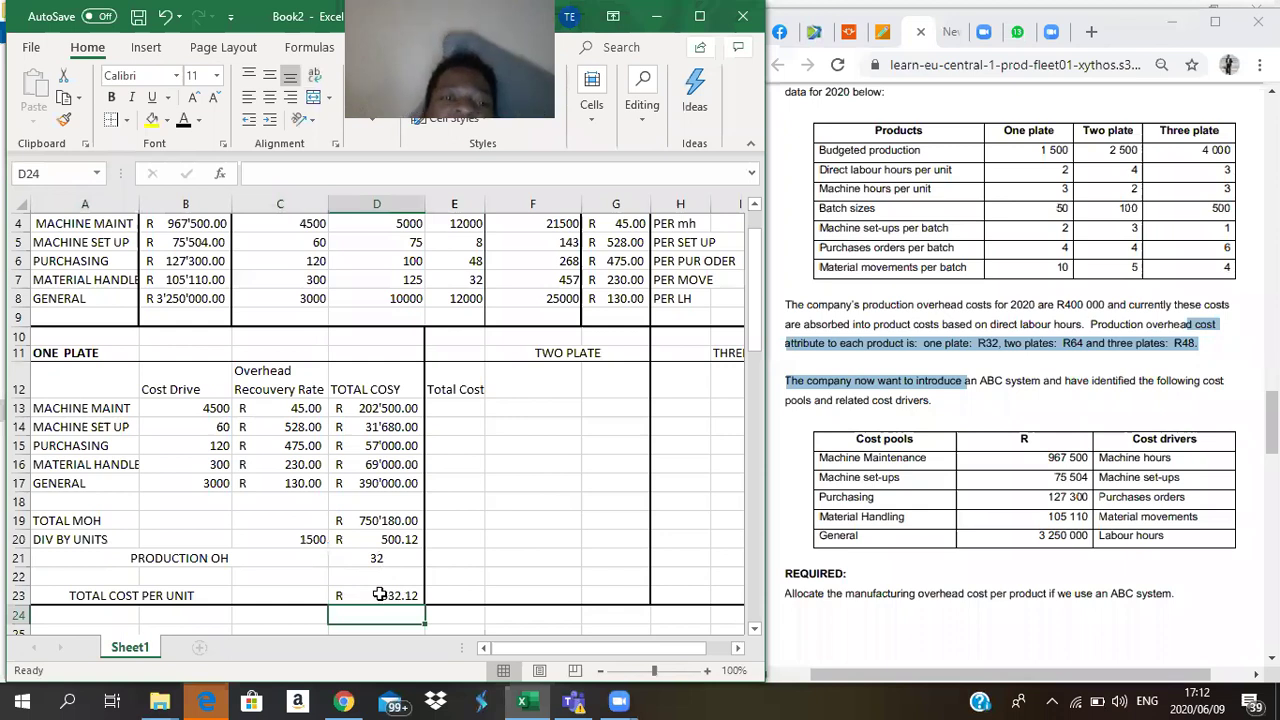
pyautogui.press('Up')
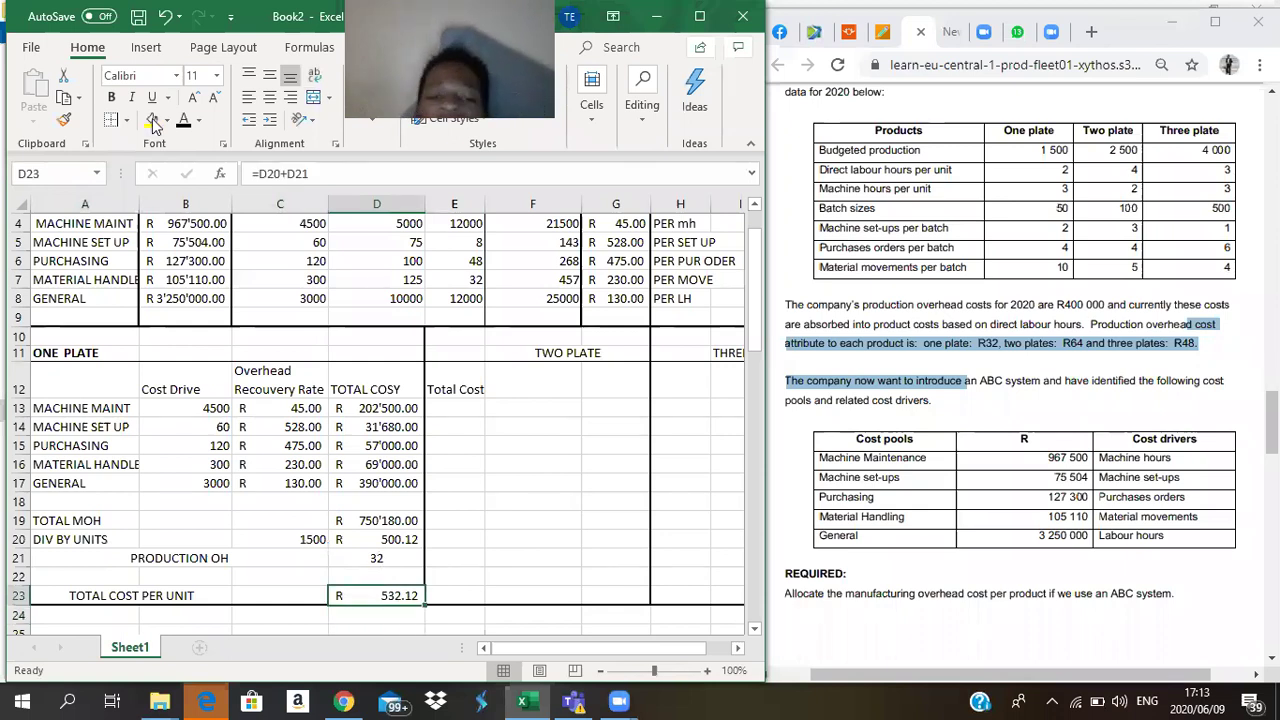
pyautogui.click(153, 120)
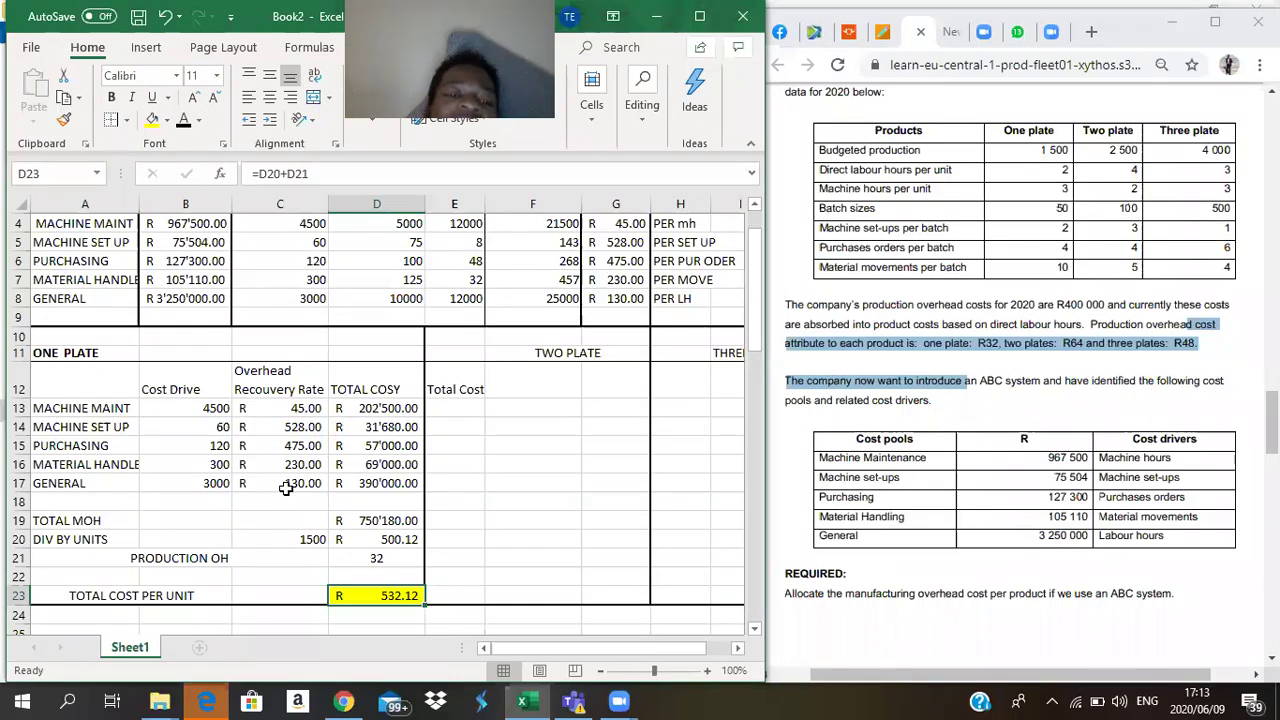
# - Review the cost drivers for each plate product and the overhead recovery rates against the TWO PLATE and THREE PLATE sections
pyautogui.moveTo(280, 408); pyautogui.dragTo(286, 487)
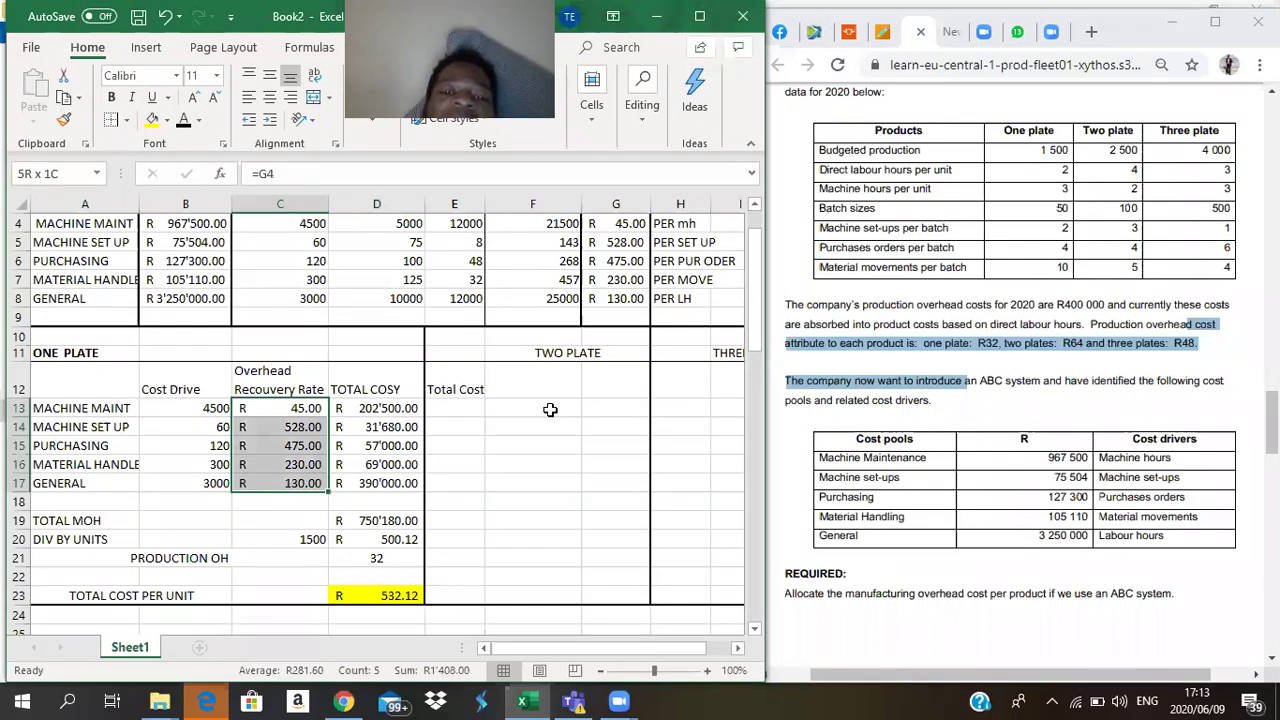
pyautogui.moveTo(545, 408); pyautogui.dragTo(535, 481)
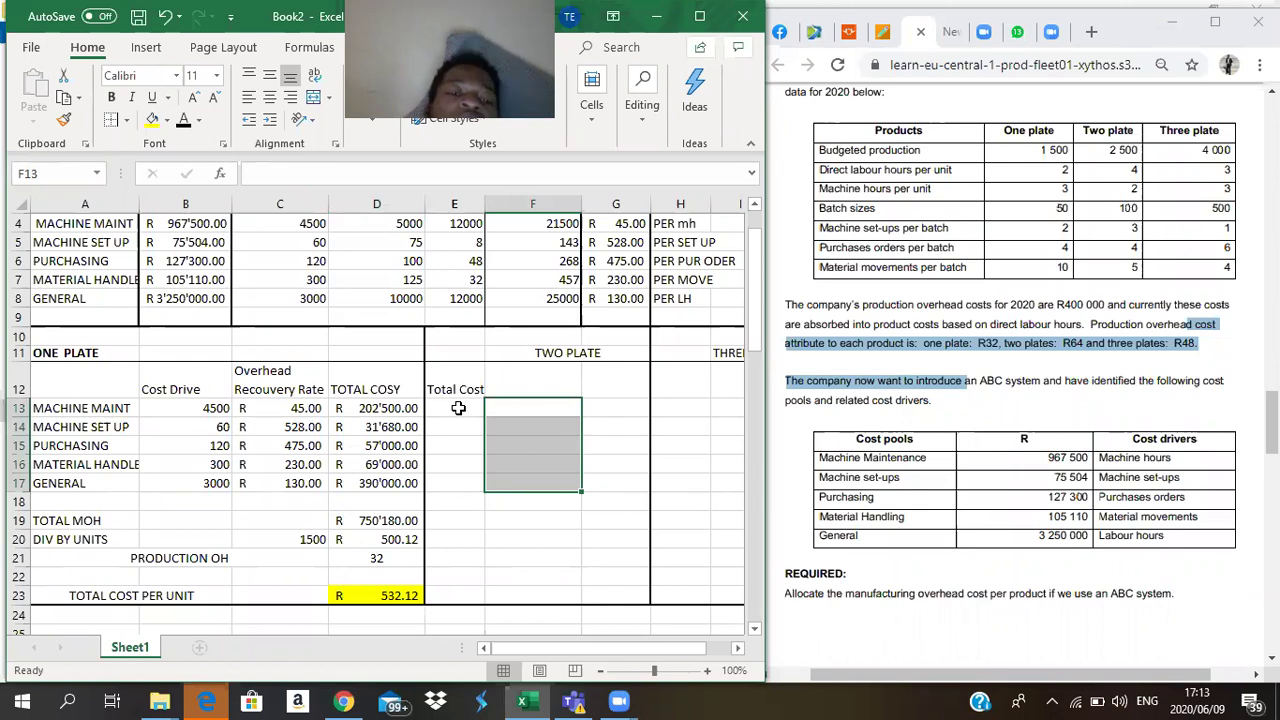
pyautogui.moveTo(458, 483); pyautogui.dragTo(458, 408)
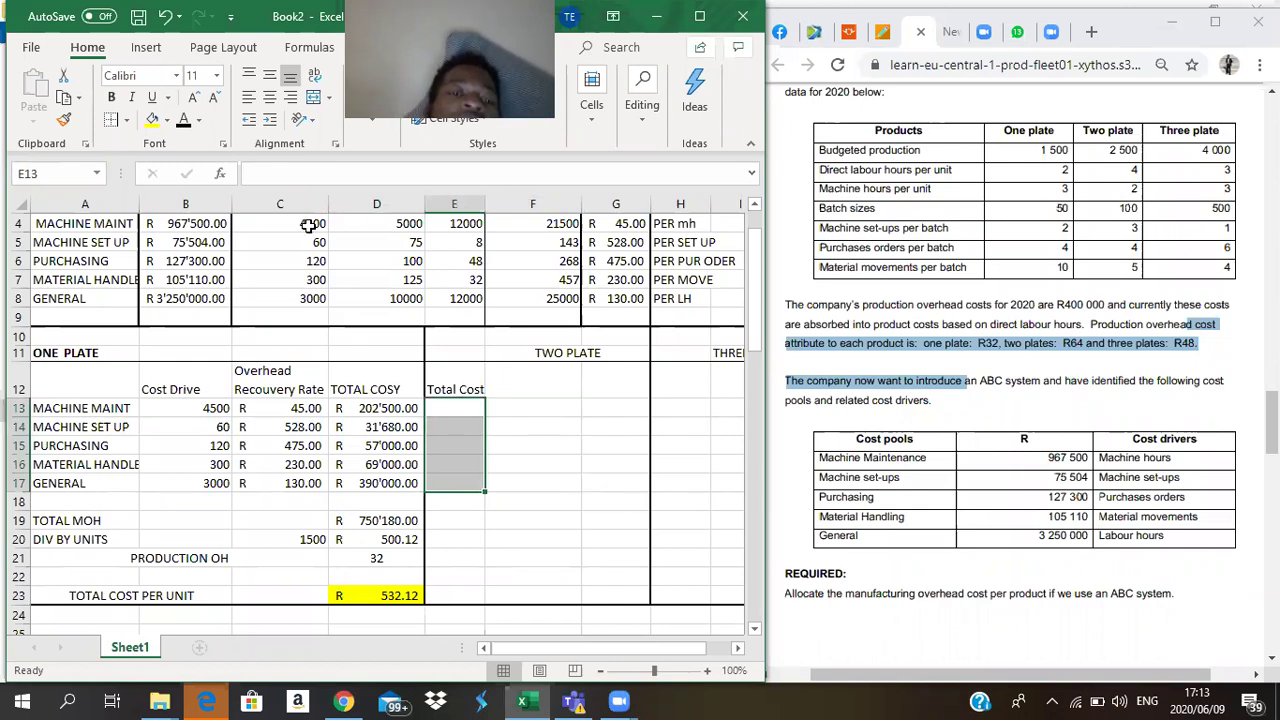
pyautogui.scroll(1, 301, 296)
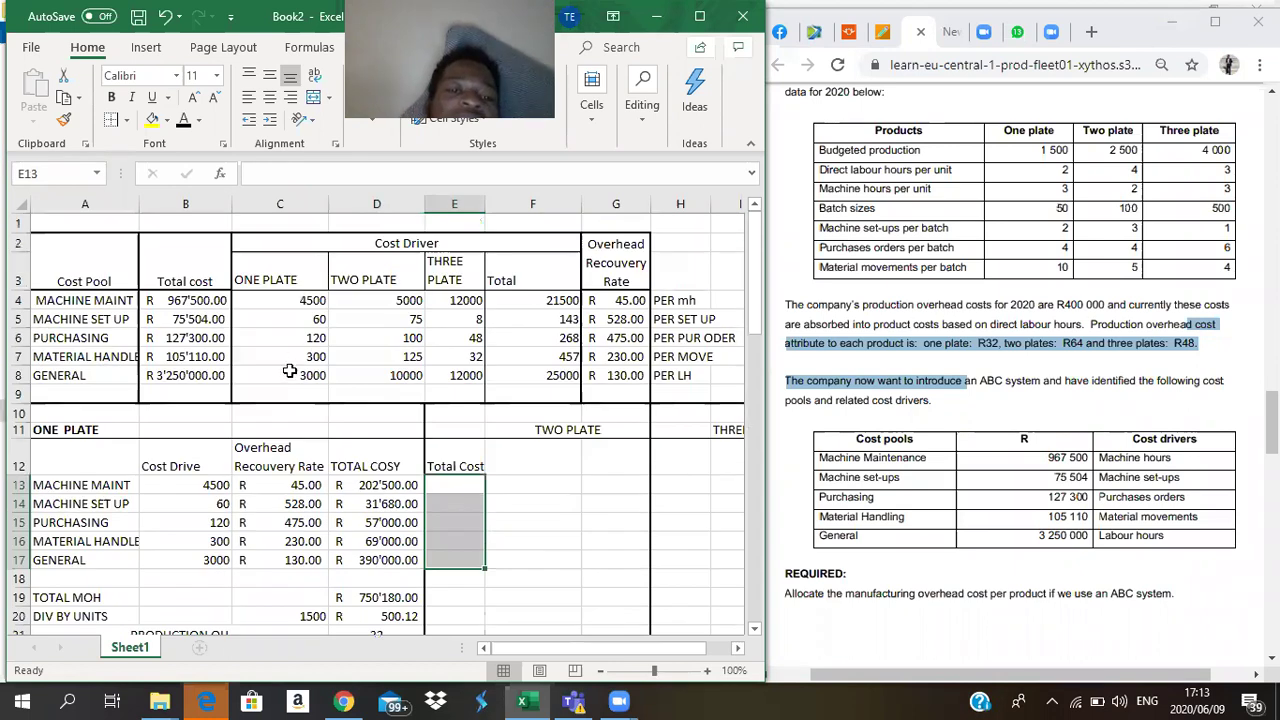
pyautogui.moveTo(300, 300); pyautogui.dragTo(310, 375)
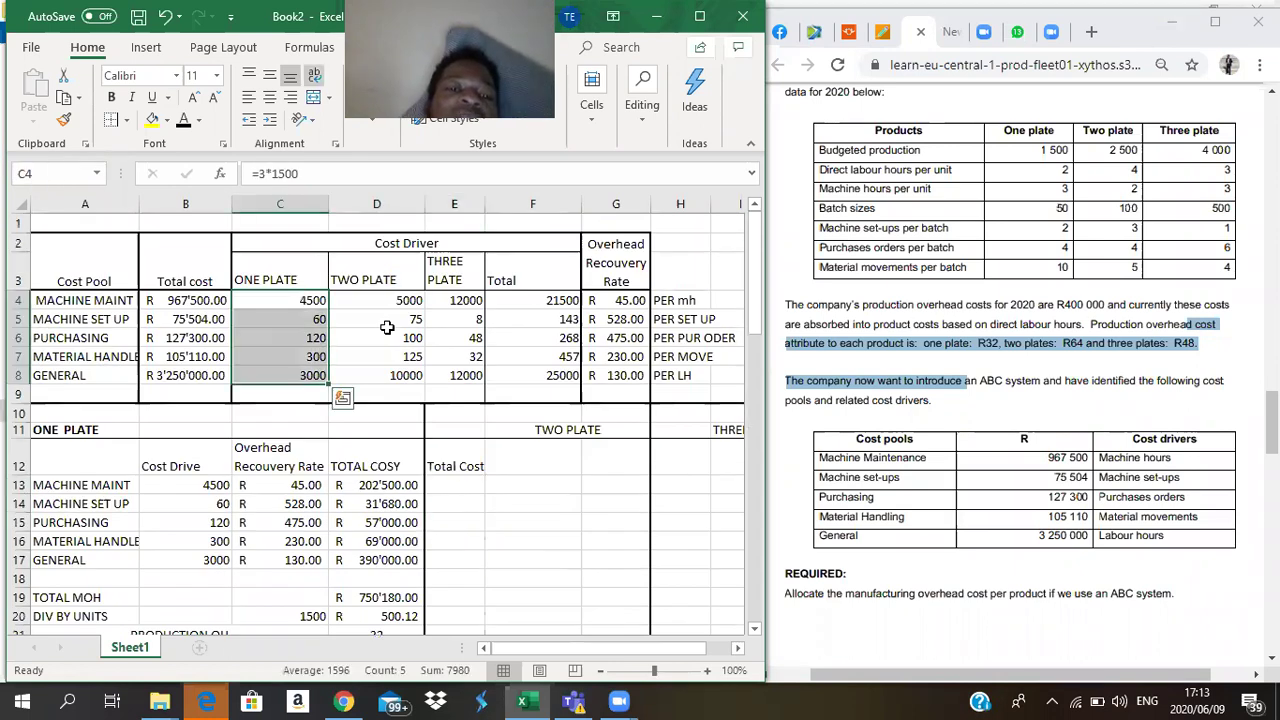
pyautogui.moveTo(376, 280); pyautogui.dragTo(400, 375)
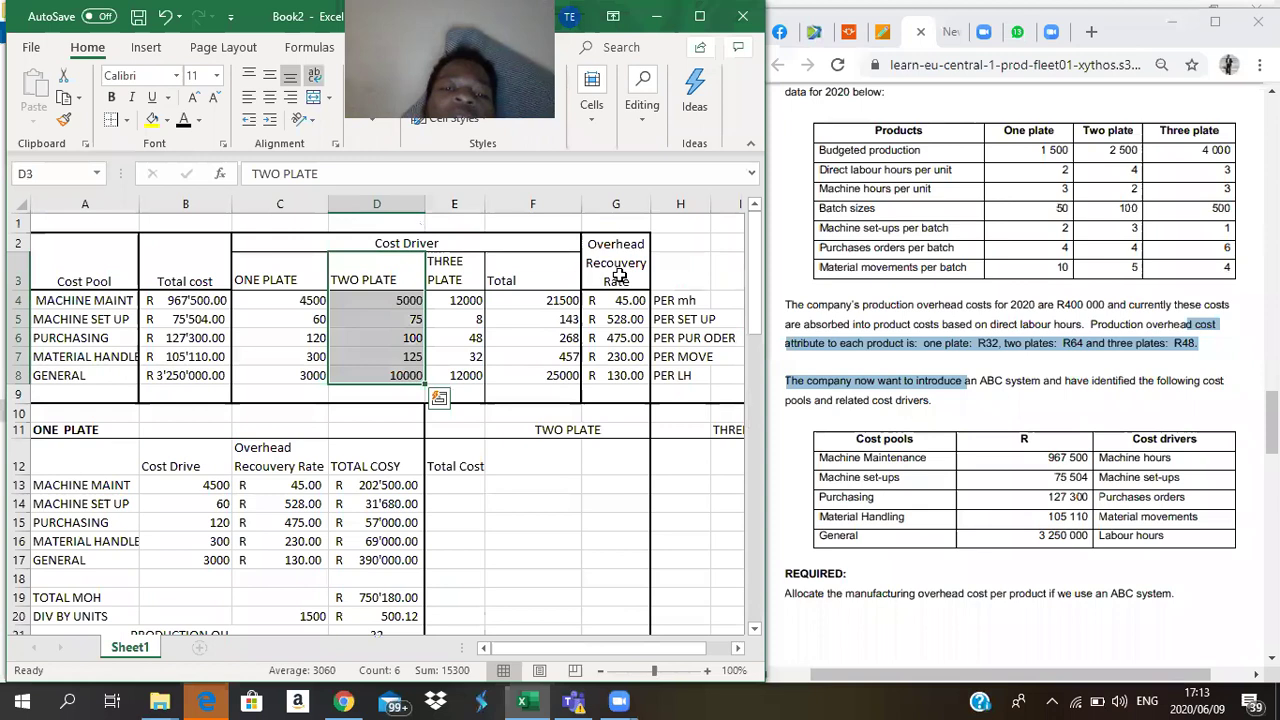
pyautogui.moveTo(615, 262); pyautogui.dragTo(607, 368)
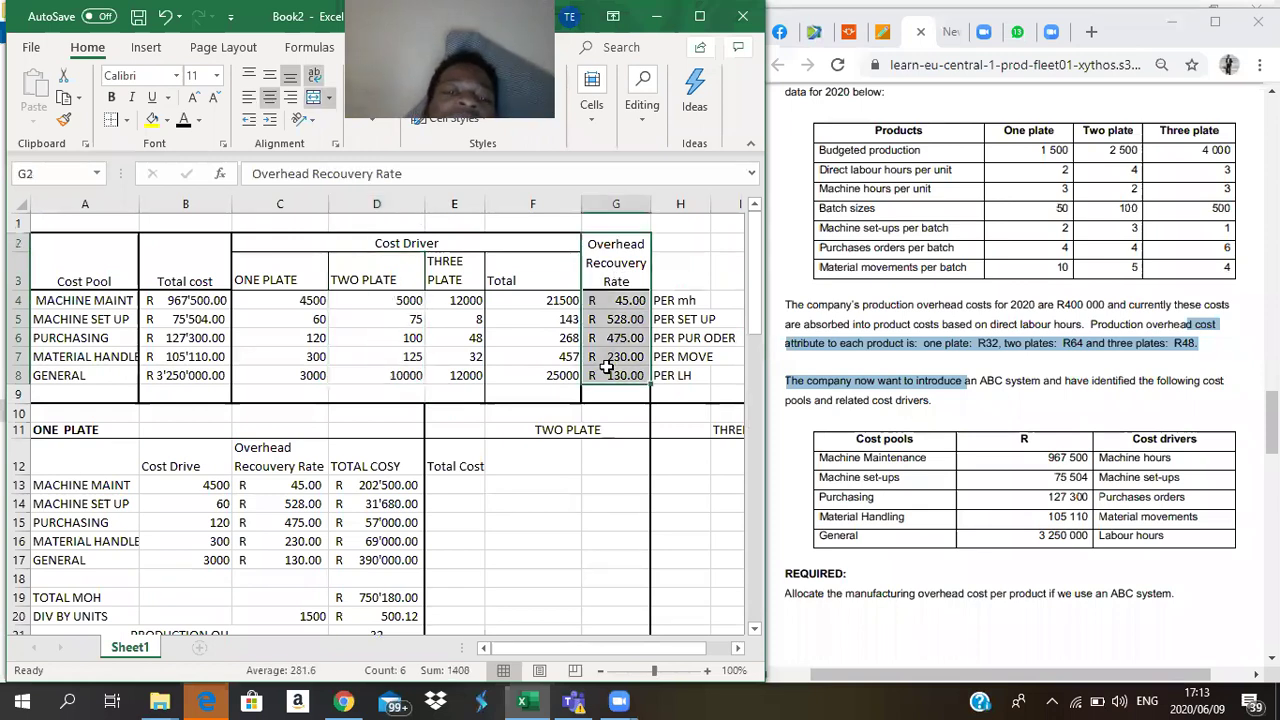
pyautogui.moveTo(454, 270); pyautogui.dragTo(468, 375)
pyautogui.moveTo(615, 262); pyautogui.dragTo(624, 375)
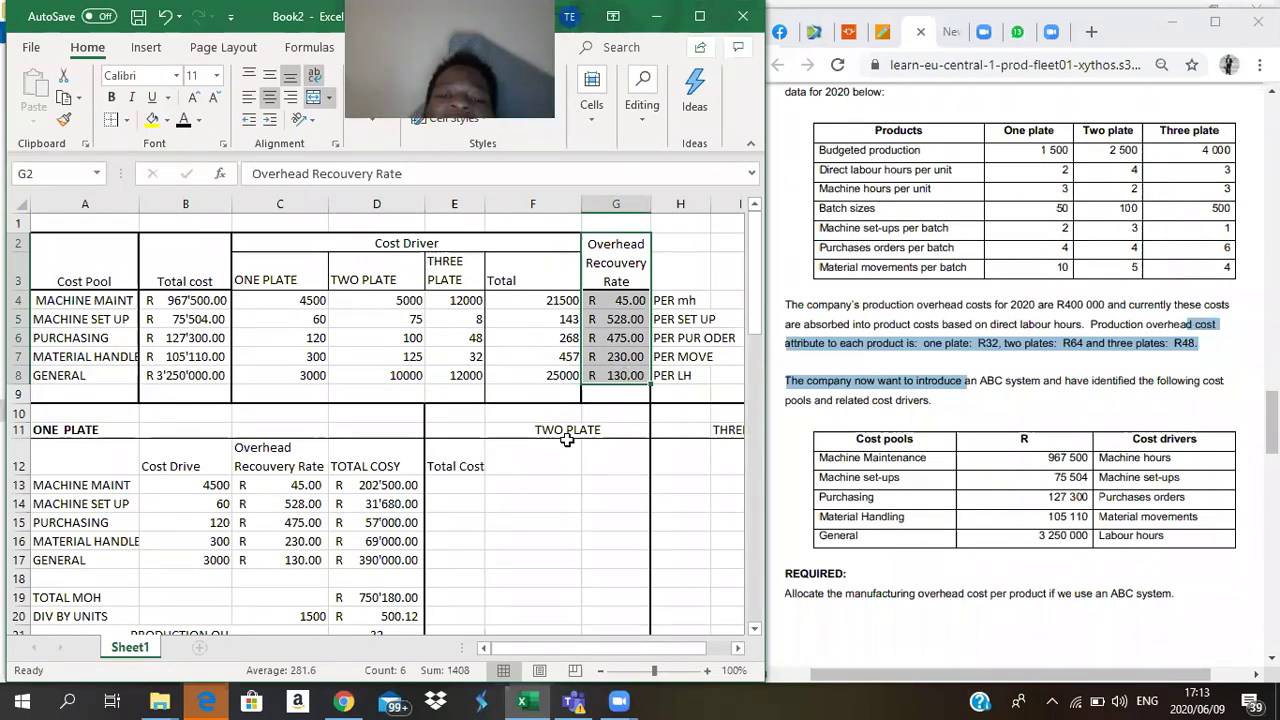
pyautogui.click(725, 428)
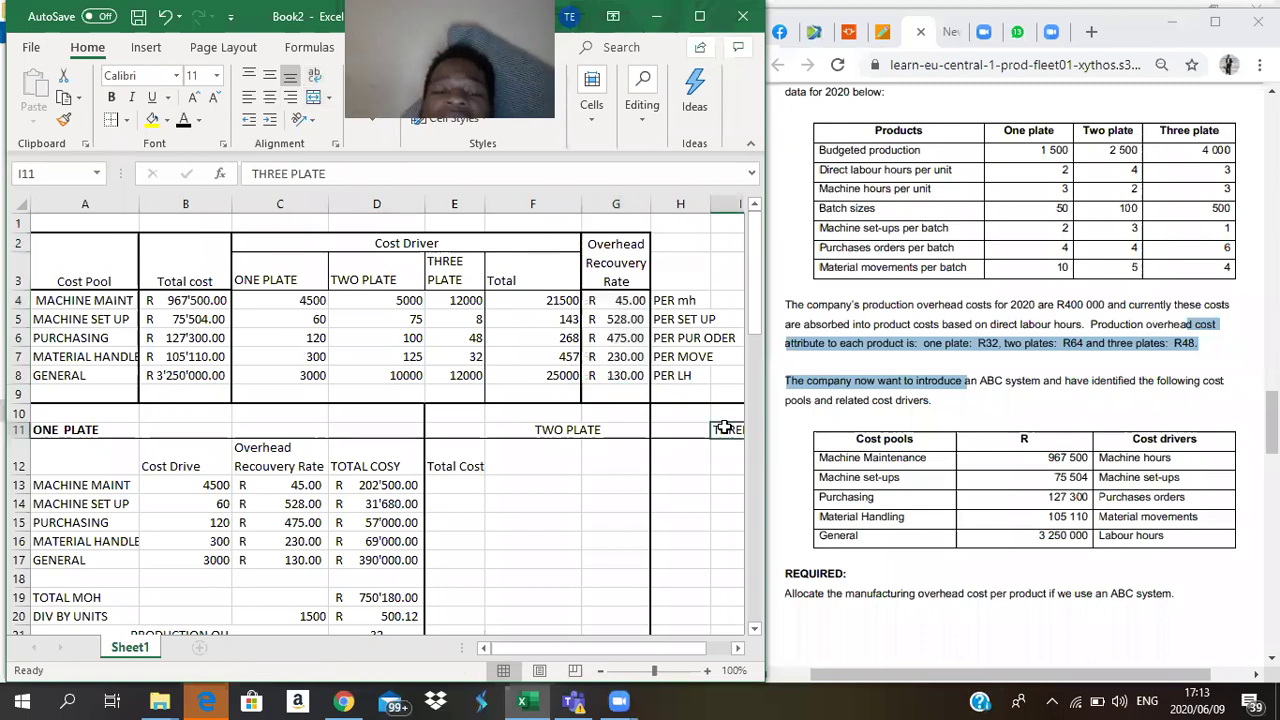
# - Clear the Total Cost heading from cell E12 in the TWO PLATE section
pyautogui.click(454, 452)
pyautogui.press('BackSpace')
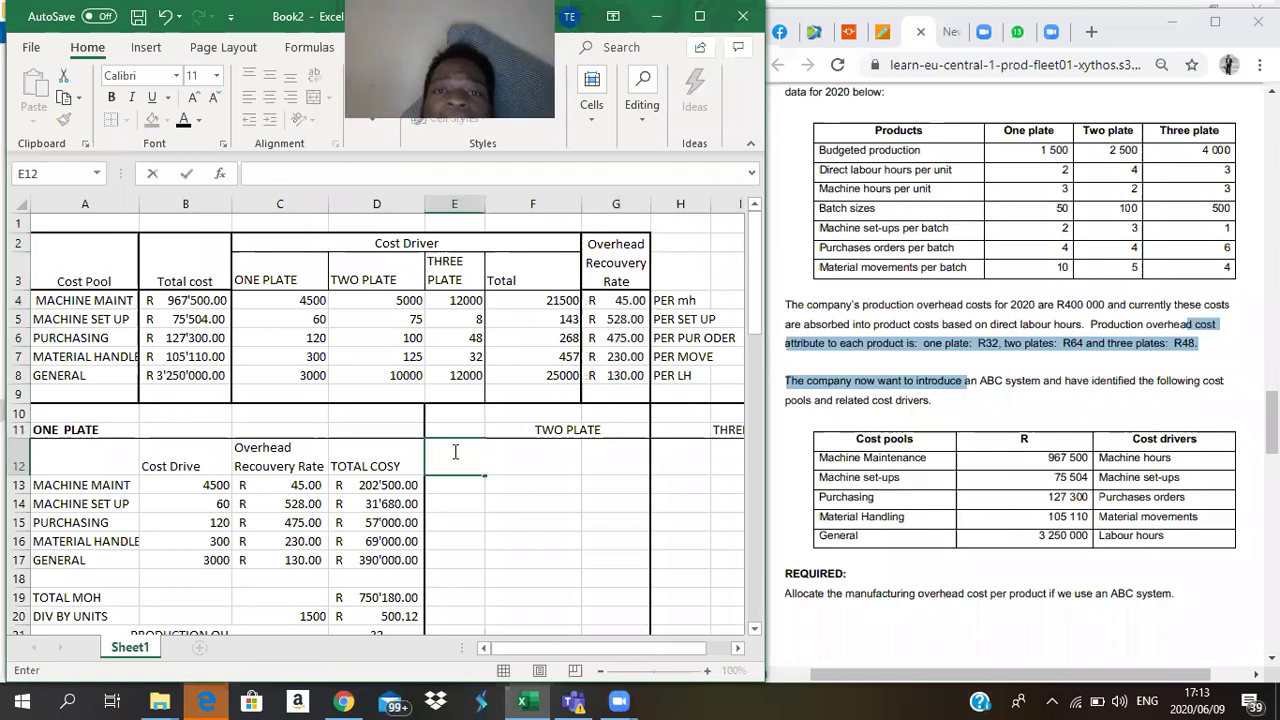